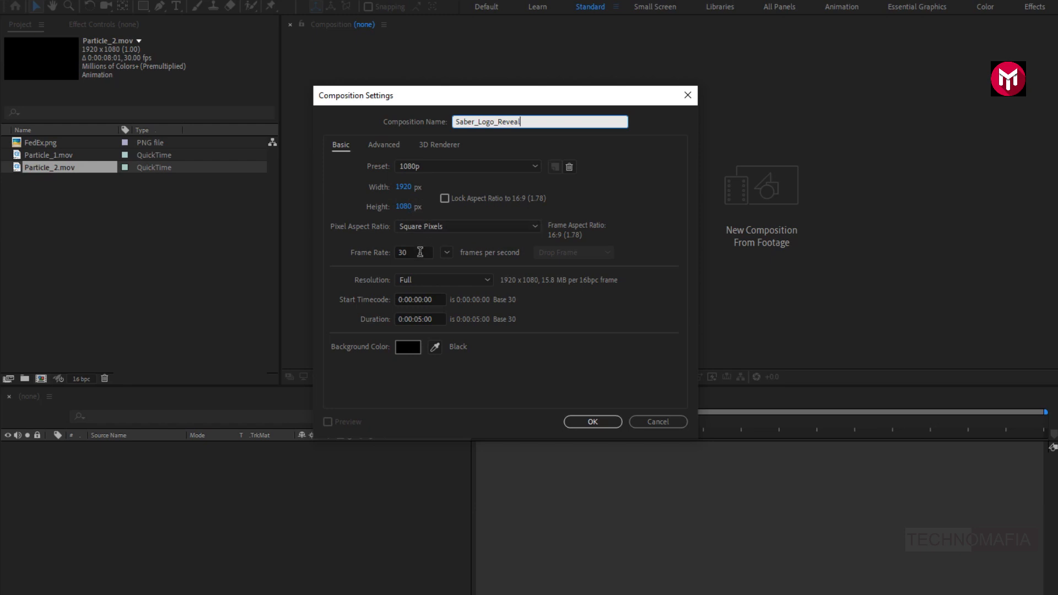
# Set the Saber_Logo_Reveal composition's duration to 0:00:07:00 and create the composition.
pyautogui.click(421, 319)
pyautogui.press('BackSpace')
pyautogui.write('7')
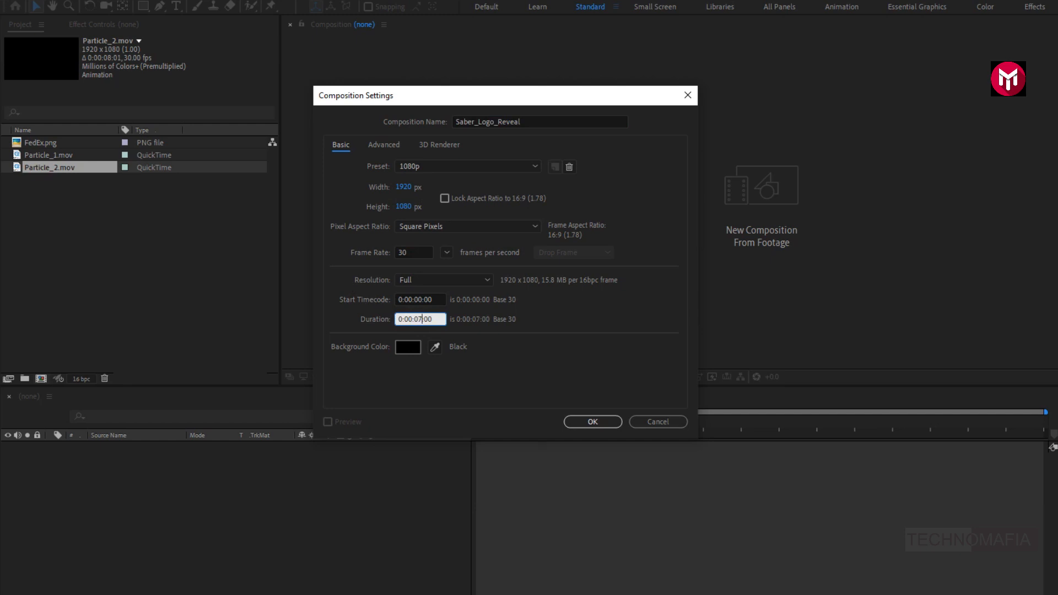
pyautogui.click(580, 422)
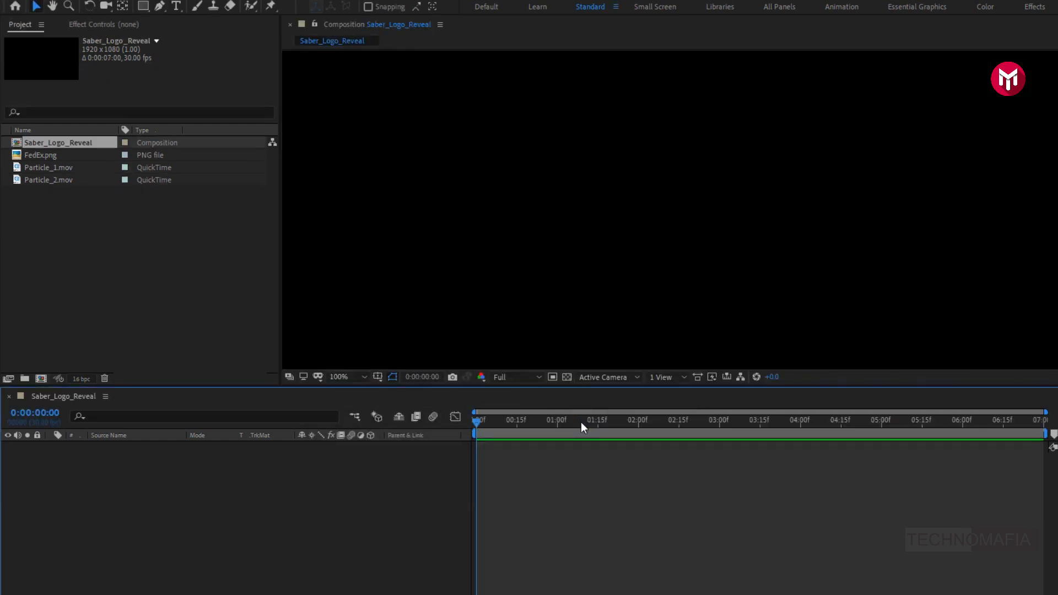
# Add a composition-sized black solid layer named BG.
pyautogui.click(345, 377)
pyautogui.click(352, 406)
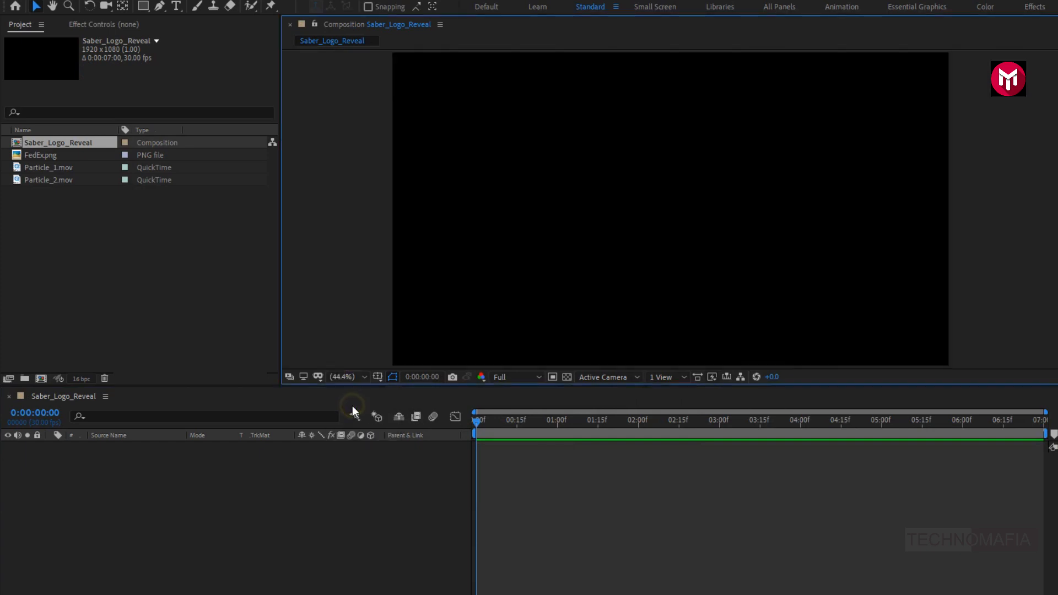
pyautogui.rightClick(205, 474)
pyautogui.moveTo(283, 481)
pyautogui.click(409, 510)
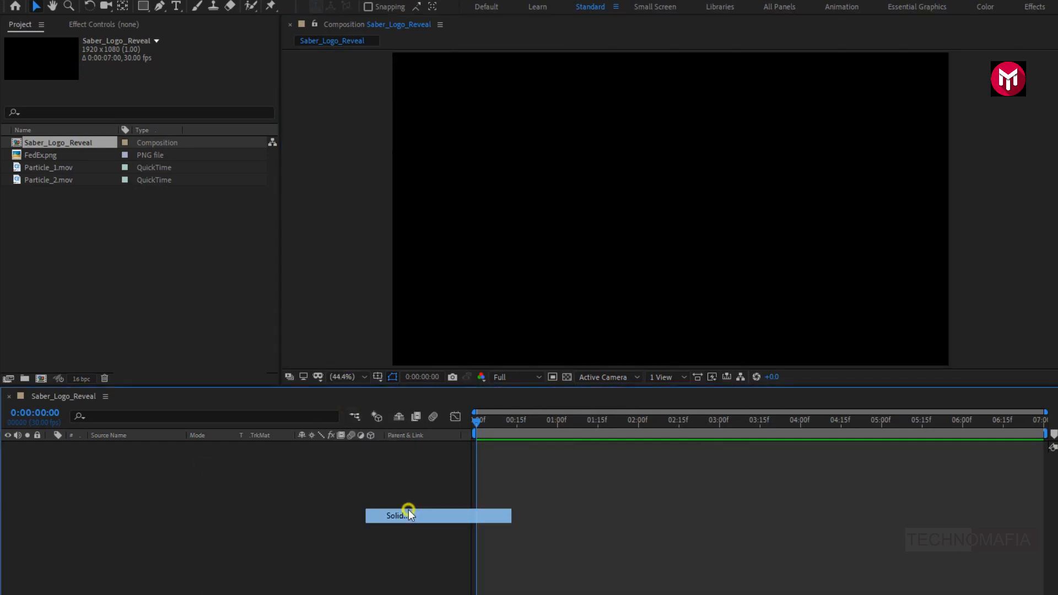
pyautogui.write('BG')
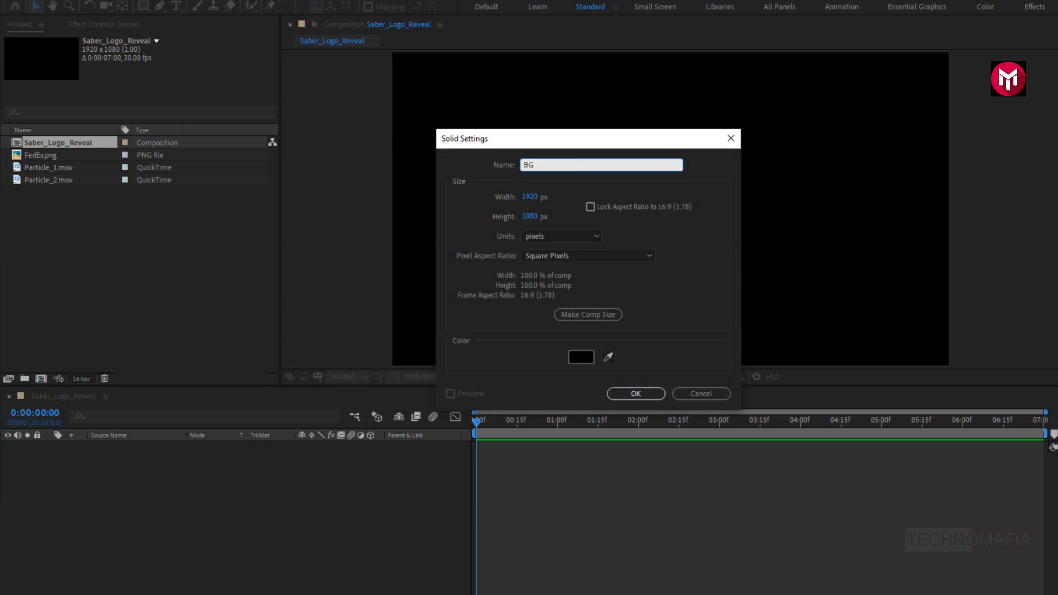
pyautogui.click(619, 397)
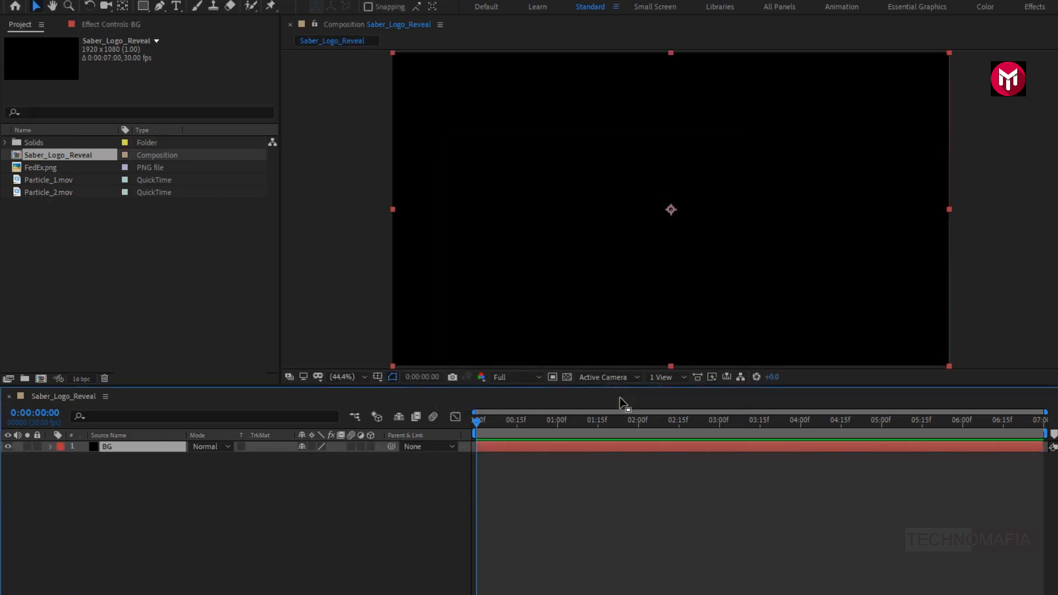
# Find the Gradient Ramp effect and apply it to the BG layer.
pyautogui.click(937, 137)
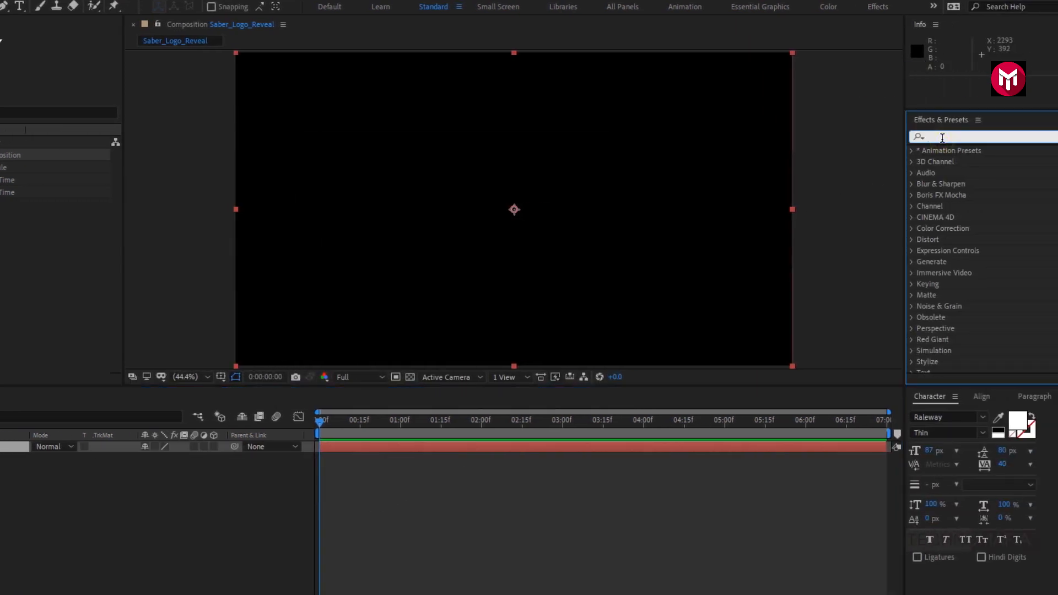
pyautogui.write('gradi')
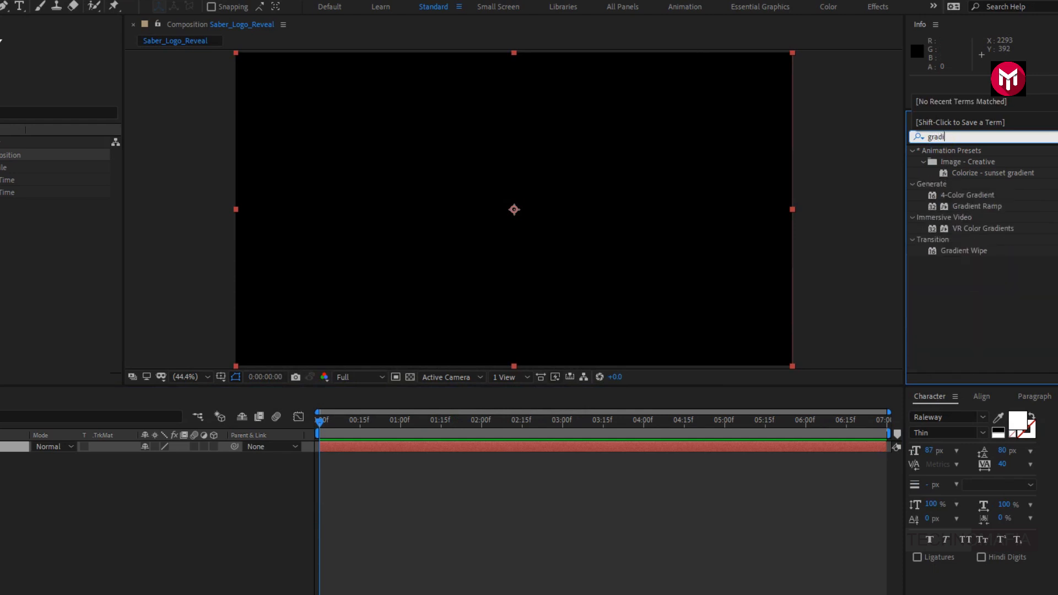
pyautogui.doubleClick(966, 206)
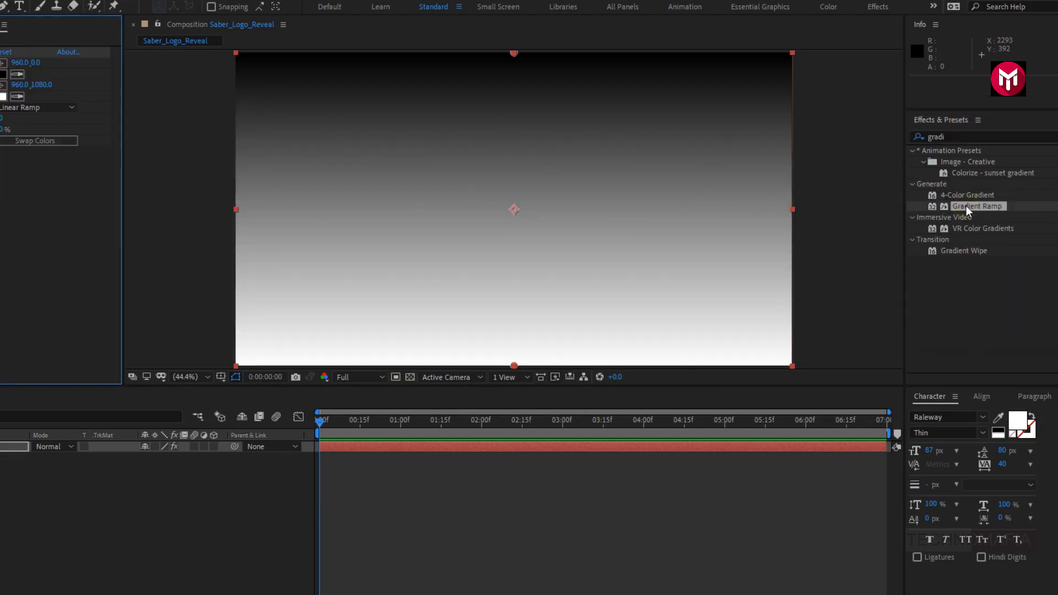
# Set the Gradient Ramp's start color to dark blue 010225 and its end color to black.
pyautogui.click(3, 74)
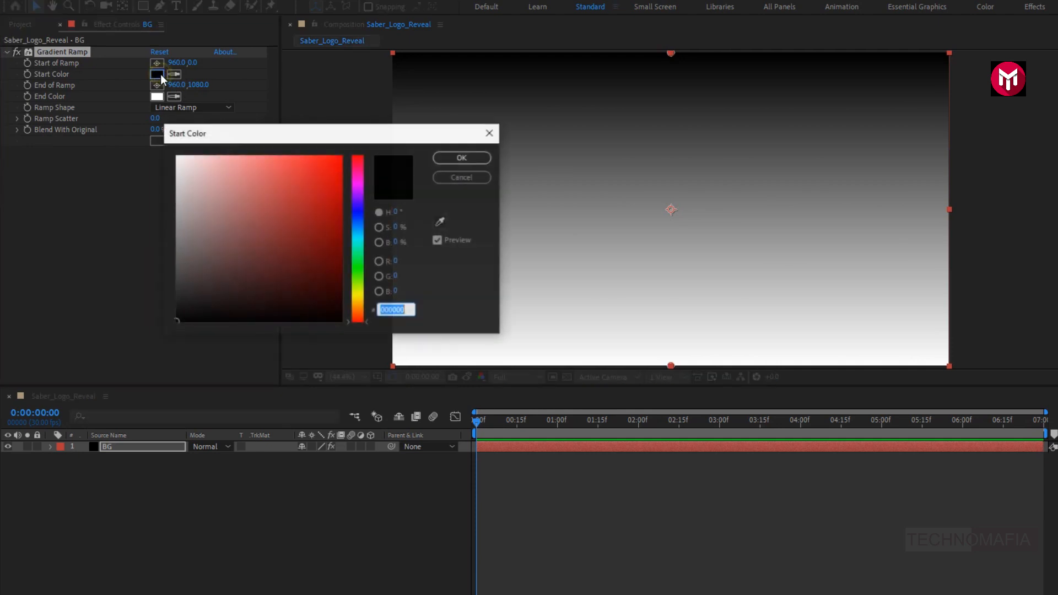
pyautogui.click(358, 211)
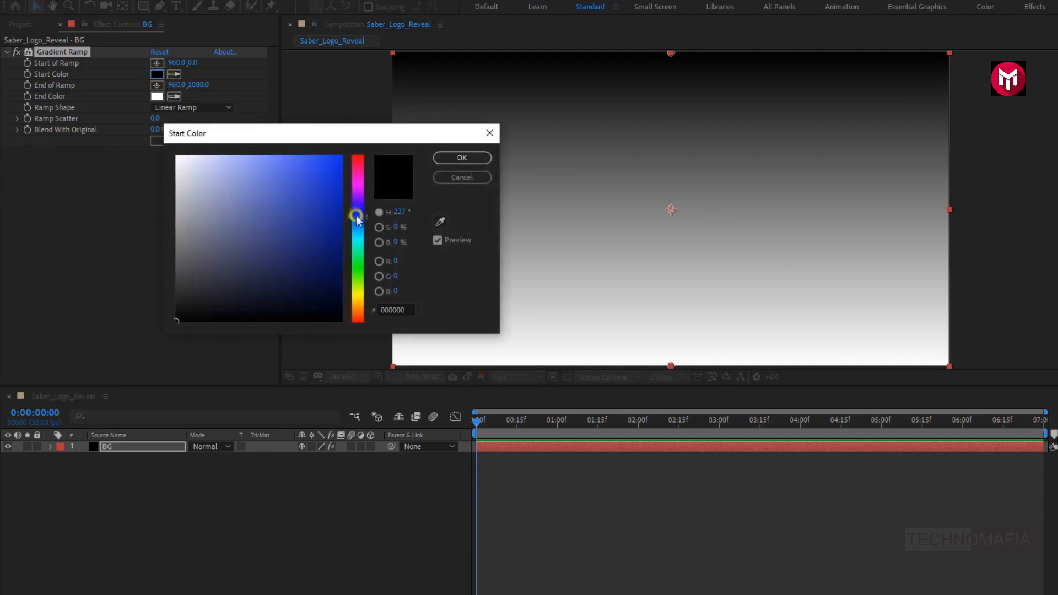
pyautogui.click(339, 289)
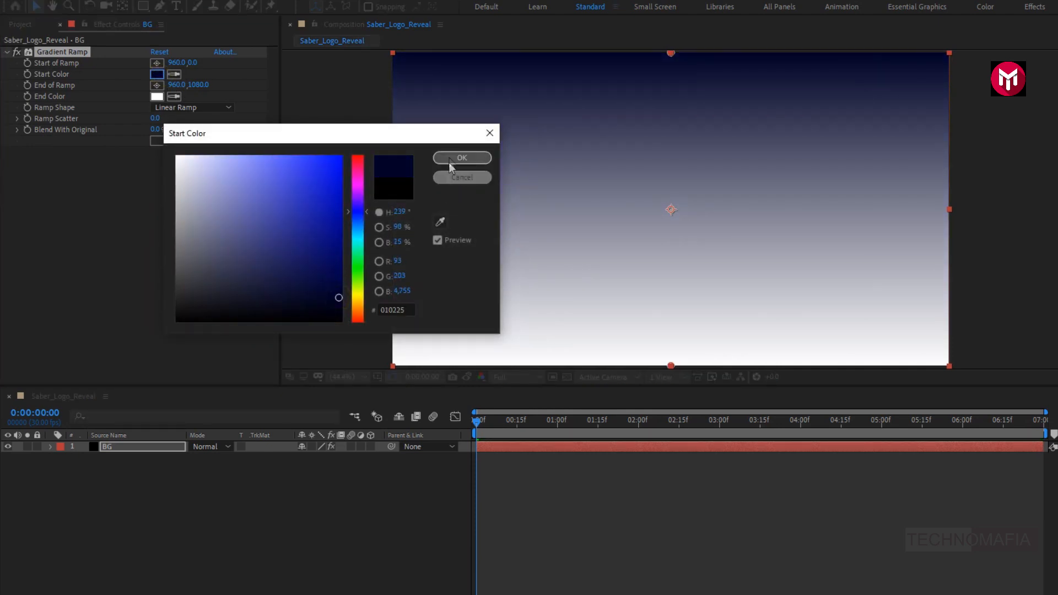
pyautogui.click(459, 158)
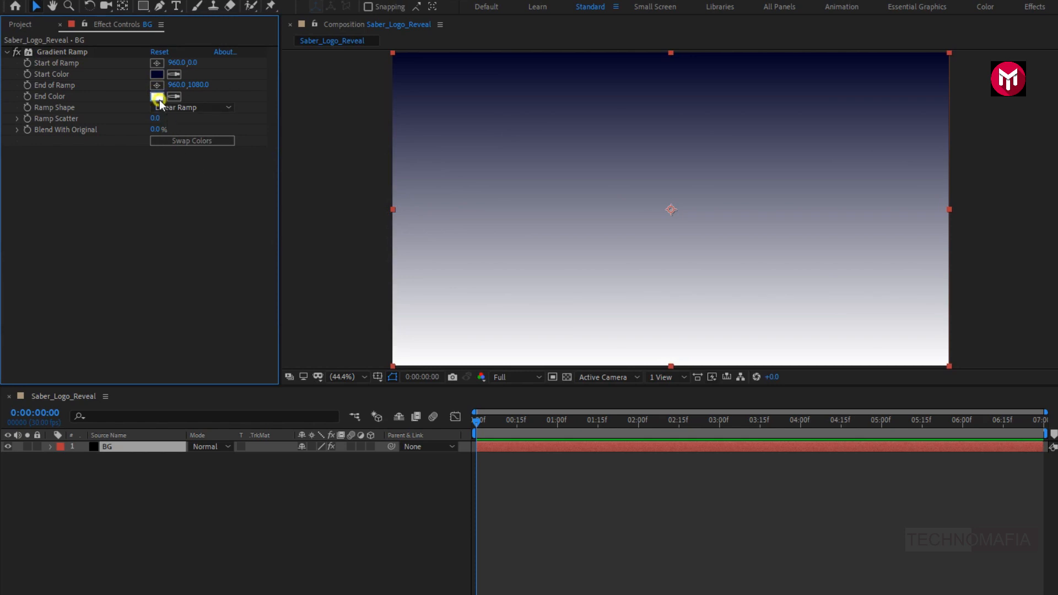
pyautogui.click(157, 97)
pyautogui.click(276, 339)
pyautogui.click(449, 159)
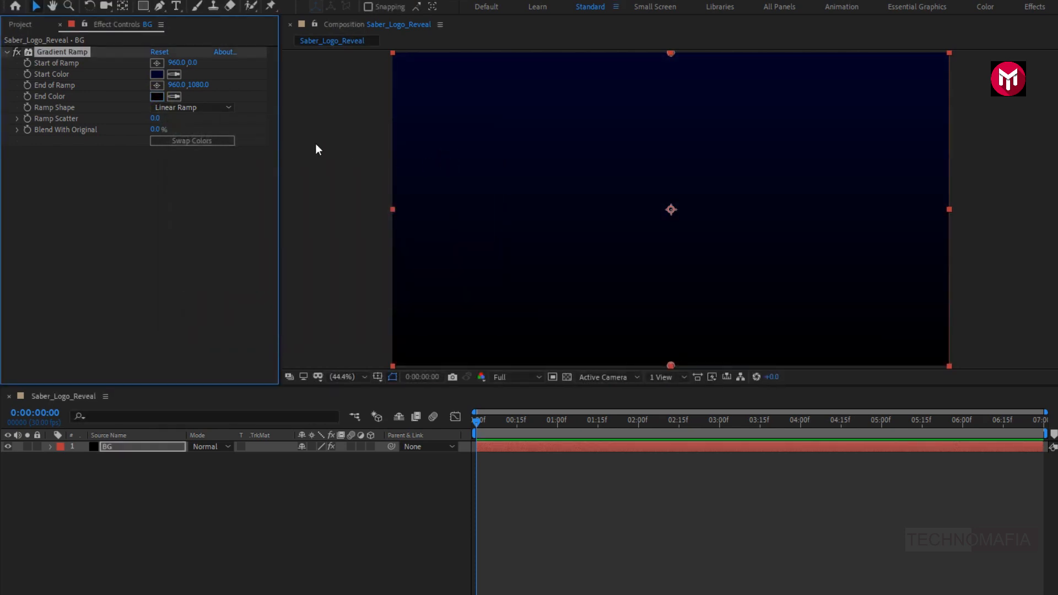
# Set the Gradient Ramp's scatter to 300 and its shape to Radial Ramp.
pyautogui.click(156, 118)
pyautogui.write('300')
pyautogui.press('Return')
pyautogui.click(177, 108)
pyautogui.click(183, 133)
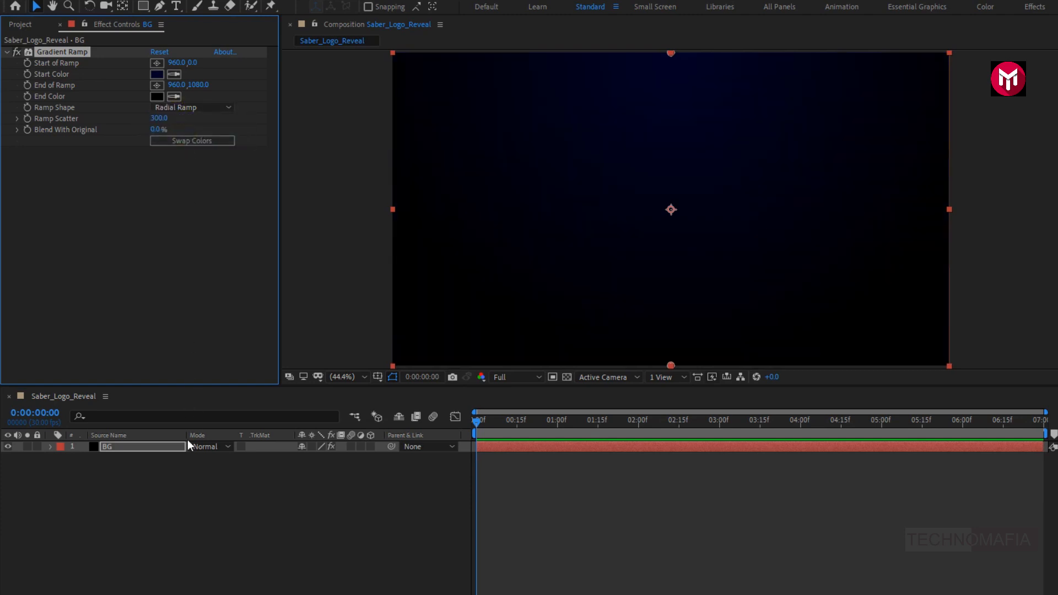
# Add a composition-sized black solid layer named Noise_1 above BG.
pyautogui.rightClick(160, 474)
pyautogui.moveTo(317, 482)
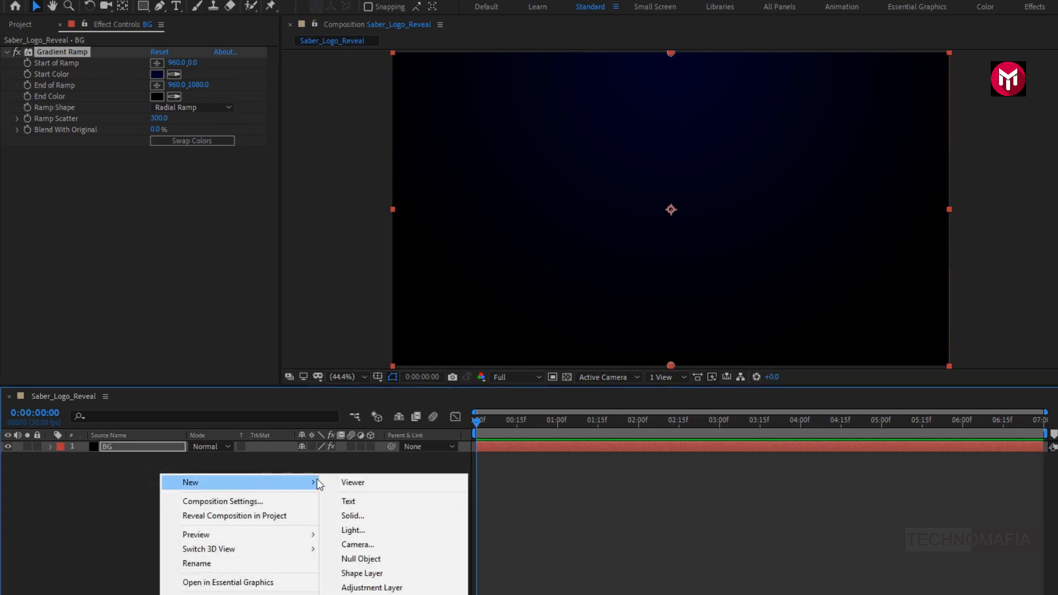
pyautogui.click(351, 516)
pyautogui.write('Noise_1')
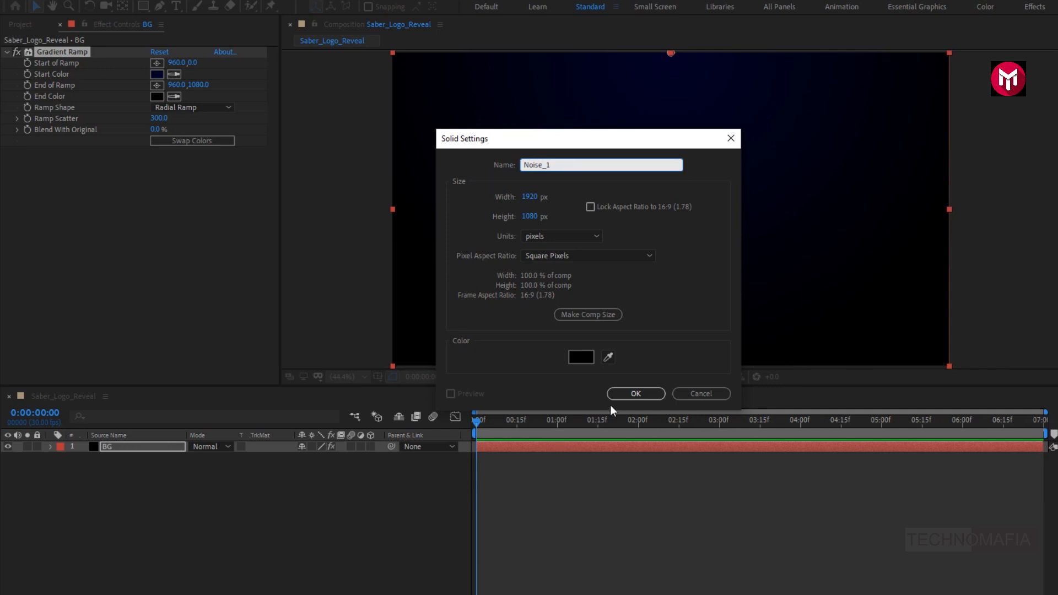
pyautogui.click(635, 393)
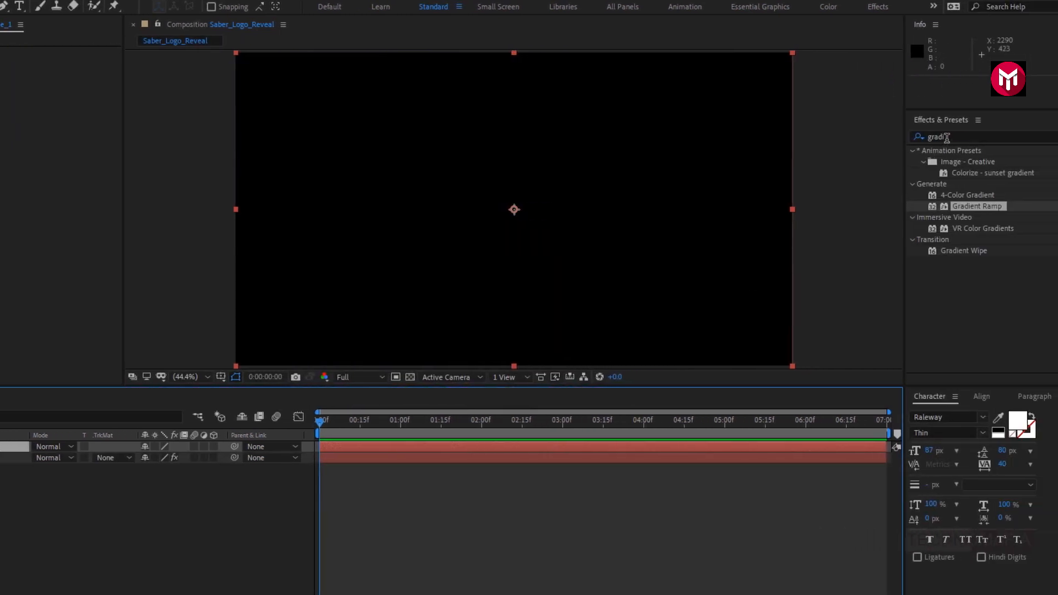
# Find the Fractal Noise effect and apply it to the Noise_1 layer.
pyautogui.click(908, 143)
pyautogui.write('frac')
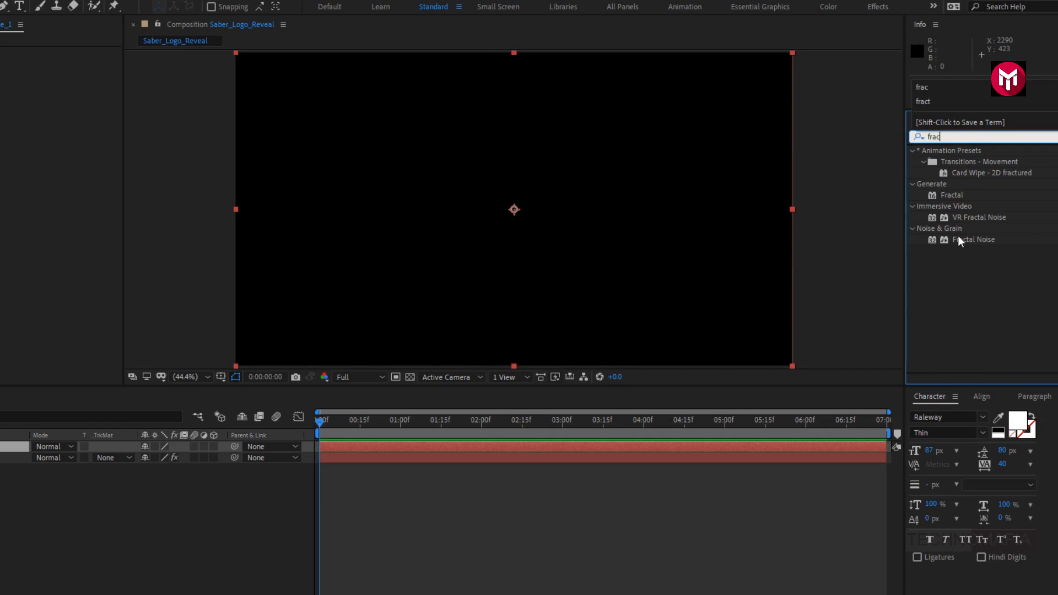
pyautogui.doubleClick(959, 239)
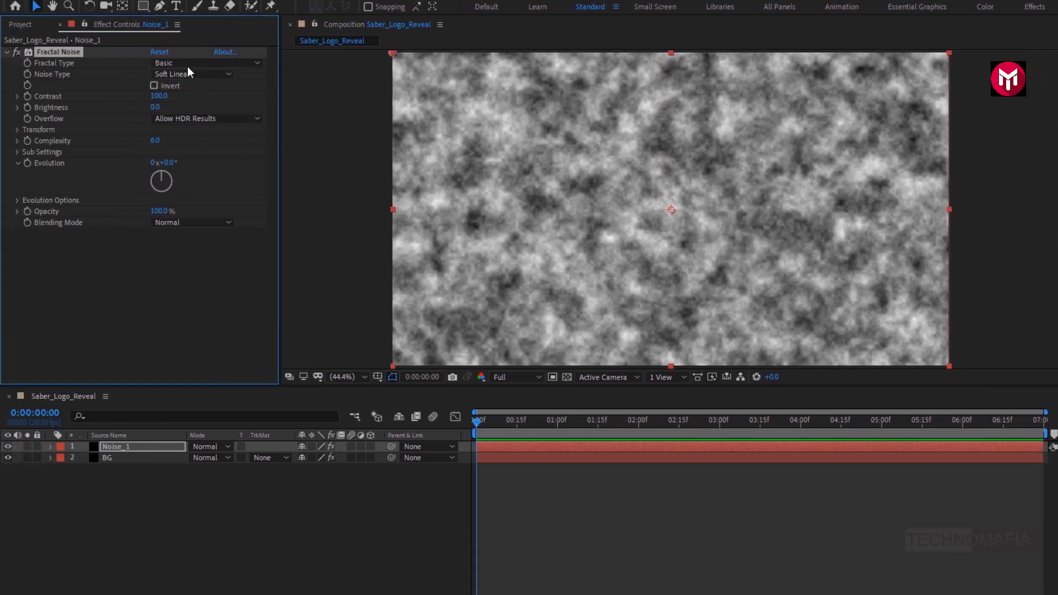
# Set the Fractal Noise's fractal type to Dynamic and its brightness to -20.
pyautogui.click(186, 65)
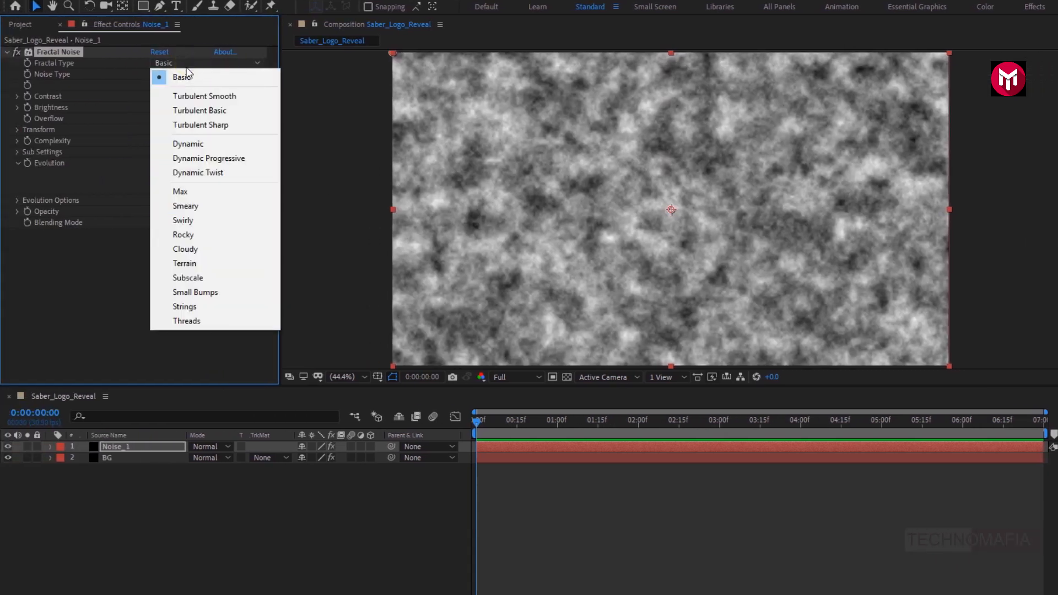
pyautogui.click(188, 141)
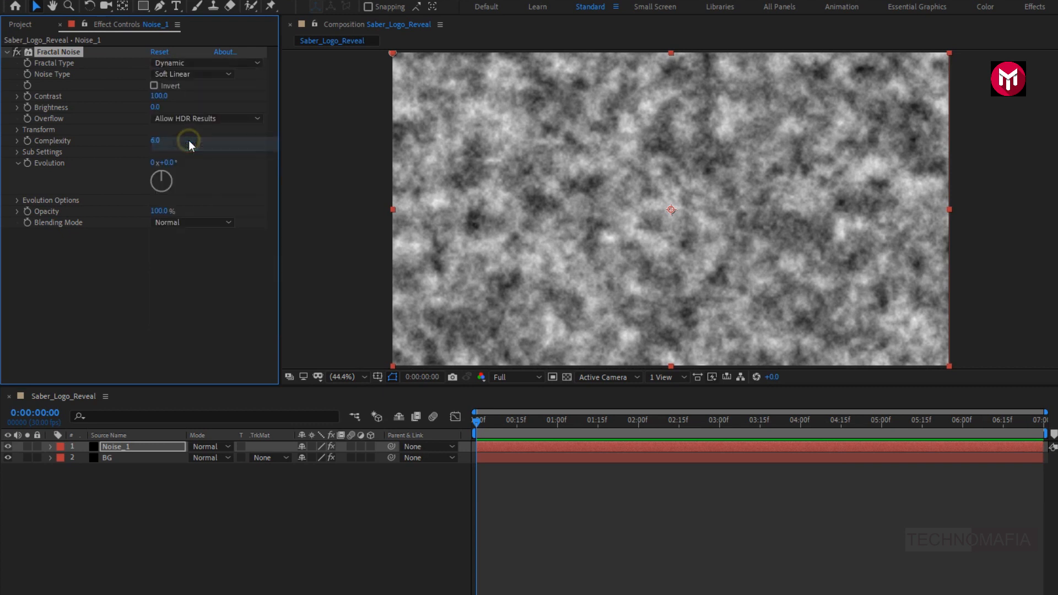
pyautogui.click(155, 108)
pyautogui.write('-2')
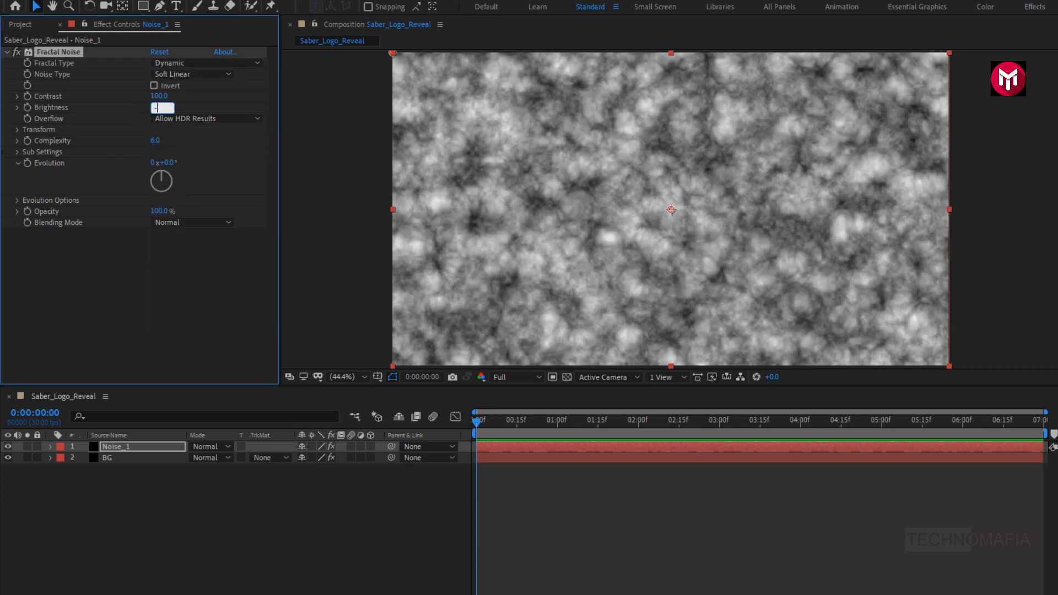
pyautogui.write('0')
pyautogui.press('Return')
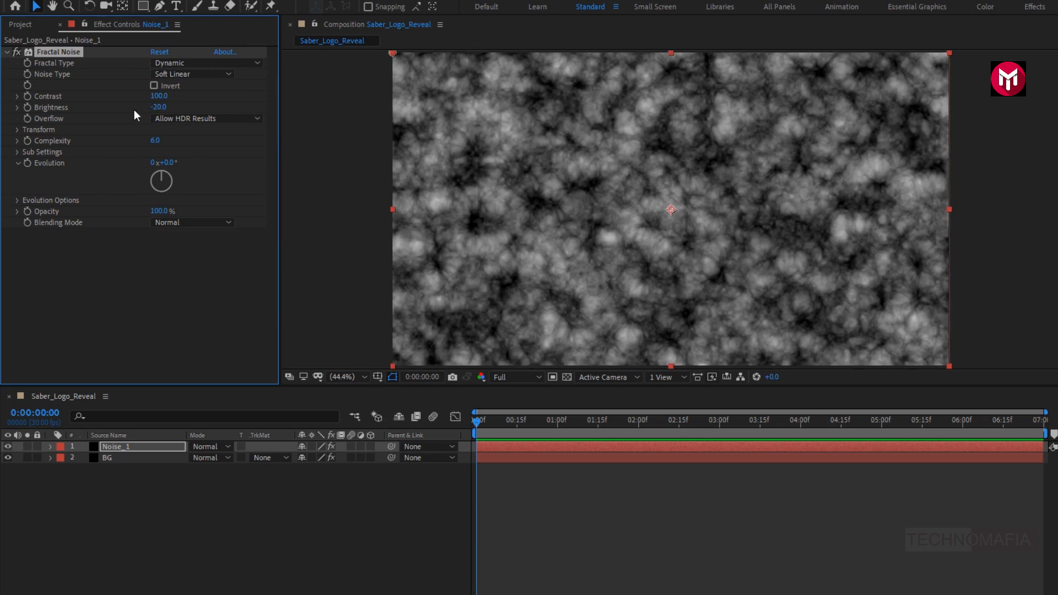
# Set the Fractal Noise's transform scale to 80 and its sub rotation to about 261°.
pyautogui.click(18, 130)
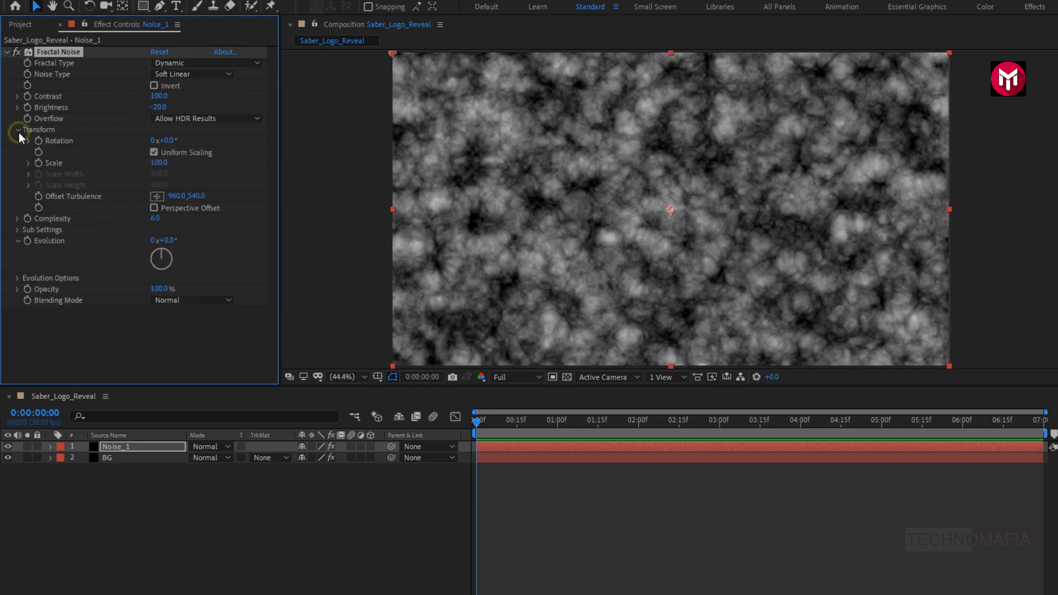
pyautogui.click(159, 166)
pyautogui.write('80')
pyautogui.press('Return')
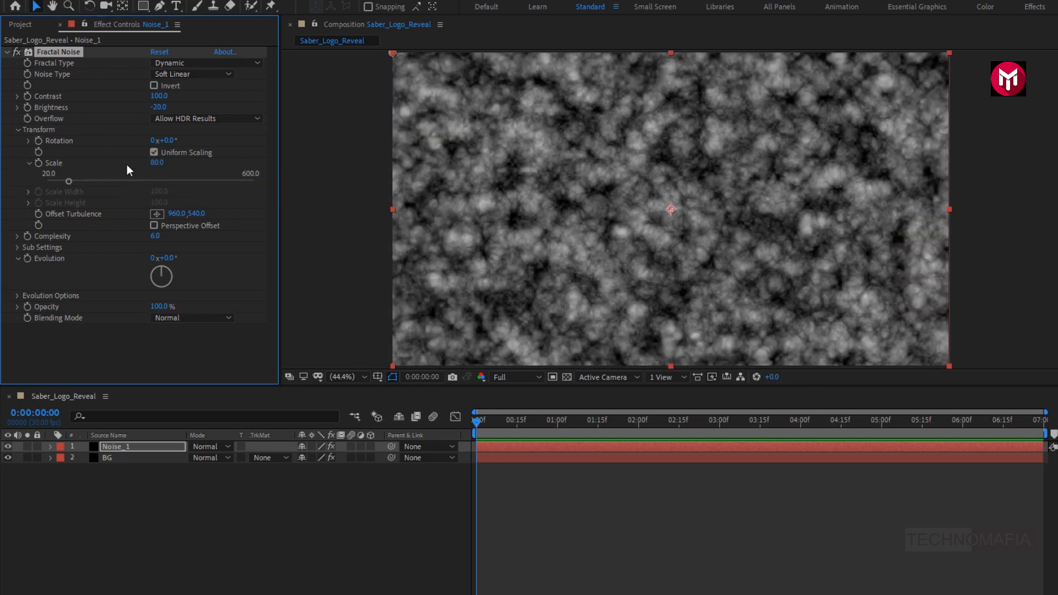
pyautogui.click(19, 248)
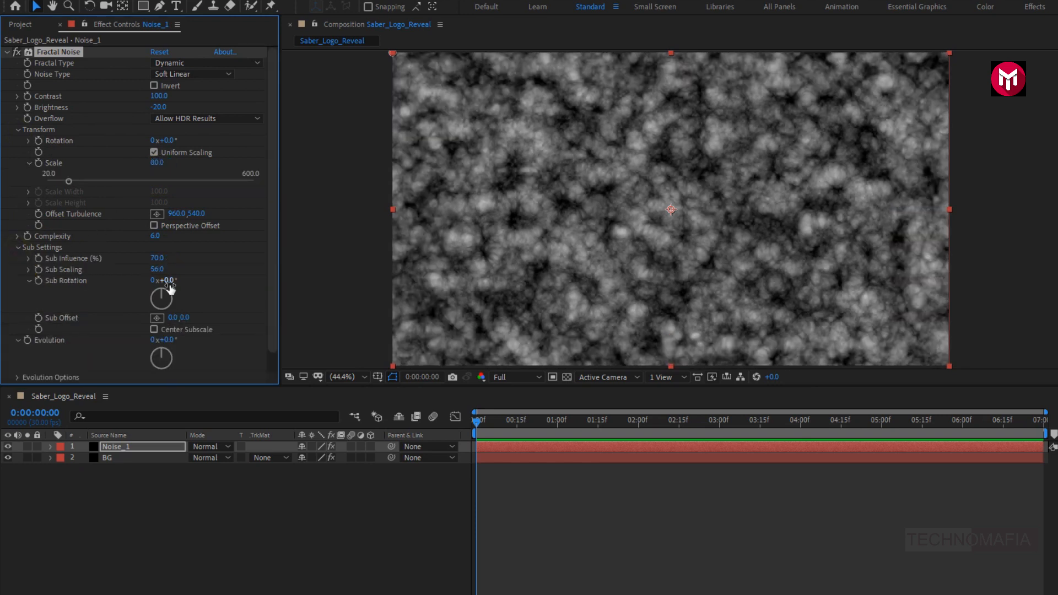
pyautogui.moveTo(165, 280); pyautogui.dragTo(329, 273)
# Animate the Fractal Noise's Evolution with the expression time*175 and collapse the Noise_1 layer's properties.
pyautogui.press('alt')
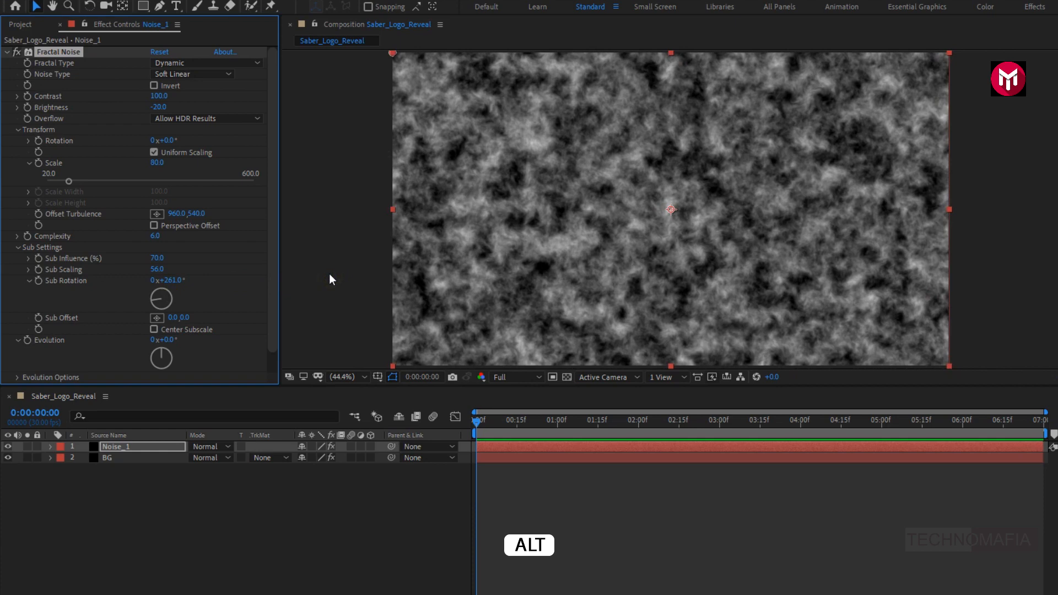
pyautogui.keyDown('alt'); pyautogui.click(27, 340); pyautogui.keyUp('alt')
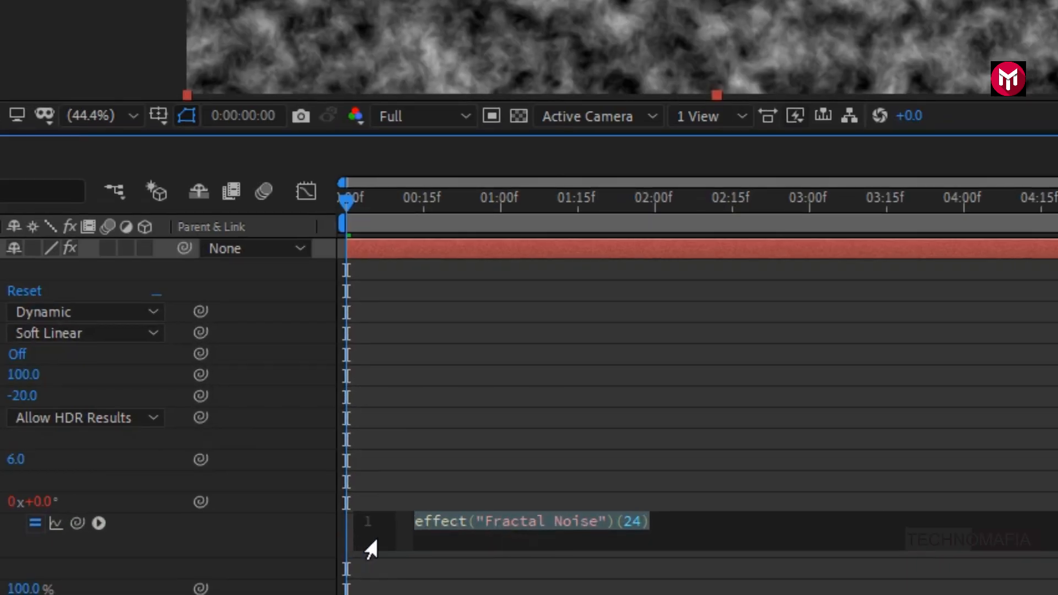
pyautogui.write('time')
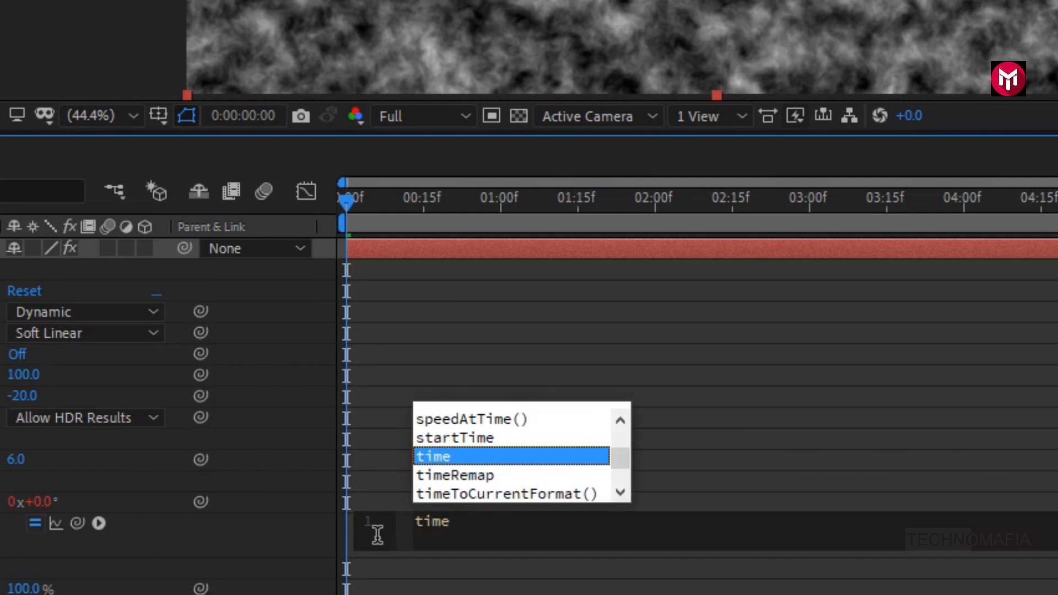
pyautogui.write('*175')
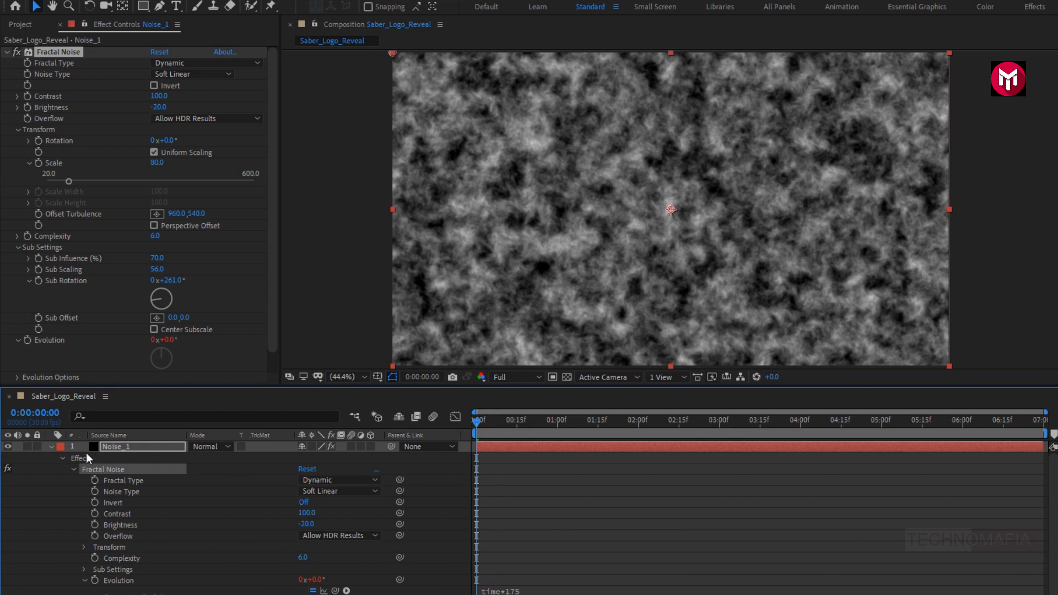
pyautogui.click(48, 445)
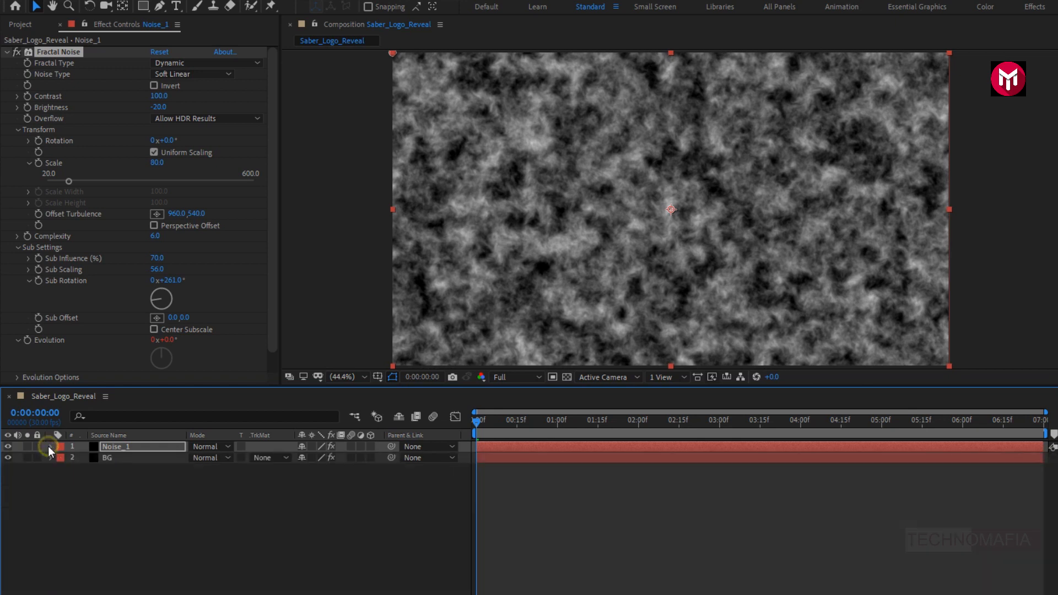
# Draw a wide, flat elliptical mask on the Noise_1 layer across the middle of the frame.
pyautogui.click(114, 445)
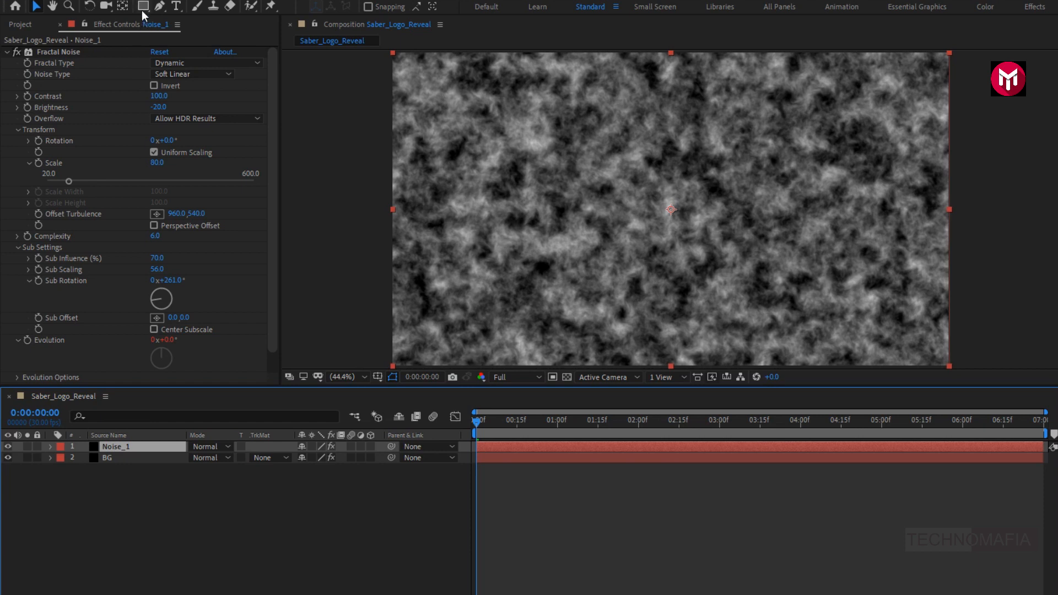
pyautogui.moveTo(142, 7); pyautogui.dragTo(176, 28)
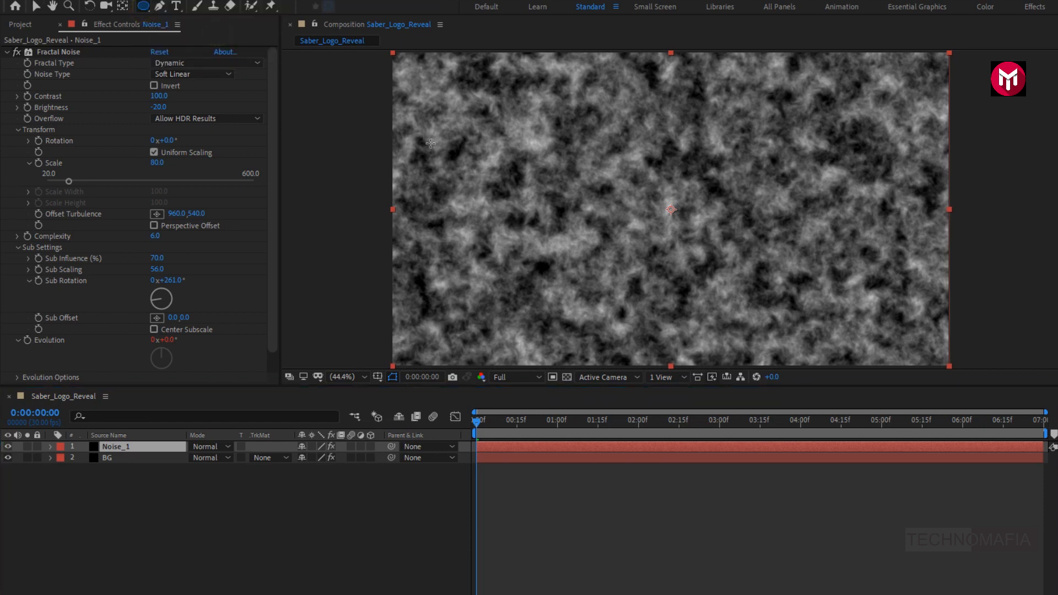
pyautogui.moveTo(840, 180); pyautogui.dragTo(482, 248)
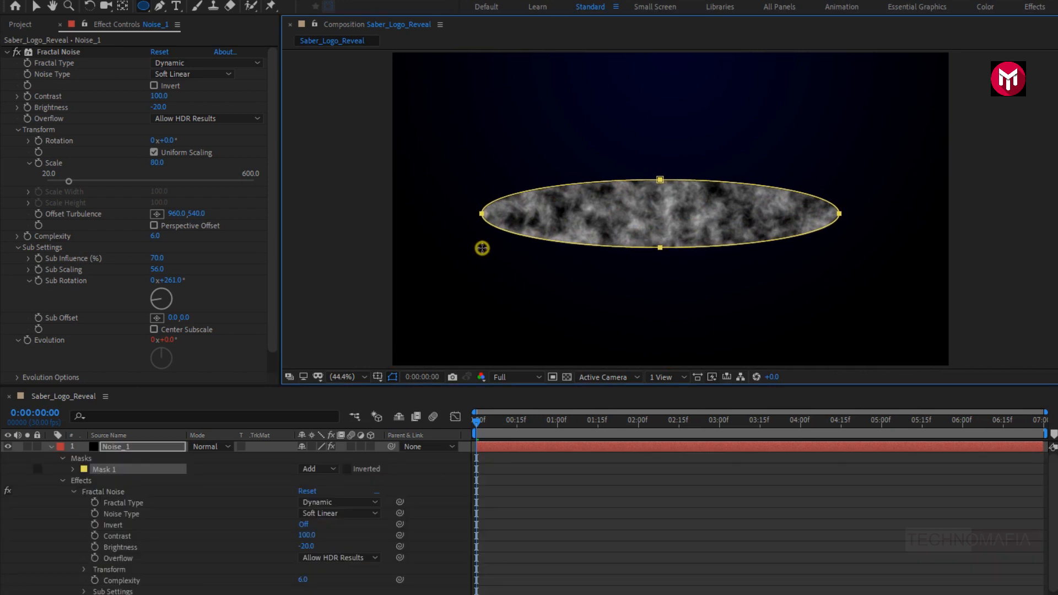
# Feather Mask 1 on the Noise_1 layer by 200 pixels.
pyautogui.click(63, 480)
pyautogui.click(72, 469)
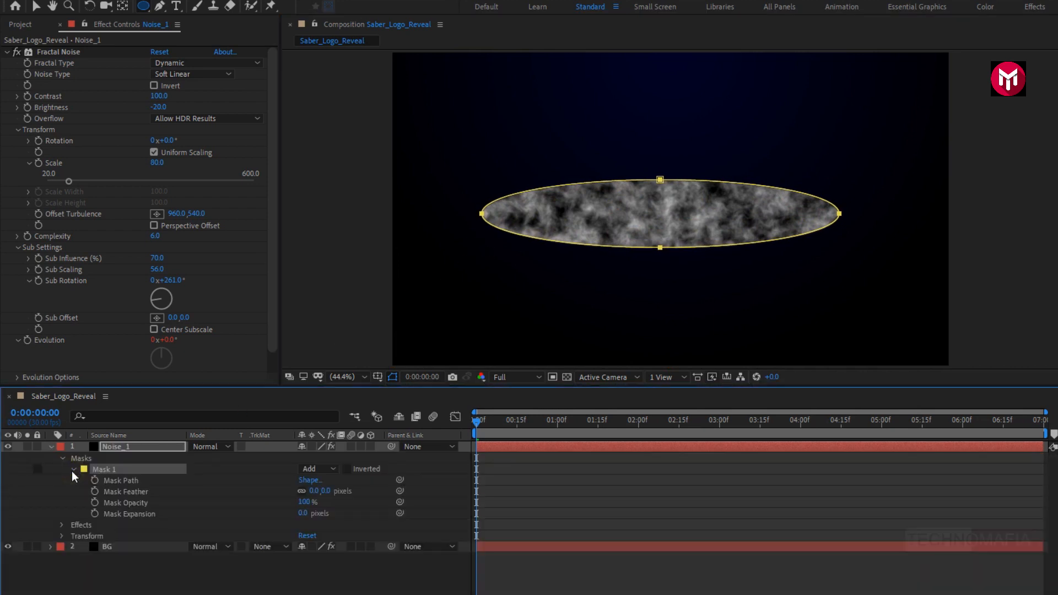
pyautogui.moveTo(326, 491); pyautogui.dragTo(313, 495)
pyautogui.write('2')
pyautogui.press('Return')
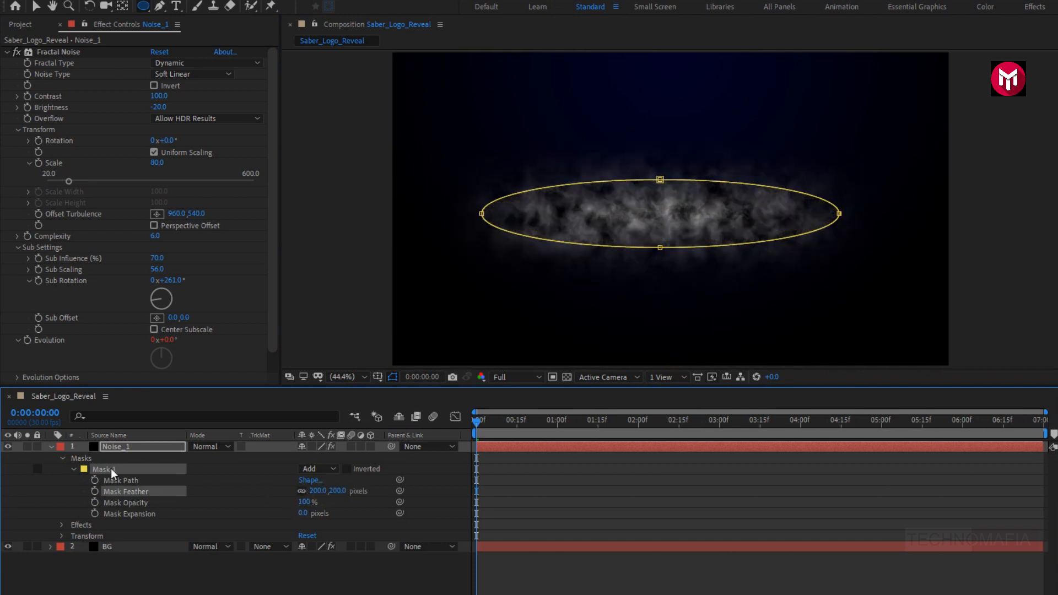
# Set the Noise_1 layer's opacity to 15%.
pyautogui.press('t')
pyautogui.click(113, 447)
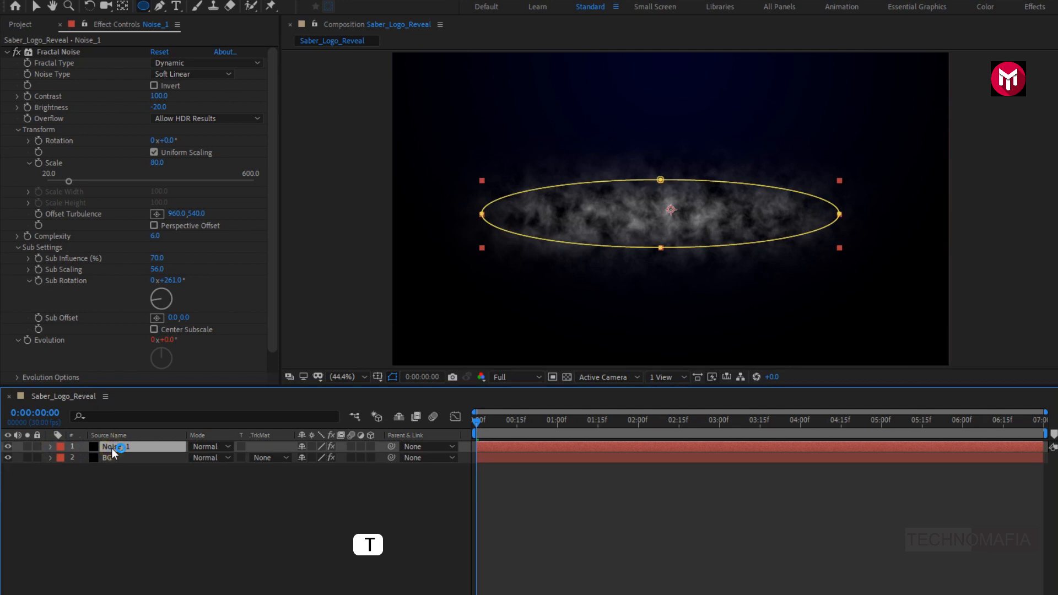
pyautogui.click(305, 457)
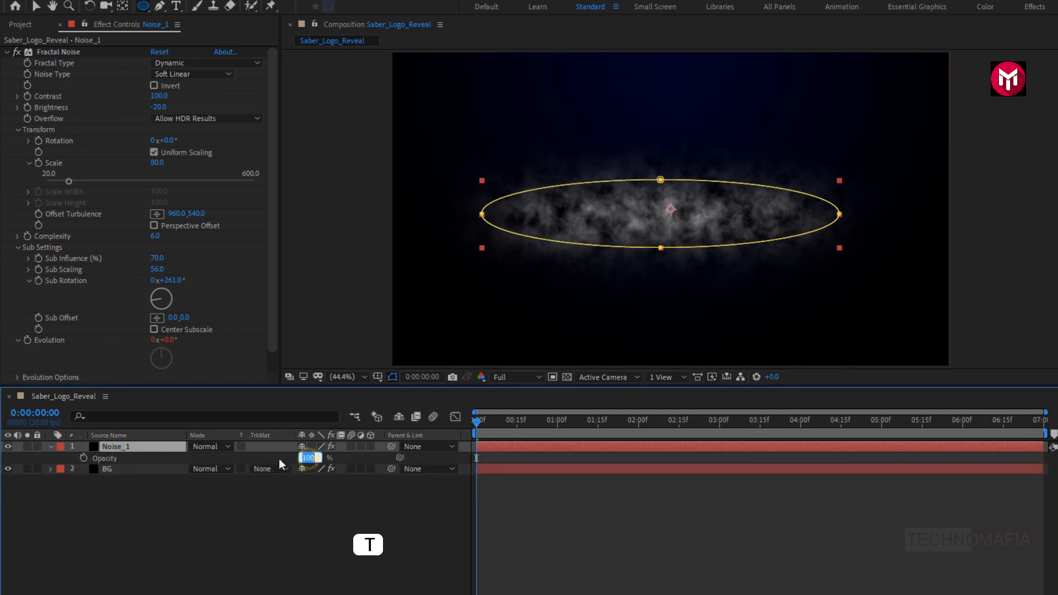
pyautogui.write('1')
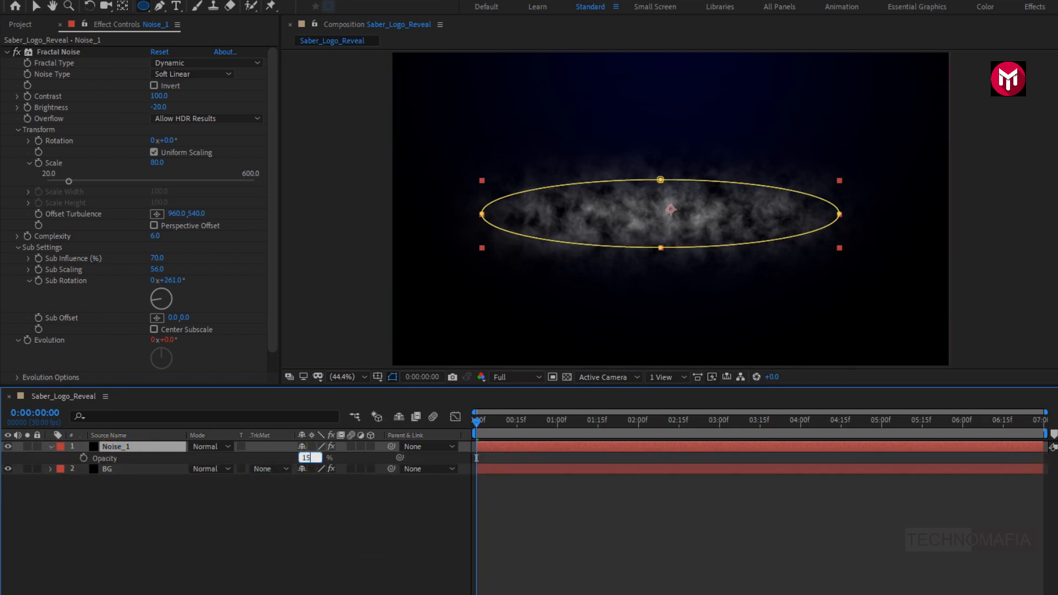
pyautogui.write('5')
pyautogui.press('Return')
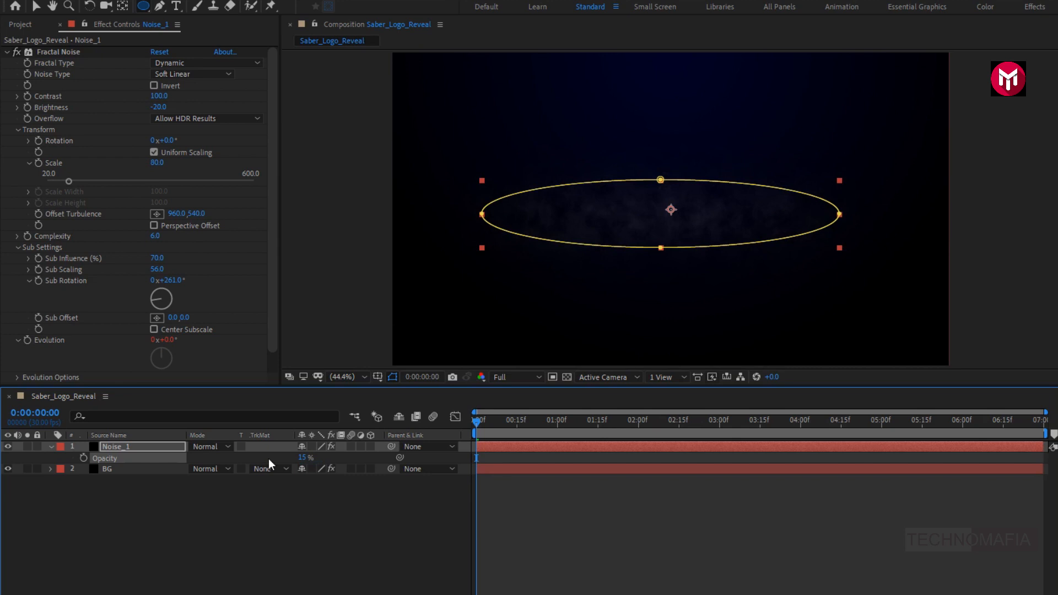
# Change the Noise_1 layer's blending mode to Screen and collapse its properties.
pyautogui.click(197, 449)
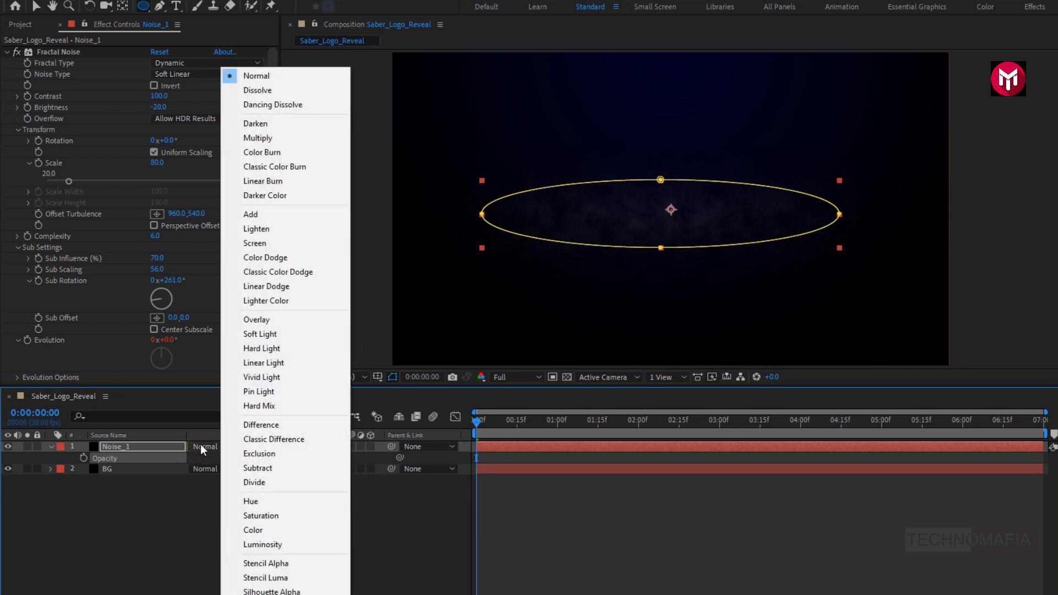
pyautogui.click(238, 243)
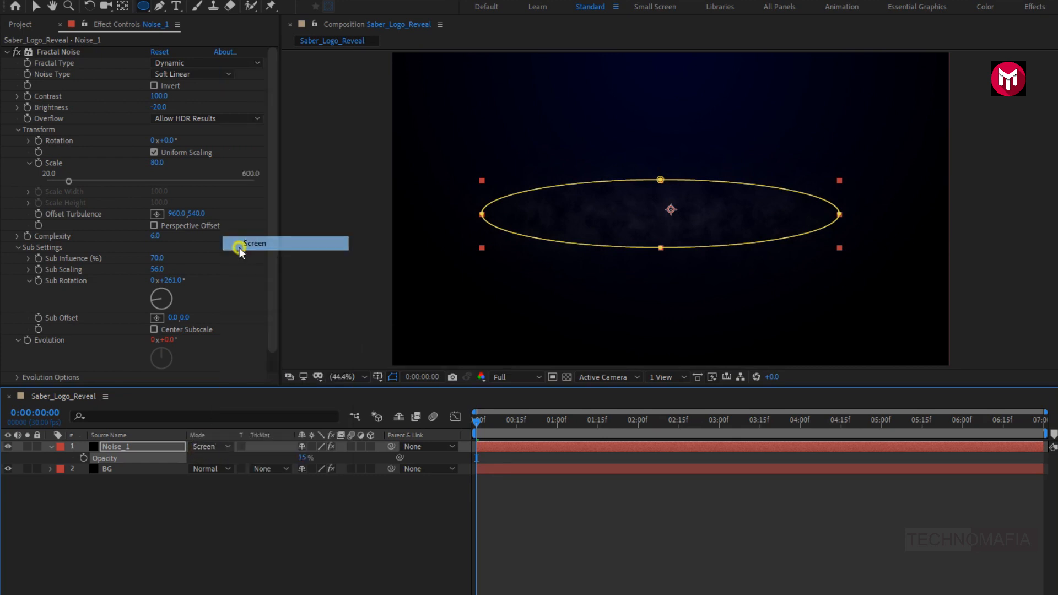
pyautogui.click(51, 446)
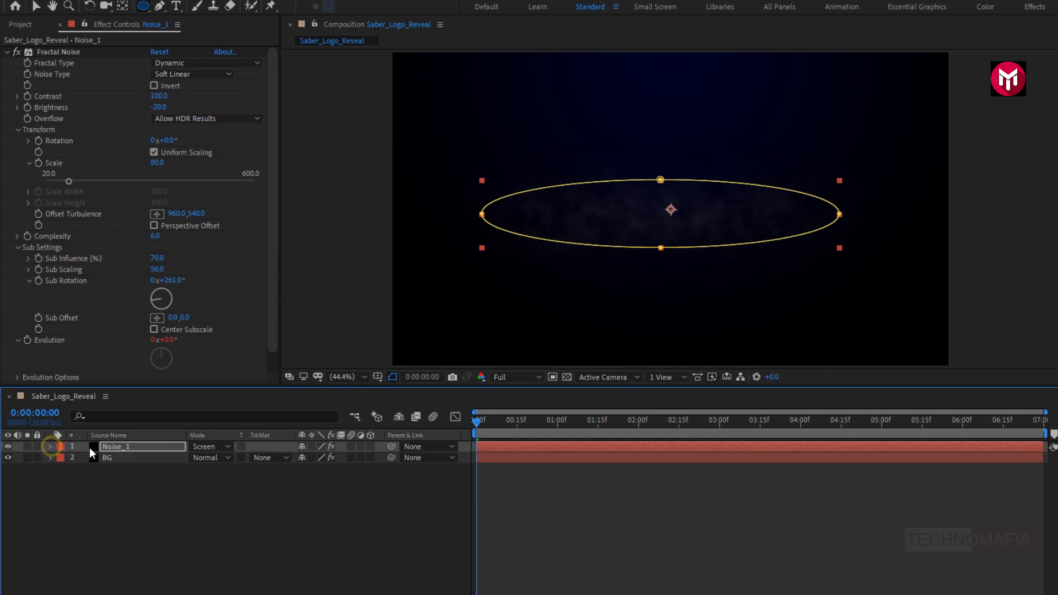
# Apply the Curves effect to Noise_1 and pull the middle of the RGB curve slightly down to darken the noise.
pyautogui.click(6, 52)
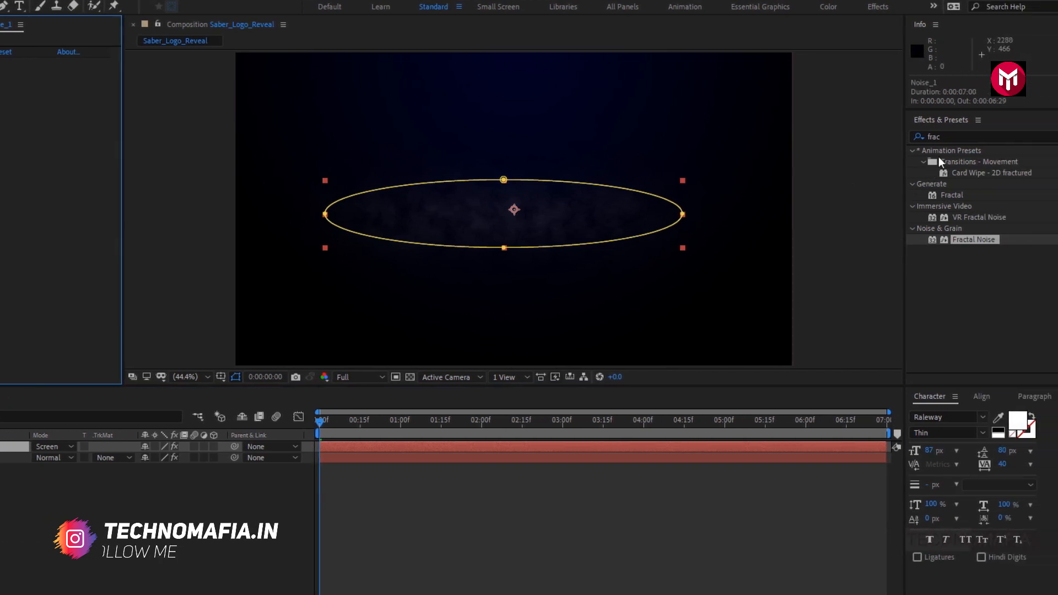
pyautogui.click(933, 136)
pyautogui.write('cur')
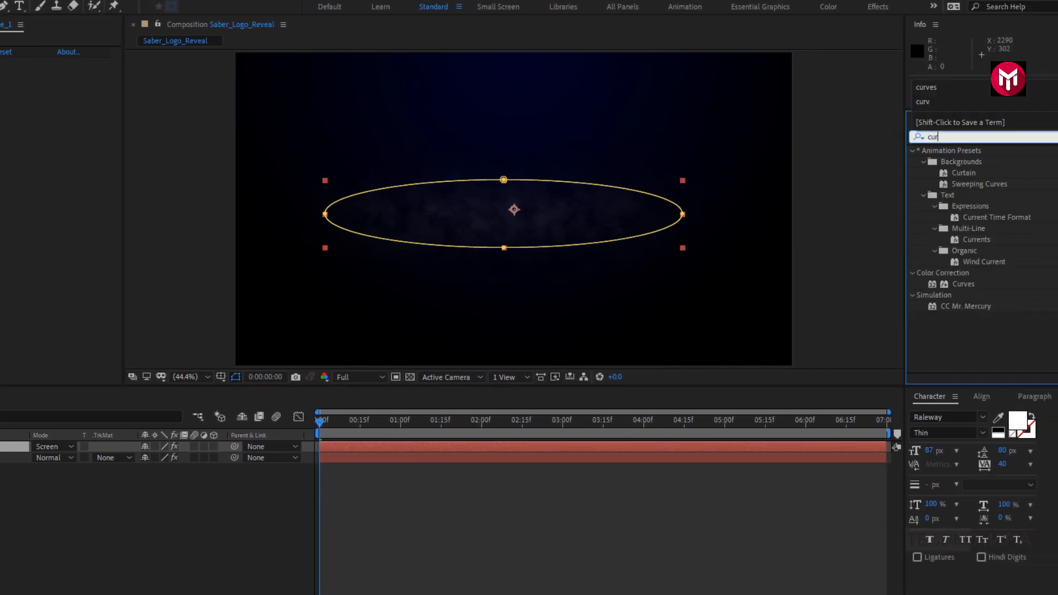
pyautogui.write('v')
pyautogui.click(955, 196)
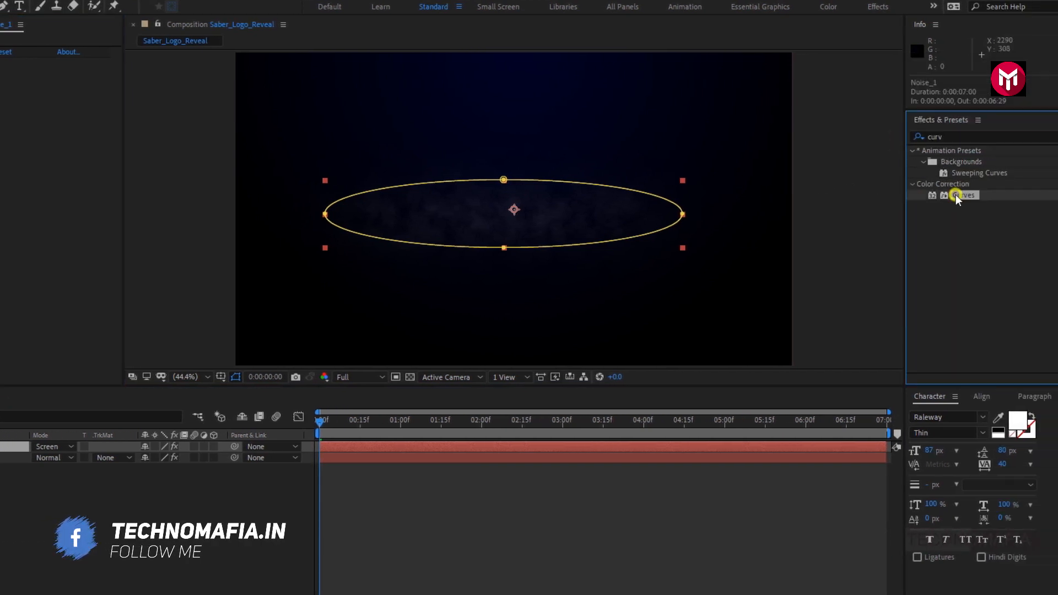
pyautogui.doubleClick(955, 195)
pyautogui.click(110, 202)
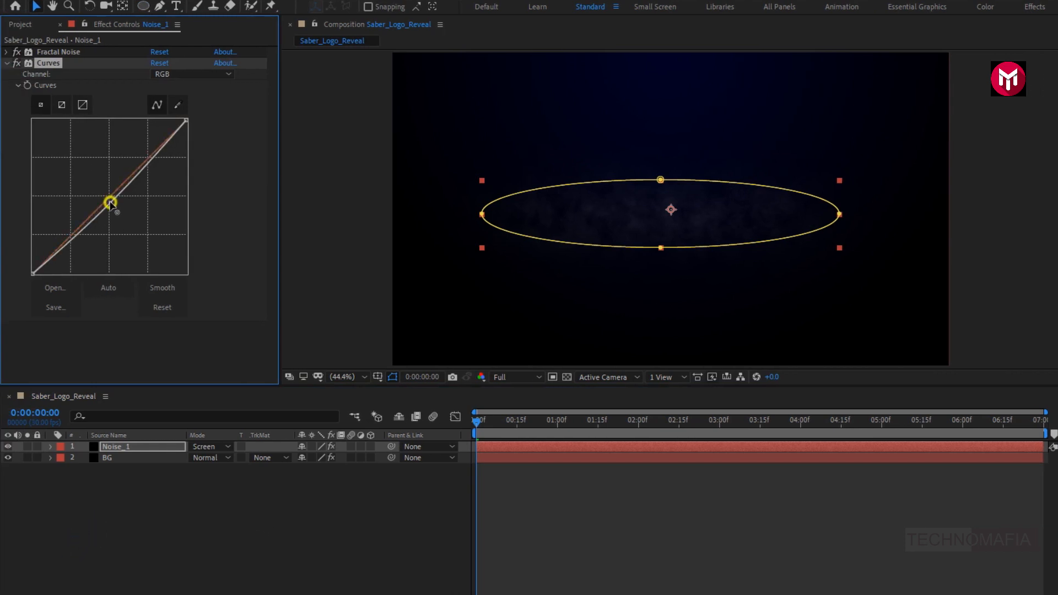
pyautogui.moveTo(110, 202); pyautogui.dragTo(110, 211)
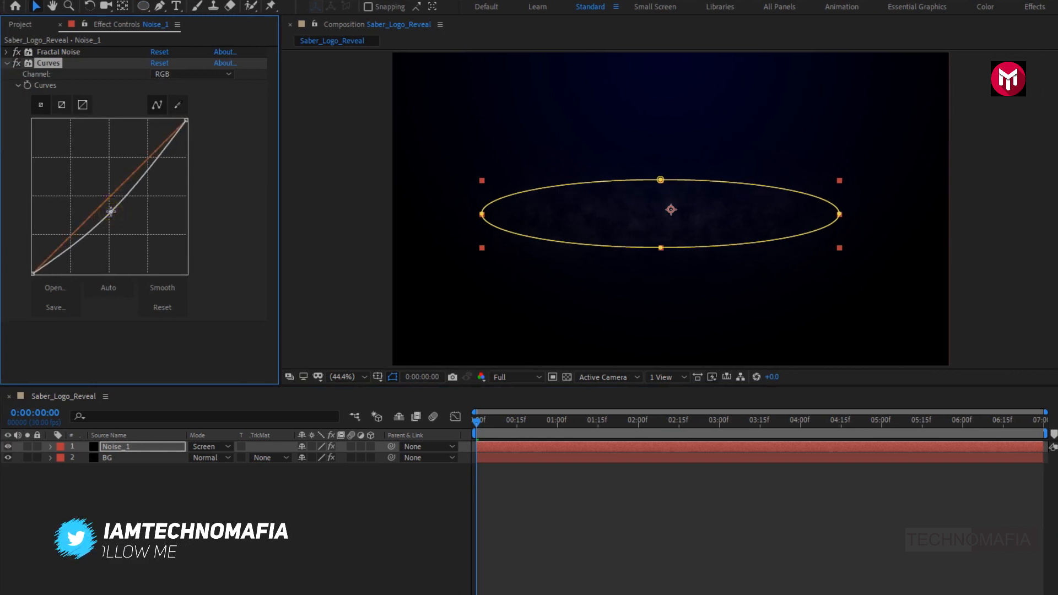
# Make Noise_1 a 3D layer, then duplicate it and rename the copy Noise_2.
pyautogui.click(117, 447)
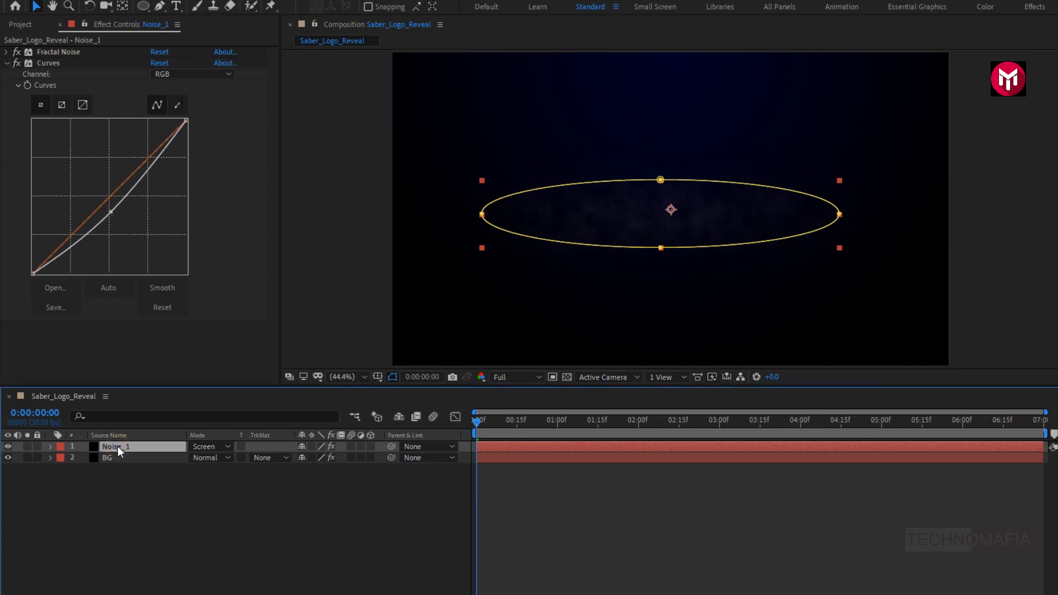
pyautogui.click(369, 447)
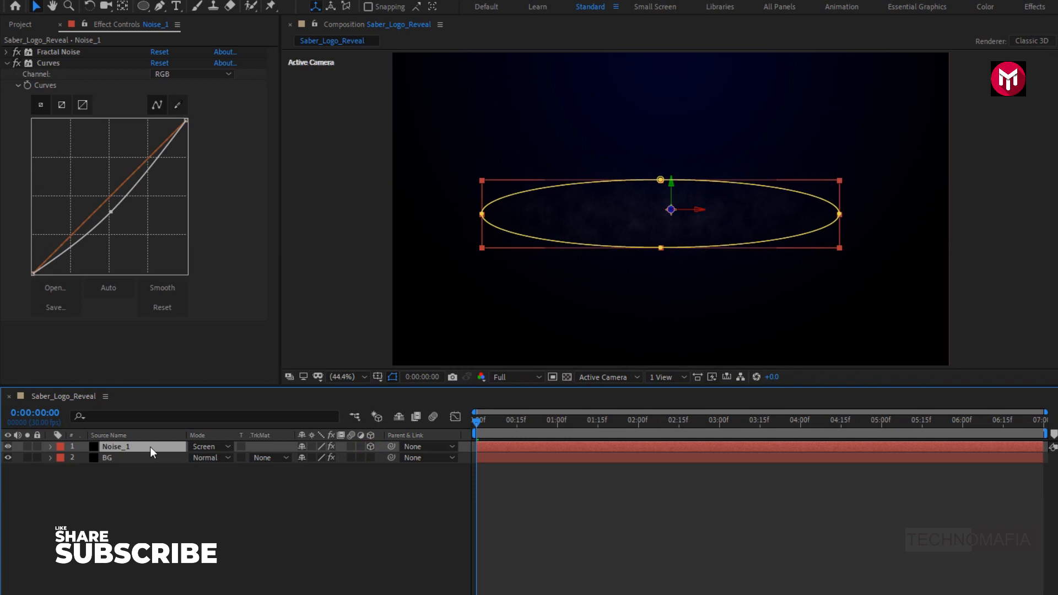
pyautogui.hotkey('ctrl', 'd')
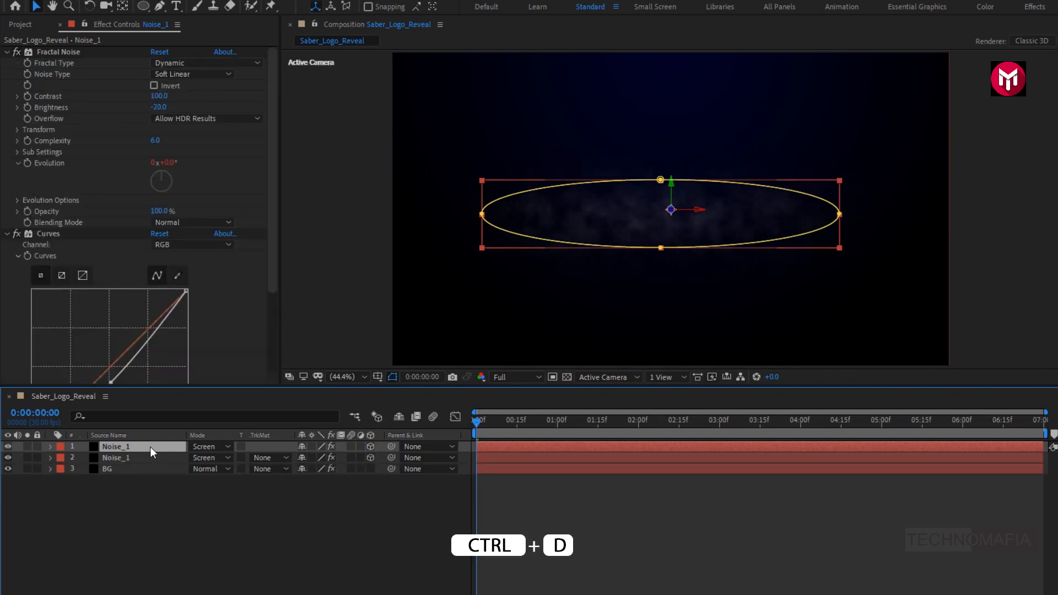
pyautogui.press('Return')
pyautogui.press('Right')
pyautogui.press('BackSpace')
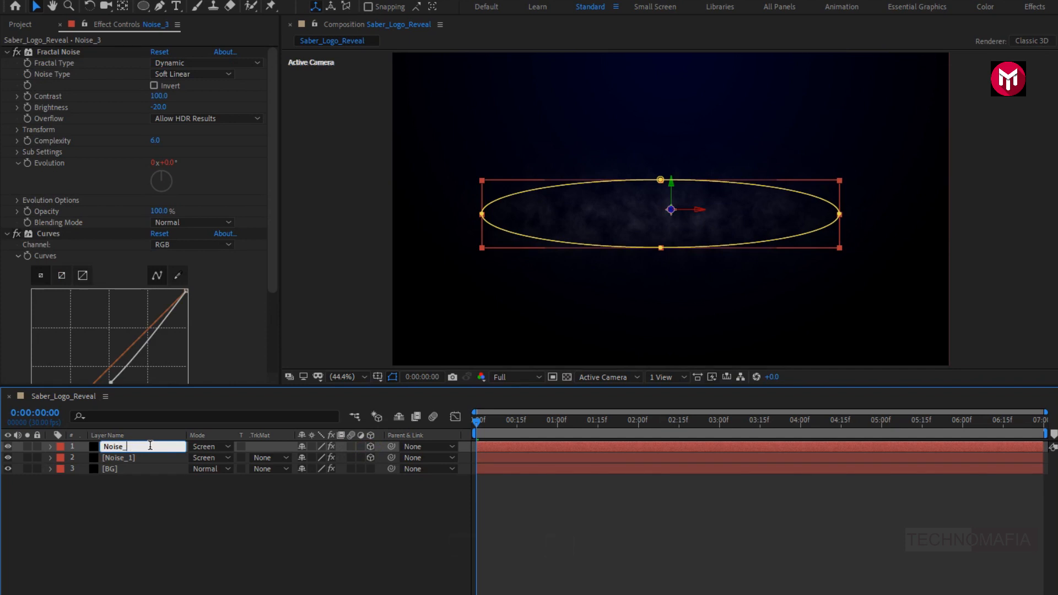
pyautogui.write('2')
pyautogui.press('Return')
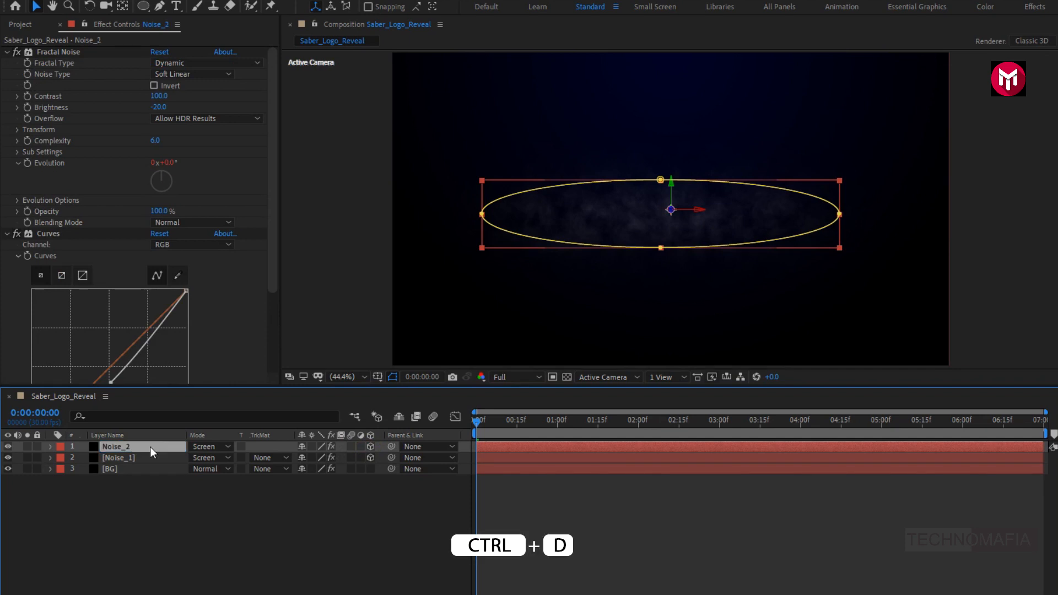
# Duplicate the Noise_2 layer and delete Mask 1 from the new copy.
pyautogui.hotkey('ctrl', 'd')
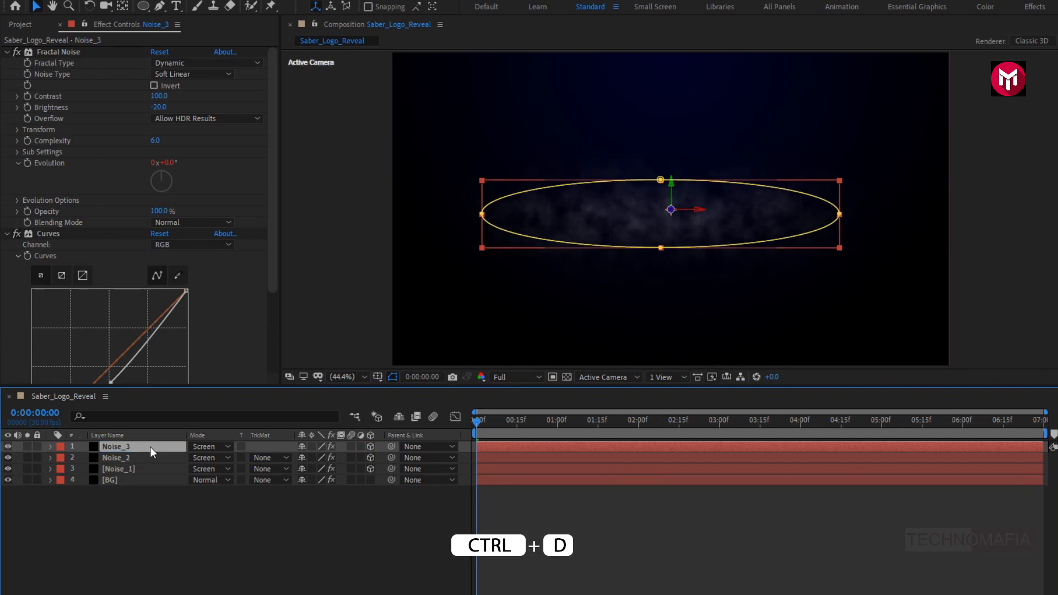
pyautogui.click(51, 446)
pyautogui.click(72, 458)
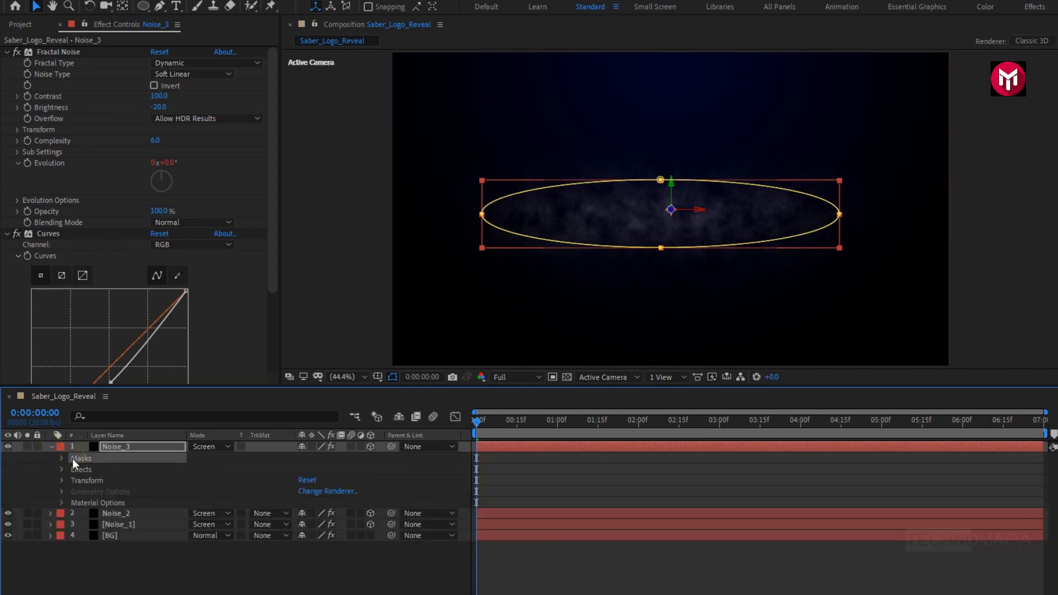
pyautogui.click(62, 458)
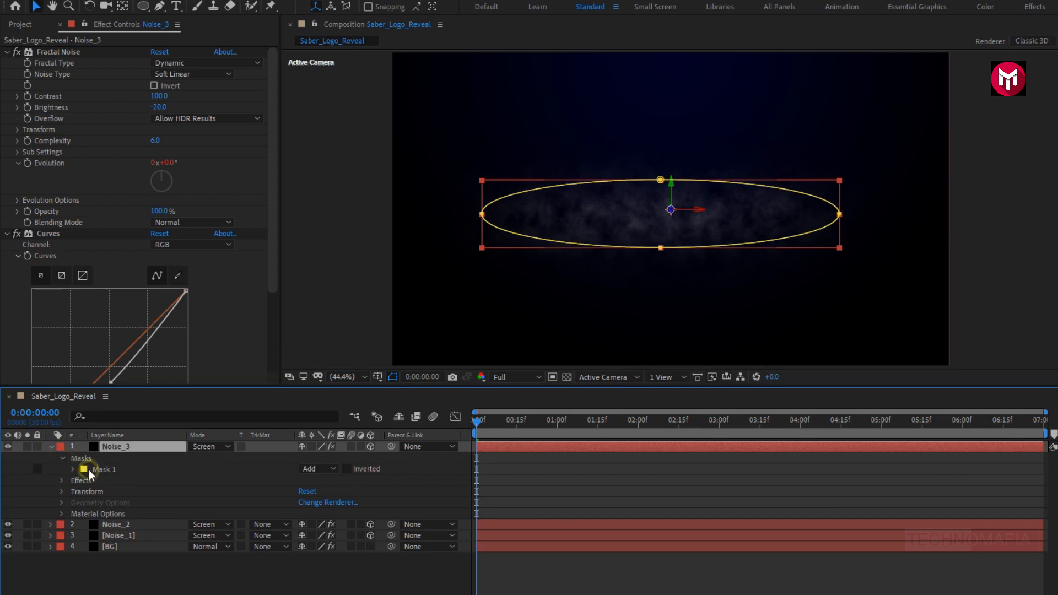
pyautogui.click(97, 469)
pyautogui.press('Delete')
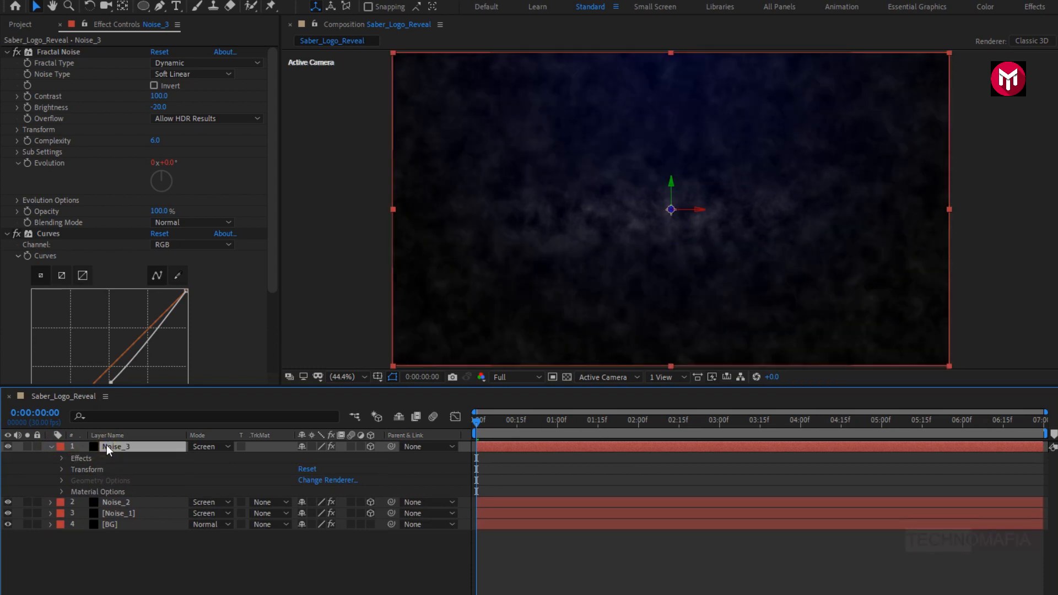
# Set the Fractal Noise contrast on Noise_3 to 130 and its brightness to -2.
pyautogui.click(159, 96)
pyautogui.write('1')
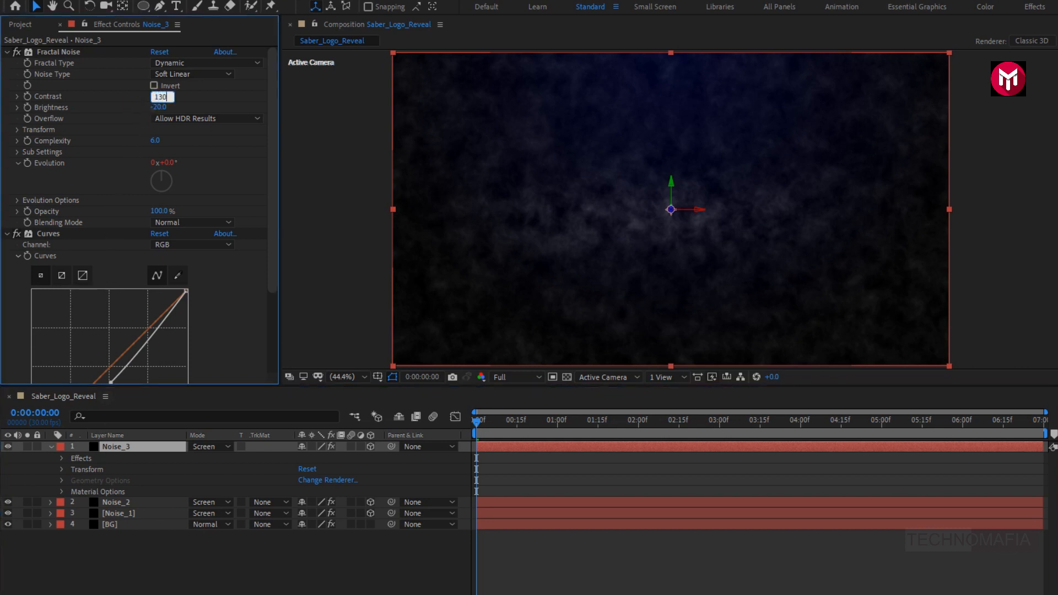
pyautogui.write('30')
pyautogui.press('Return')
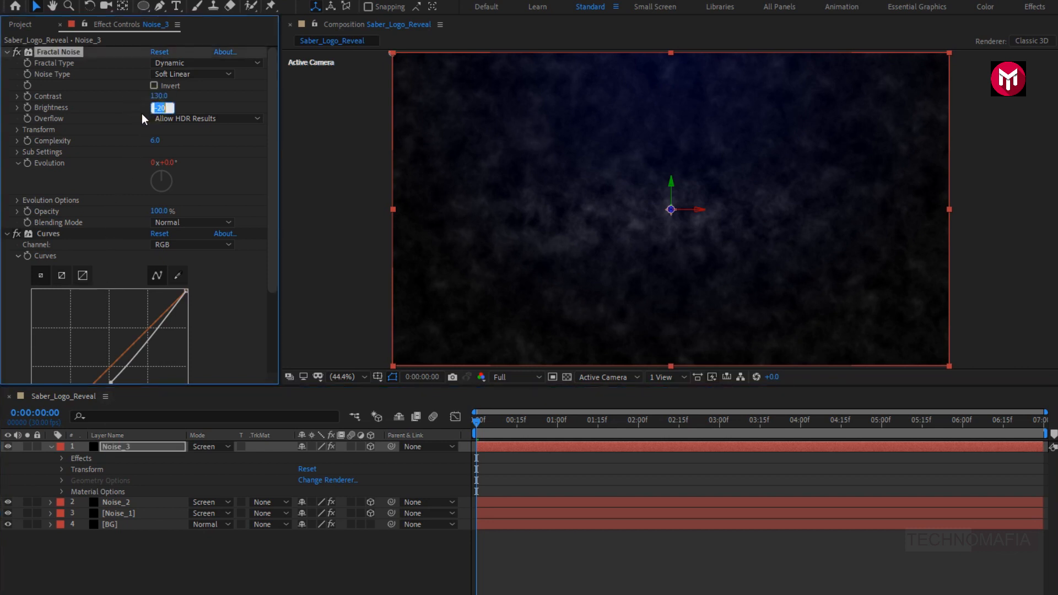
pyautogui.write('-2')
# Set the Fractal Noise transform scale on Noise_3 to 170 and collapse the layer's properties.
pyautogui.click(16, 130)
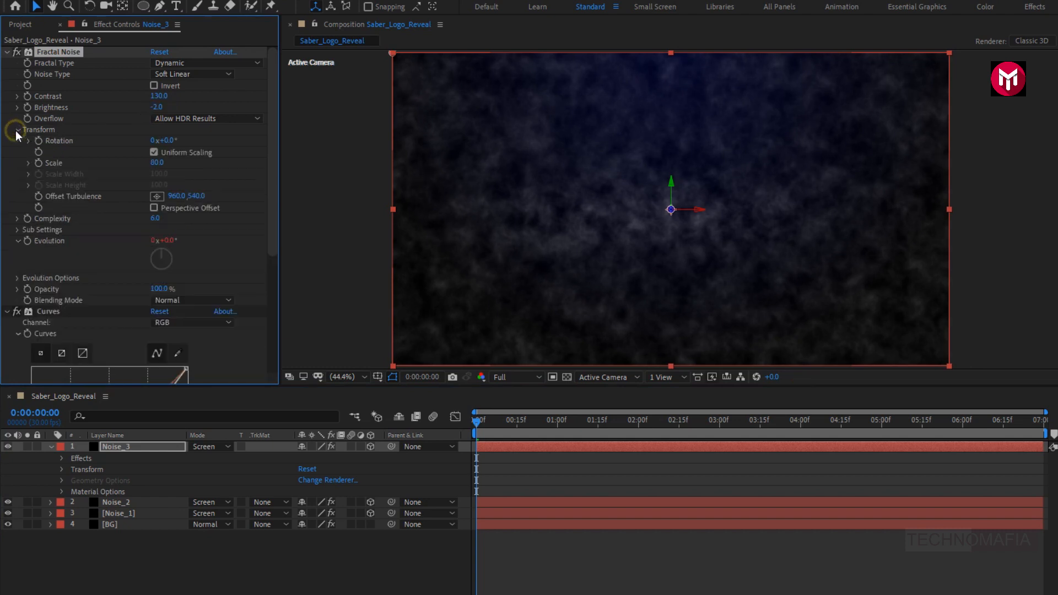
pyautogui.click(150, 163)
pyautogui.write('170')
pyautogui.click(133, 163)
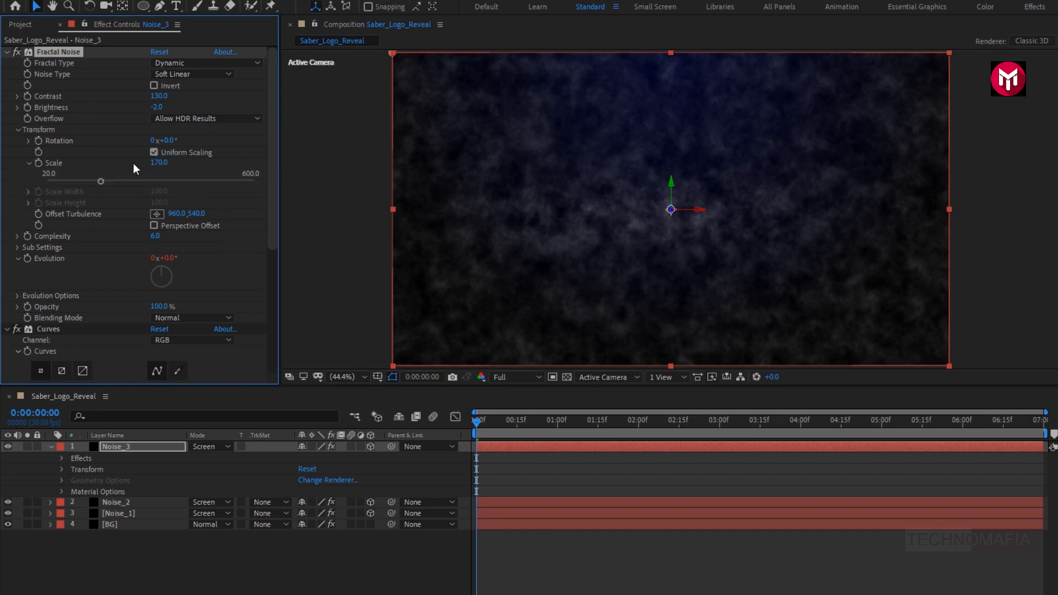
pyautogui.click(51, 447)
# Draw a large elliptical mask on Noise_3 around the frame's centre and a smaller, flatter elliptical mask inside it.
pyautogui.click(101, 445)
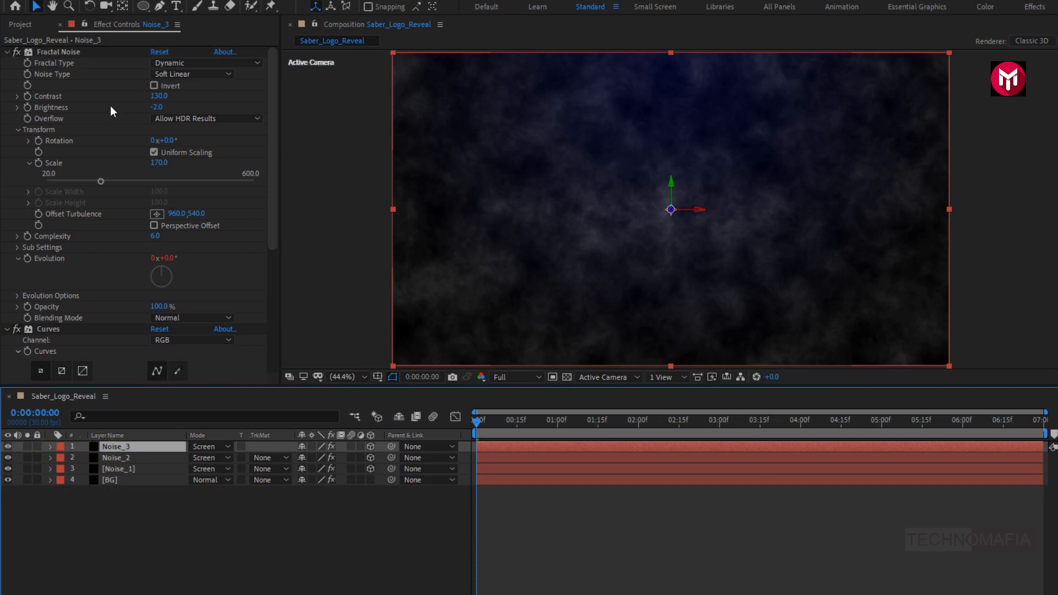
pyautogui.click(144, 7)
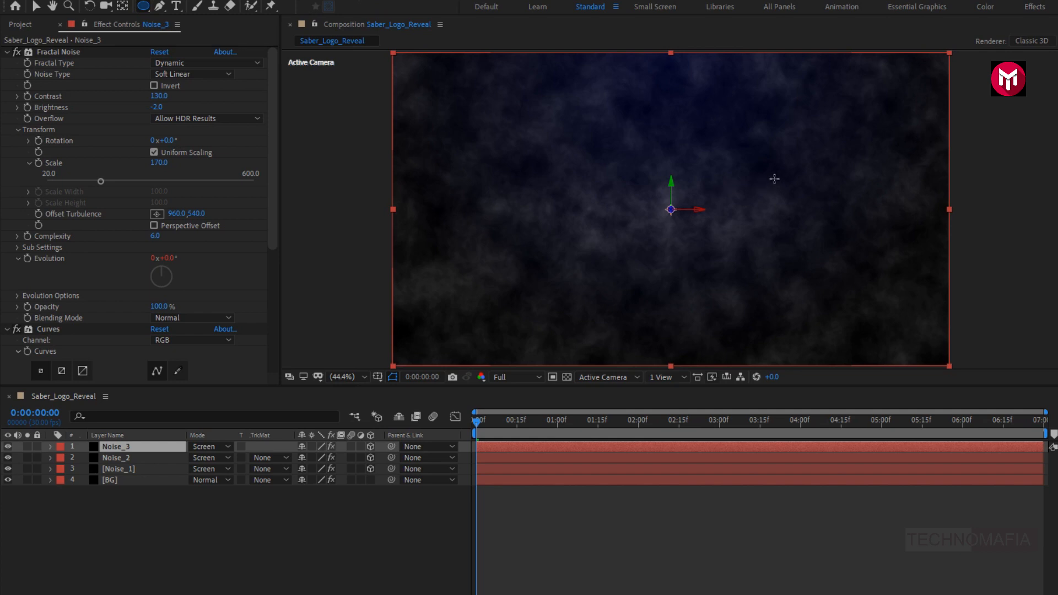
pyautogui.click(827, 126)
pyautogui.moveTo(827, 127)
pyautogui.mouseDown()
pyautogui.moveTo(600, 191)
pyautogui.moveTo(441, 293)
pyautogui.mouseUp()
pyautogui.moveTo(788, 181); pyautogui.dragTo(518, 245)
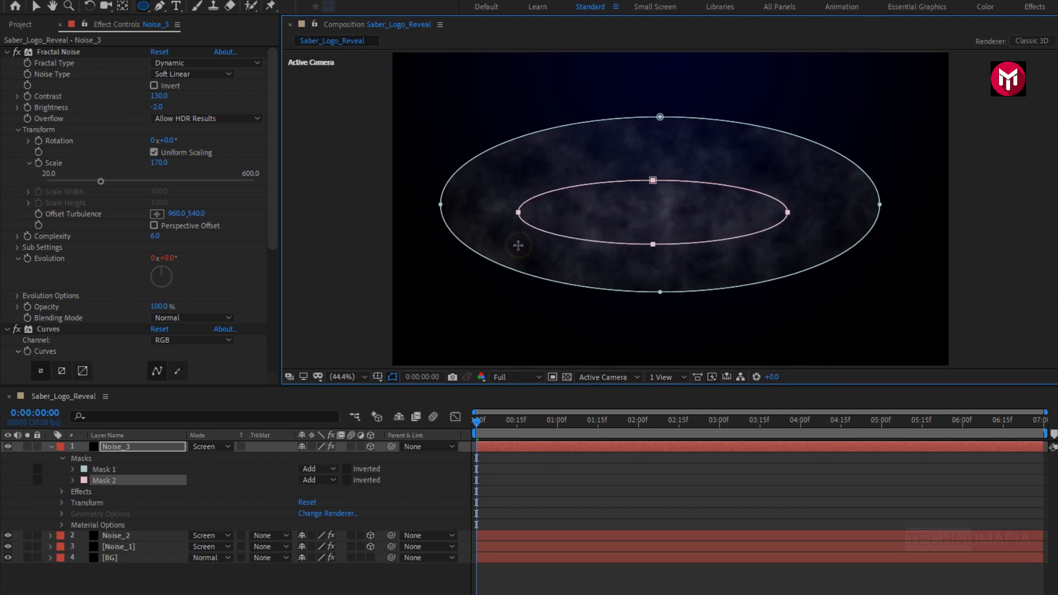
# Feather the large outer Mask 1 on Noise_3 by 200 pixels.
pyautogui.click(72, 468)
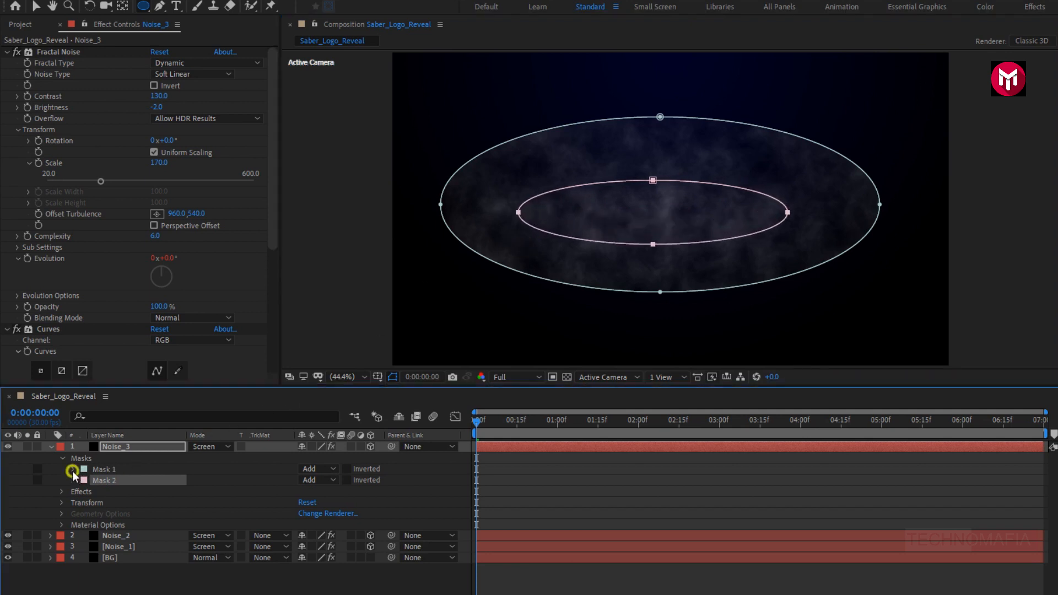
pyautogui.click(130, 469)
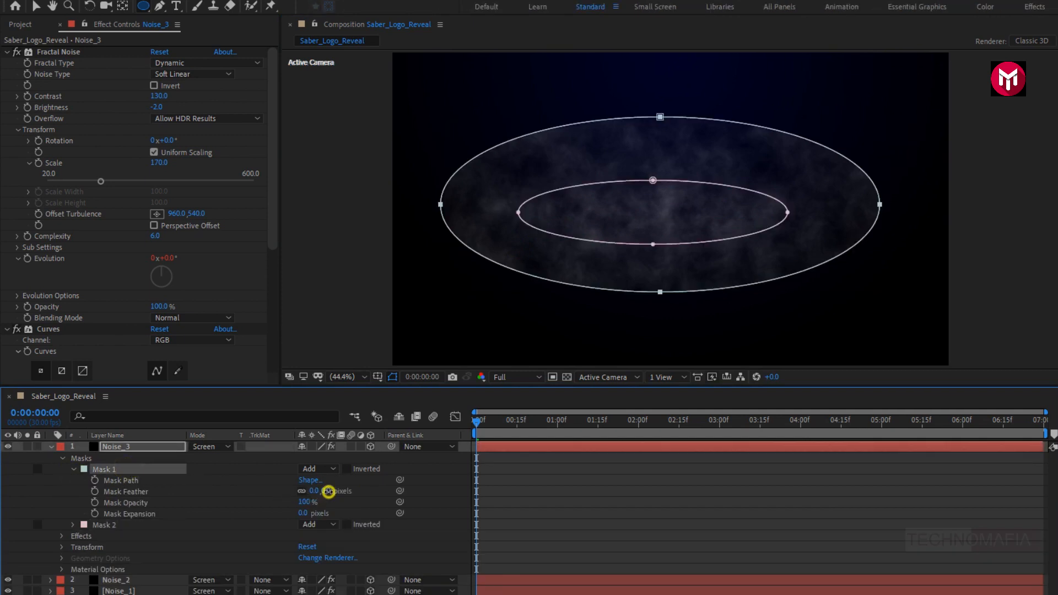
pyautogui.click(326, 490)
pyautogui.write('20')
pyautogui.press('Return')
# Expand the inner Mask 2 on Noise_3 and set its mask mode to Subtract.
pyautogui.click(107, 526)
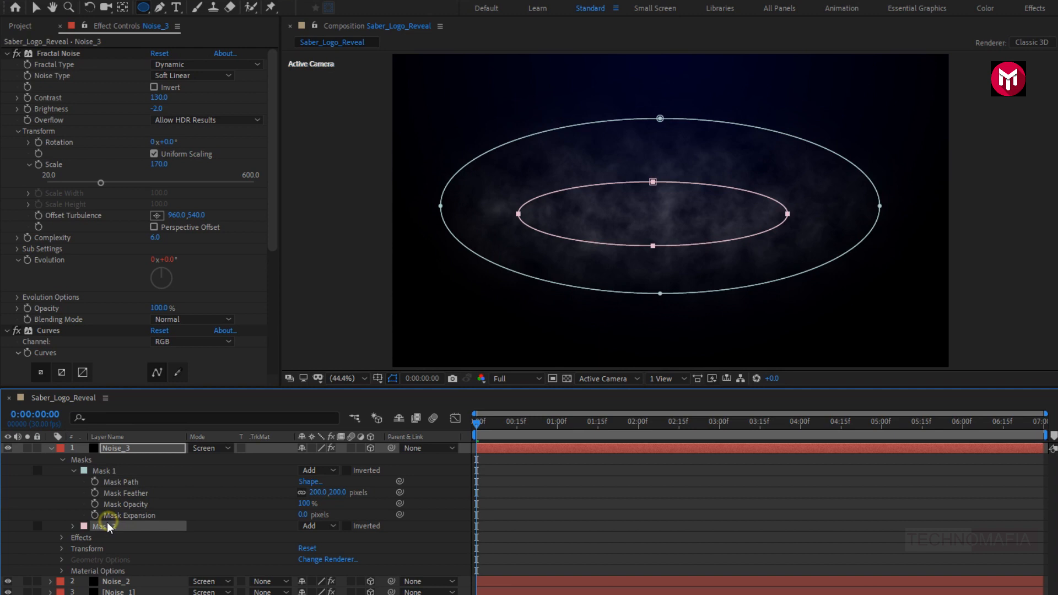
pyautogui.click(72, 526)
pyautogui.click(319, 526)
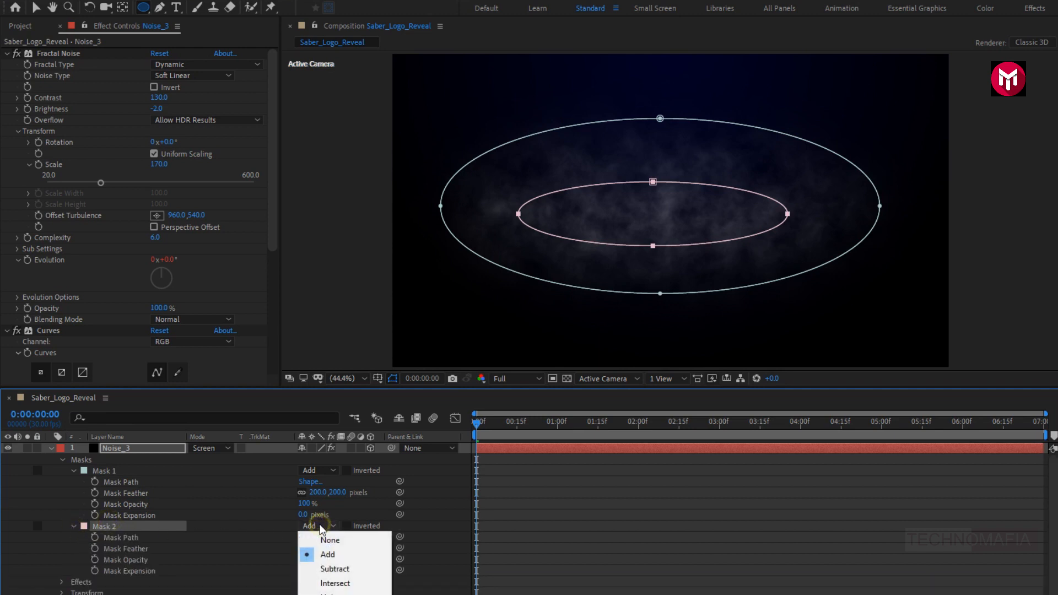
pyautogui.click(333, 568)
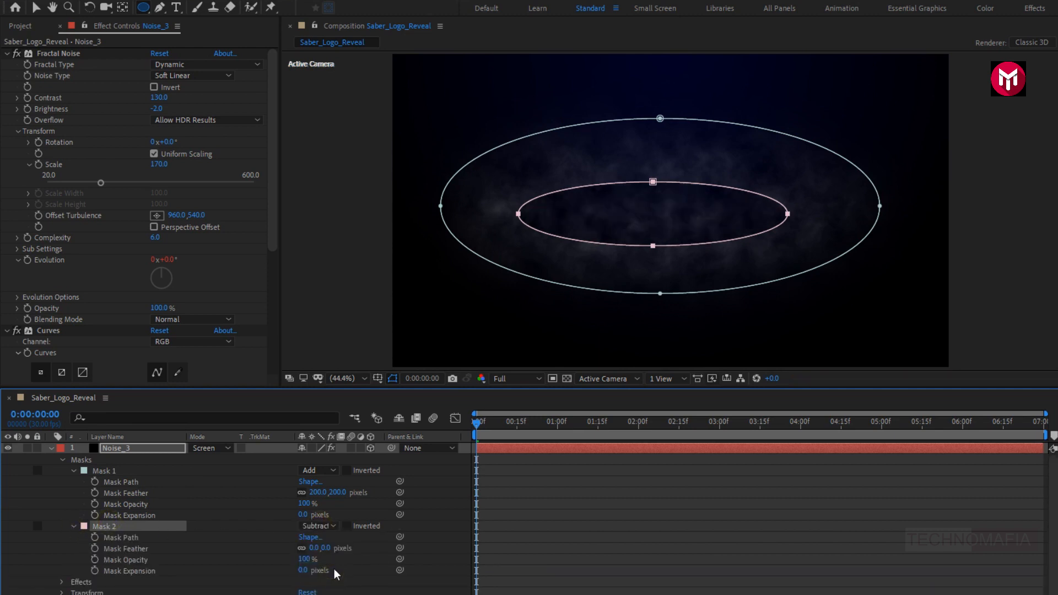
# Feather the inner Mask 2 on Noise_3 by 200 pixels and collapse the layer's properties.
pyautogui.click(326, 547)
pyautogui.write('200')
pyautogui.press('Return')
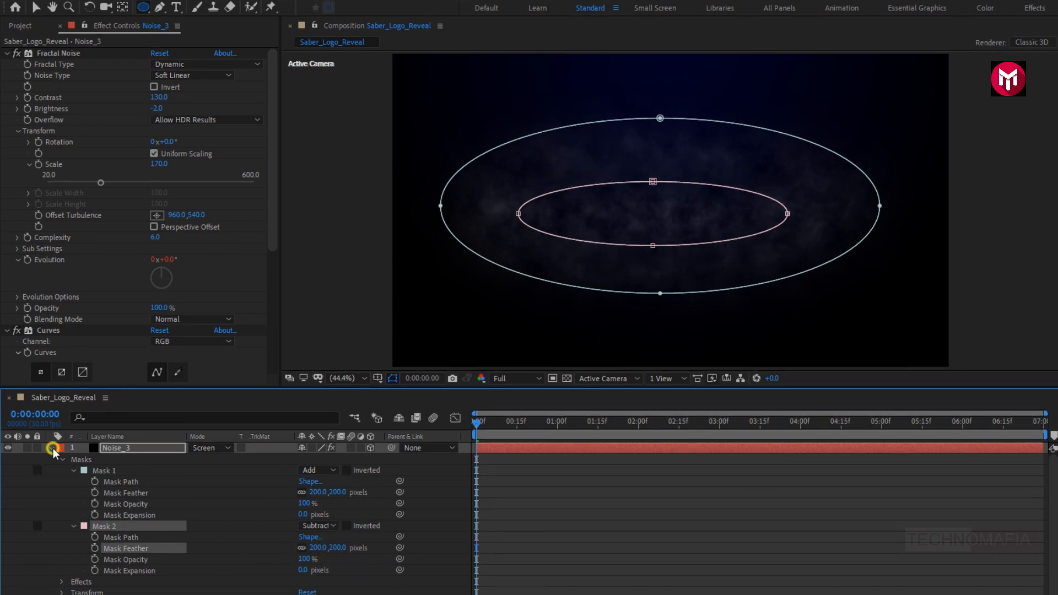
pyautogui.click(51, 448)
# Apply the Tint effect to Noise_3 and collapse its Curves and Fractal Noise effect settings.
pyautogui.click(107, 448)
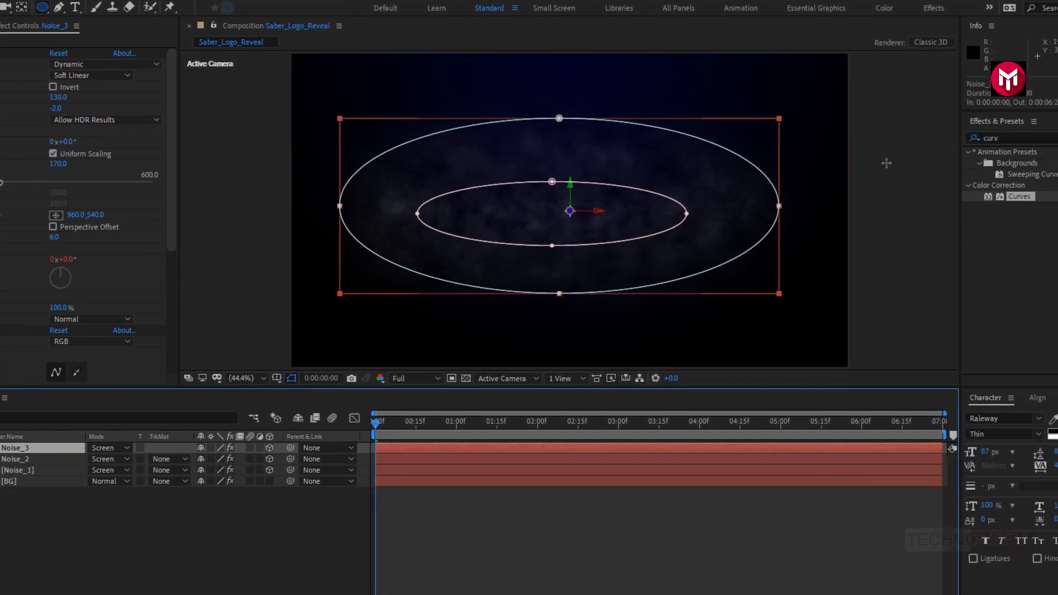
pyautogui.doubleClick(942, 142)
pyautogui.write('tint')
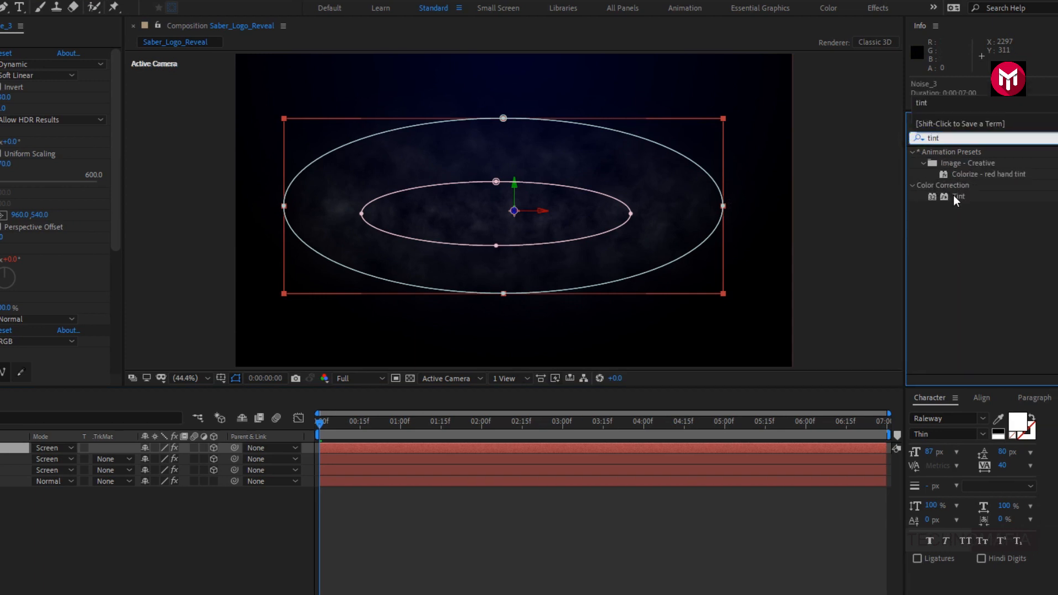
pyautogui.doubleClick(953, 196)
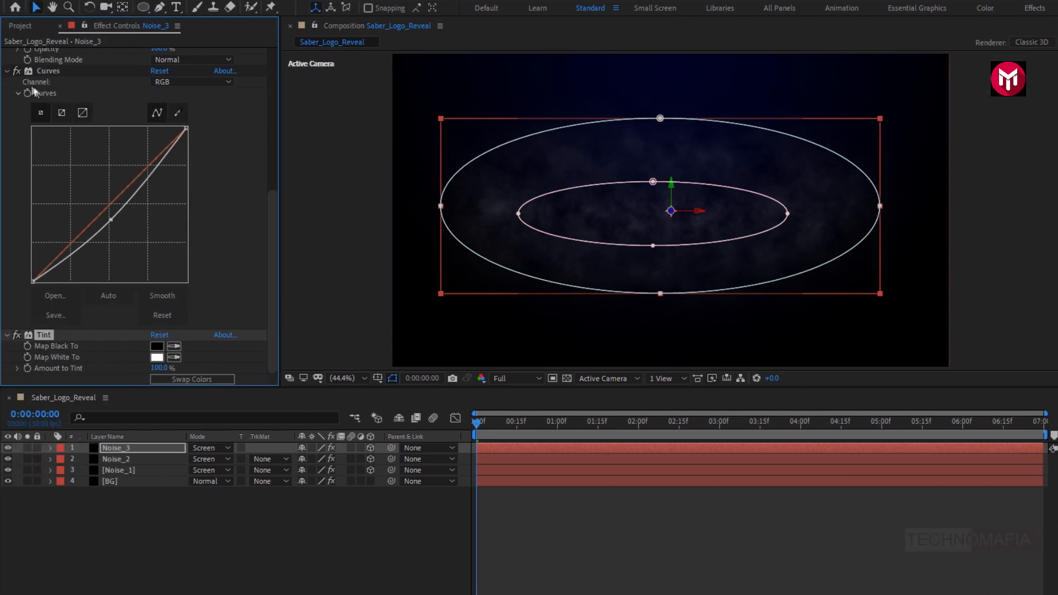
pyautogui.click(8, 71)
pyautogui.scroll(1, 13, 76)
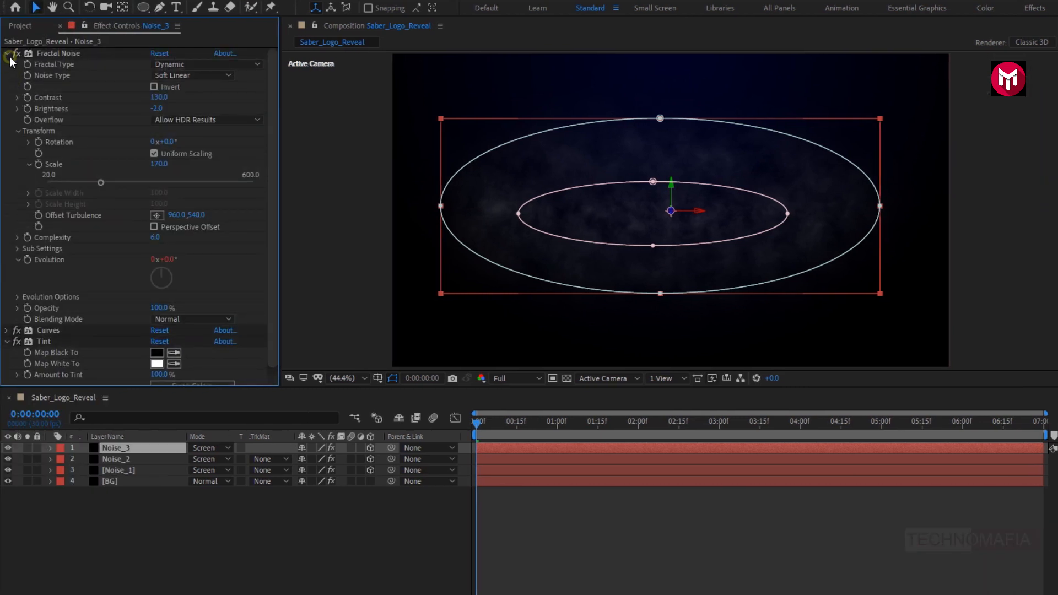
pyautogui.click(6, 54)
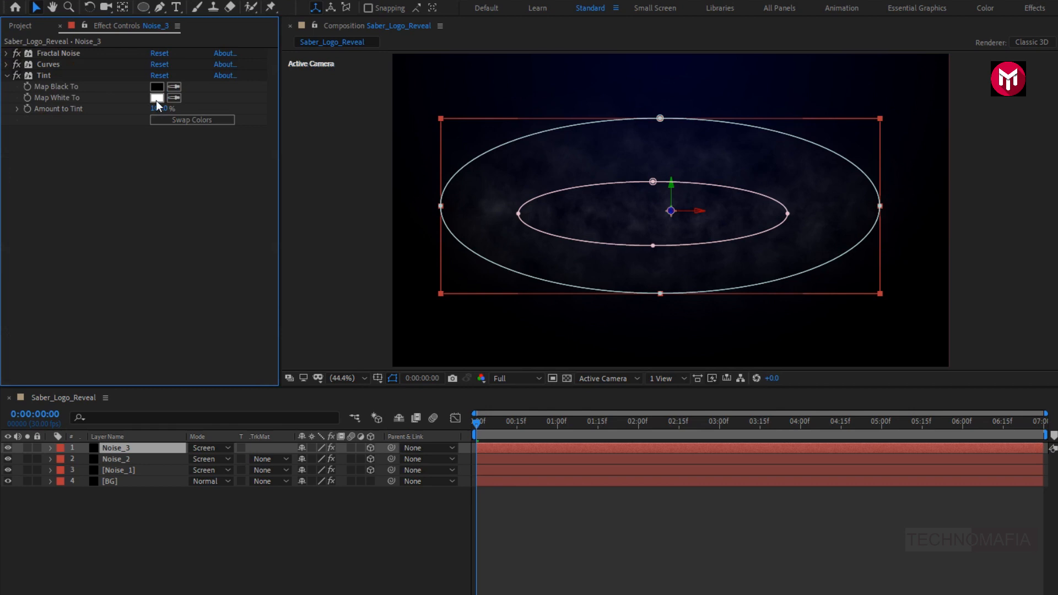
# Bring Noise_3 closer to the camera by setting its Z position to -1042, and collapse the layer.
pyautogui.press('p')
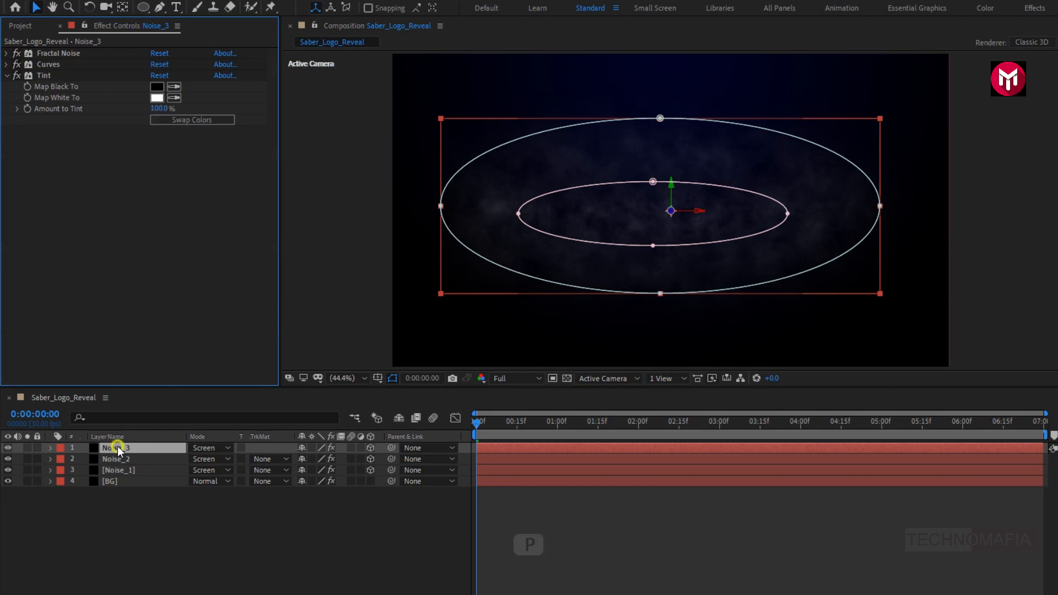
pyautogui.click(117, 447)
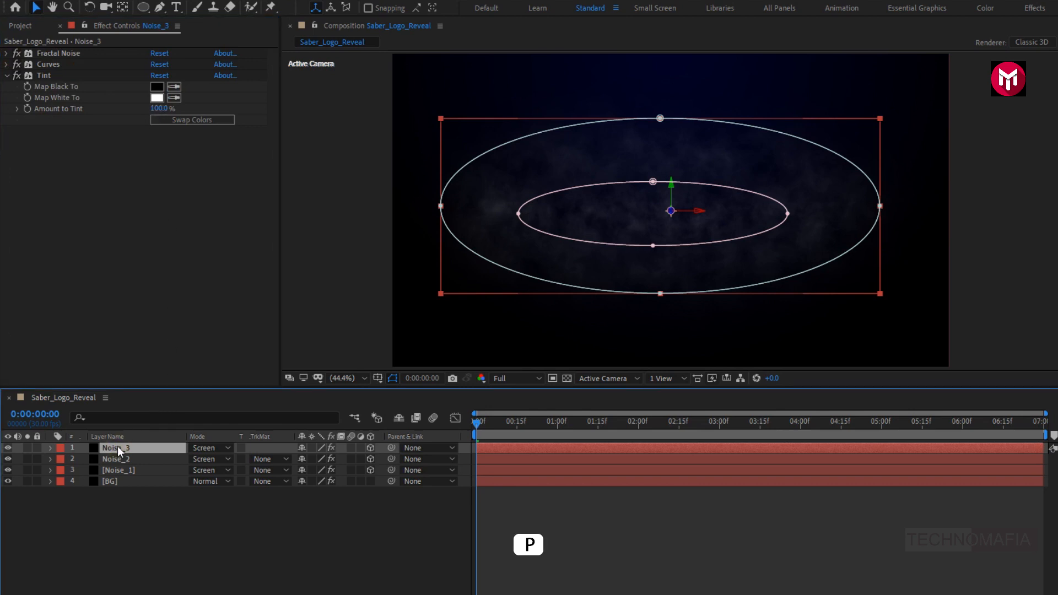
pyautogui.press('p')
pyautogui.moveTo(342, 461); pyautogui.dragTo(53, 462)
pyautogui.moveTo(350, 460); pyautogui.dragTo(5, 496)
pyautogui.click(198, 536)
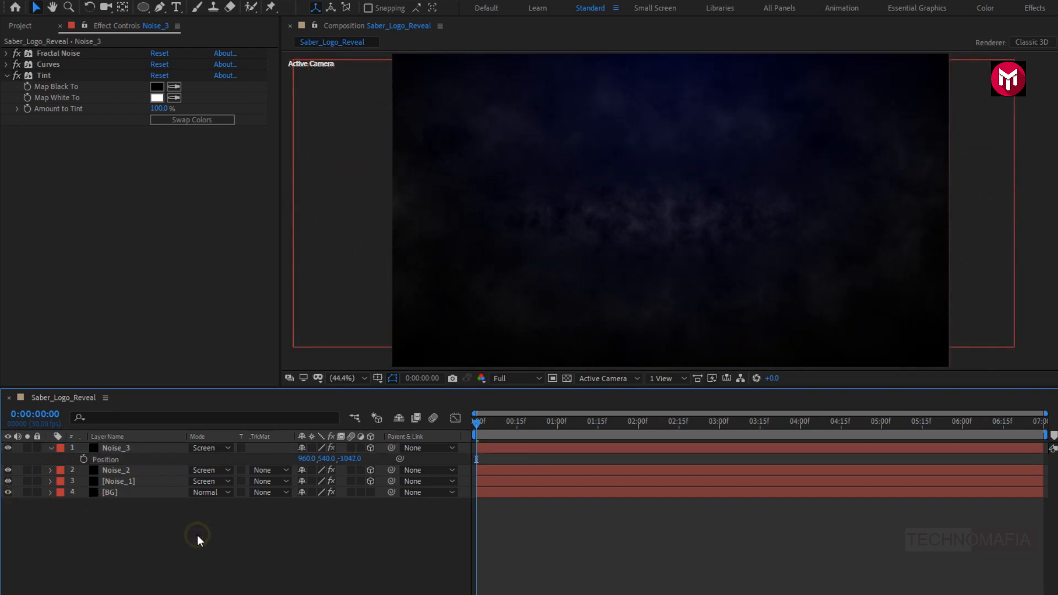
pyautogui.click(49, 447)
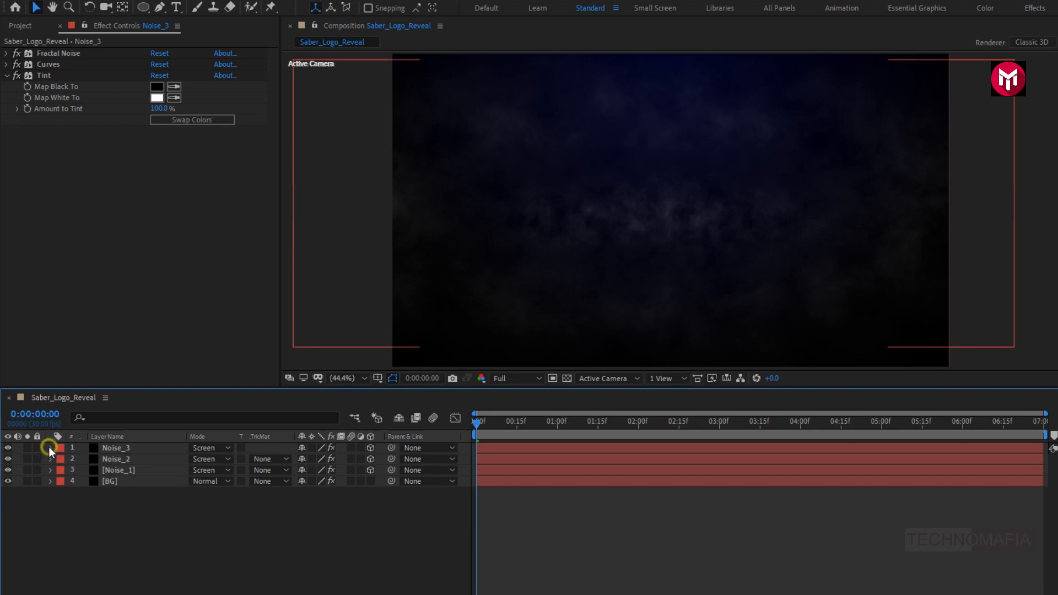
# Add FedEx.png from the project files to the composition as the topmost layer.
pyautogui.click(25, 27)
pyautogui.click(48, 172)
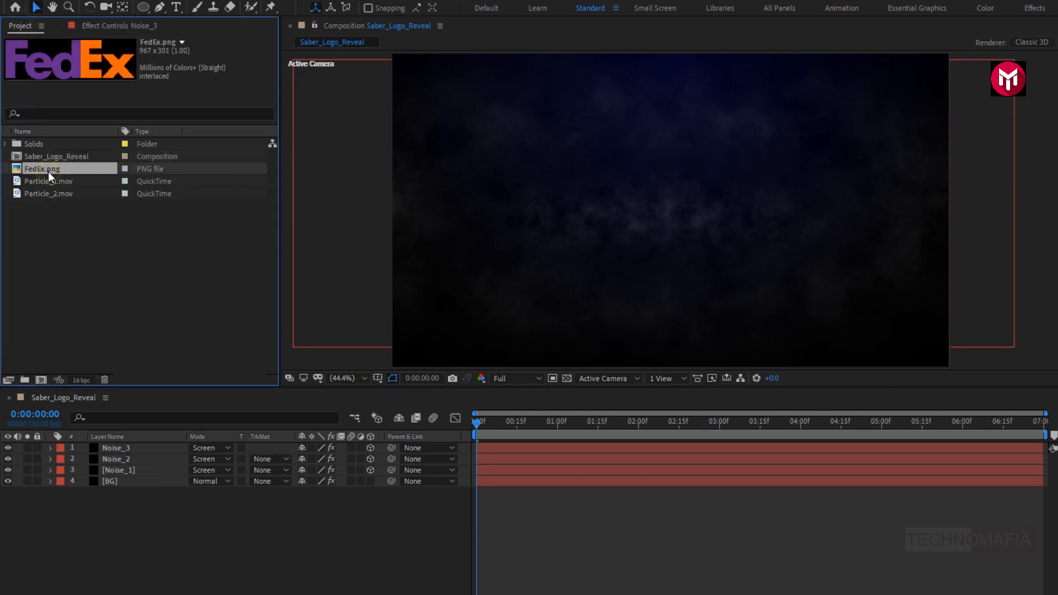
pyautogui.moveTo(44, 172); pyautogui.dragTo(127, 448)
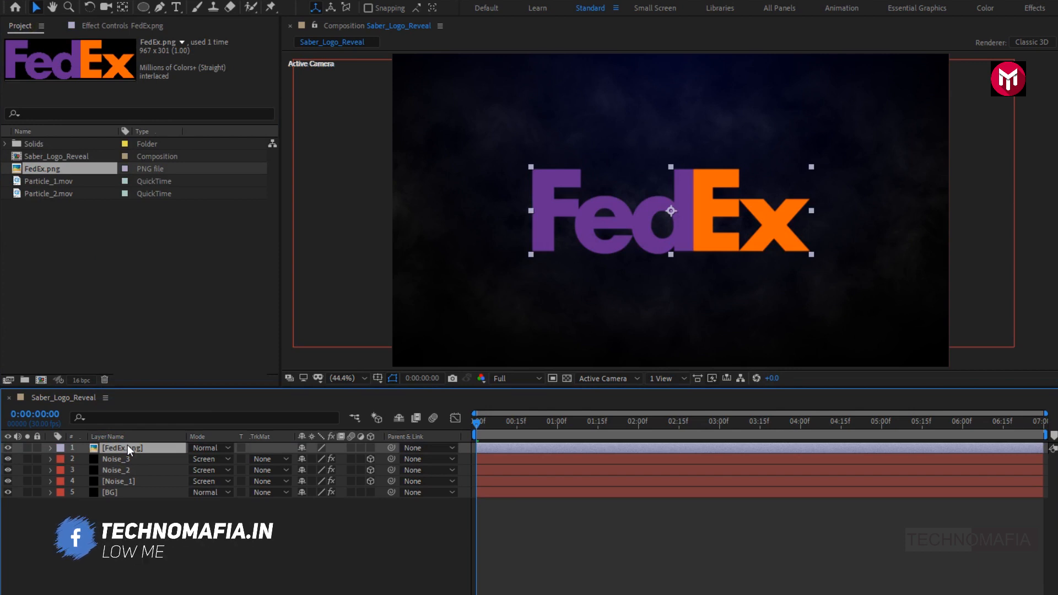
# Pre-compose the FedEx.png layer as Logo, moving all attributes into the new composition.
pyautogui.rightClick(128, 448)
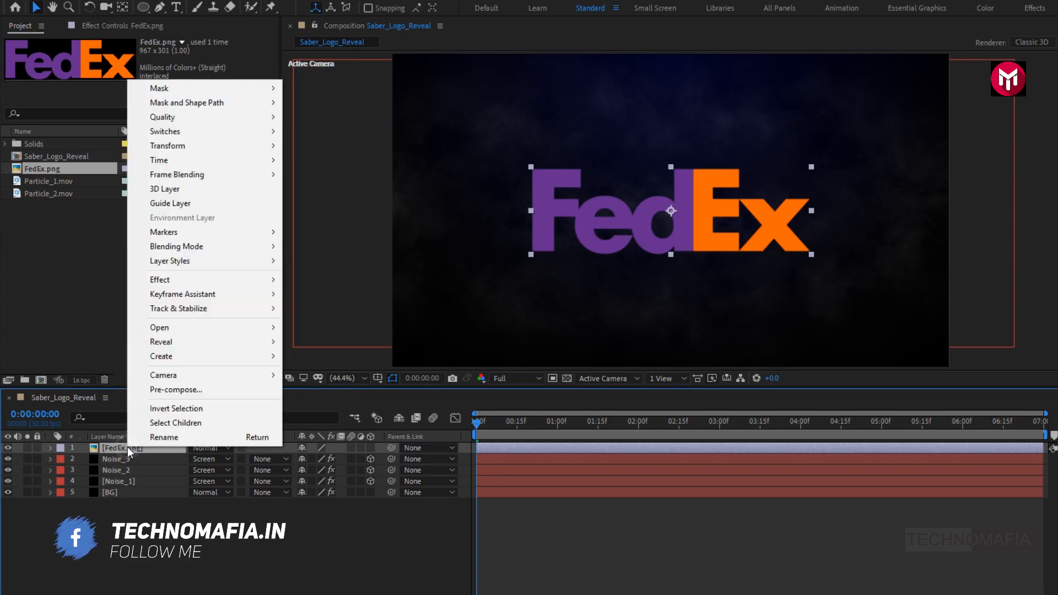
pyautogui.click(152, 391)
pyautogui.write('Lof')
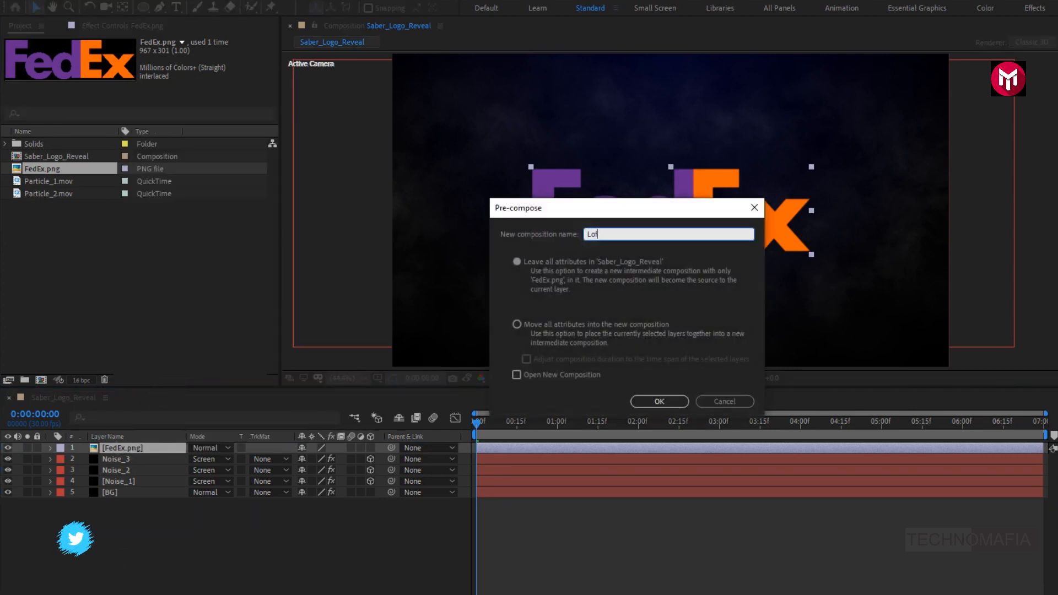
pyautogui.press('BackSpace')
pyautogui.write('go')
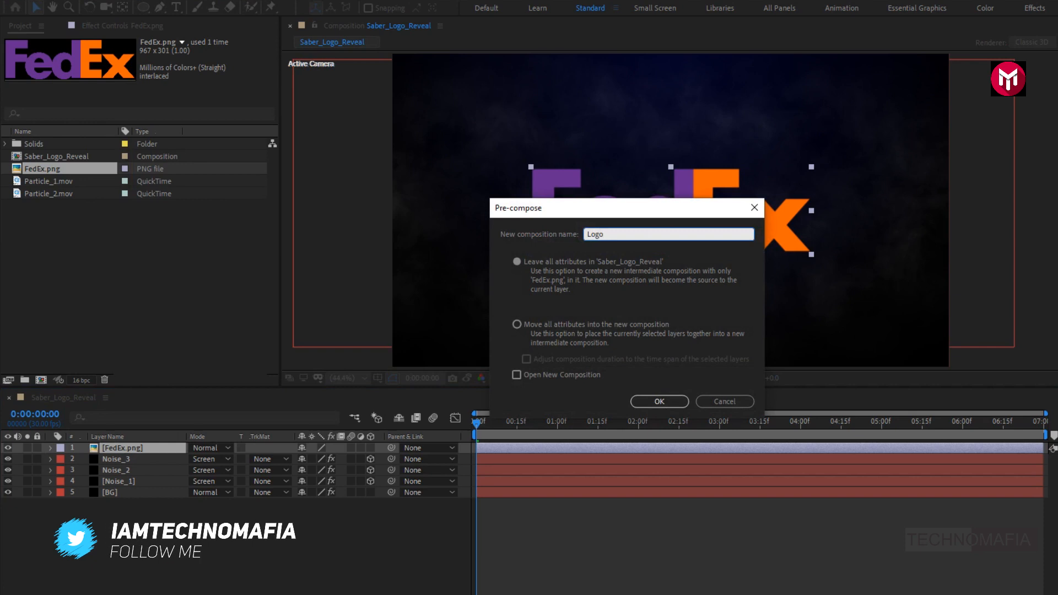
pyautogui.click(516, 325)
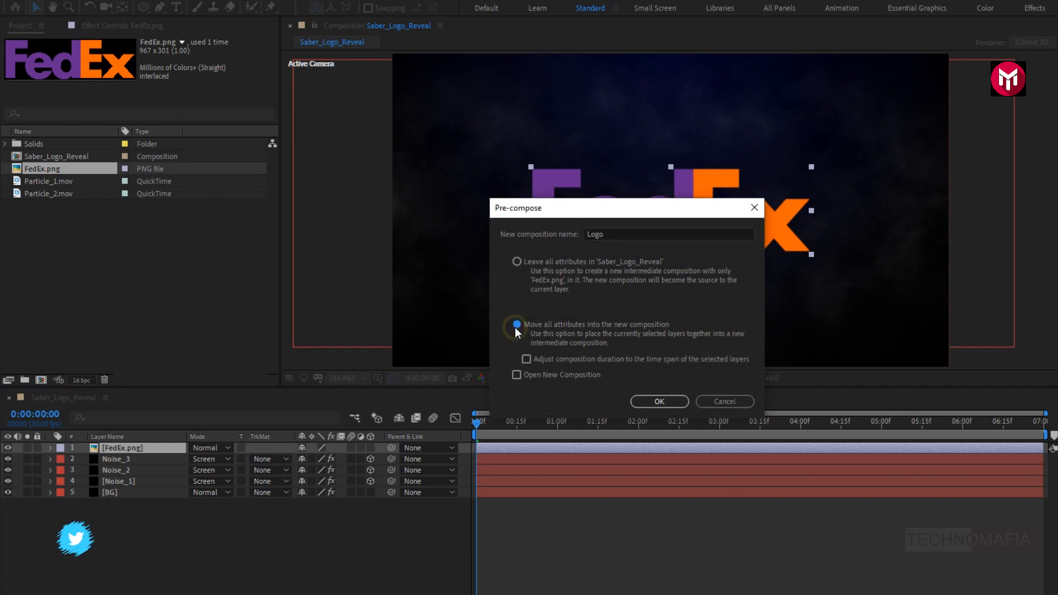
pyautogui.click(650, 399)
pyautogui.click(527, 374)
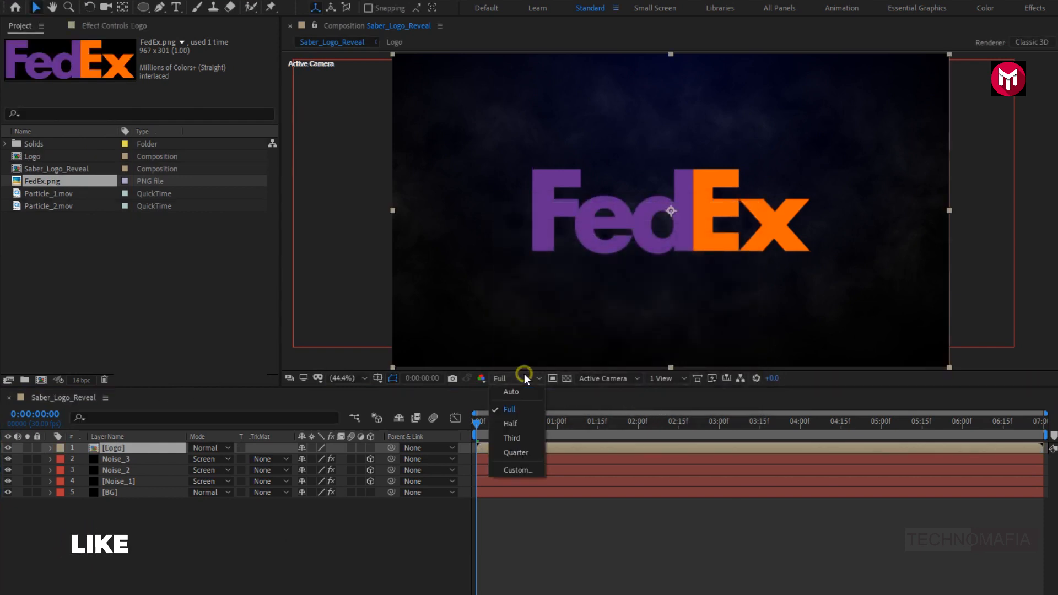
pyautogui.click(524, 409)
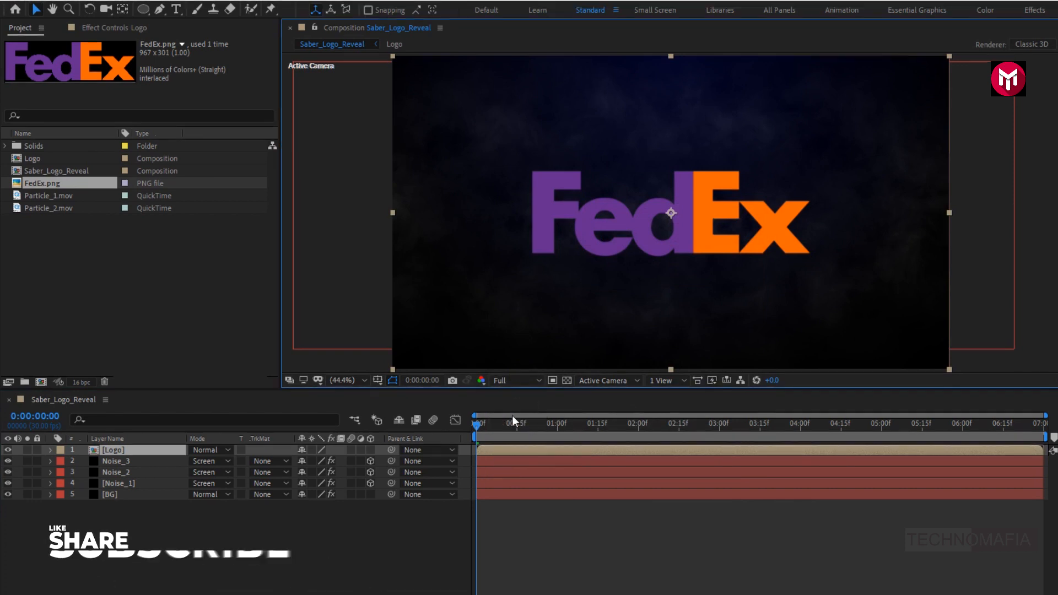
# Auto-trace the Logo layer's alpha channel for the current frame, placing the masks on the layer itself.
pyautogui.click(110, 2)
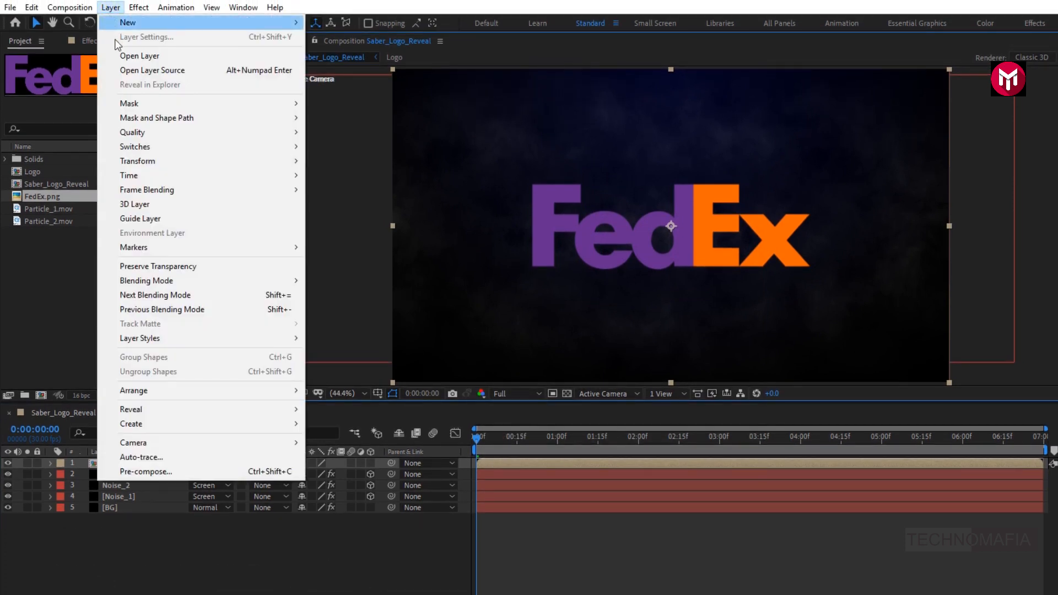
pyautogui.click(173, 456)
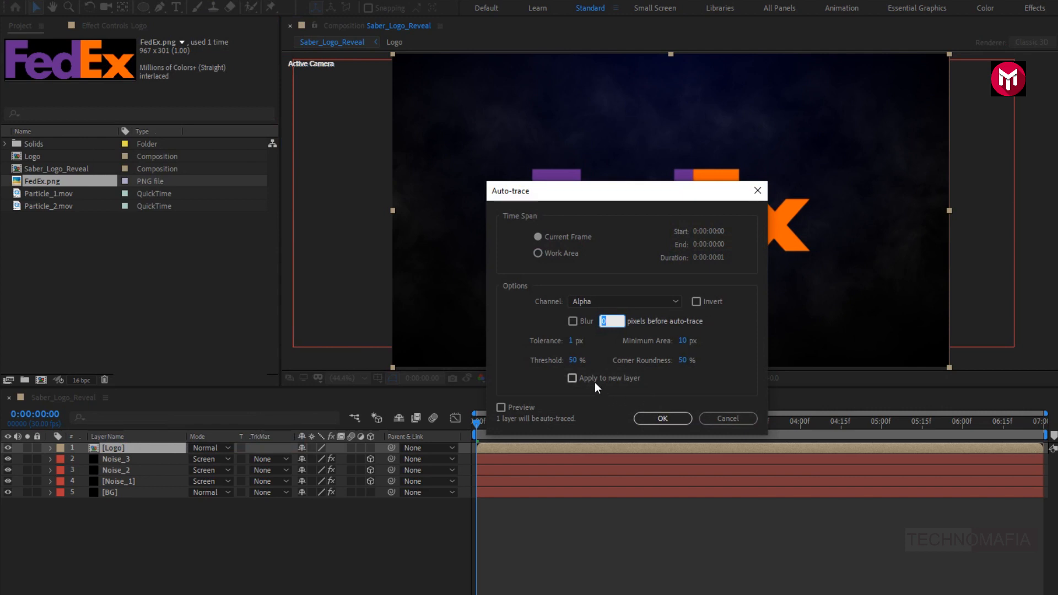
pyautogui.click(649, 420)
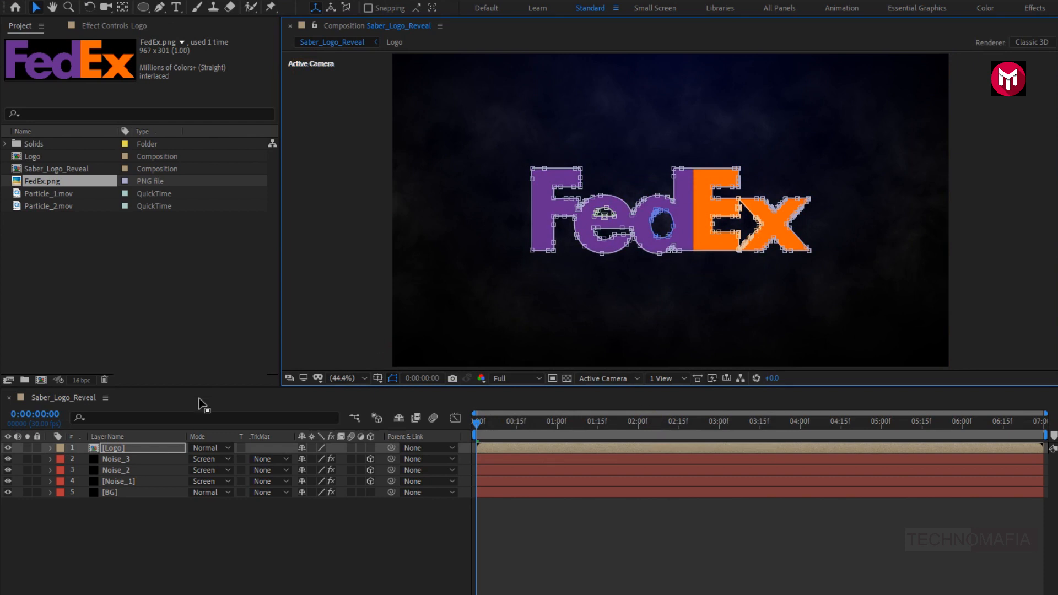
# Apply the Video Copilot Saber effect to the Logo layer and choose its Portal preset.
pyautogui.click(132, 447)
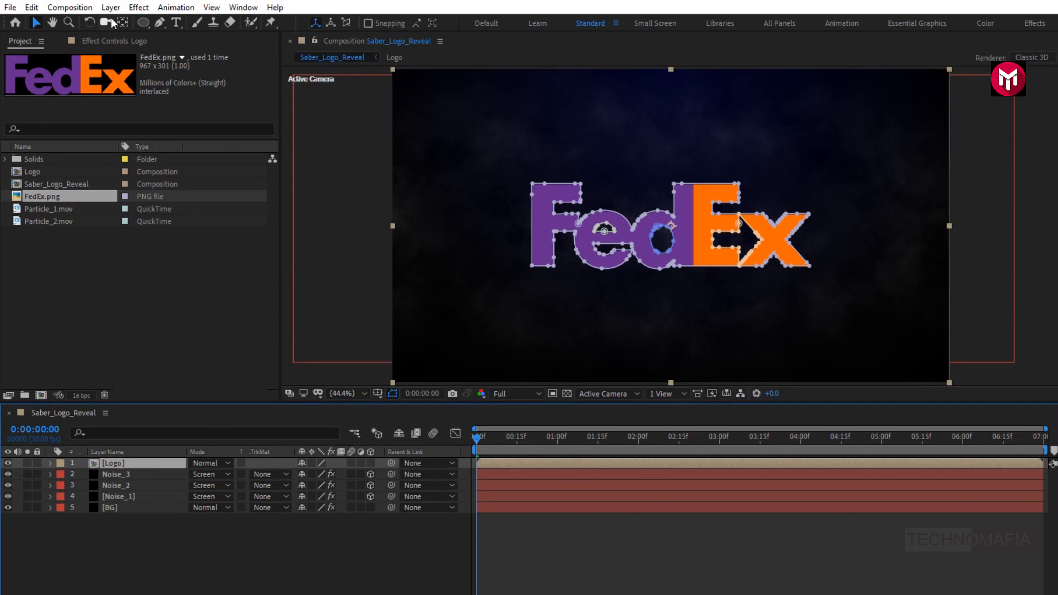
pyautogui.click(138, 7)
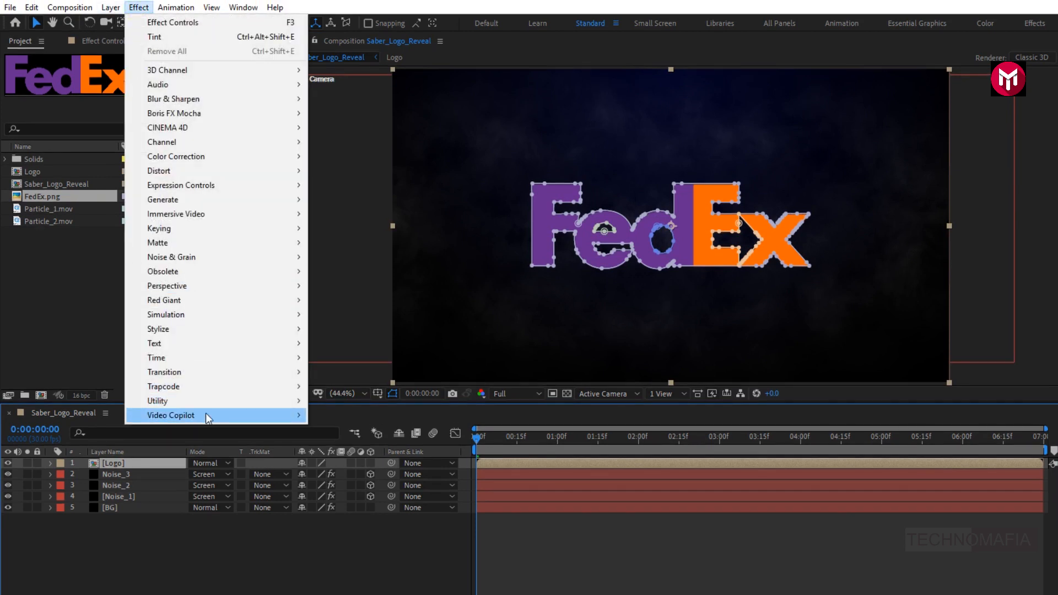
pyautogui.moveTo(206, 414)
pyautogui.click(343, 413)
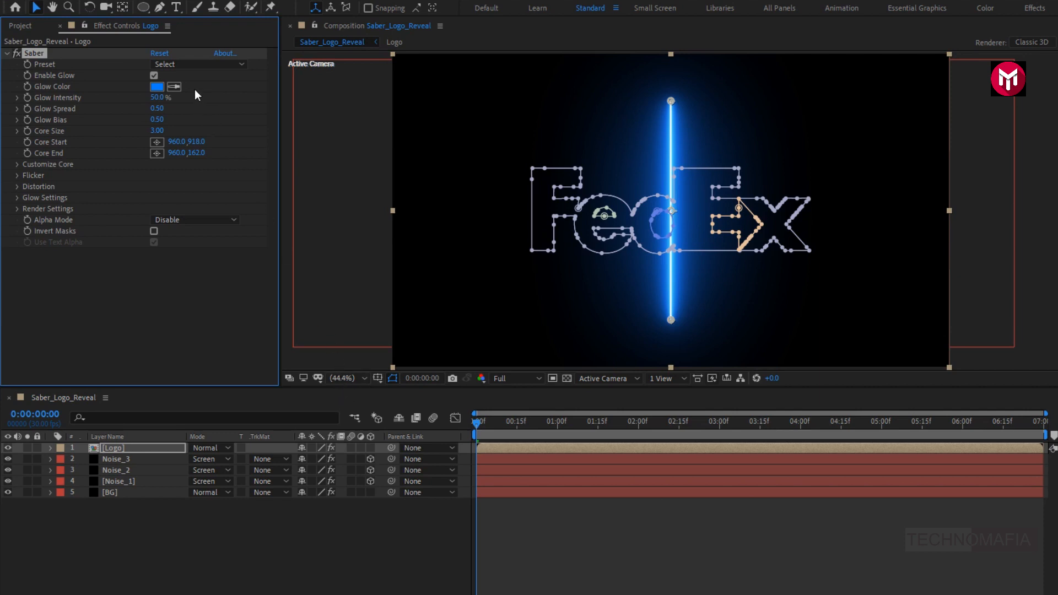
pyautogui.click(184, 65)
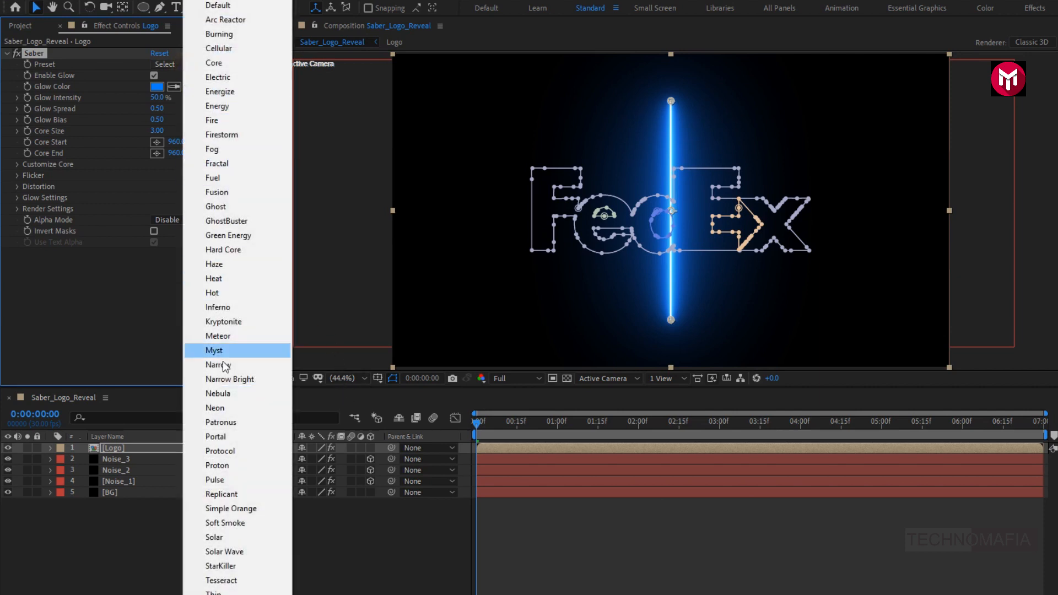
pyautogui.click(223, 435)
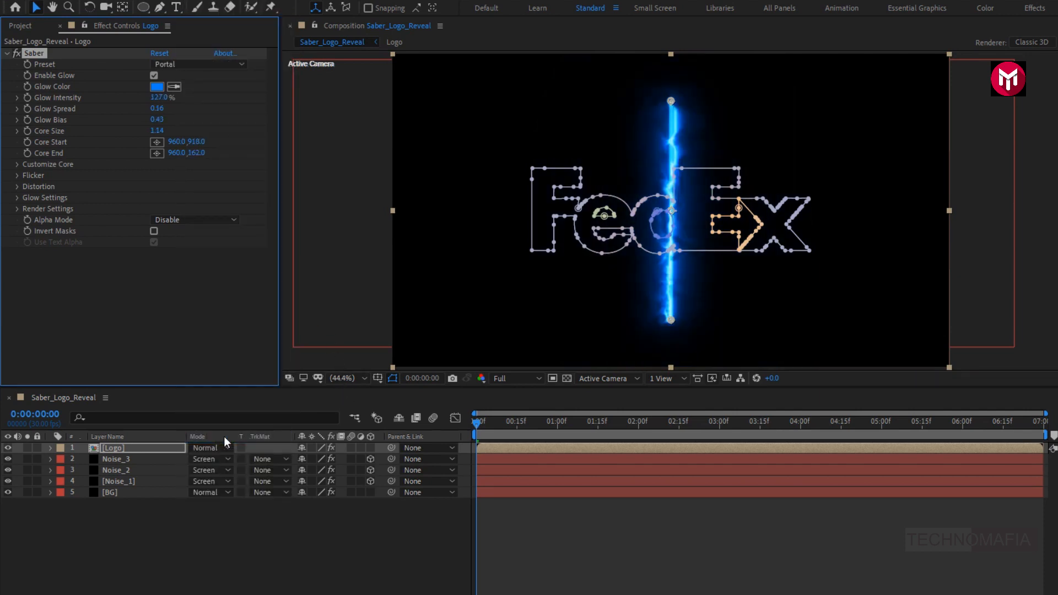
# Set the Saber glow color to orange, FF9000.
pyautogui.click(157, 86)
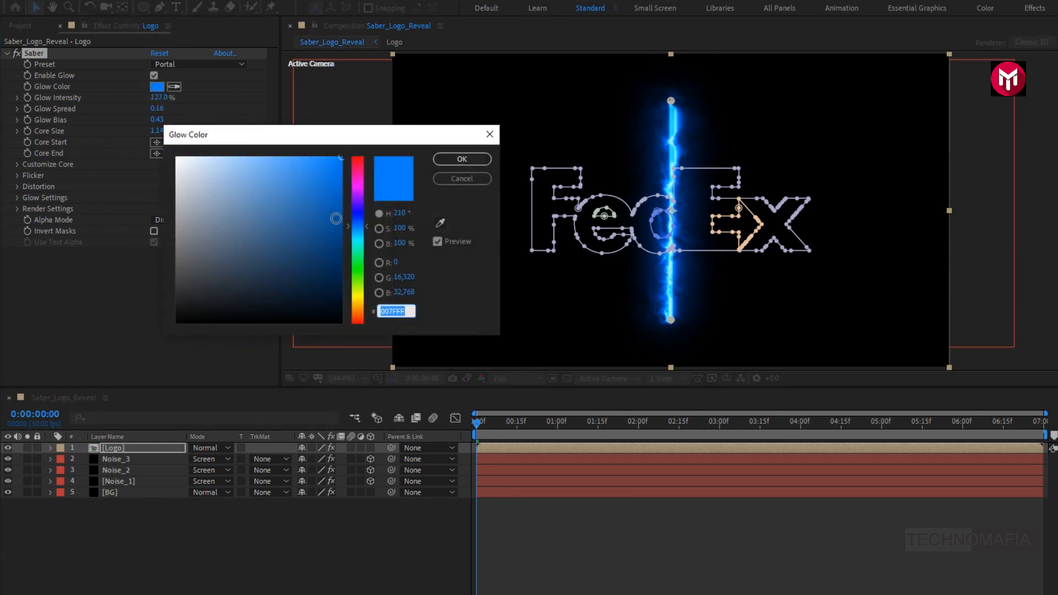
pyautogui.moveTo(358, 242); pyautogui.dragTo(359, 308)
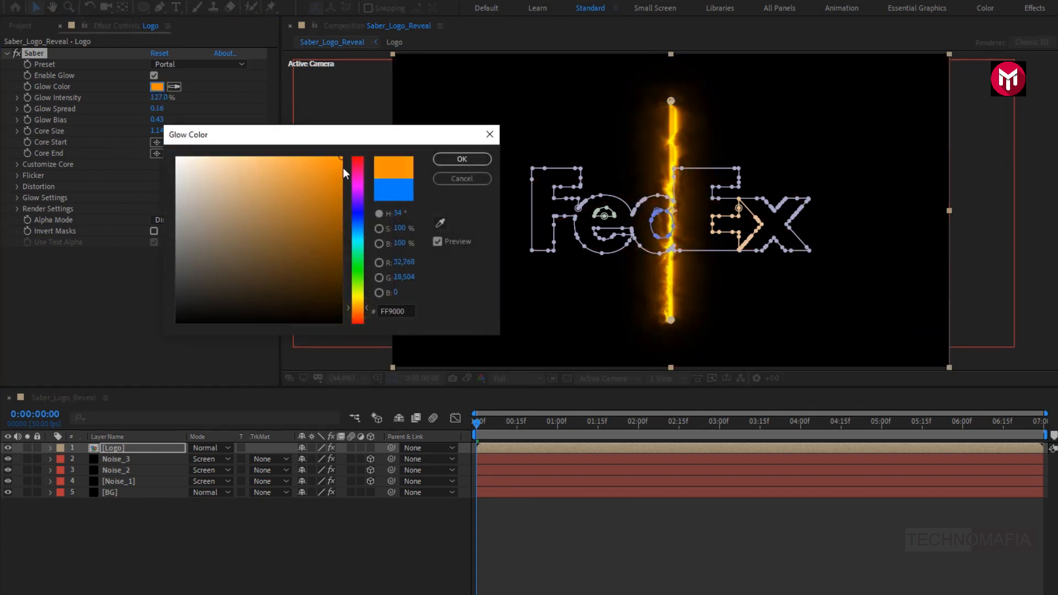
pyautogui.click(452, 160)
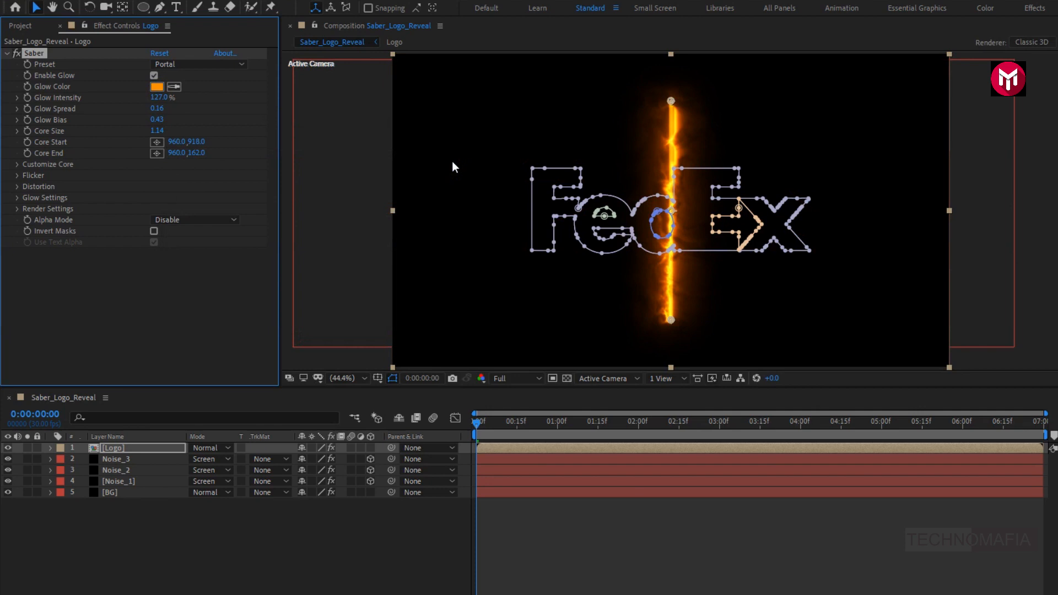
# Set Saber's core type to Layer Masks and hide the mask outlines in the composition view.
pyautogui.click(17, 164)
pyautogui.click(174, 172)
pyautogui.click(182, 203)
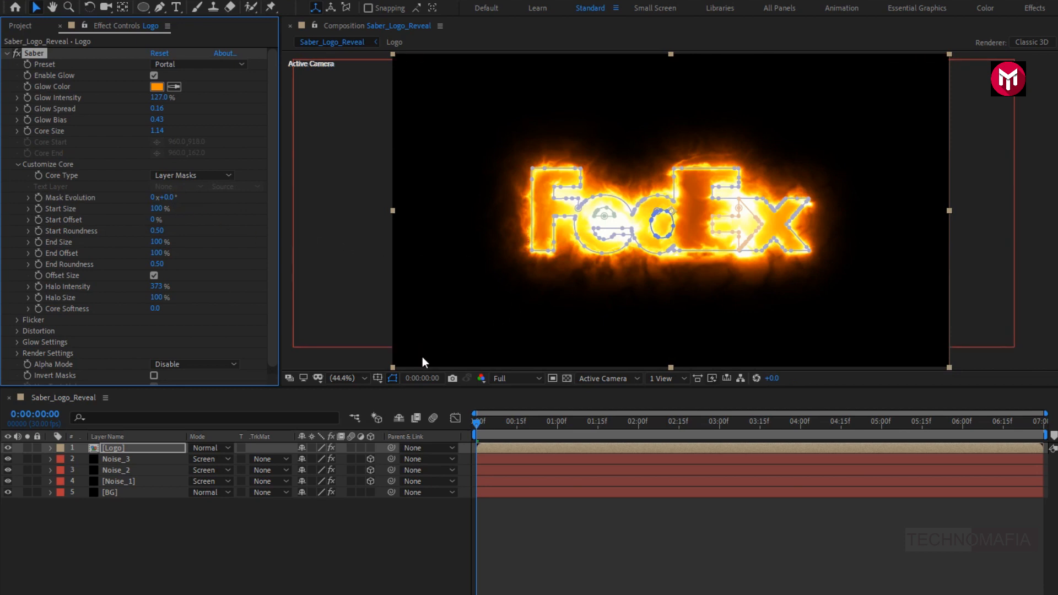
pyautogui.click(392, 377)
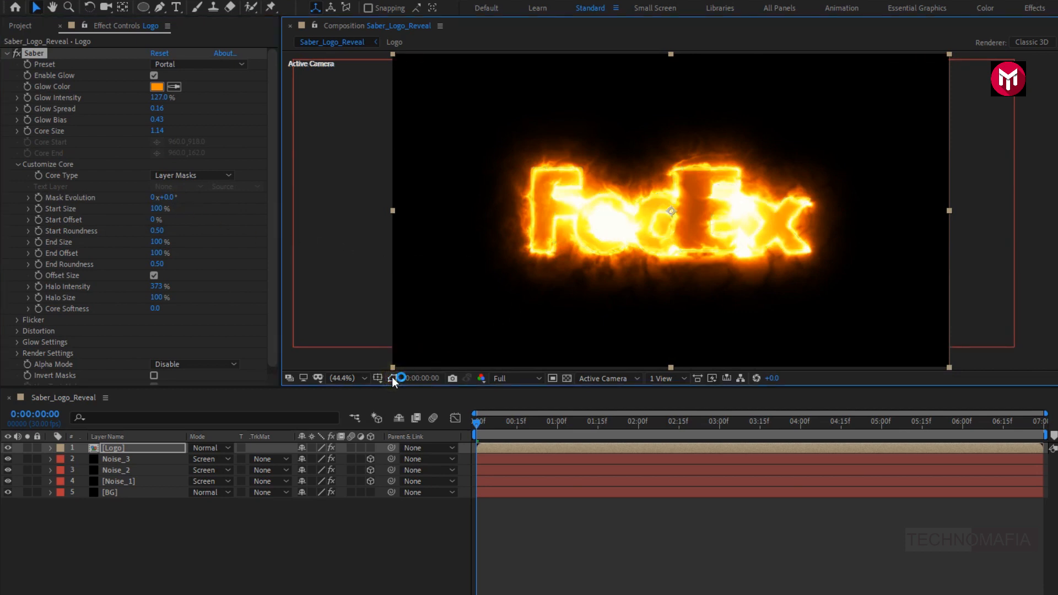
# Set Saber's glow intensity to 175% and its glow bias to 0.30.
pyautogui.click(159, 99)
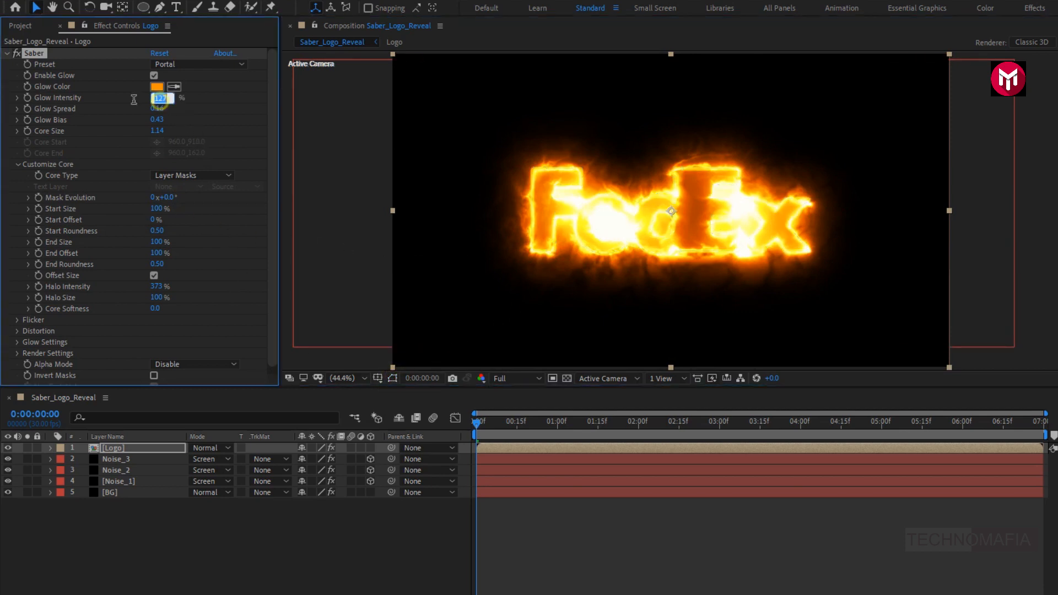
pyautogui.write('175')
pyautogui.press('Return')
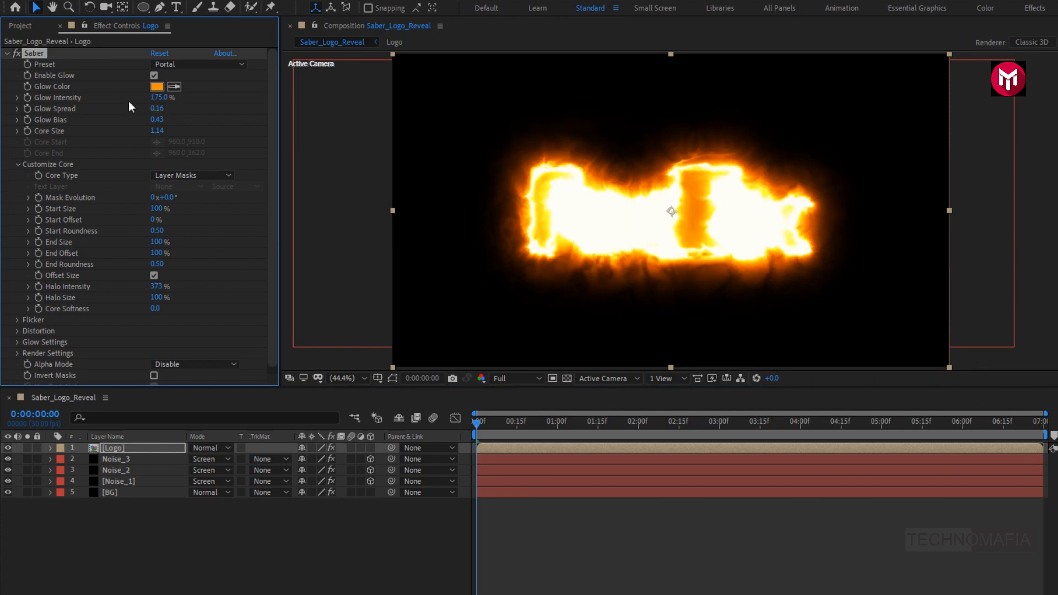
pyautogui.click(156, 119)
pyautogui.write('0.30')
pyautogui.press('Return')
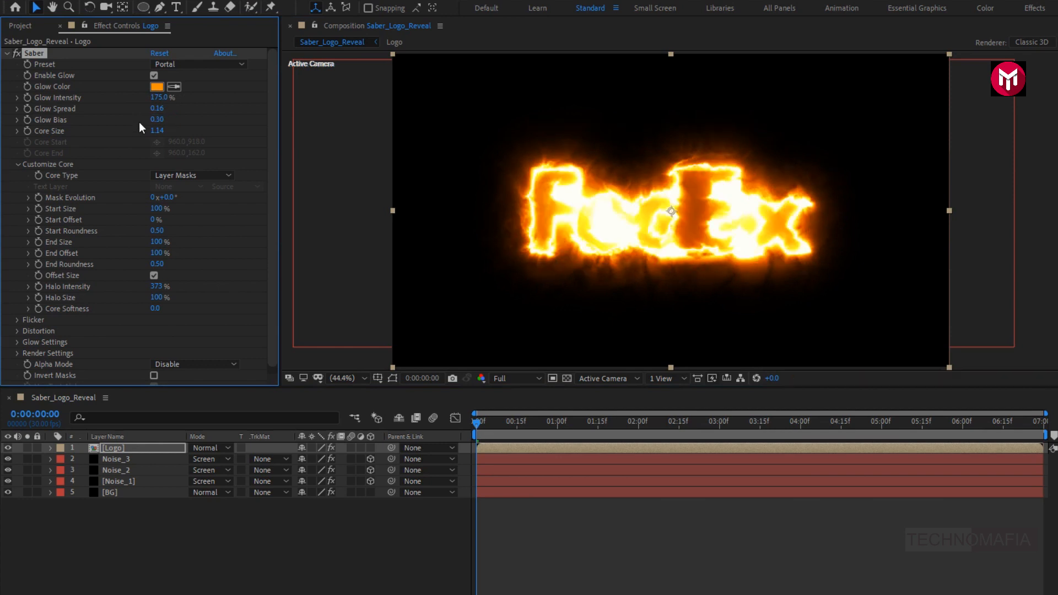
# Set Saber's core size to 0.10.
pyautogui.click(155, 131)
pyautogui.write('0')
pyautogui.press('Return')
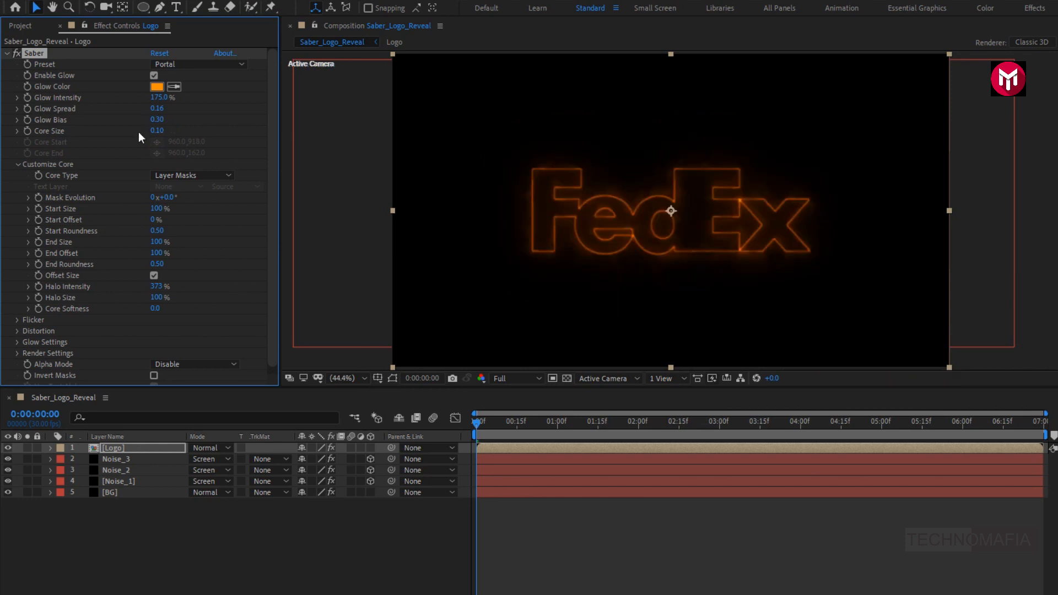
# Set Saber's mask evolution to -57° and lower the composition preview resolution to Half.
pyautogui.click(168, 198)
pyautogui.write('-57')
pyautogui.press('Return')
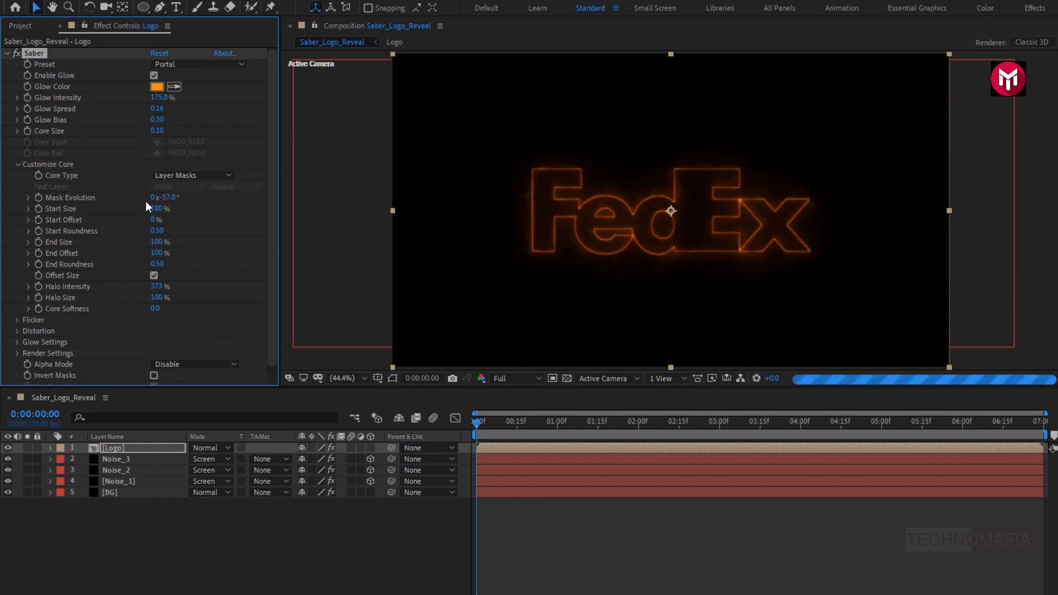
pyautogui.click(516, 376)
pyautogui.click(515, 393)
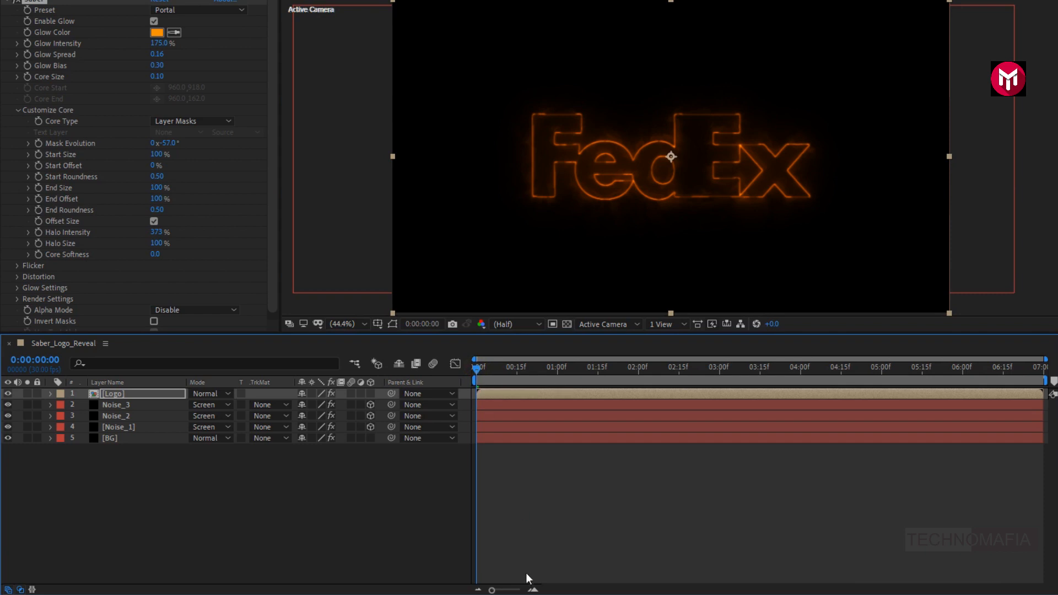
# Keyframe Saber's Start Size at 0% on the first frame and 200% at 0:00:00:05.
pyautogui.click(531, 588)
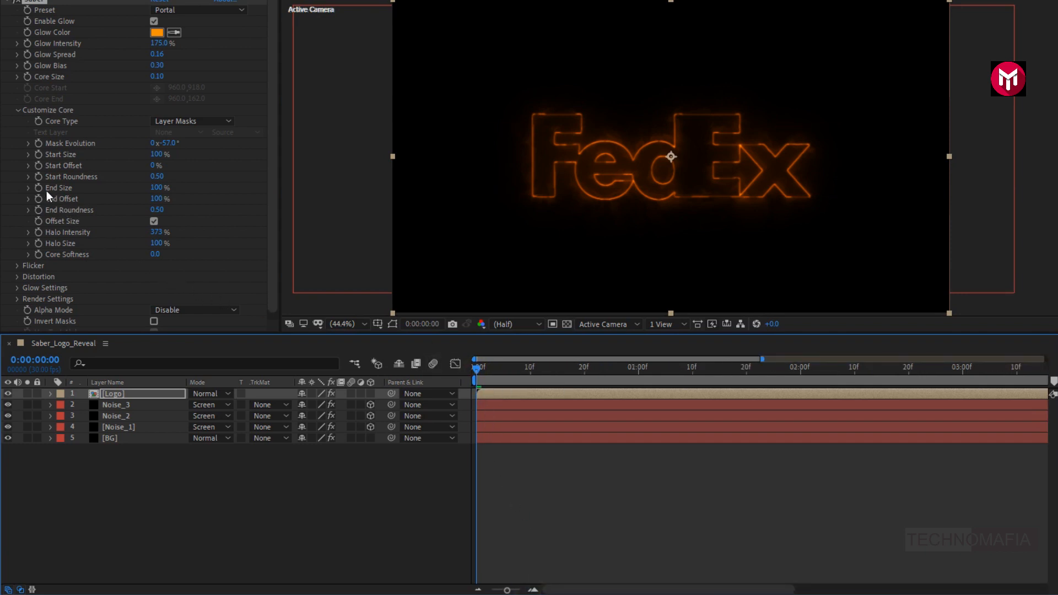
pyautogui.click(37, 157)
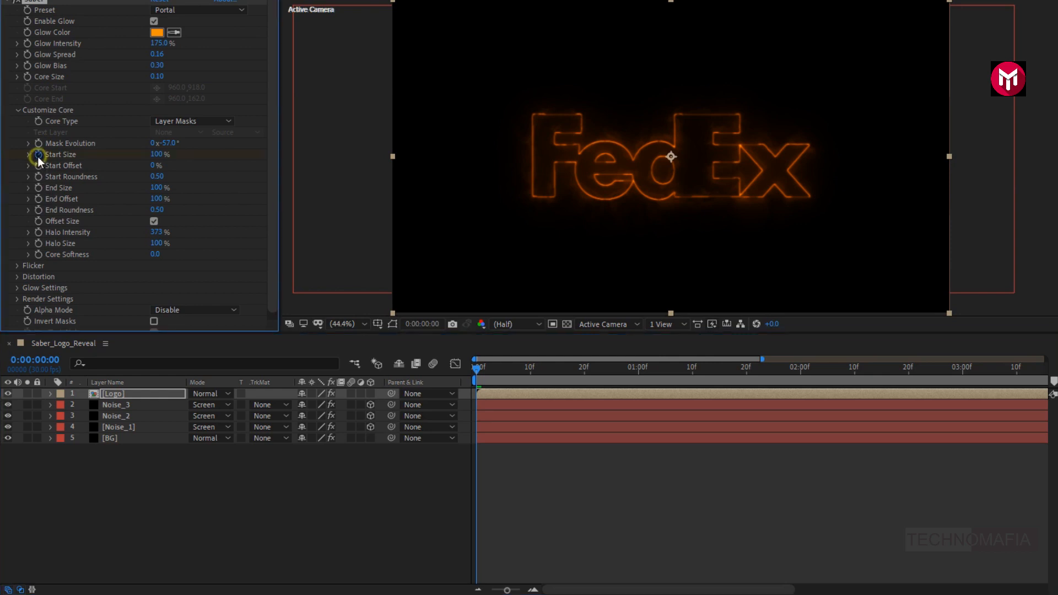
pyautogui.click(154, 155)
pyautogui.write('0')
pyautogui.press('Return')
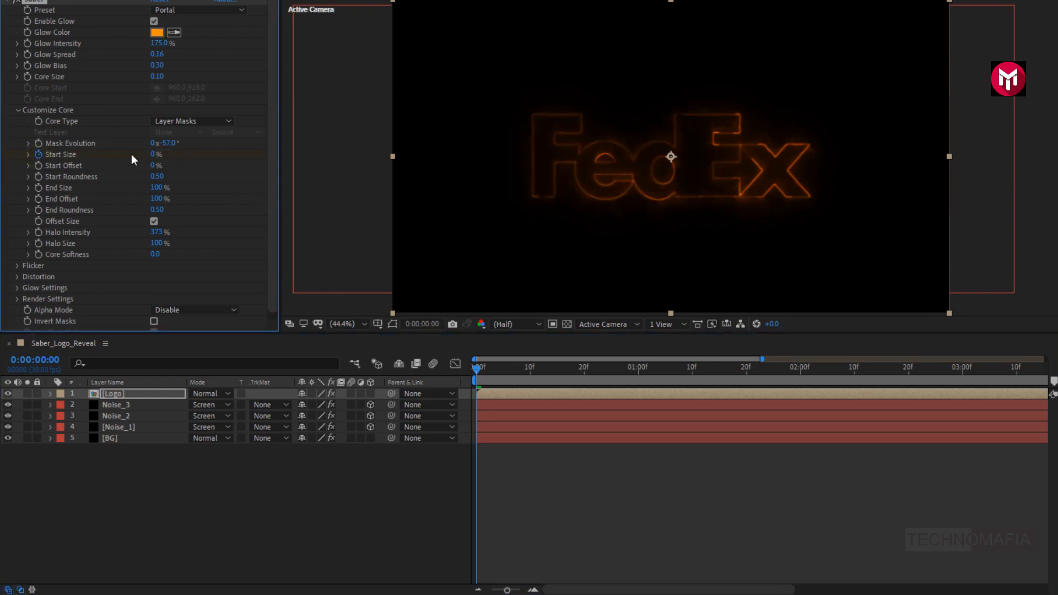
pyautogui.click(503, 368)
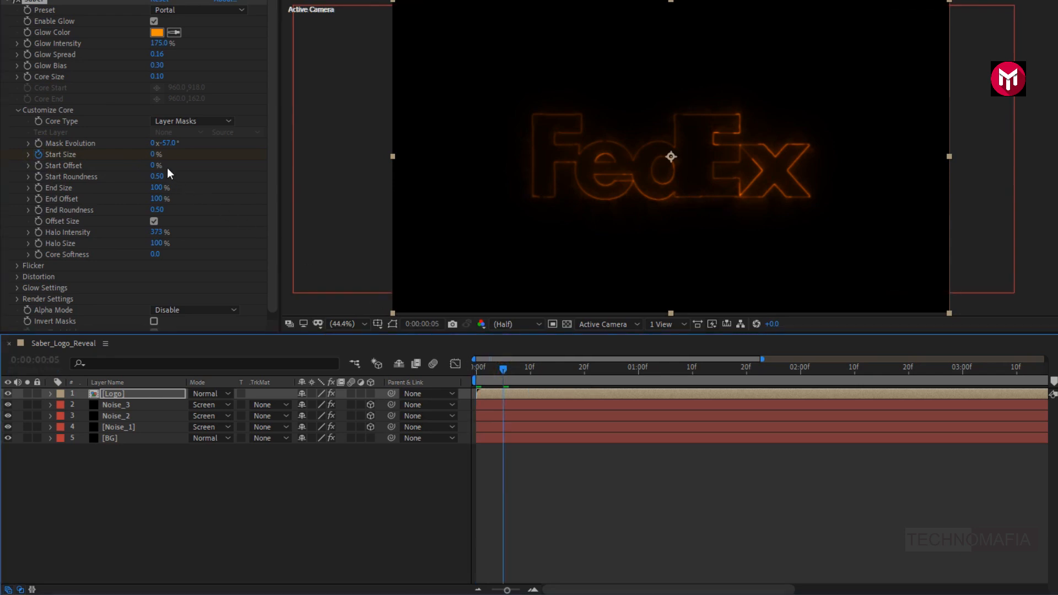
pyautogui.click(188, 150)
pyautogui.moveTo(187, 150); pyautogui.dragTo(413, 158)
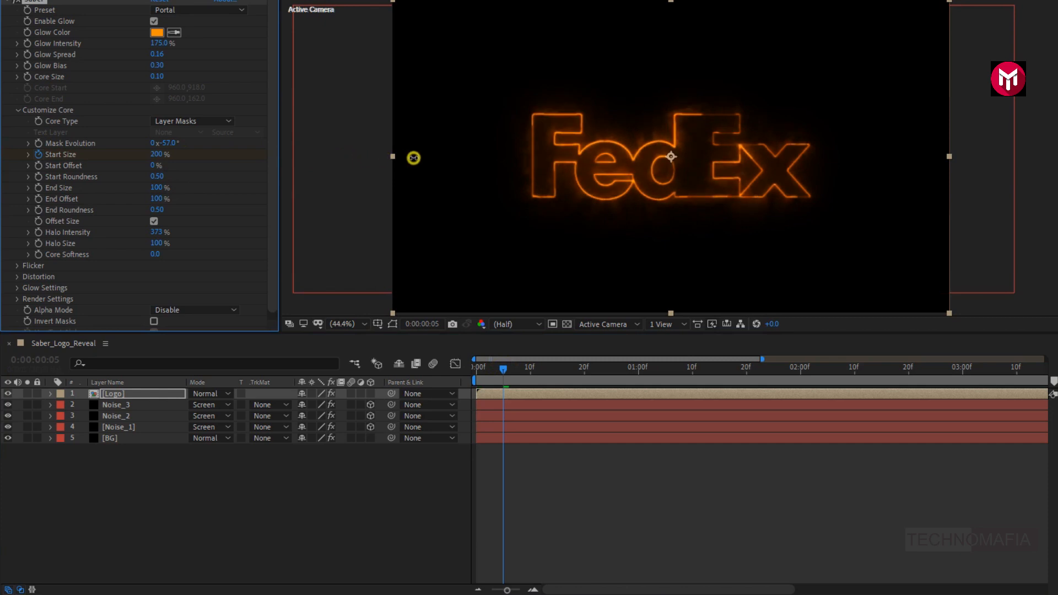
# Expose Saber's core properties under the Logo layer and add a 200% Start Size hold keyframe at 0:00:01:15.
pyautogui.click(157, 395)
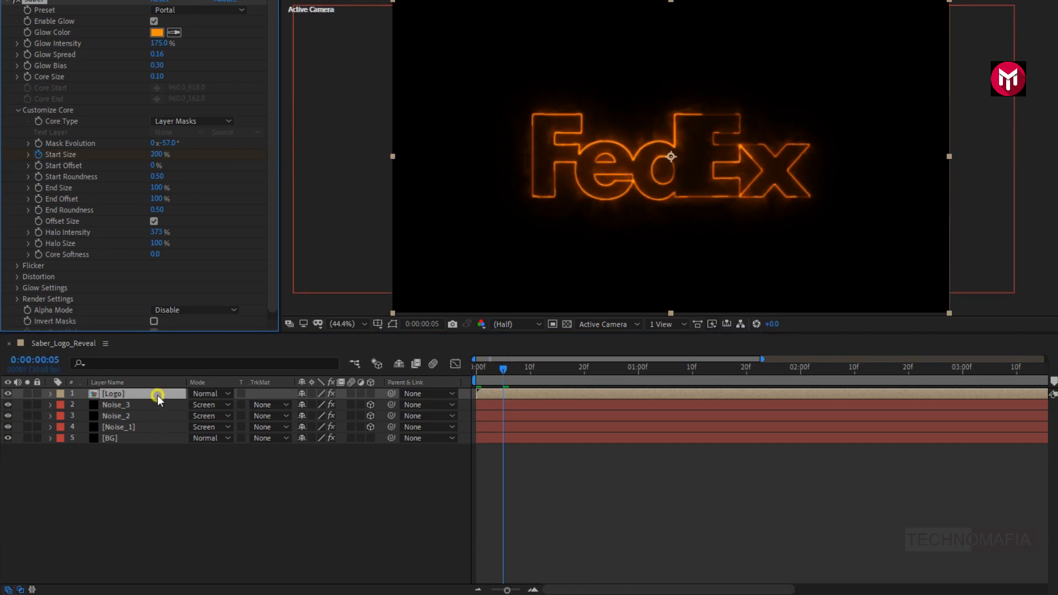
pyautogui.click(50, 394)
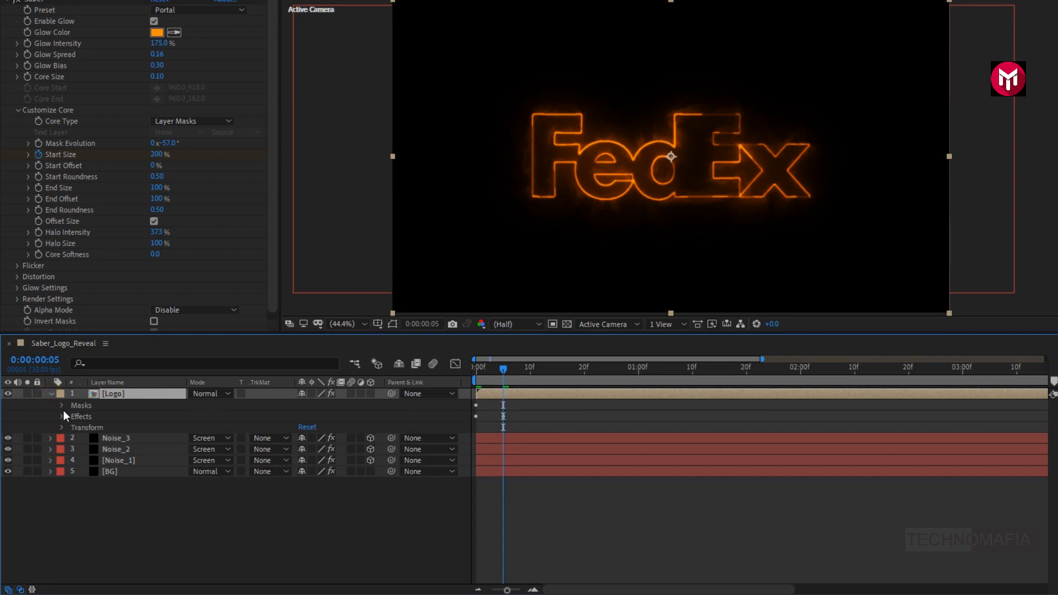
pyautogui.click(61, 417)
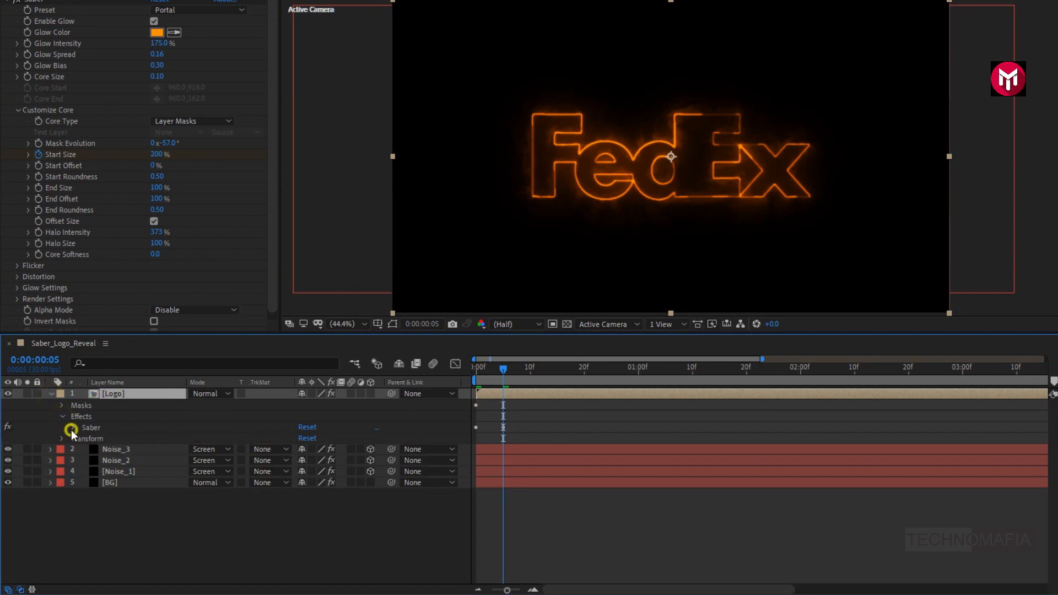
pyautogui.click(71, 429)
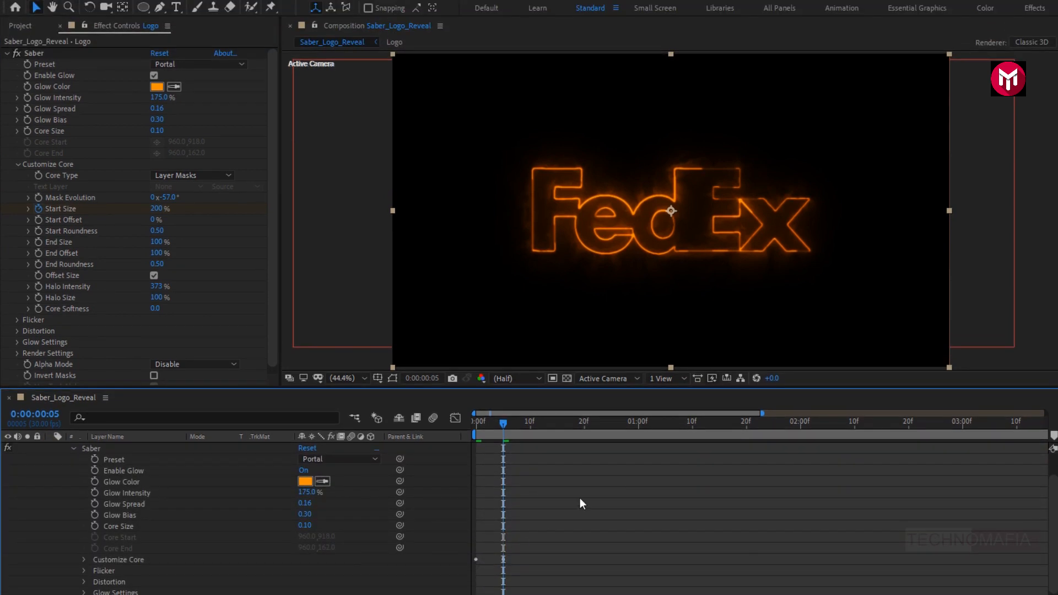
pyautogui.click(720, 423)
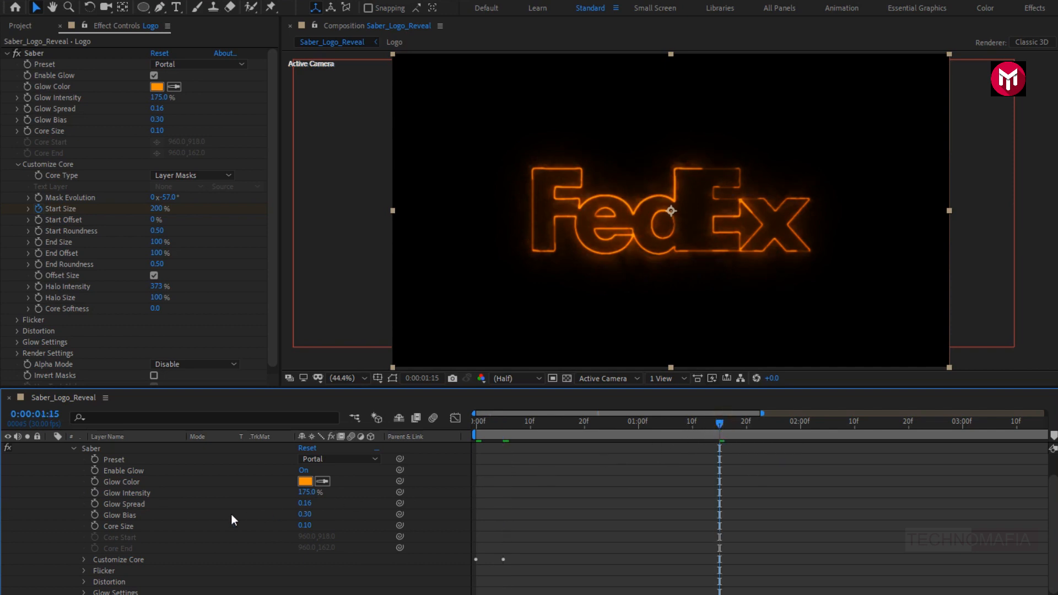
pyautogui.click(84, 559)
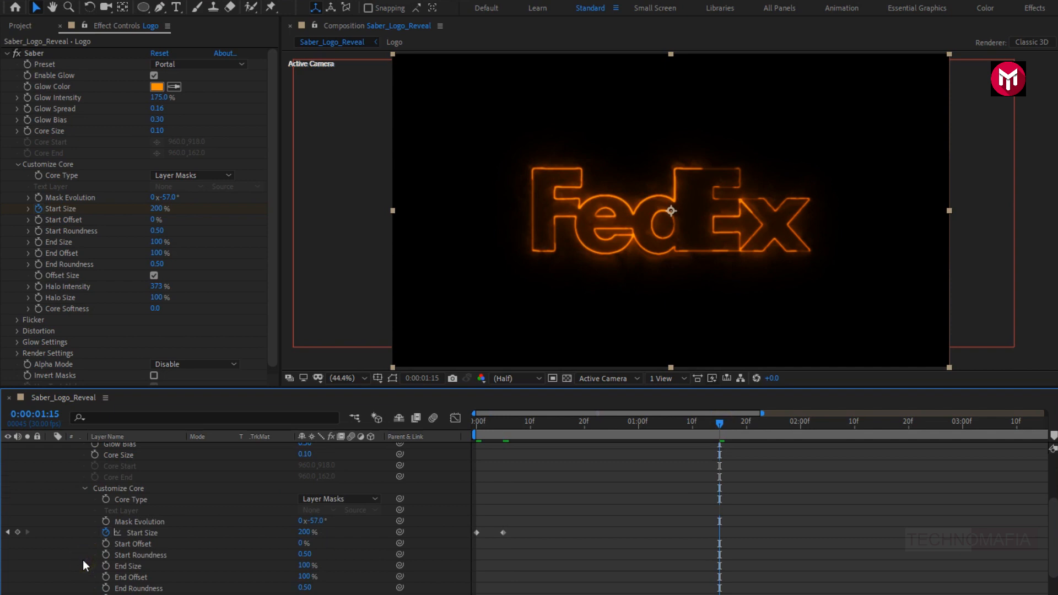
pyautogui.click(17, 532)
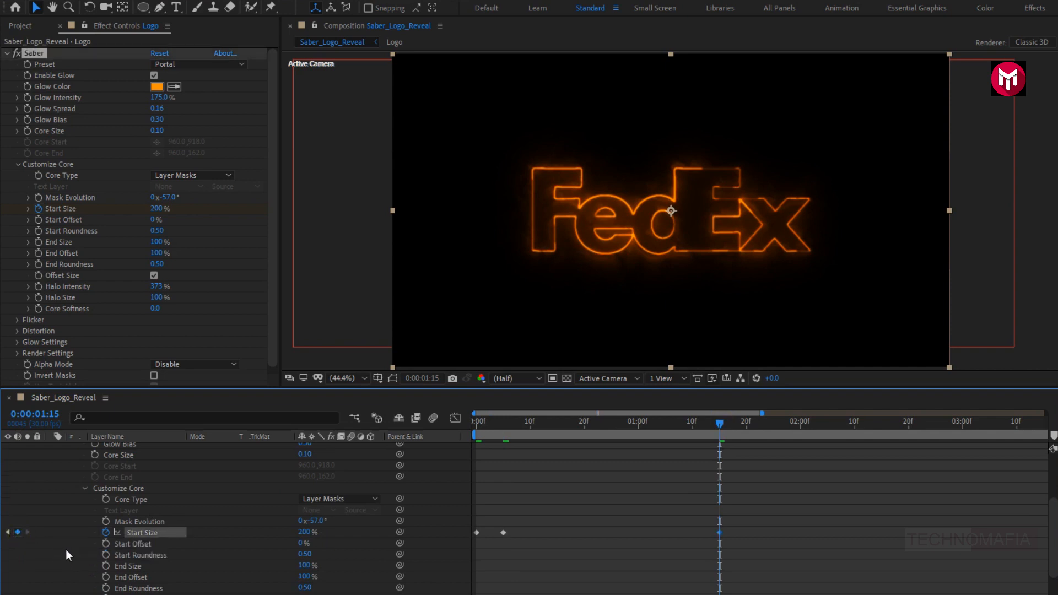
# Keyframe Saber's Start Size at 0% at 0:00:02:00.
pyautogui.click(802, 423)
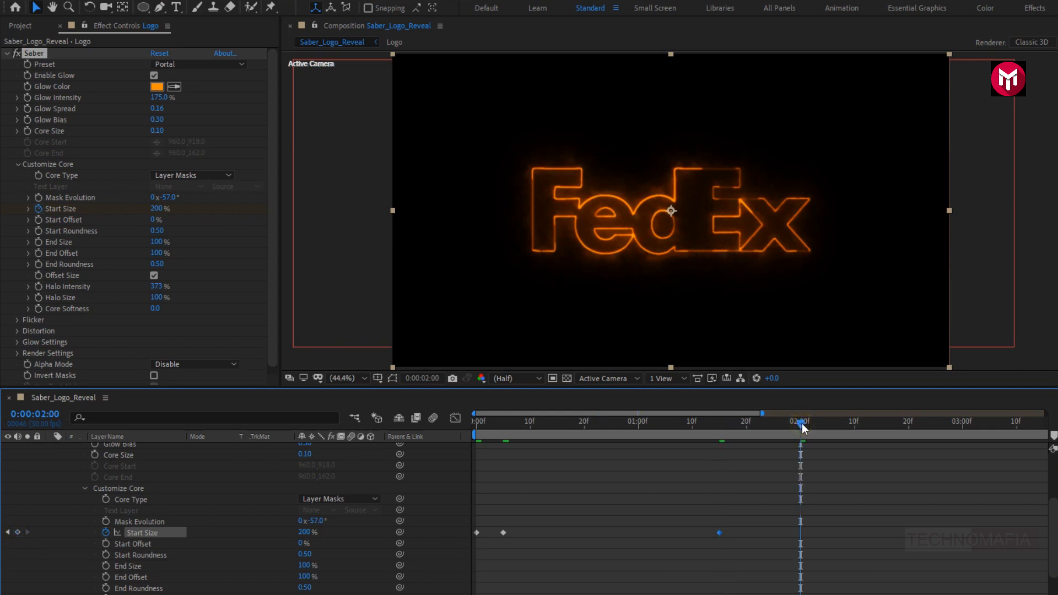
pyautogui.click(301, 532)
pyautogui.write('0')
pyautogui.press('Return')
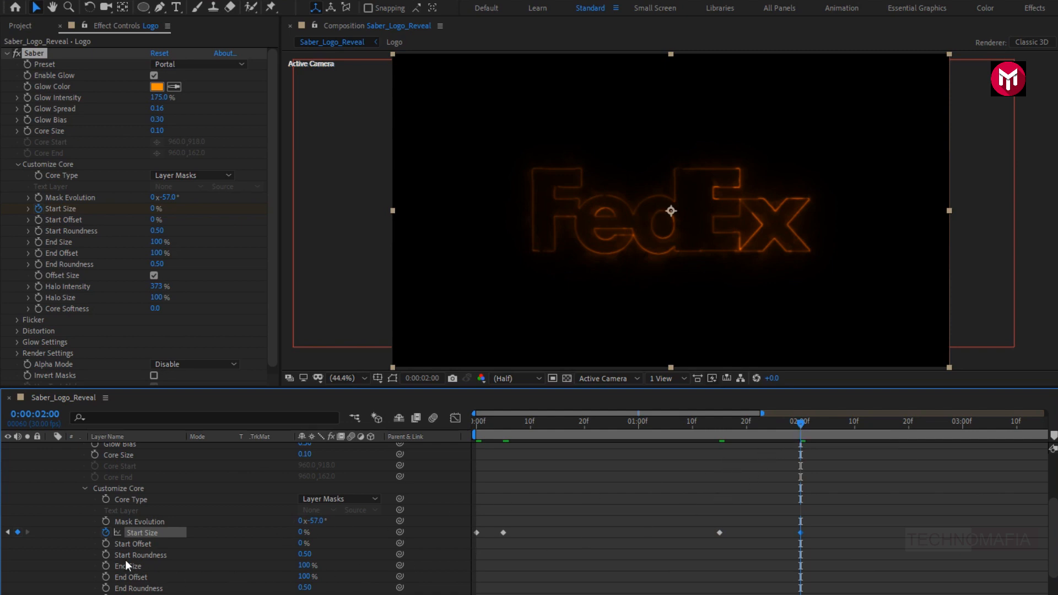
# Keyframe Saber's Start Offset at 0% at 0:00:02:00 and 100% on the first frame.
pyautogui.click(106, 544)
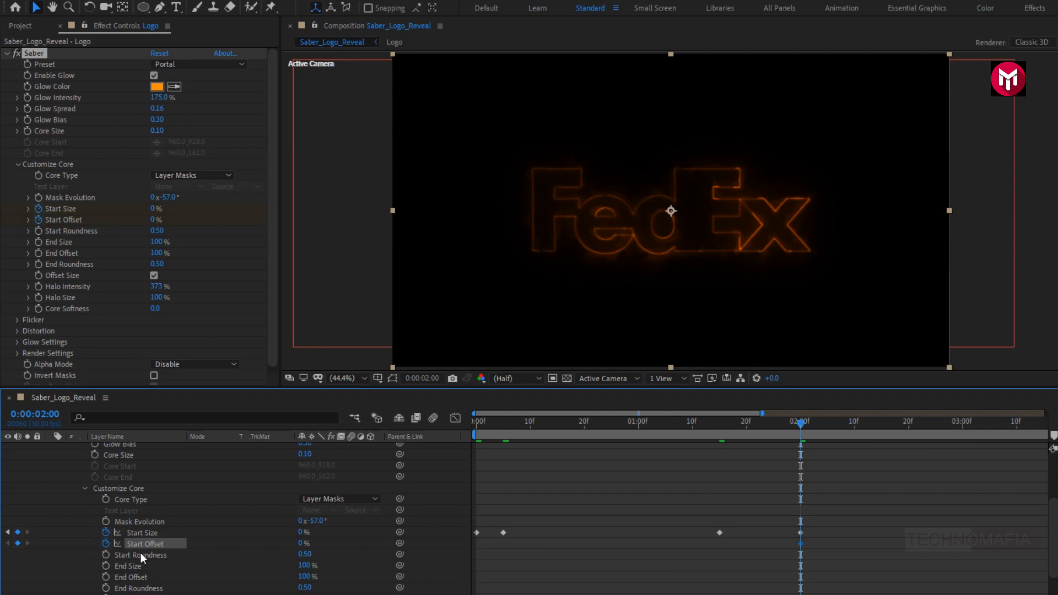
pyautogui.click(473, 423)
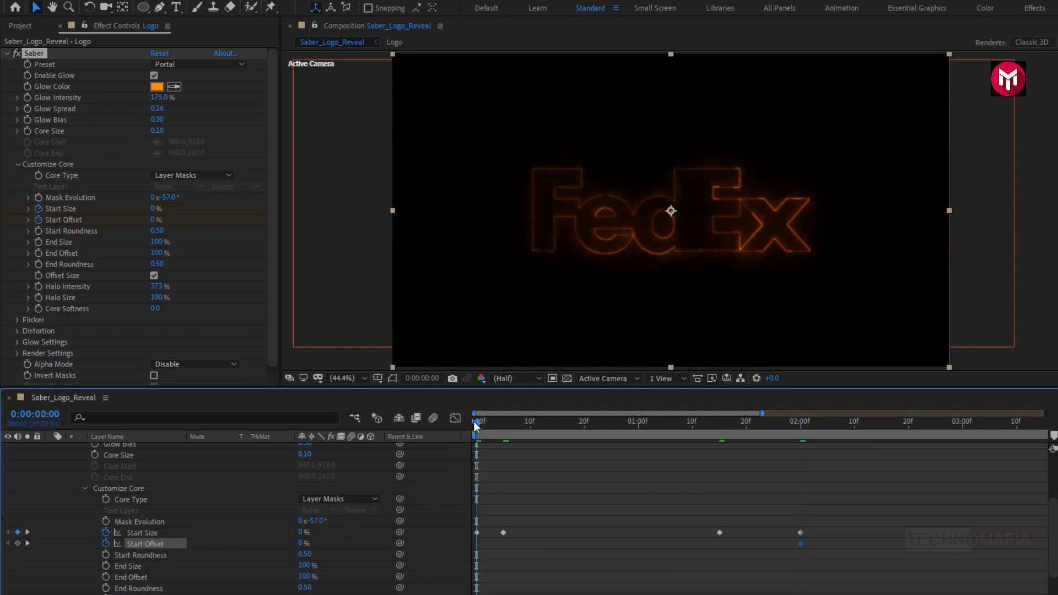
pyautogui.click(300, 544)
pyautogui.write('100')
pyautogui.press('Return')
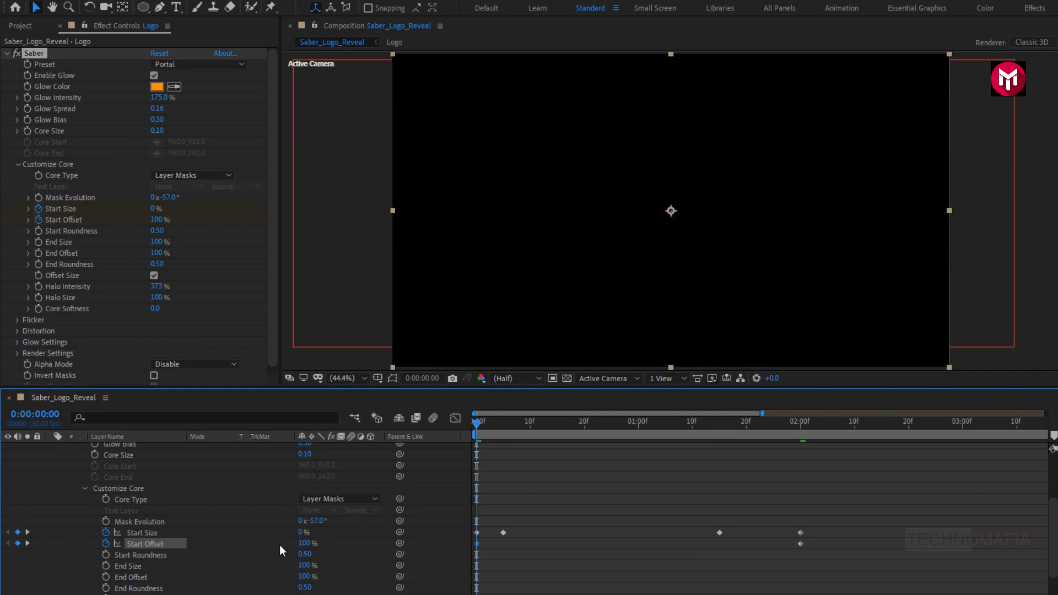
# Set Saber's End Size to 0%.
pyautogui.click(304, 566)
pyautogui.write('0')
pyautogui.press('Return')
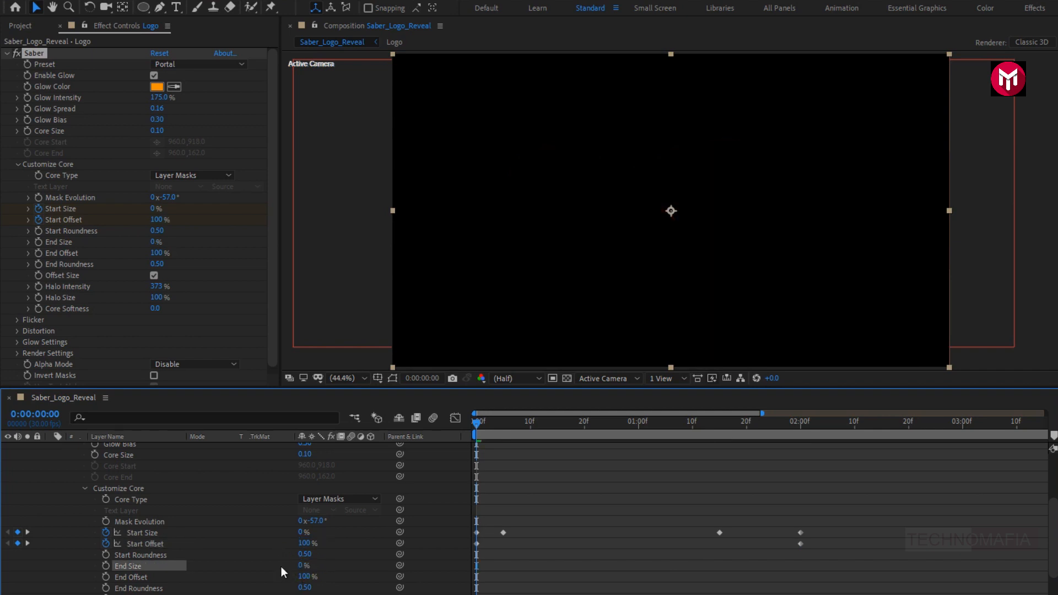
# Keyframe Saber's End Offset at 100% at 0:00:01:20 and 0% at 0:00:02:00.
pyautogui.click(746, 429)
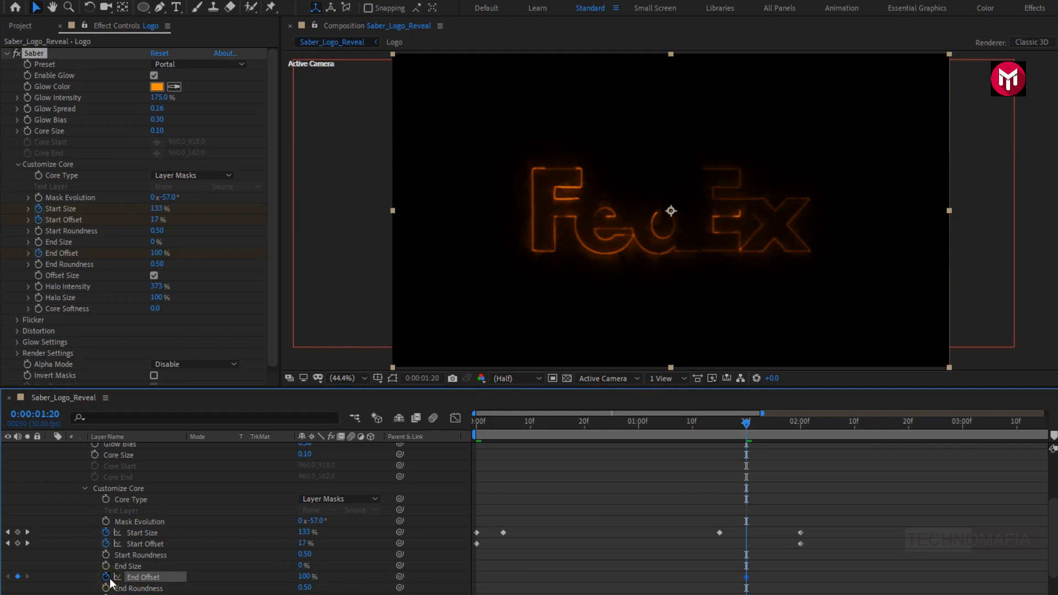
pyautogui.click(802, 433)
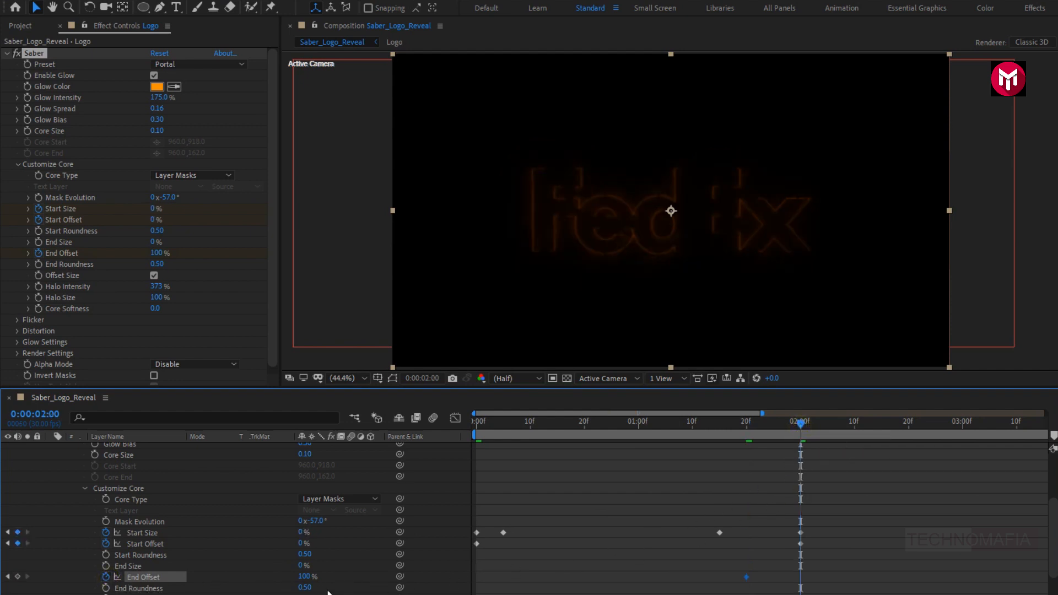
pyautogui.click(307, 576)
pyautogui.write('0')
pyautogui.press('Return')
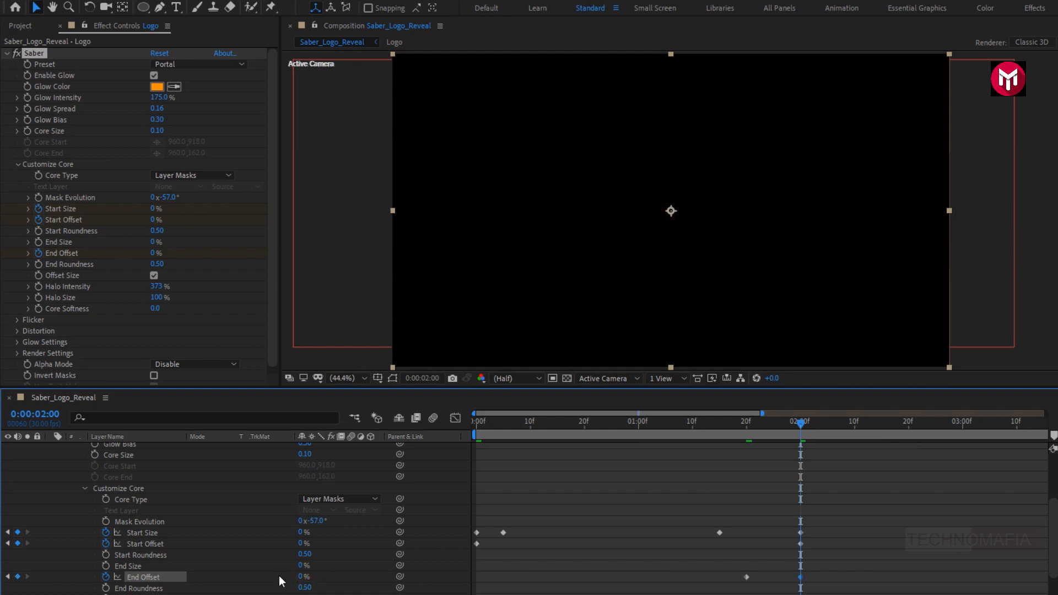
# Preview the Saber outline animation from the first frame.
pyautogui.click(476, 423)
pyautogui.press('space')
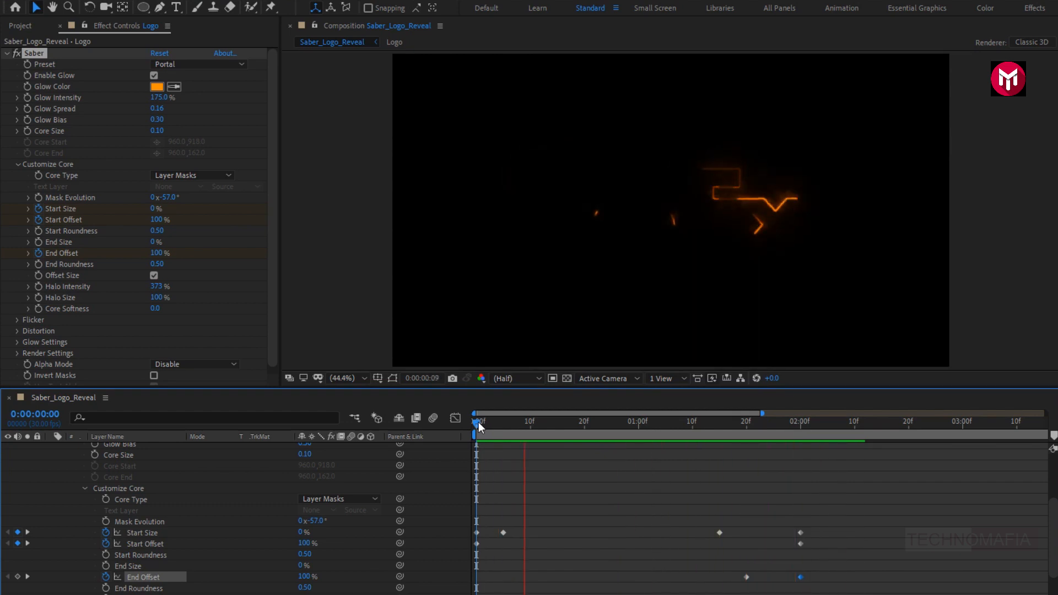
pyautogui.press('space')
# Set Saber's composite settings to Add and its alpha mode to Mask Core.
pyautogui.scroll(4, 207, 470)
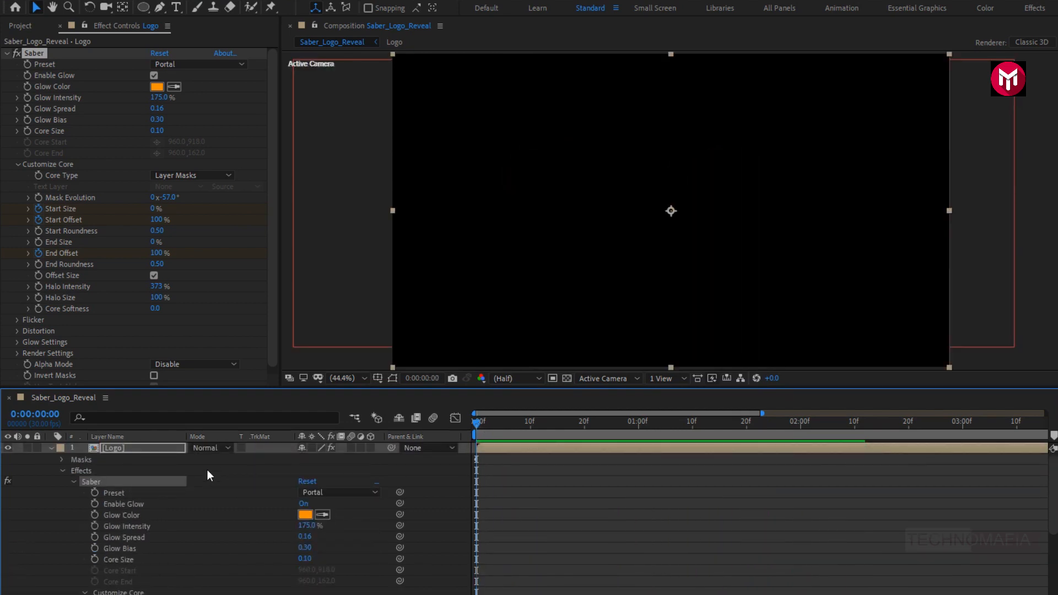
pyautogui.click(71, 482)
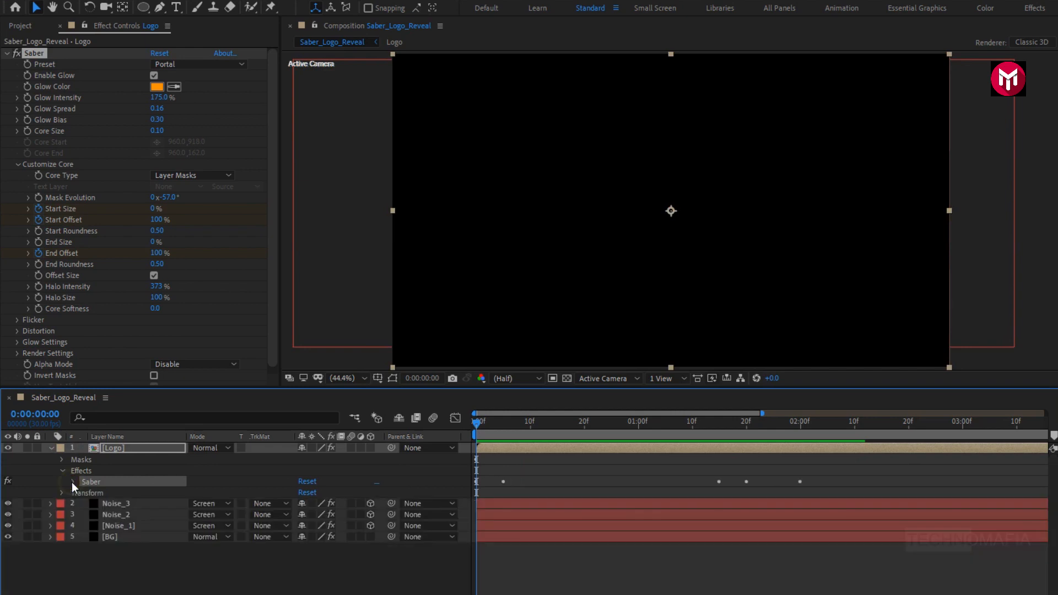
pyautogui.scroll(-1, 64, 305)
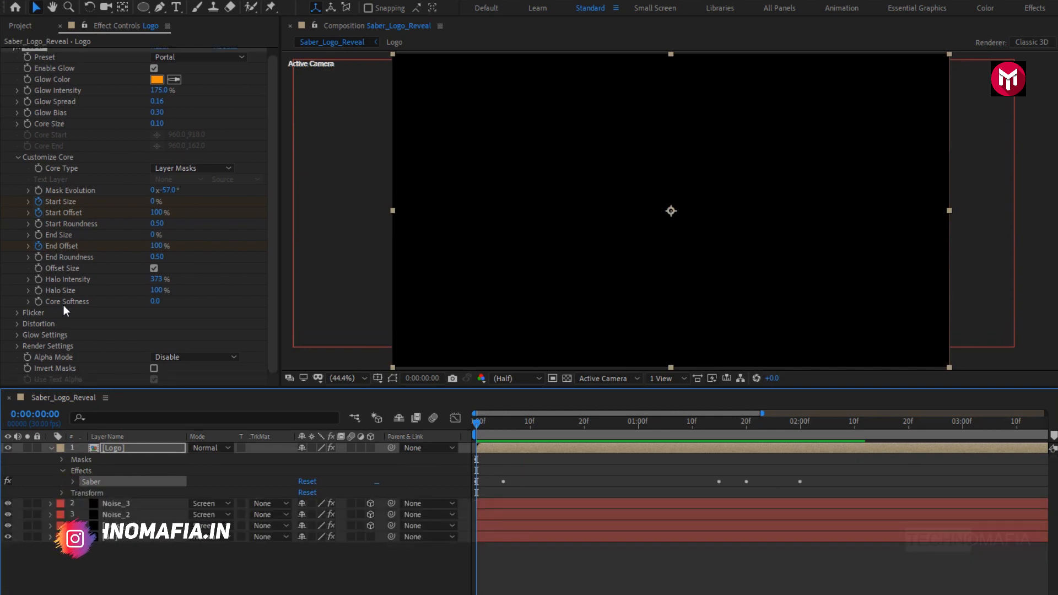
pyautogui.click(15, 346)
pyautogui.scroll(-5, 15, 346)
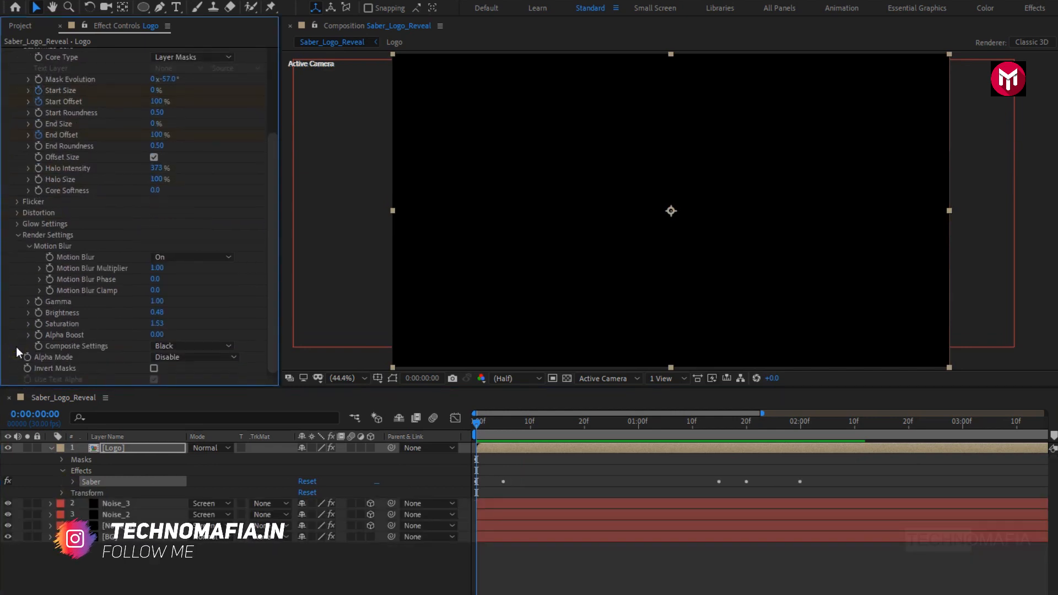
pyautogui.click(169, 345)
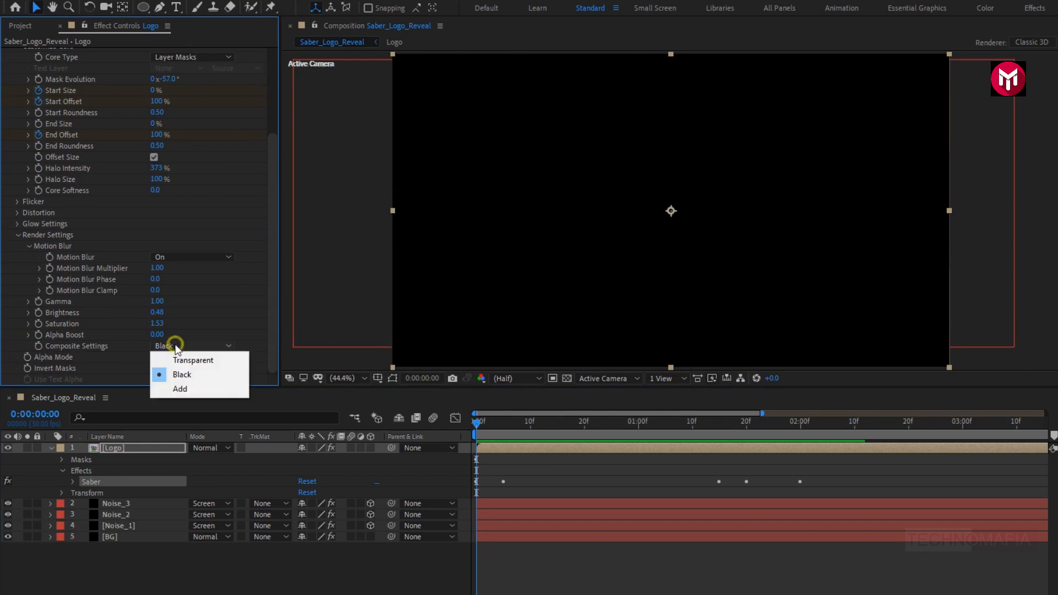
pyautogui.click(173, 387)
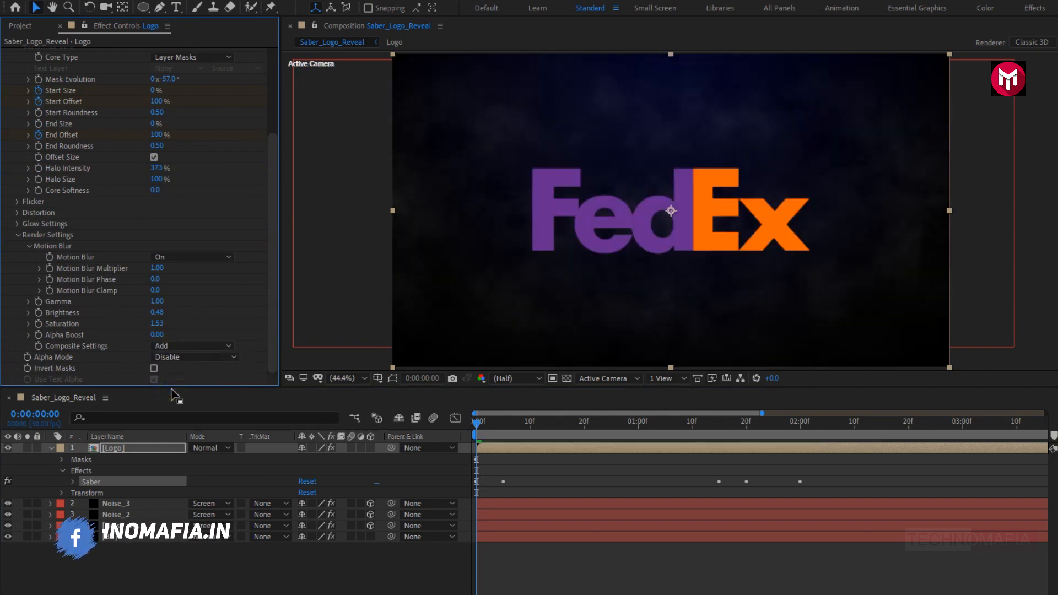
pyautogui.click(175, 357)
pyautogui.click(177, 385)
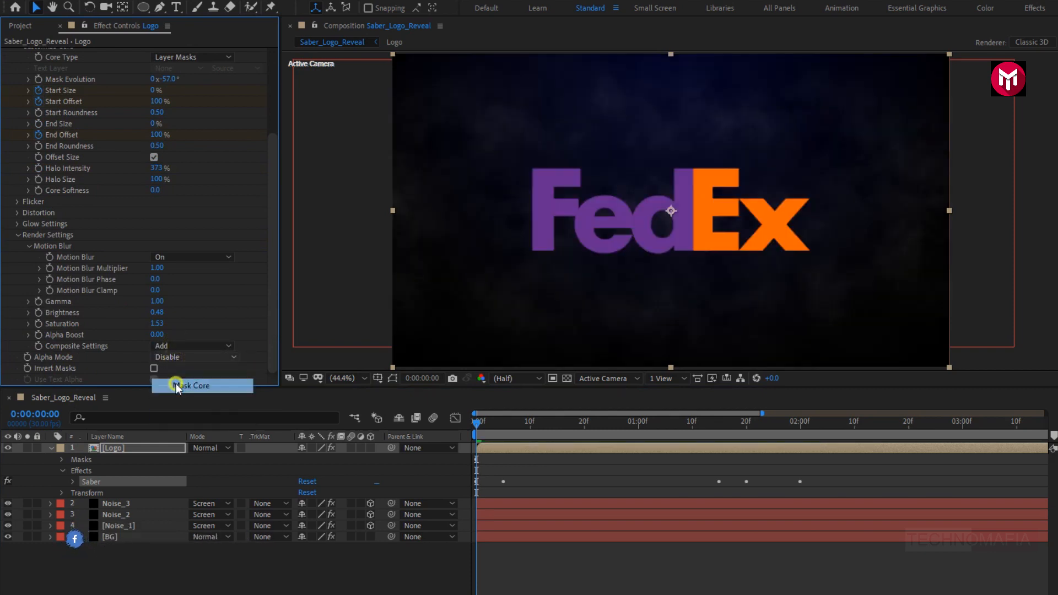
# Change the Logo layer's blending mode to Screen.
pyautogui.click(143, 445)
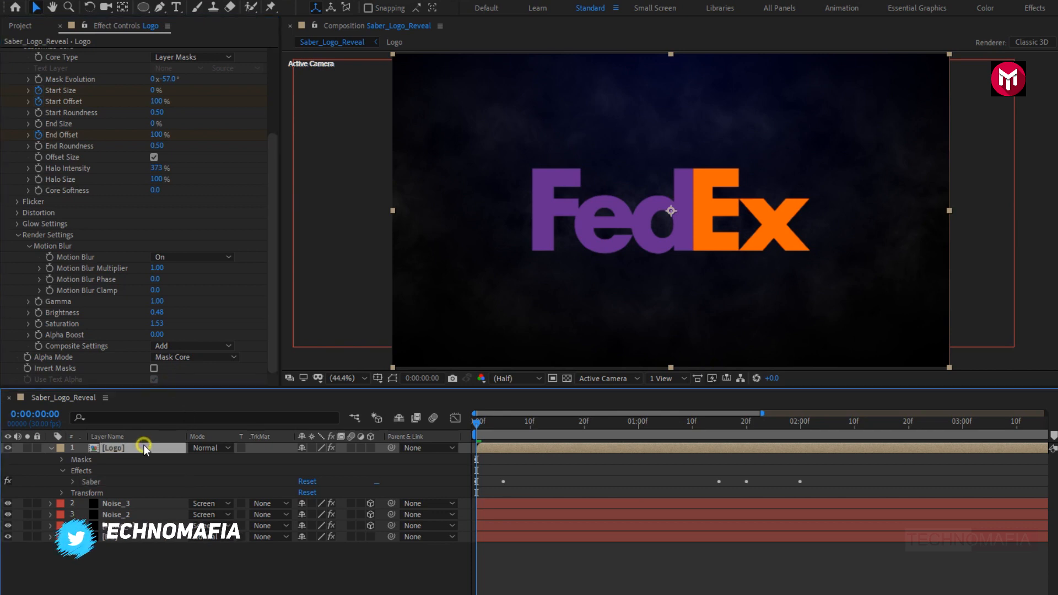
pyautogui.click(200, 446)
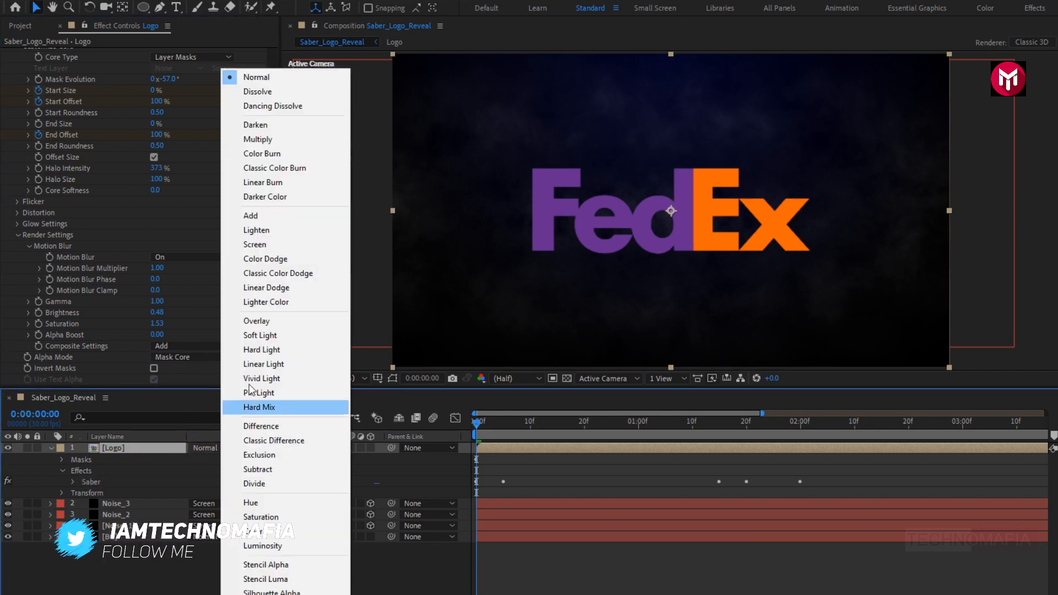
pyautogui.click(246, 245)
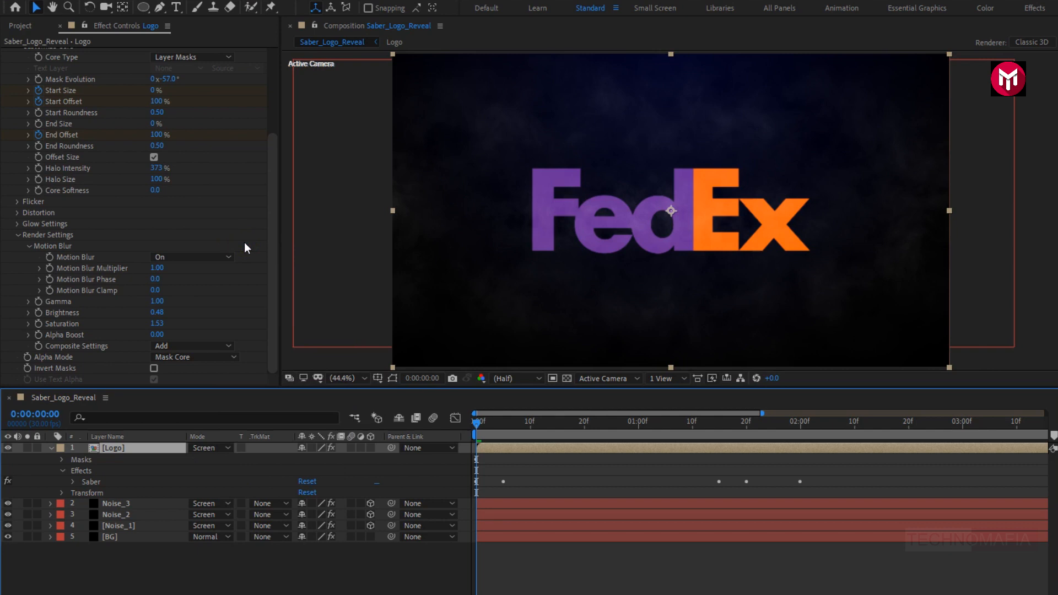
pyautogui.scroll(5, 102, 243)
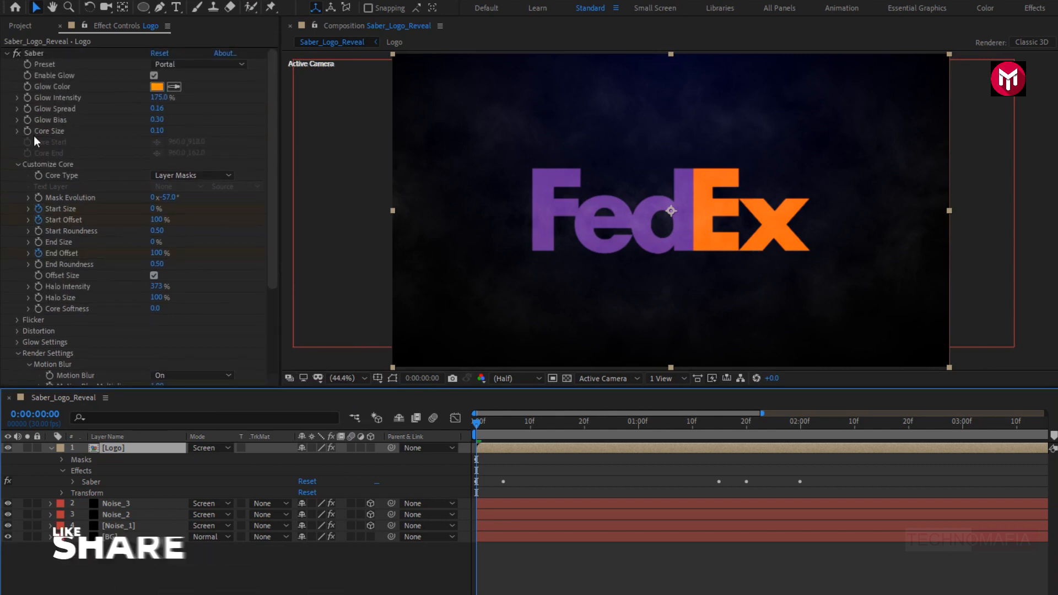
# Apply a Fill effect to the Logo layer.
pyautogui.click(7, 53)
pyautogui.click(30, 52)
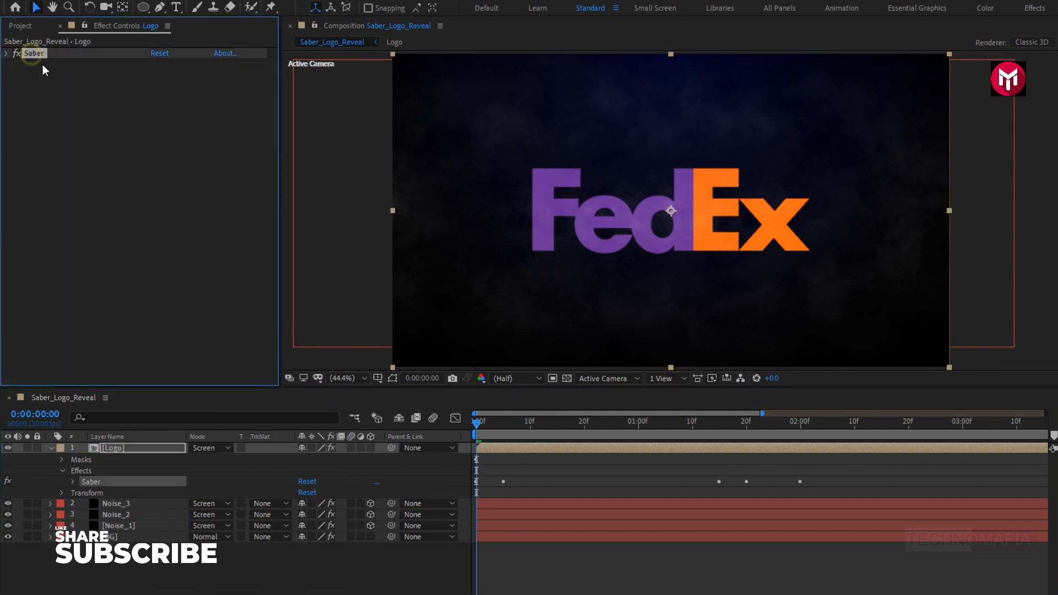
pyautogui.moveTo(542, 423); pyautogui.dragTo(569, 424)
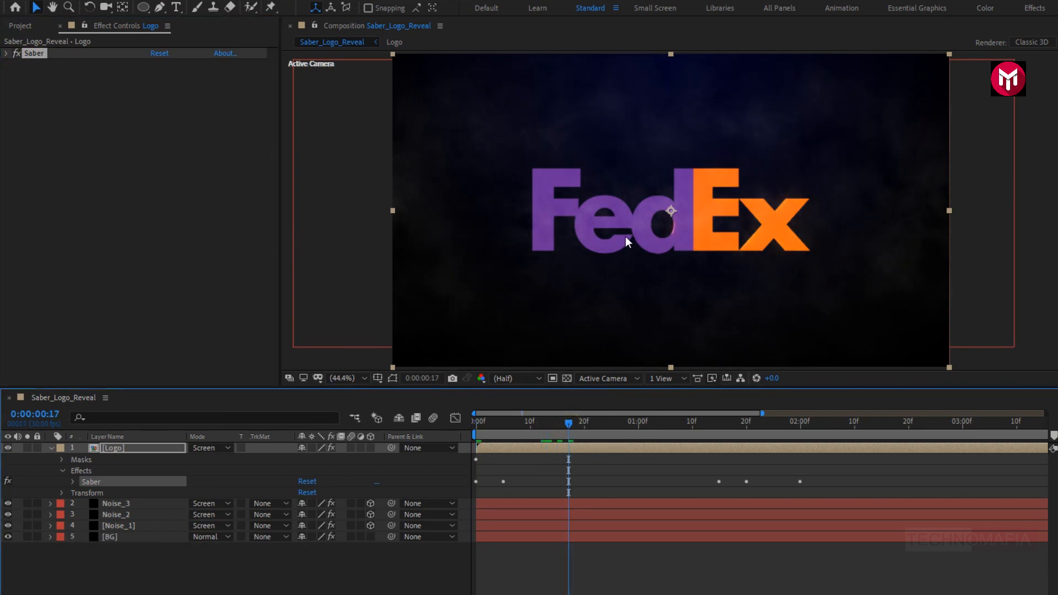
pyautogui.click(915, 139)
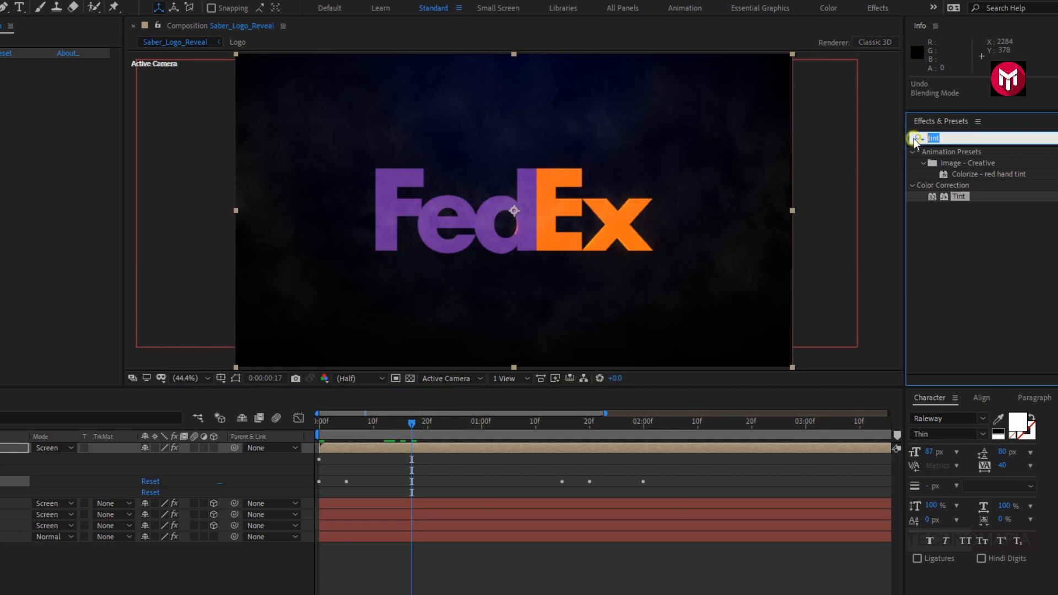
pyautogui.write('fill')
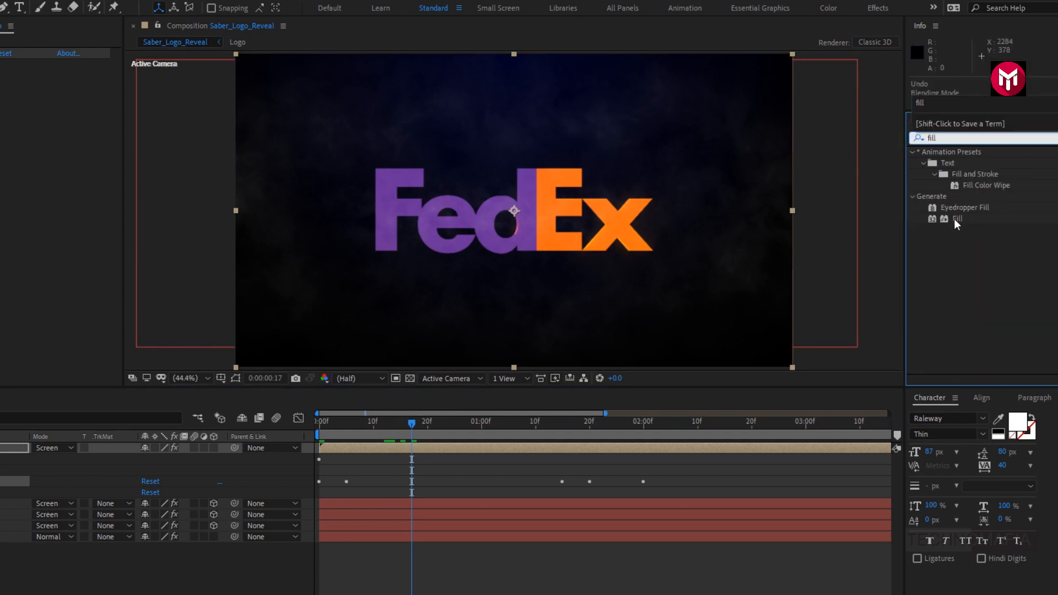
pyautogui.doubleClick(957, 219)
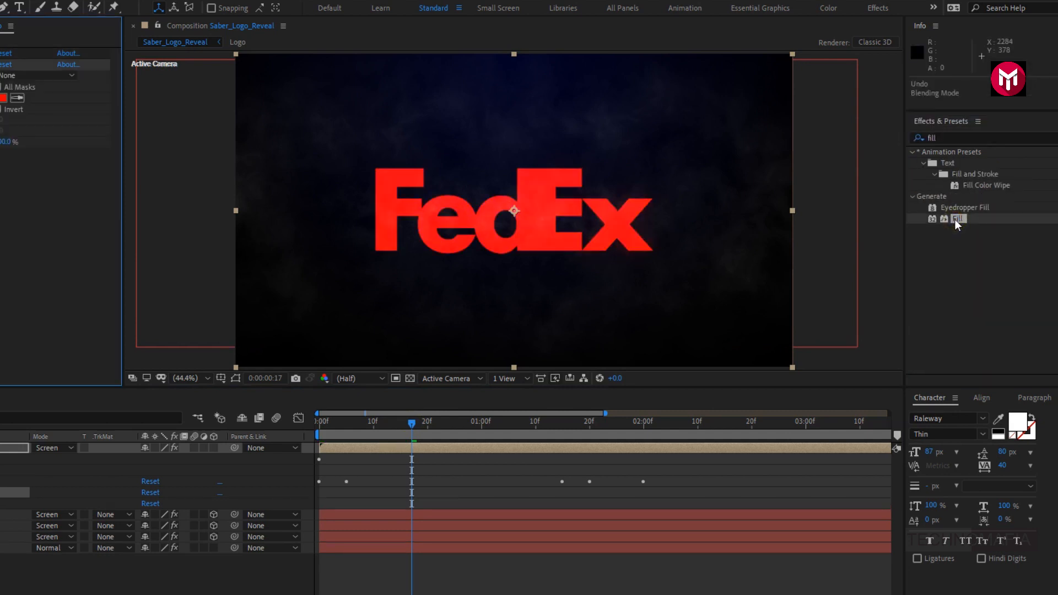
# Set the Fill color to black (000000) and move Fill above Saber in the Logo layer's effect order.
pyautogui.click(1, 98)
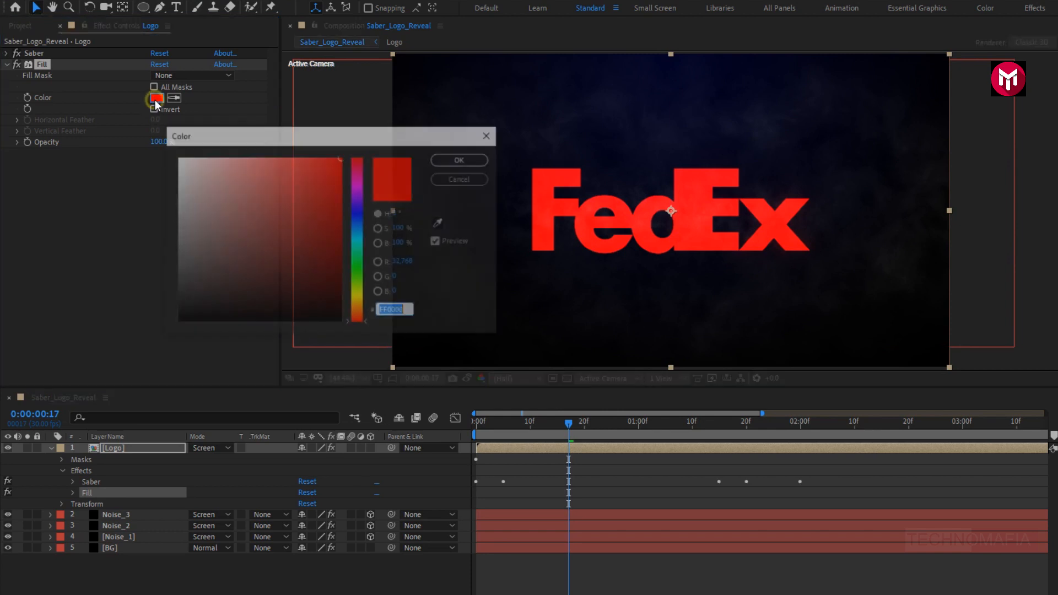
pyautogui.moveTo(274, 288); pyautogui.dragTo(292, 338)
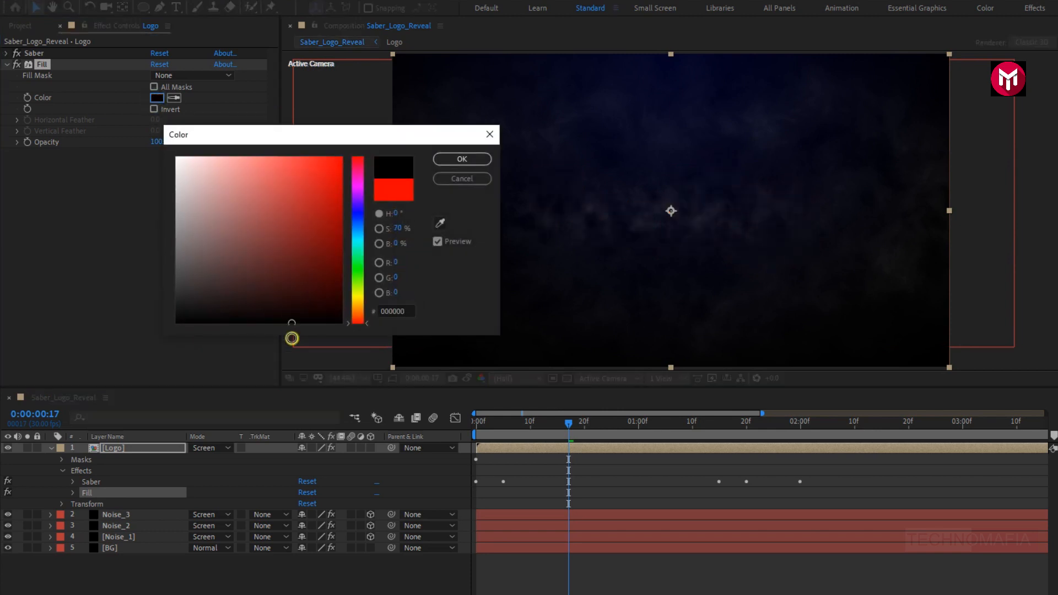
pyautogui.click(444, 162)
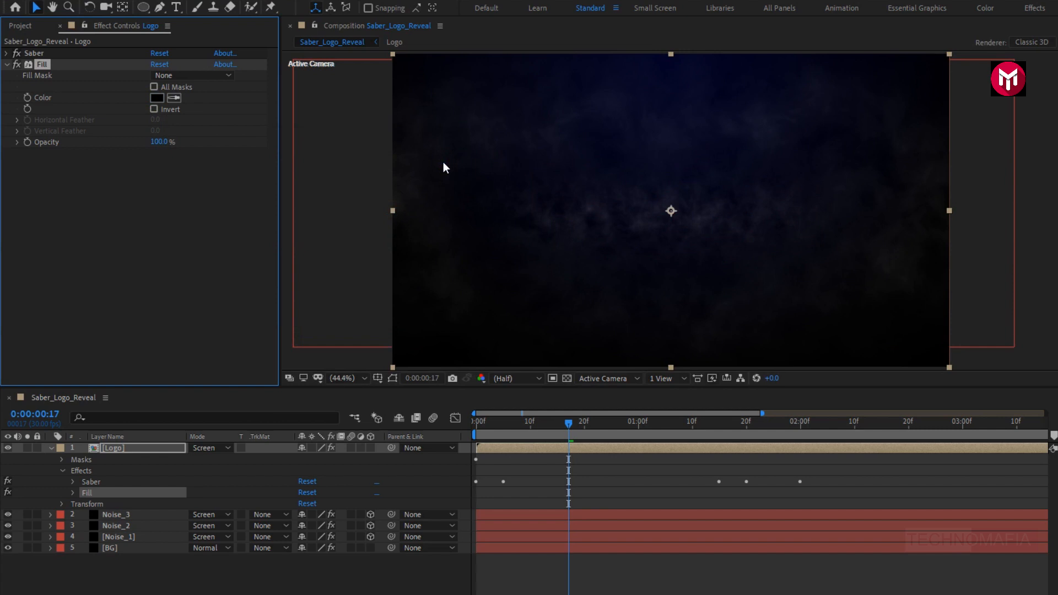
pyautogui.click(6, 65)
pyautogui.moveTo(39, 62); pyautogui.dragTo(40, 52)
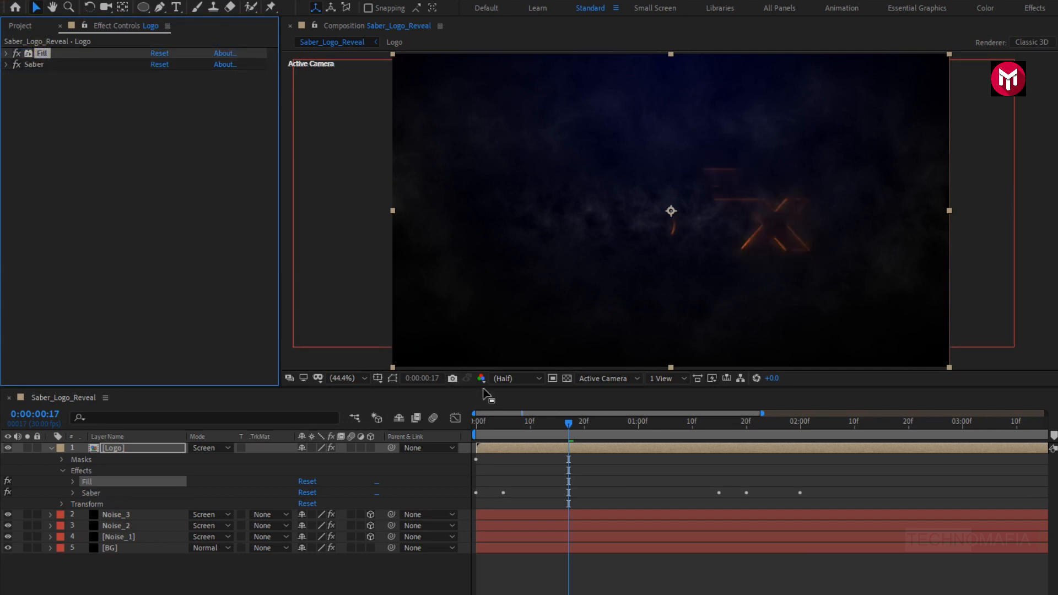
pyautogui.click(505, 423)
pyautogui.moveTo(505, 423); pyautogui.dragTo(471, 433)
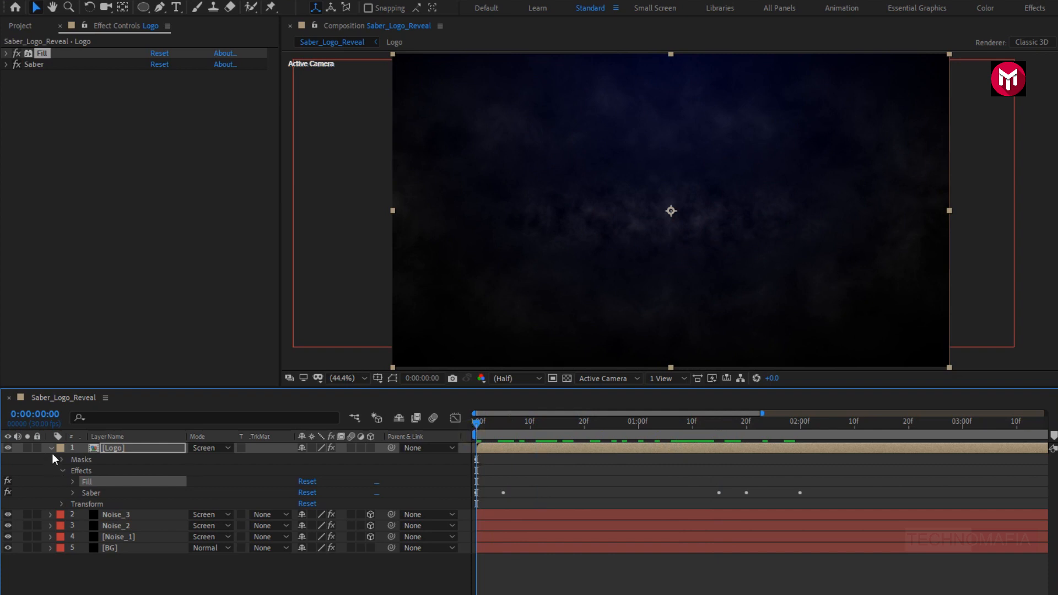
# Add a second Saber effect to the Logo layer and give it the Wavelet preset.
pyautogui.click(106, 449)
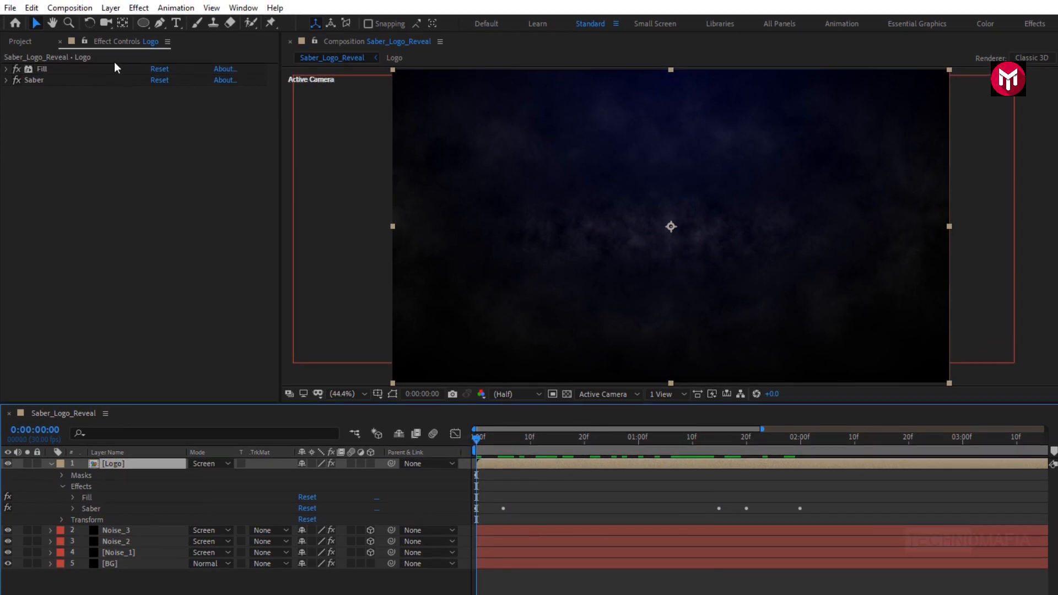
pyautogui.click(139, 8)
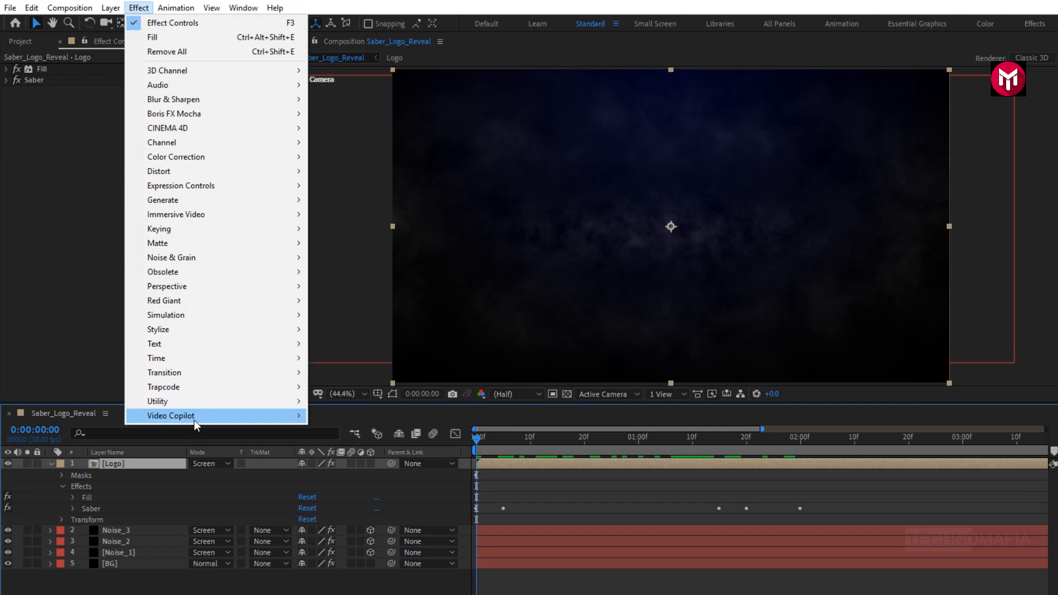
pyautogui.moveTo(194, 420)
pyautogui.click(329, 418)
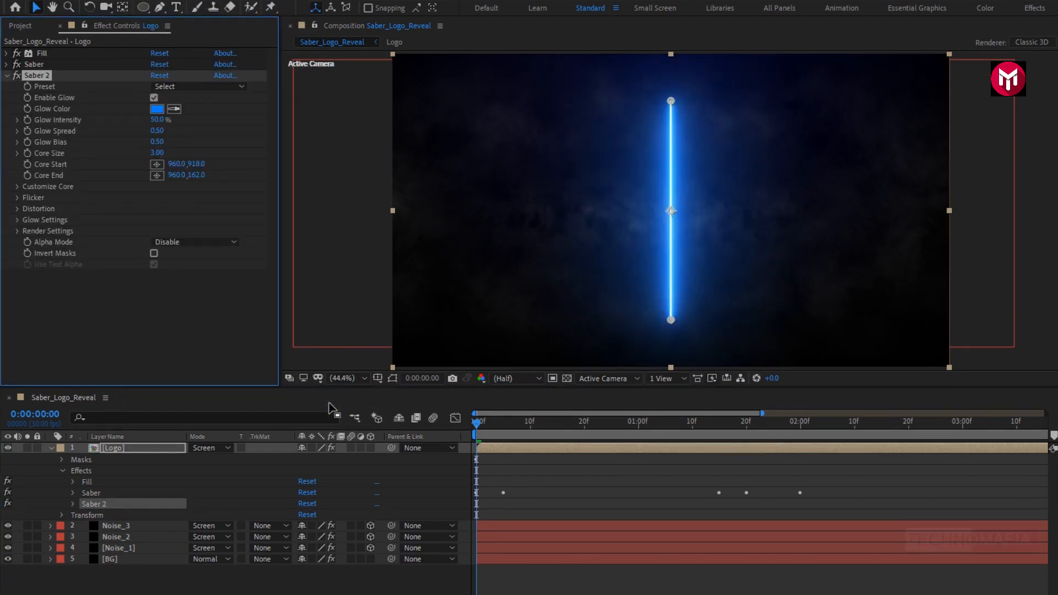
pyautogui.click(183, 88)
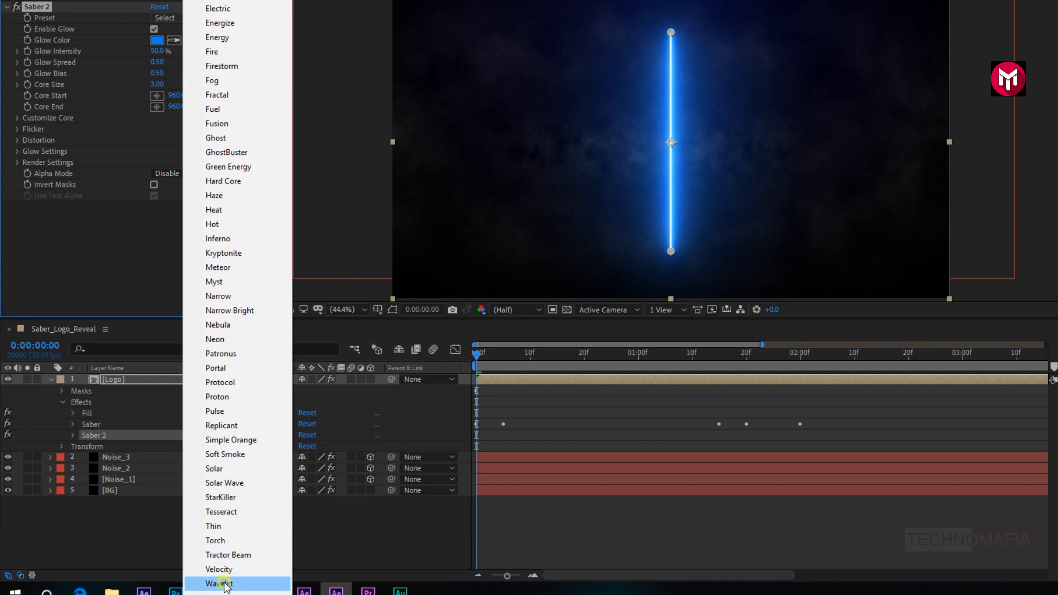
pyautogui.click(220, 582)
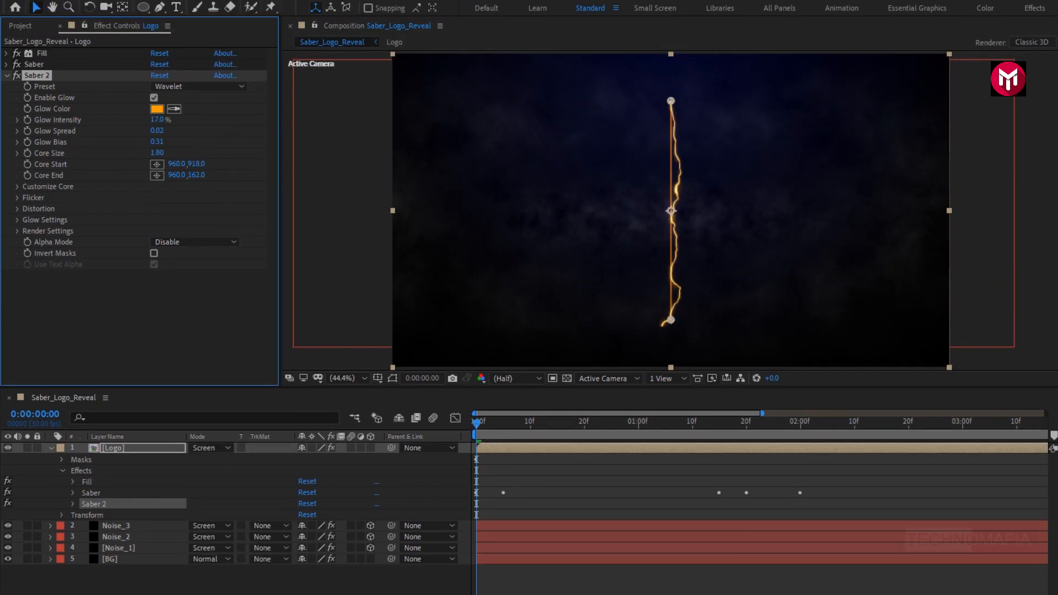
# Set Saber 2's glow color to blue (0078FF) and its core type to Layer Masks.
pyautogui.click(161, 110)
pyautogui.click(358, 226)
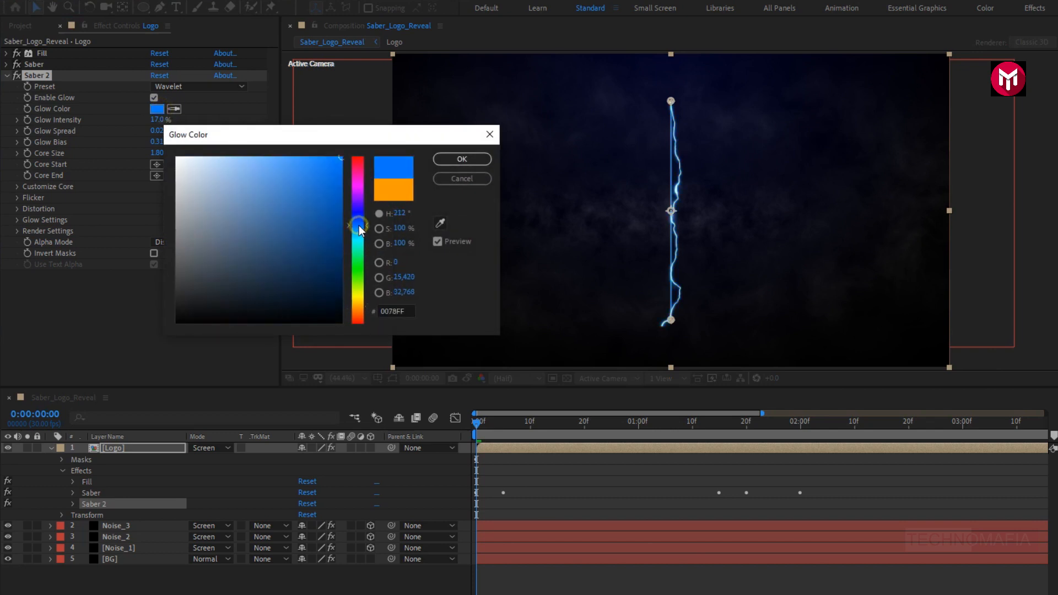
pyautogui.click(448, 156)
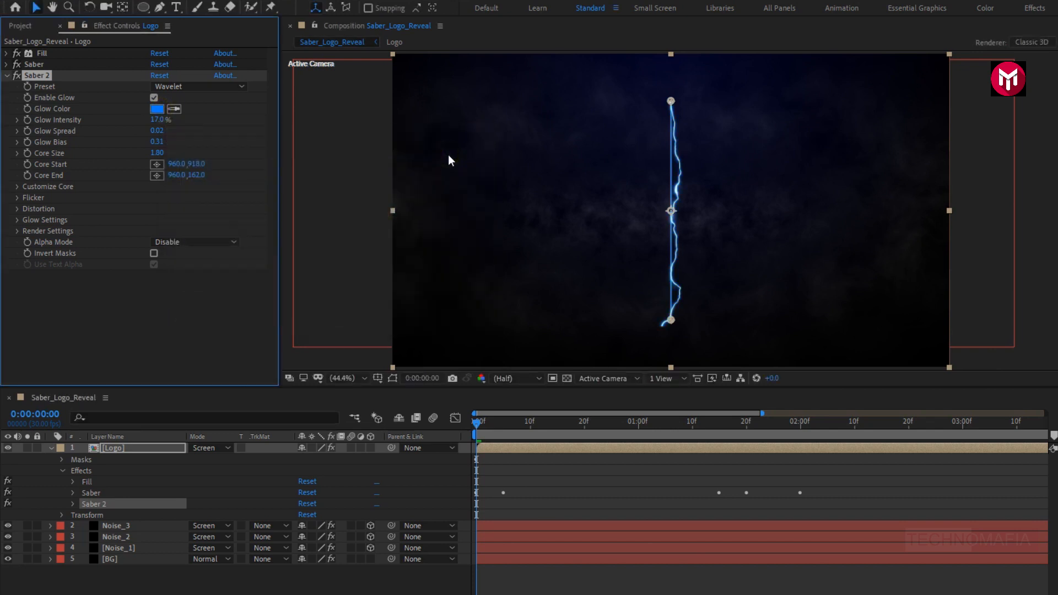
pyautogui.click(17, 187)
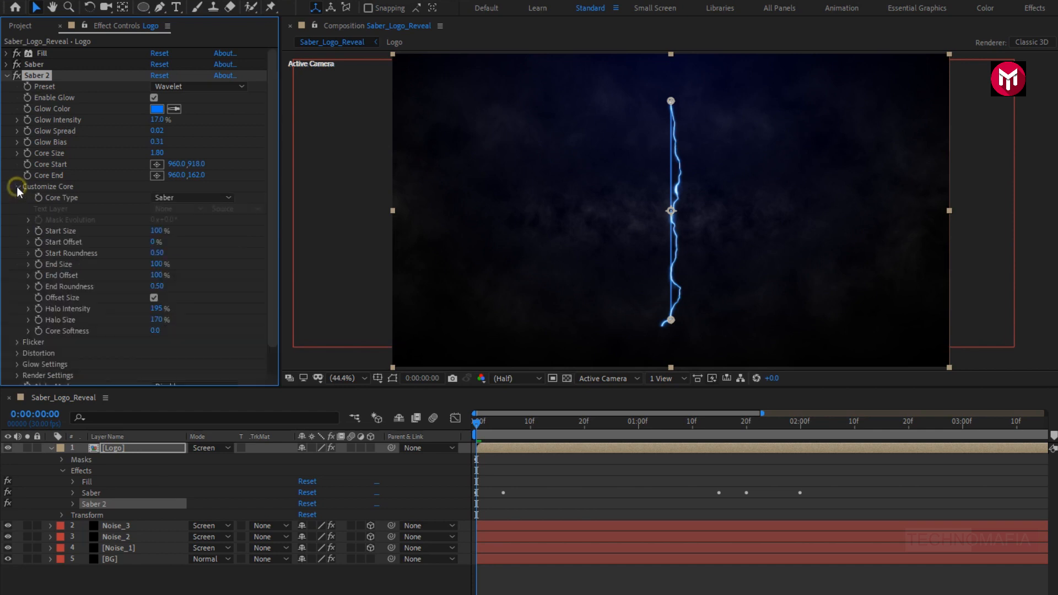
pyautogui.click(171, 198)
pyautogui.click(178, 227)
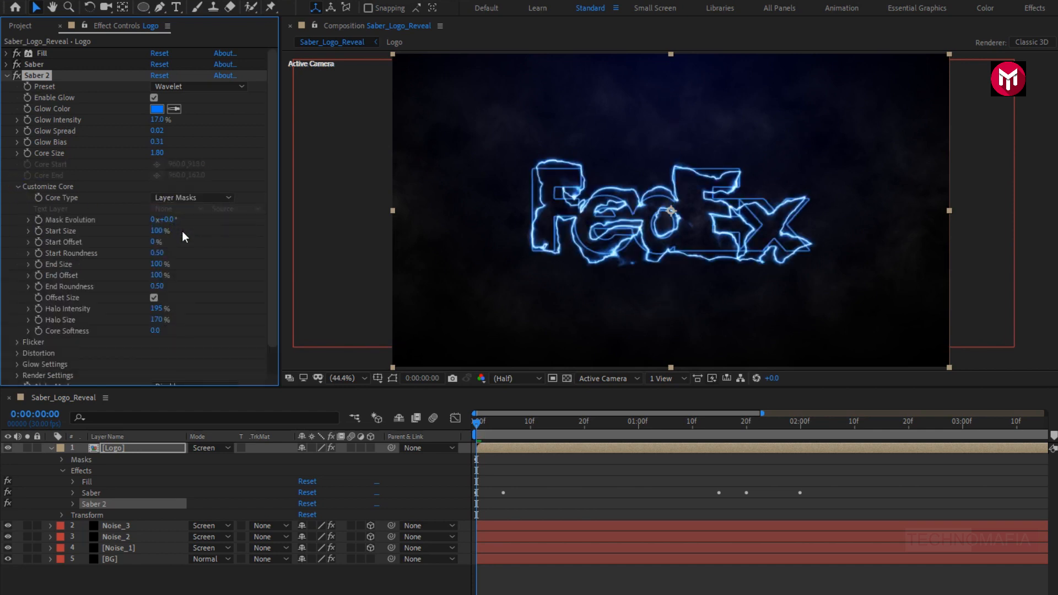
# Keyframe Saber 2's Start Size at 0% at 0:00:00:00 and 200% at 0:00:00:20.
pyautogui.click(477, 427)
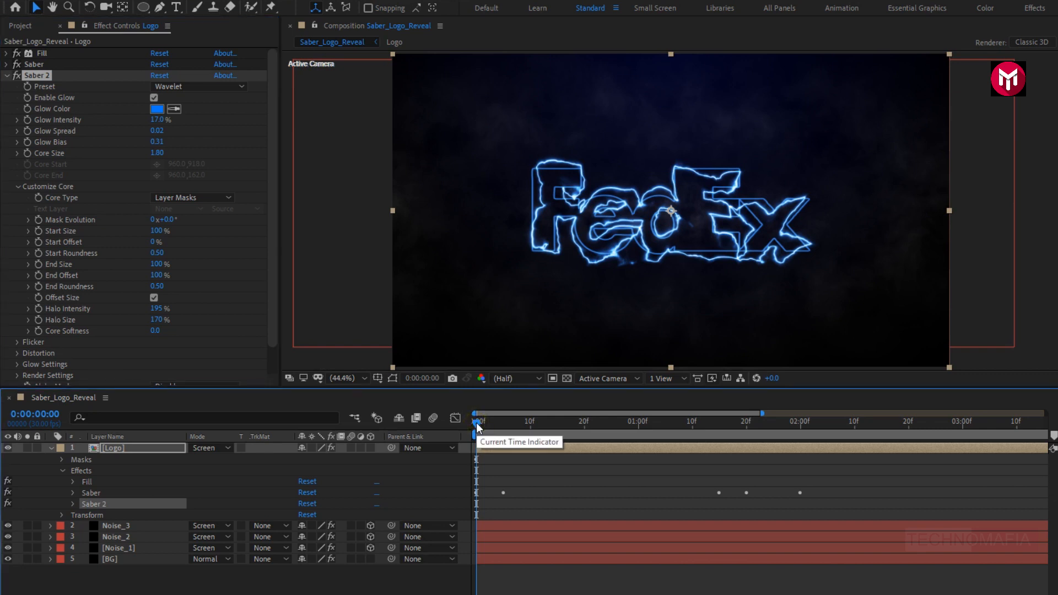
pyautogui.click(39, 232)
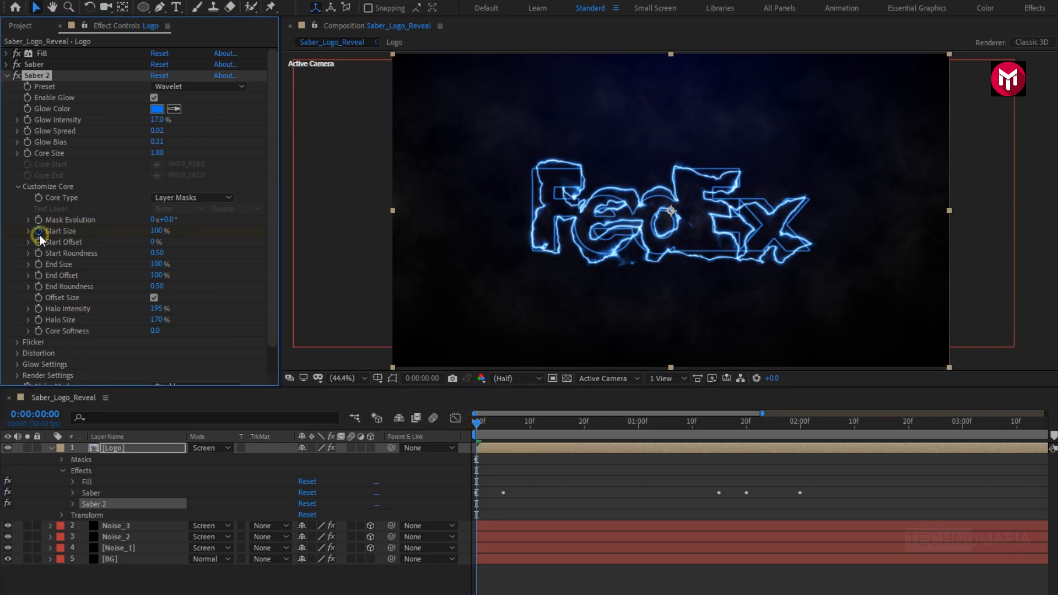
pyautogui.click(156, 231)
pyautogui.write('0')
pyautogui.press('Return')
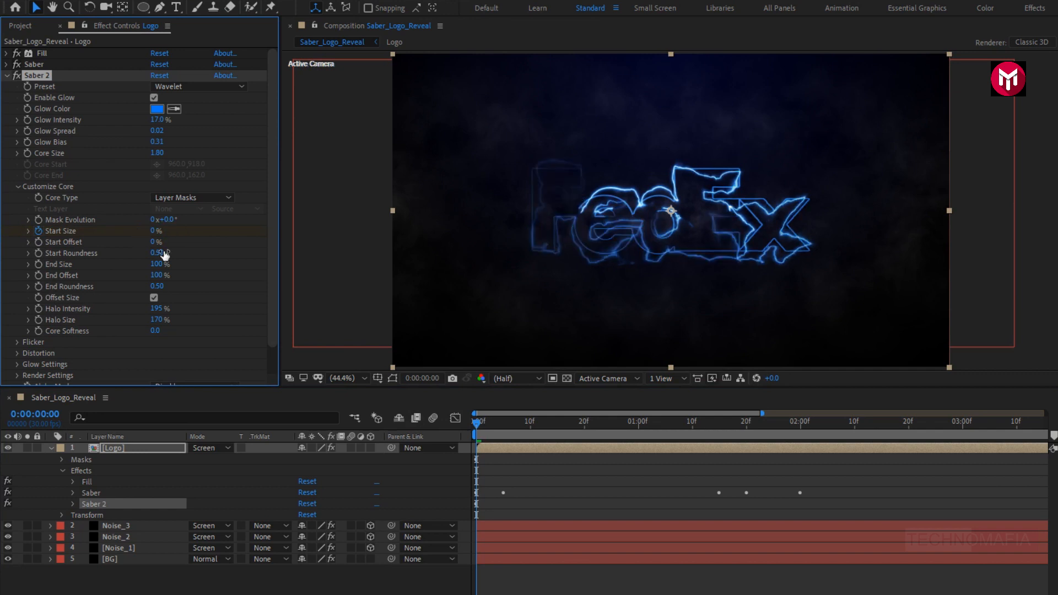
pyautogui.click(584, 431)
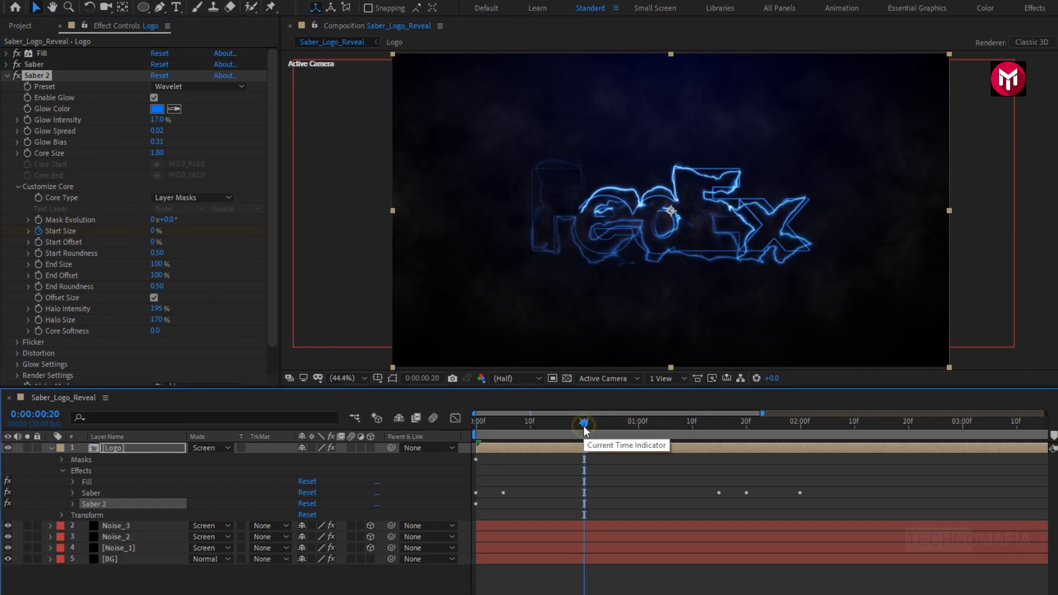
pyautogui.click(156, 231)
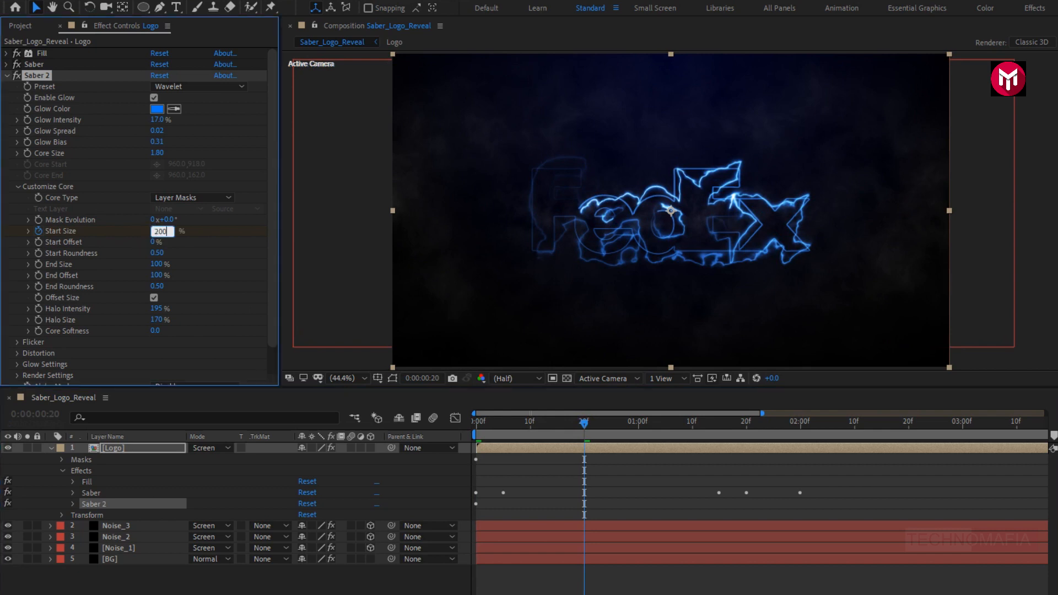
pyautogui.press('Return')
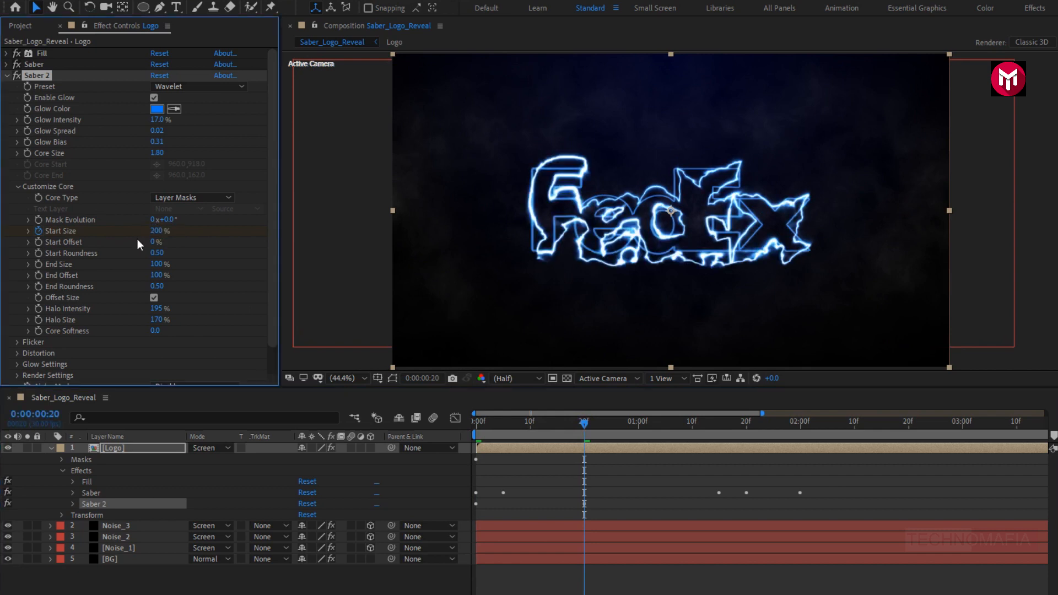
# Add Start Size keyframes to Saber 2 holding 200% at 0:00:01:15 and dropping to 0% at 0:00:02:00.
pyautogui.click(73, 504)
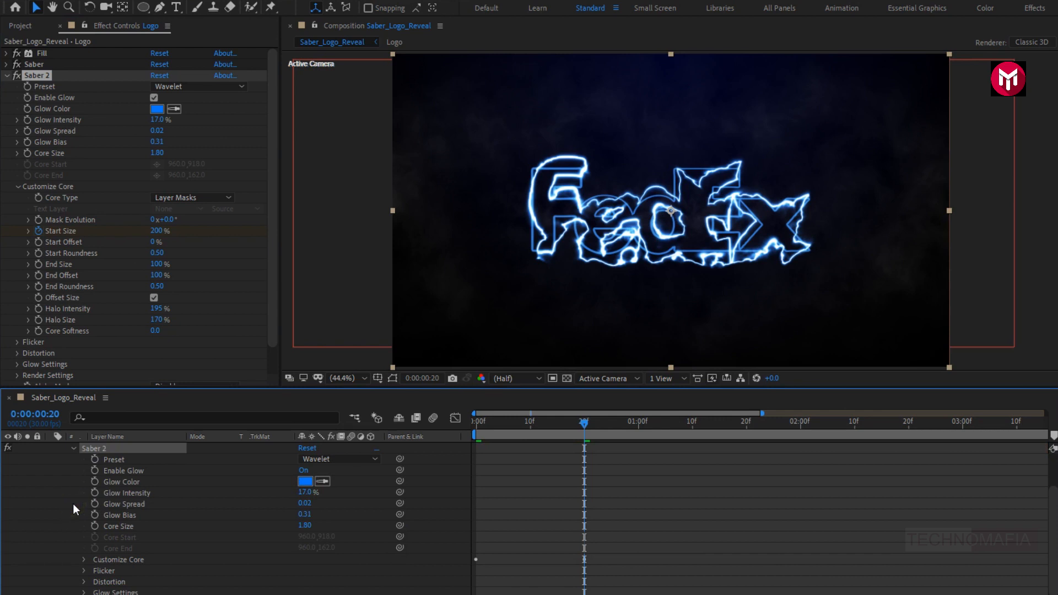
pyautogui.scroll(-3, 73, 504)
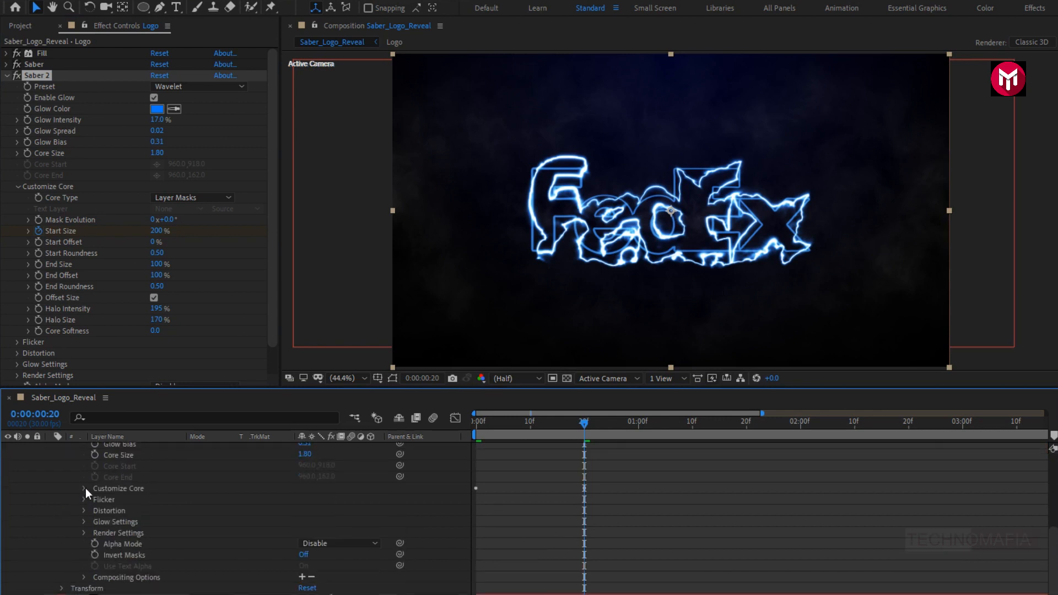
pyautogui.click(84, 488)
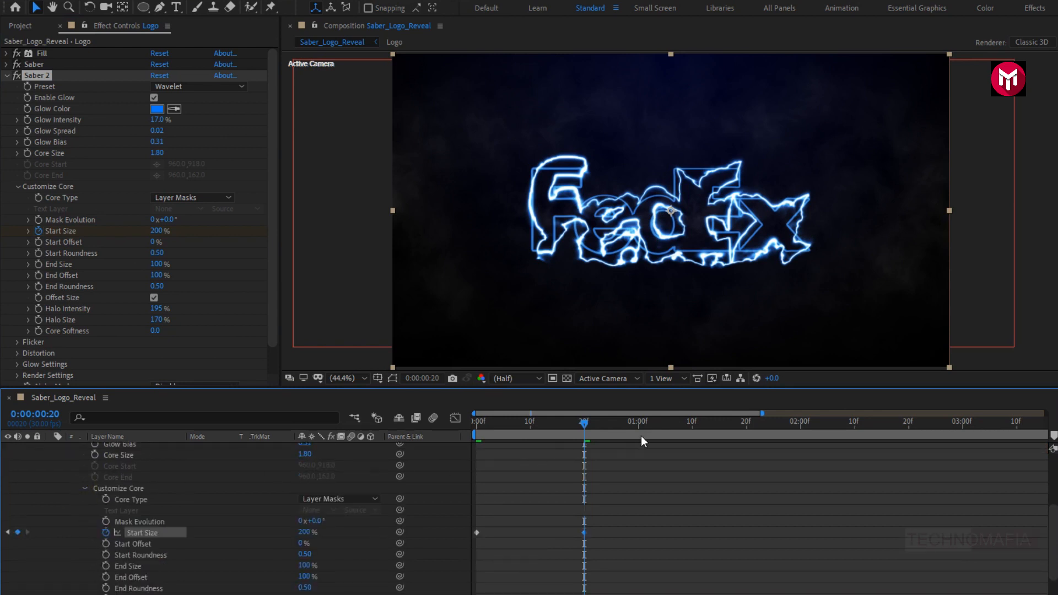
pyautogui.click(719, 422)
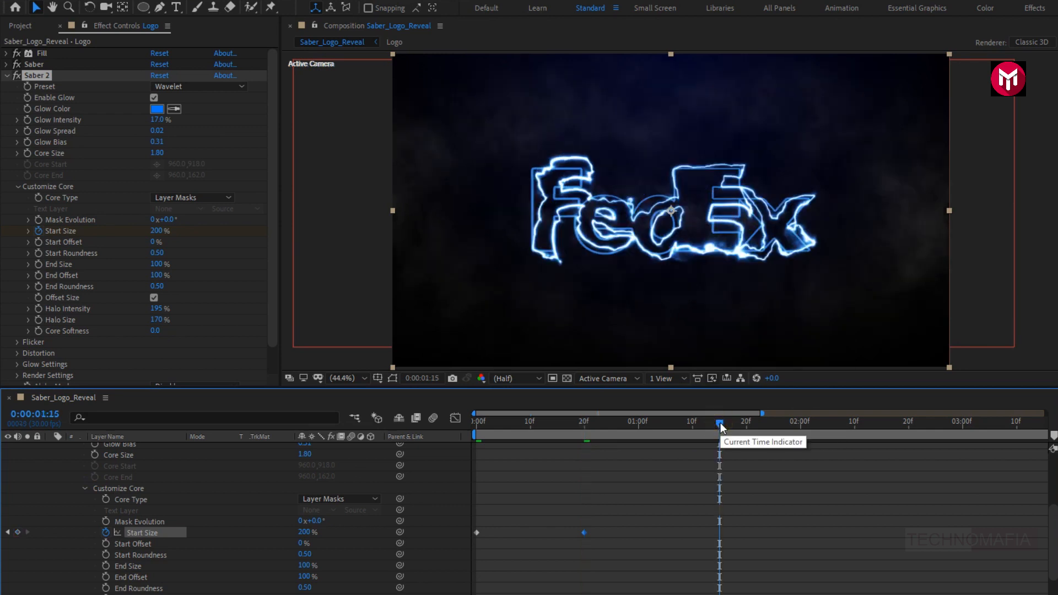
pyautogui.click(17, 532)
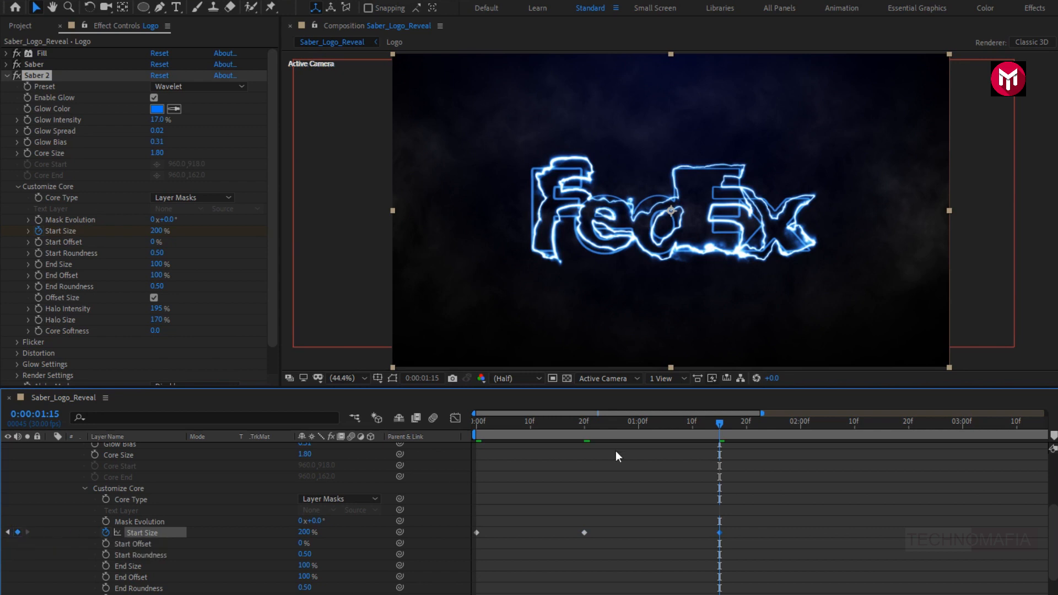
pyautogui.click(801, 427)
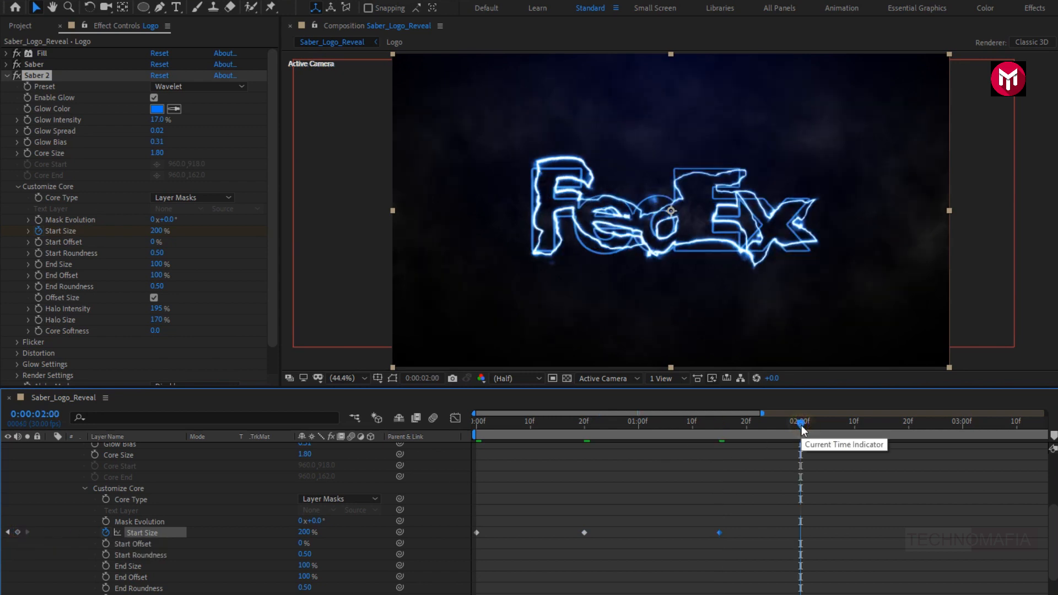
pyautogui.click(303, 531)
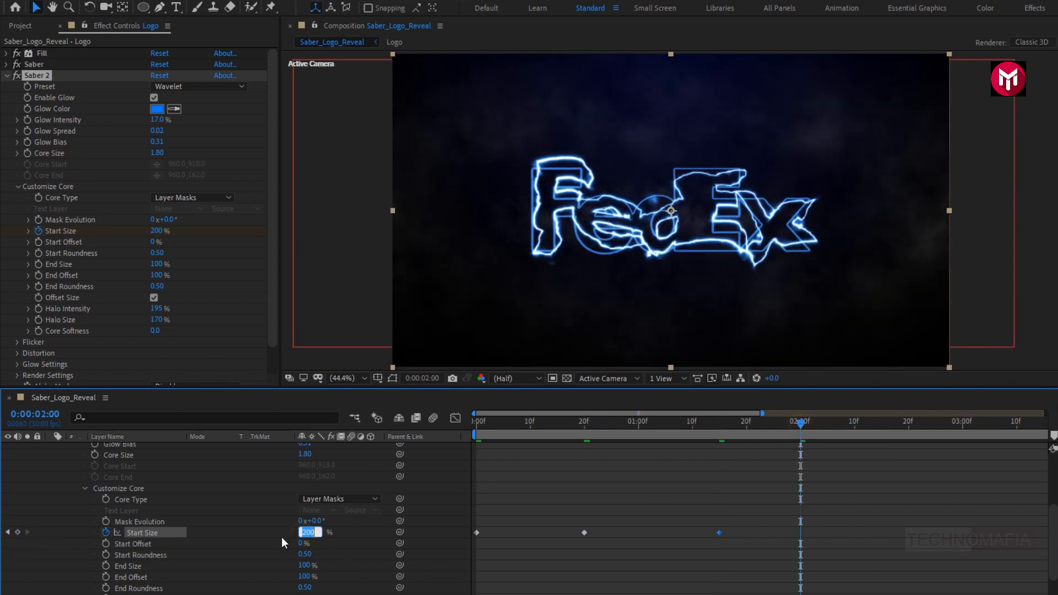
pyautogui.write('0')
pyautogui.press('Return')
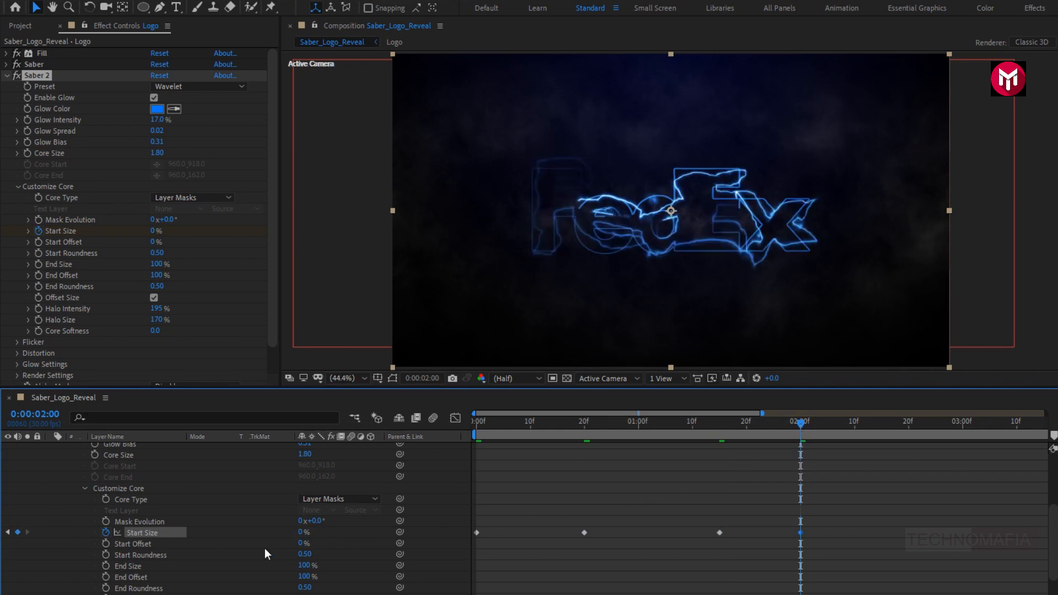
# Keyframe Saber 2's Start Offset at 0% at 0:00:02:00 and 100% at 0:00:00:00, and set its End Size to 0%.
pyautogui.click(106, 544)
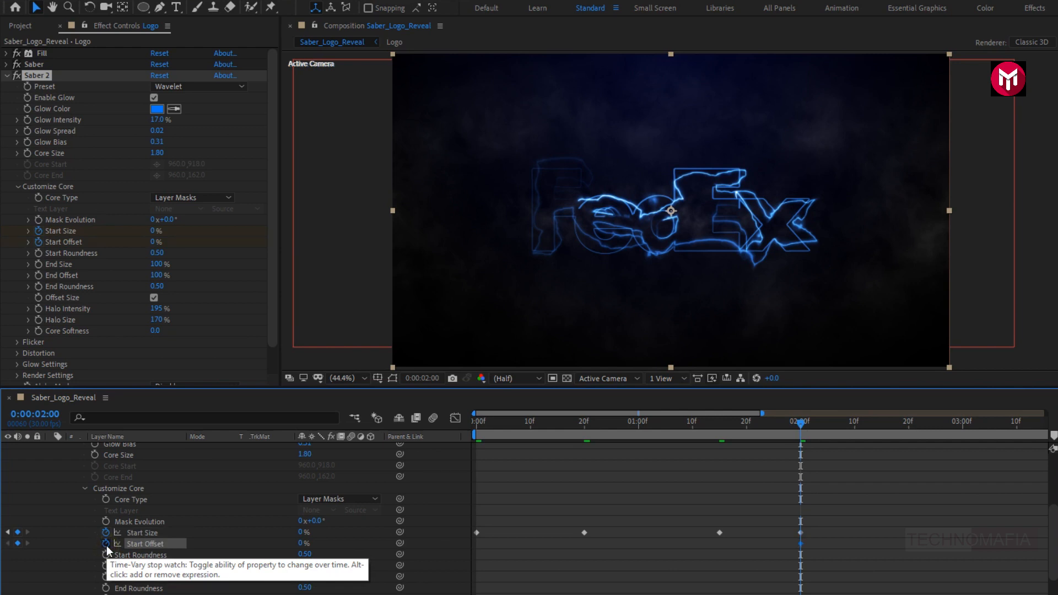
pyautogui.click(473, 425)
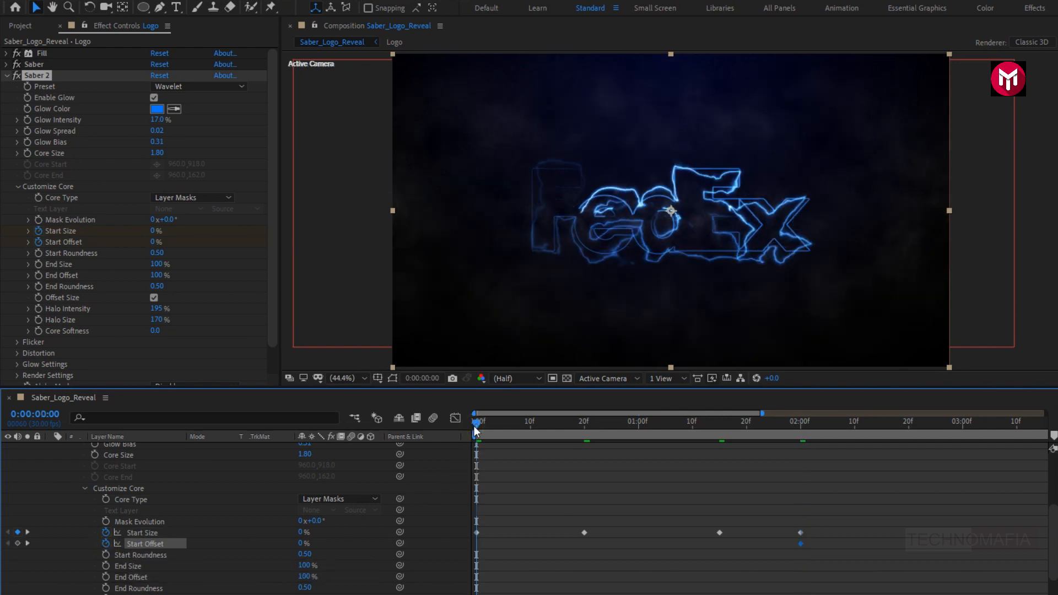
pyautogui.click(301, 543)
pyautogui.write('100')
pyautogui.press('Return')
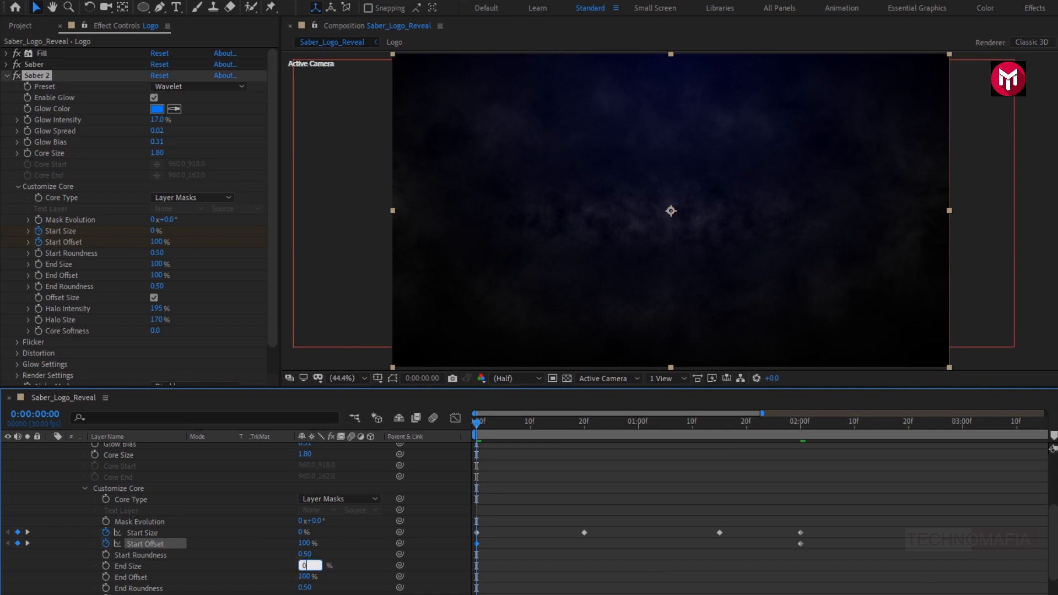
pyautogui.press('Return')
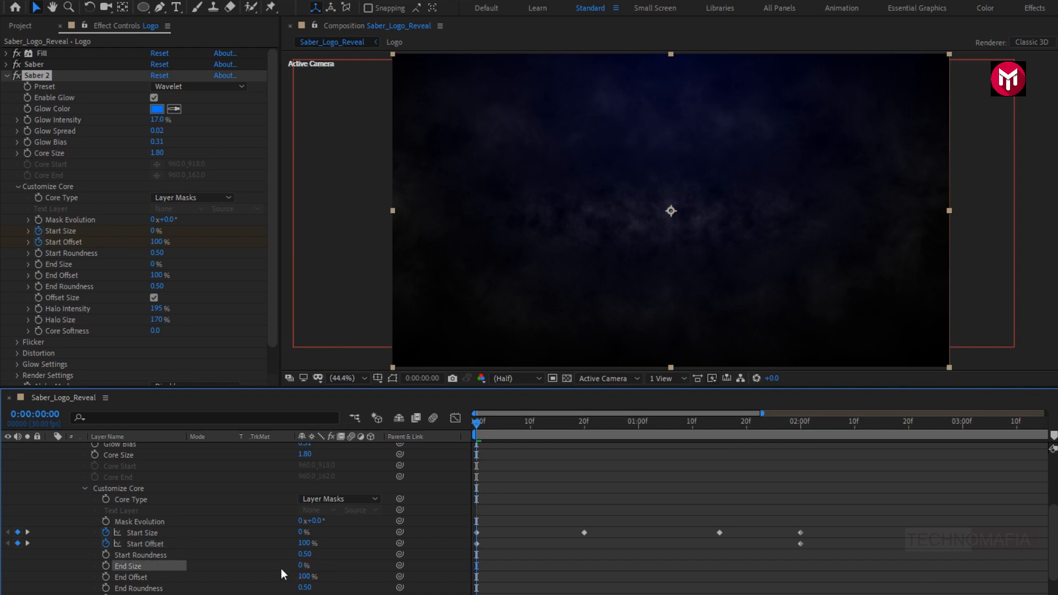
# Keyframe Saber 2's End Offset at 100% at 0:00:01:00 and 0% at 0:00:02:00.
pyautogui.click(636, 425)
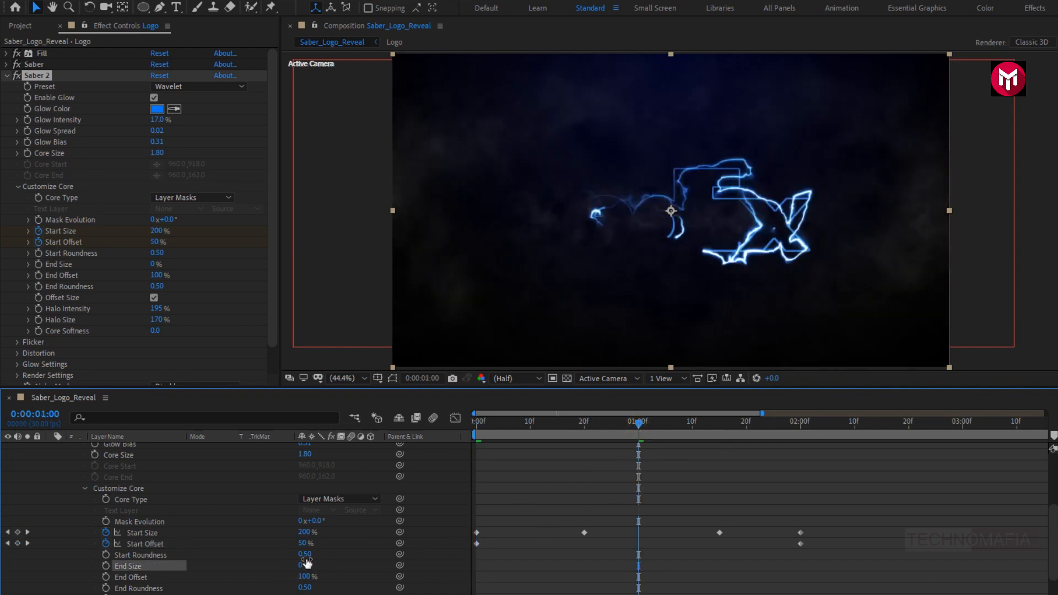
pyautogui.click(105, 577)
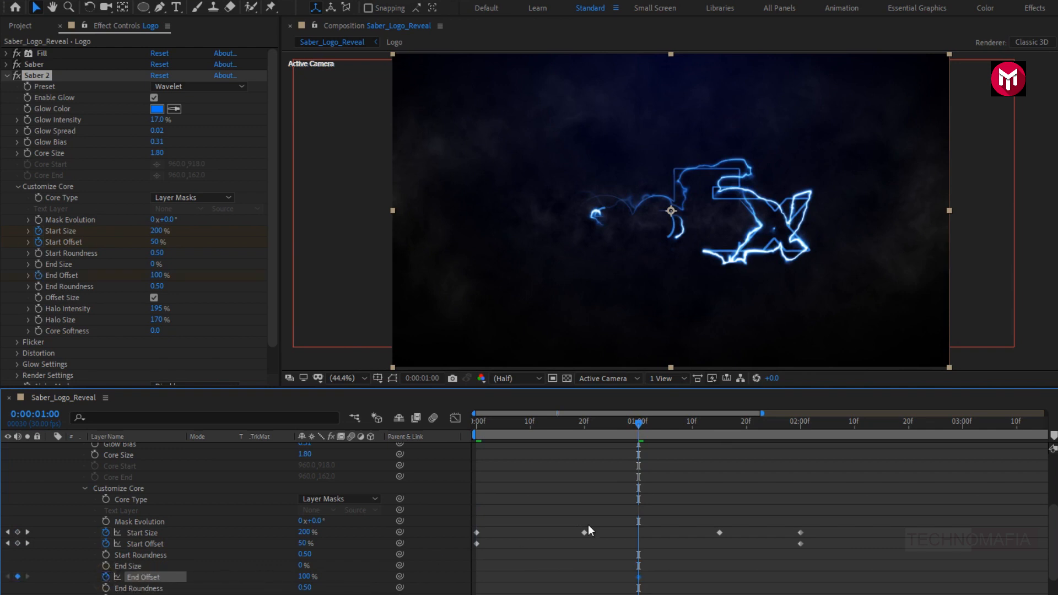
pyautogui.click(801, 432)
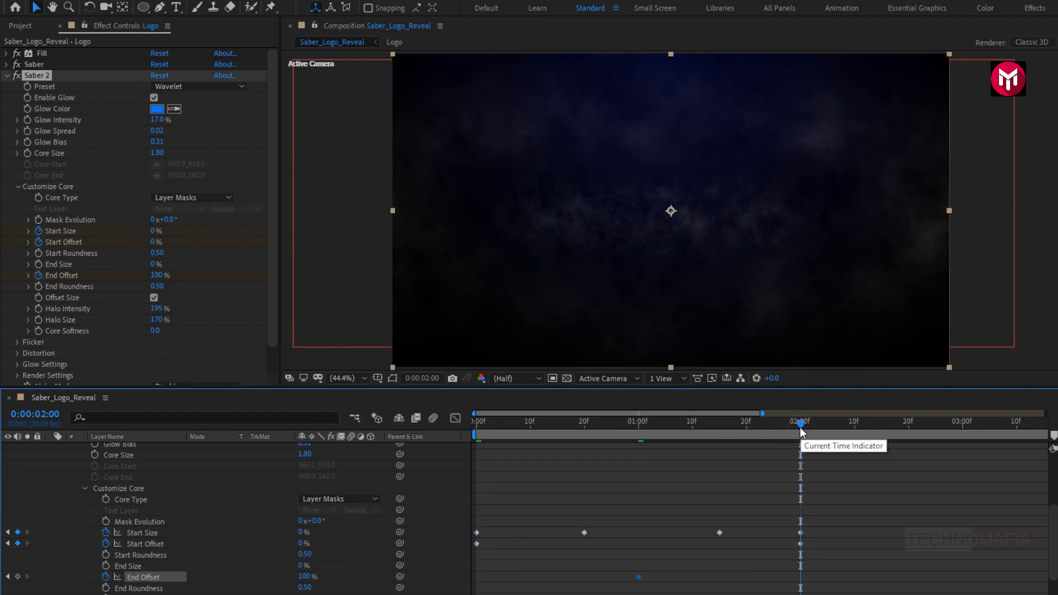
pyautogui.click(302, 577)
pyautogui.write('0')
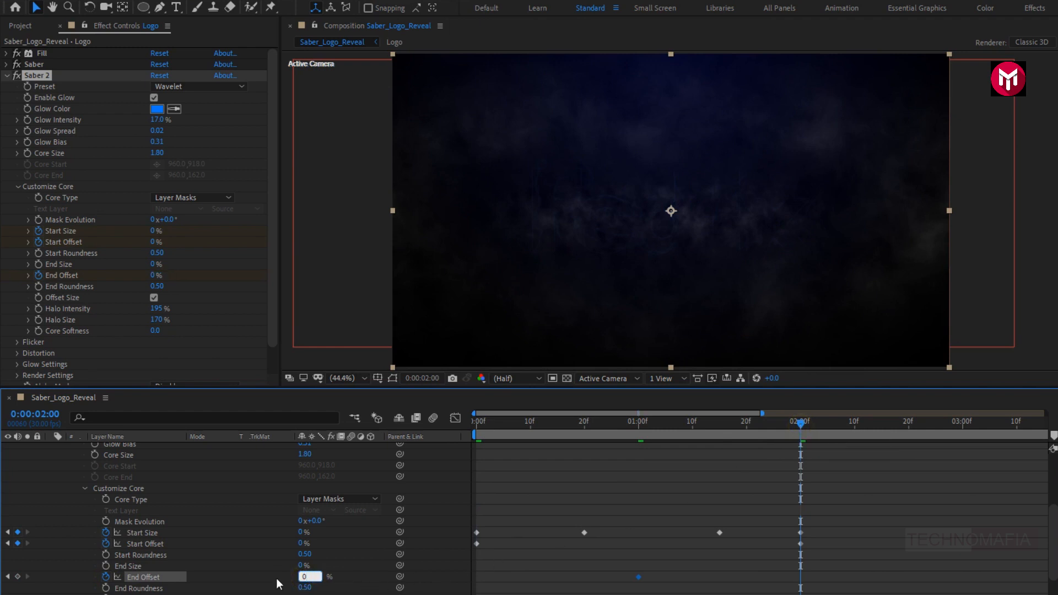
pyautogui.press('Return')
# Set Saber 2's Composite Settings to Add and its Alpha Mode to Mask Core.
pyautogui.scroll(-1, 111, 337)
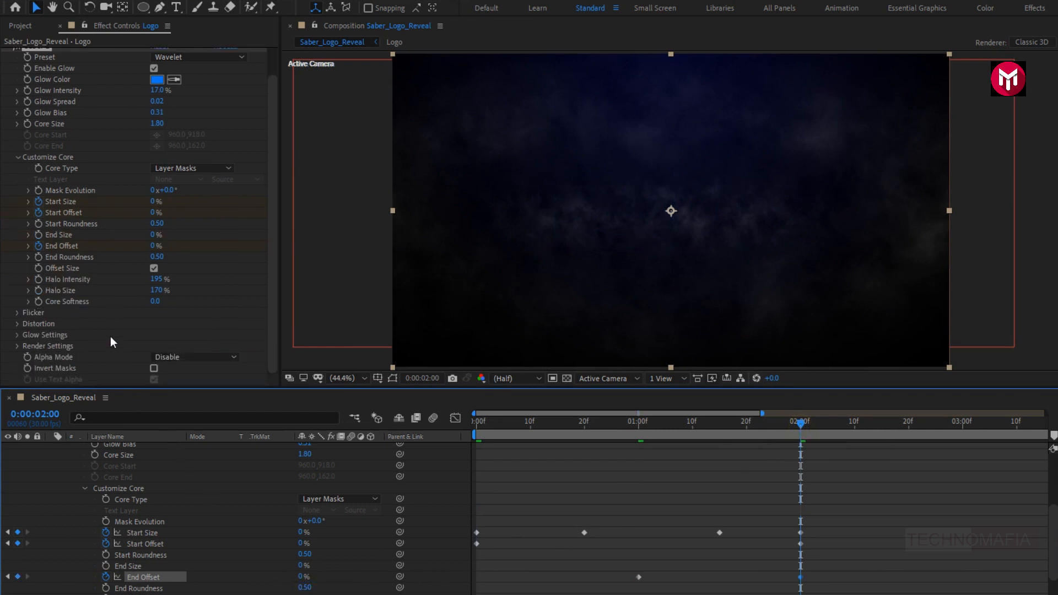
pyautogui.click(17, 346)
pyautogui.scroll(-2, 17, 346)
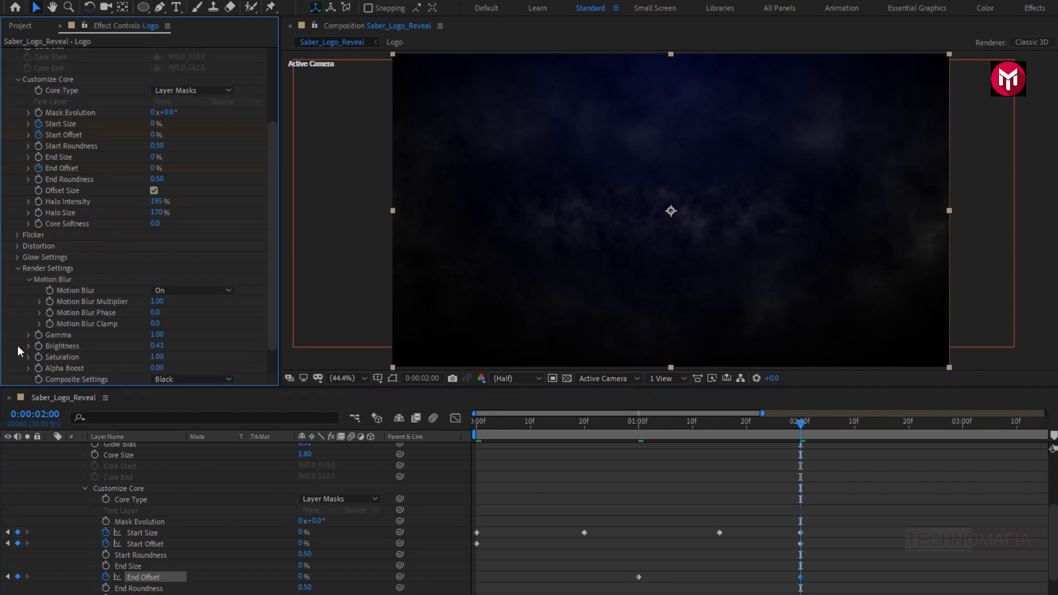
pyautogui.scroll(-1, 55, 339)
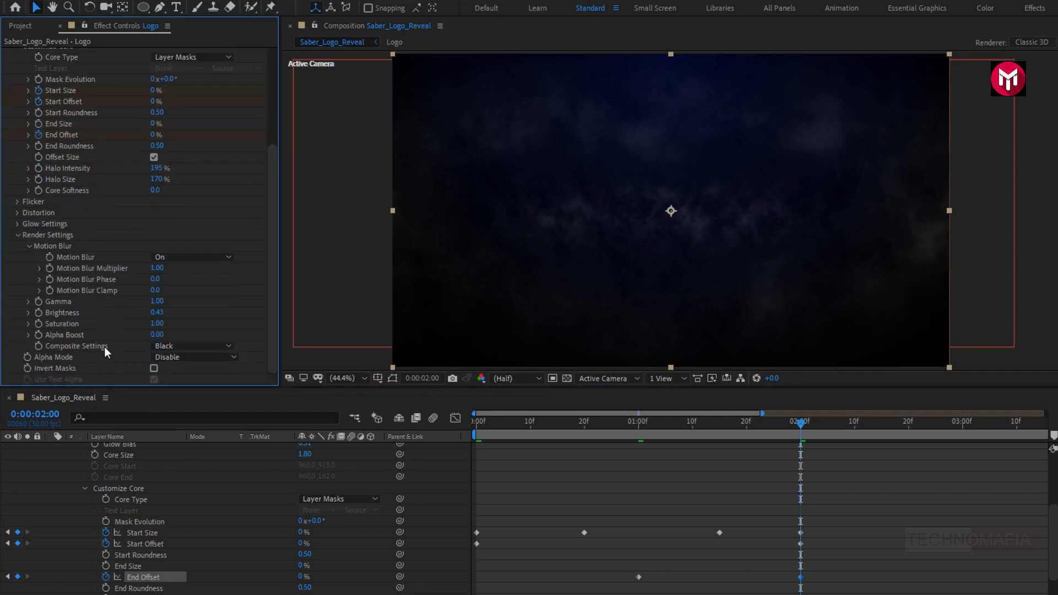
pyautogui.click(181, 346)
pyautogui.click(176, 384)
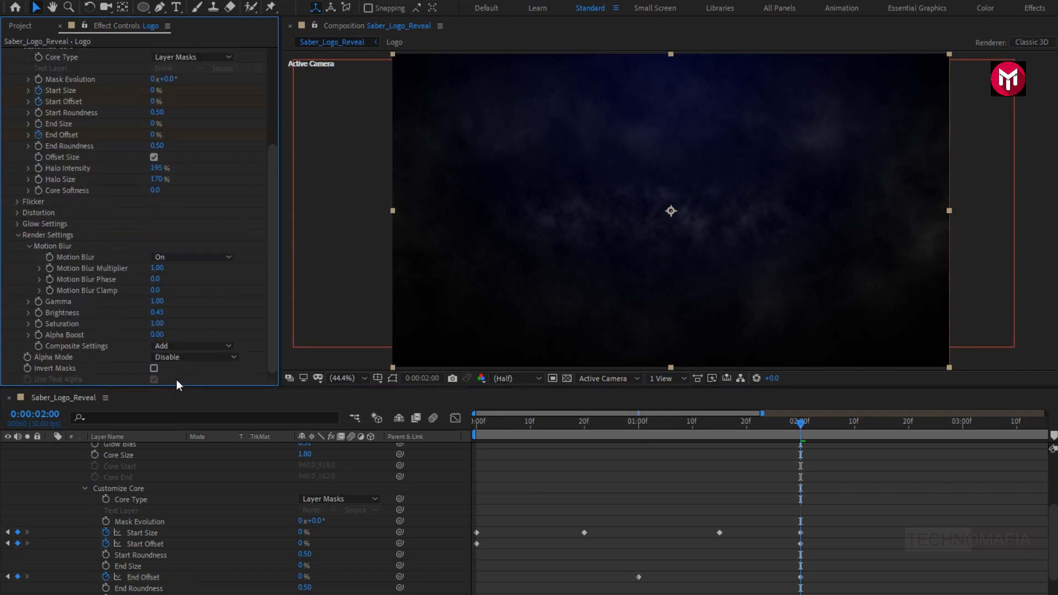
pyautogui.click(170, 357)
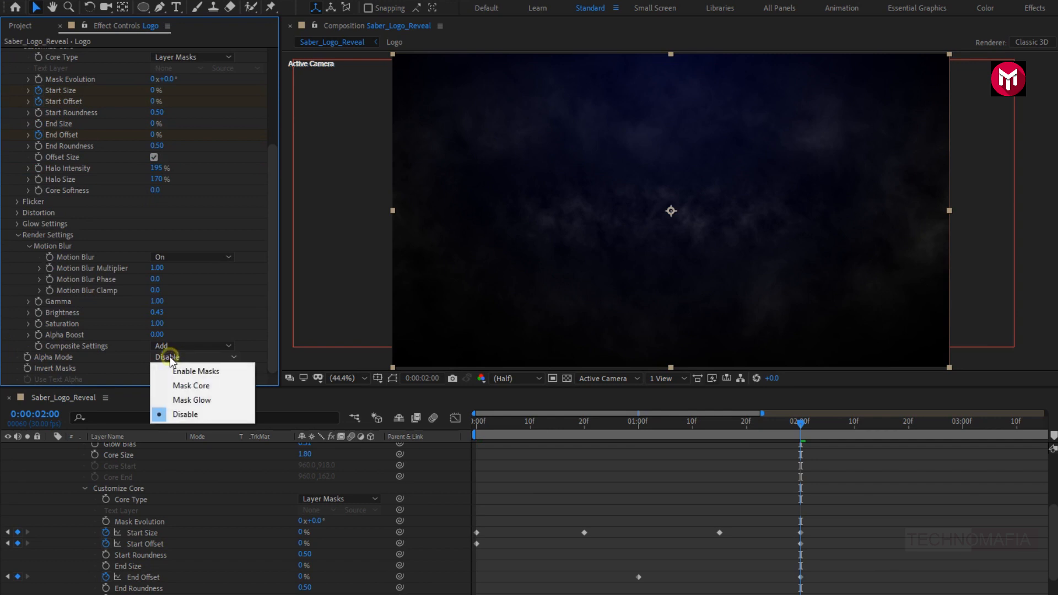
pyautogui.click(176, 386)
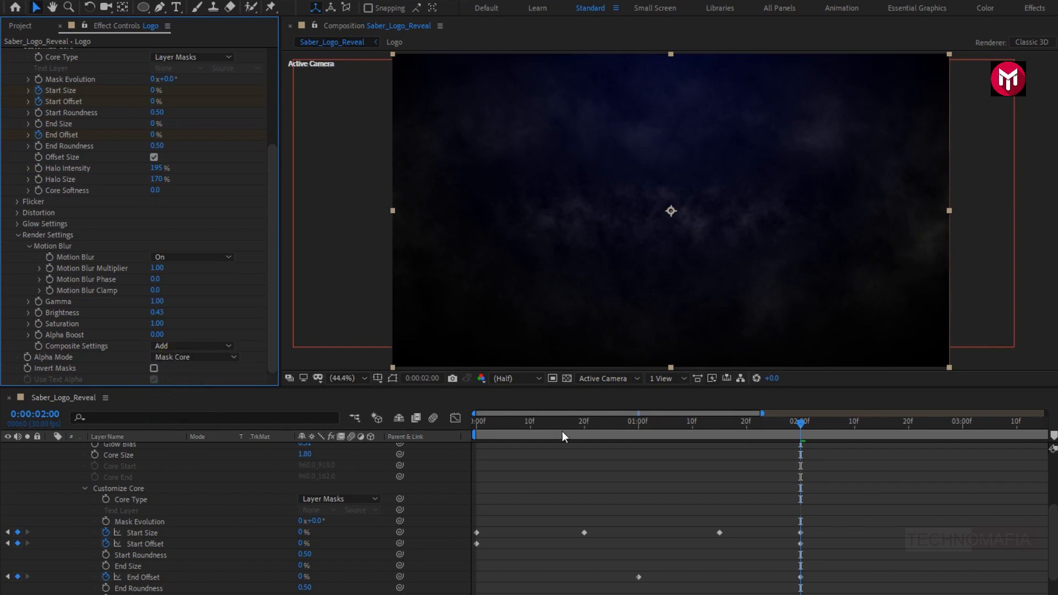
# Preview the combined Saber outlines at several frames between 0:00:00:28 and 0:00:01:16.
pyautogui.click(627, 425)
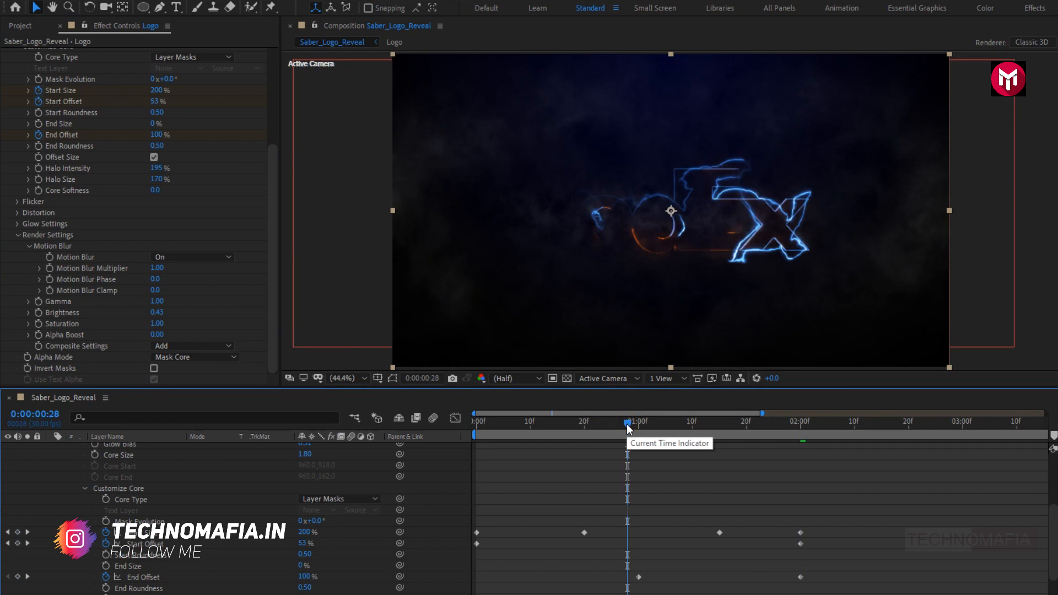
pyautogui.moveTo(626, 425); pyautogui.dragTo(683, 426)
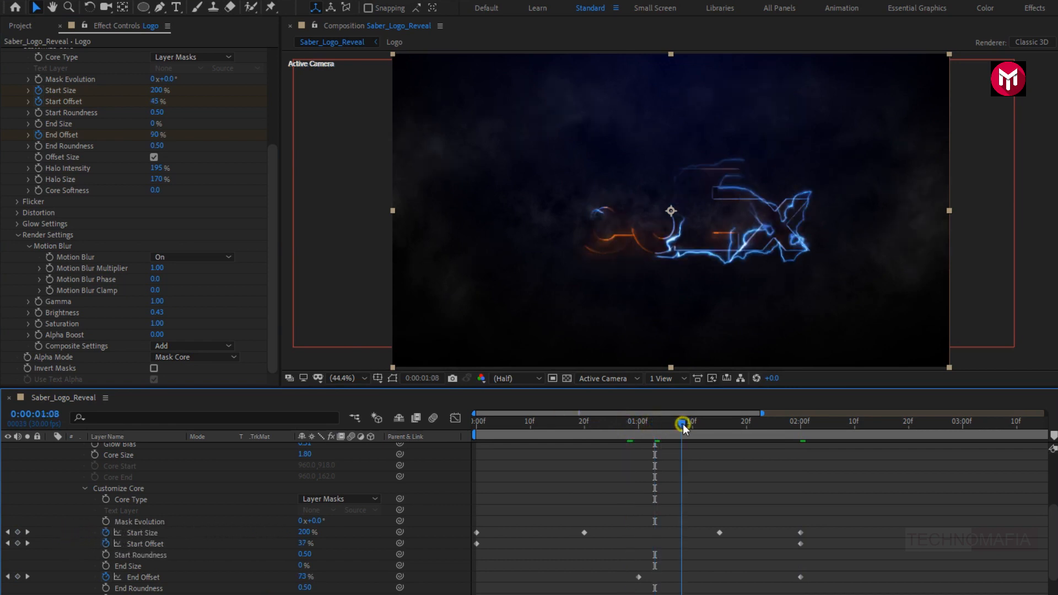
pyautogui.click(701, 425)
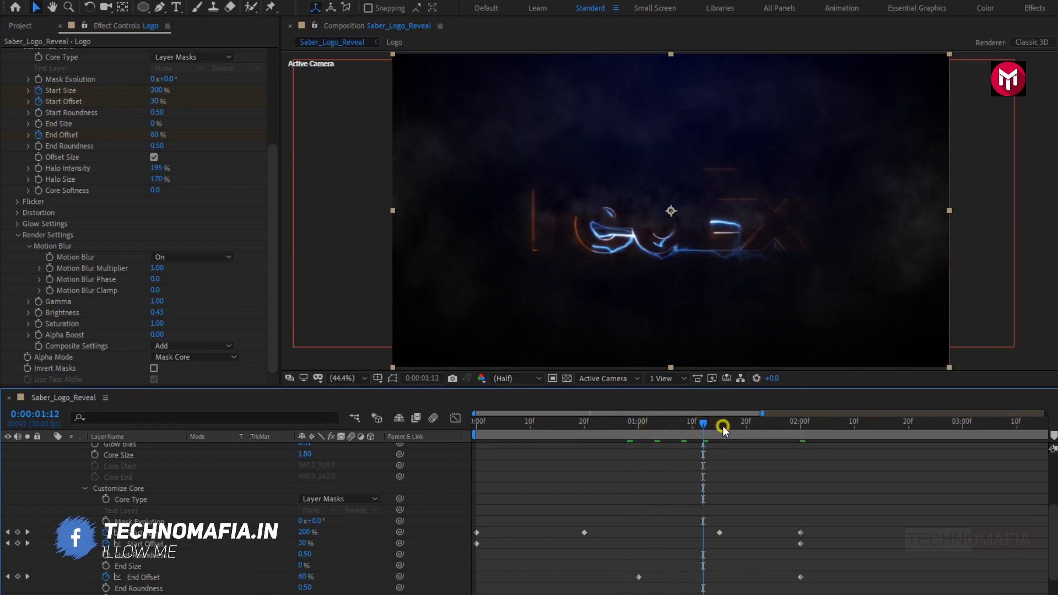
pyautogui.click(722, 425)
# Add a third Saber effect to the Logo layer and give it the Arc Reactor preset.
pyautogui.scroll(3, 175, 480)
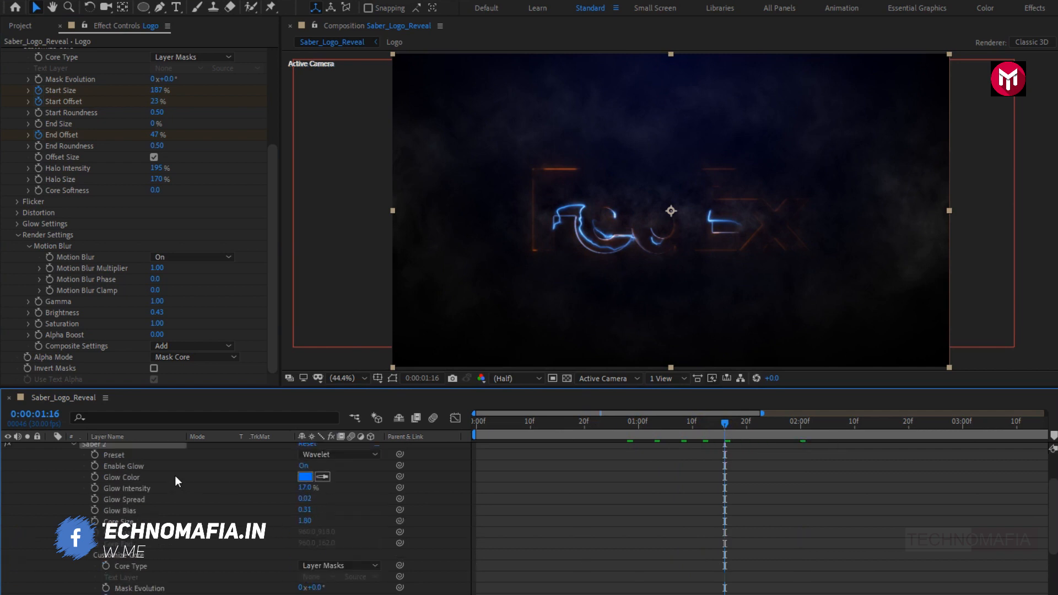
pyautogui.scroll(2, 174, 475)
pyautogui.click(73, 504)
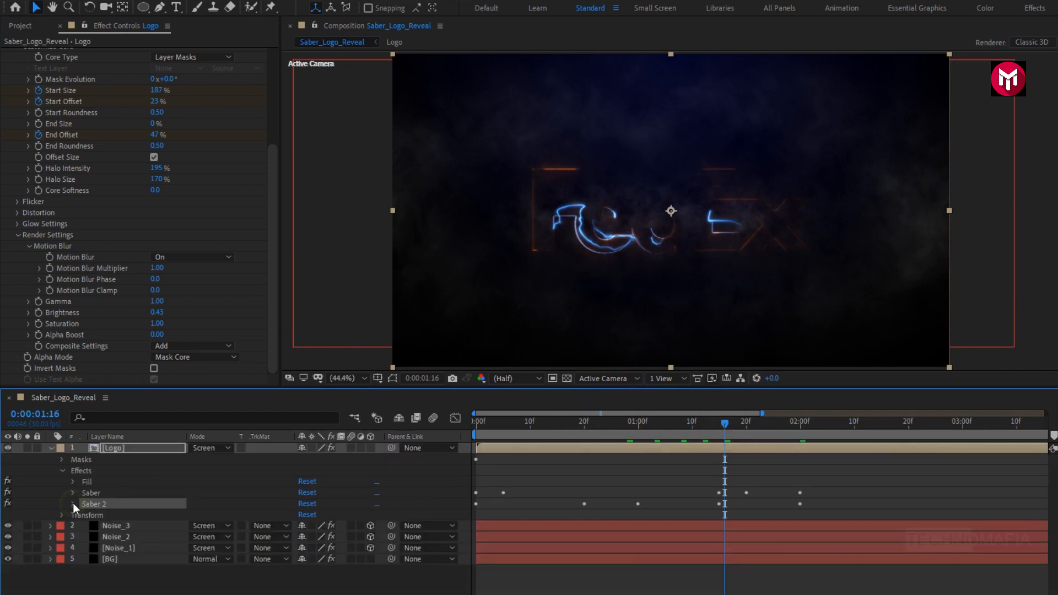
pyautogui.click(107, 450)
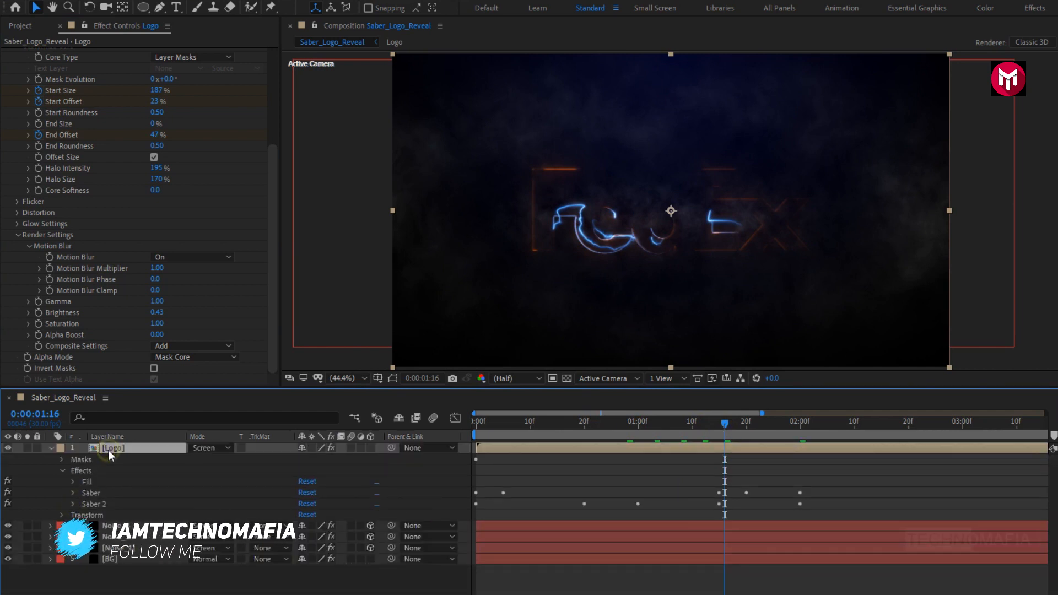
pyautogui.click(139, 8)
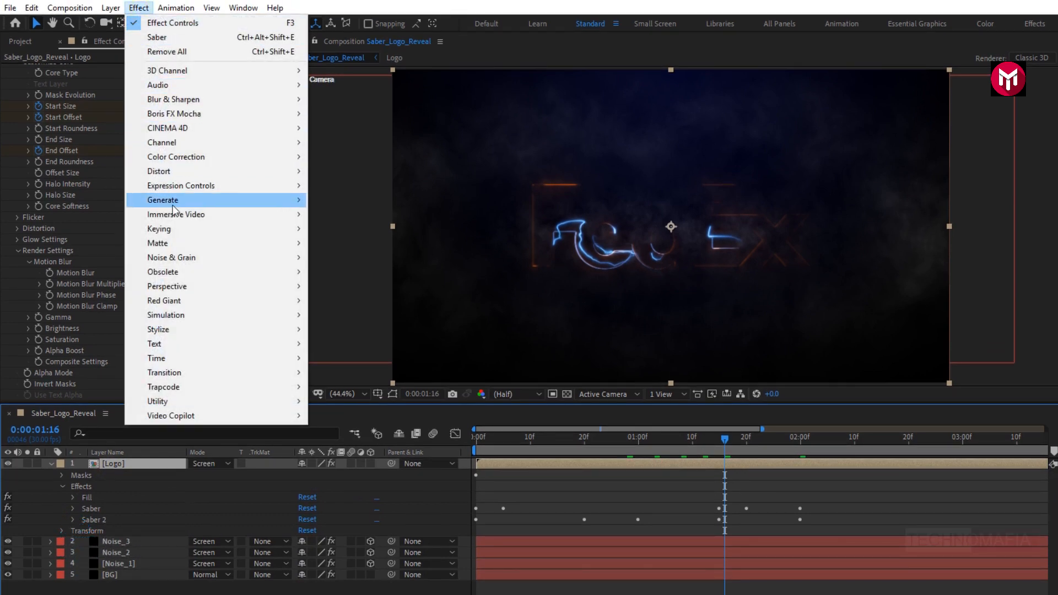
pyautogui.moveTo(284, 416)
pyautogui.click(337, 416)
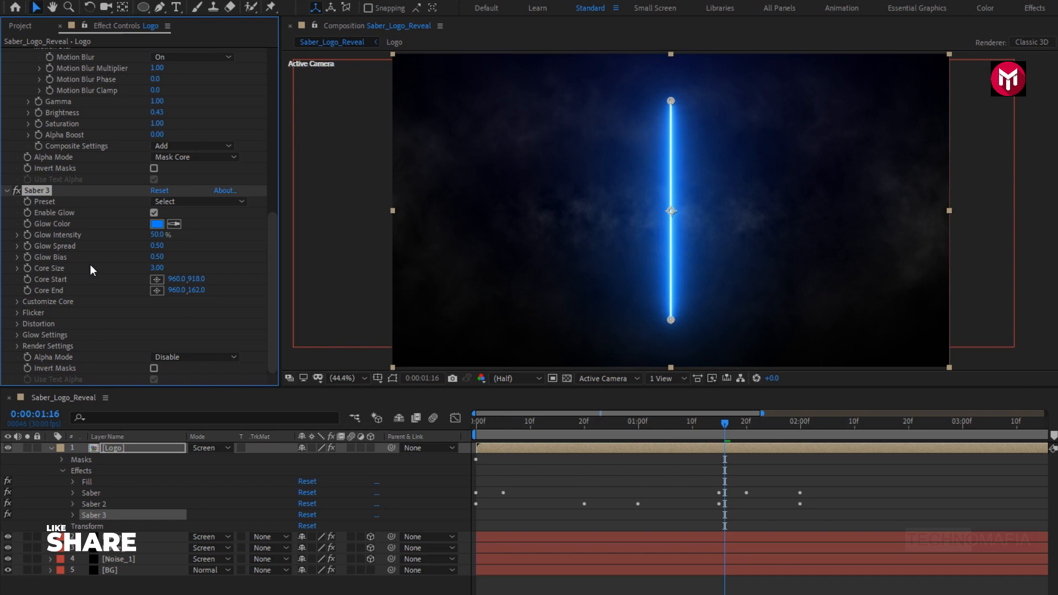
pyautogui.click(187, 203)
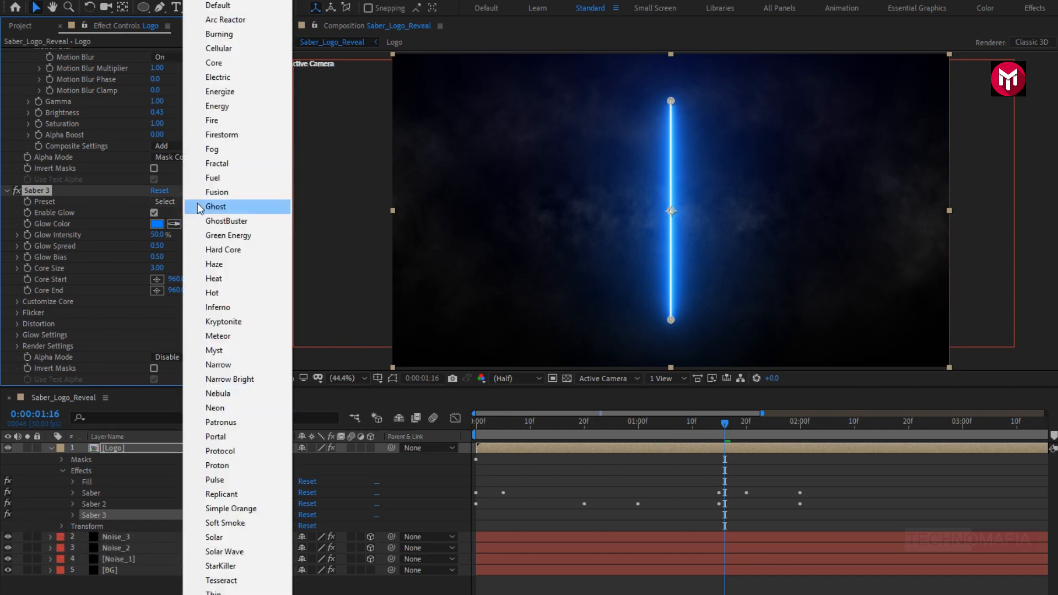
pyautogui.click(225, 19)
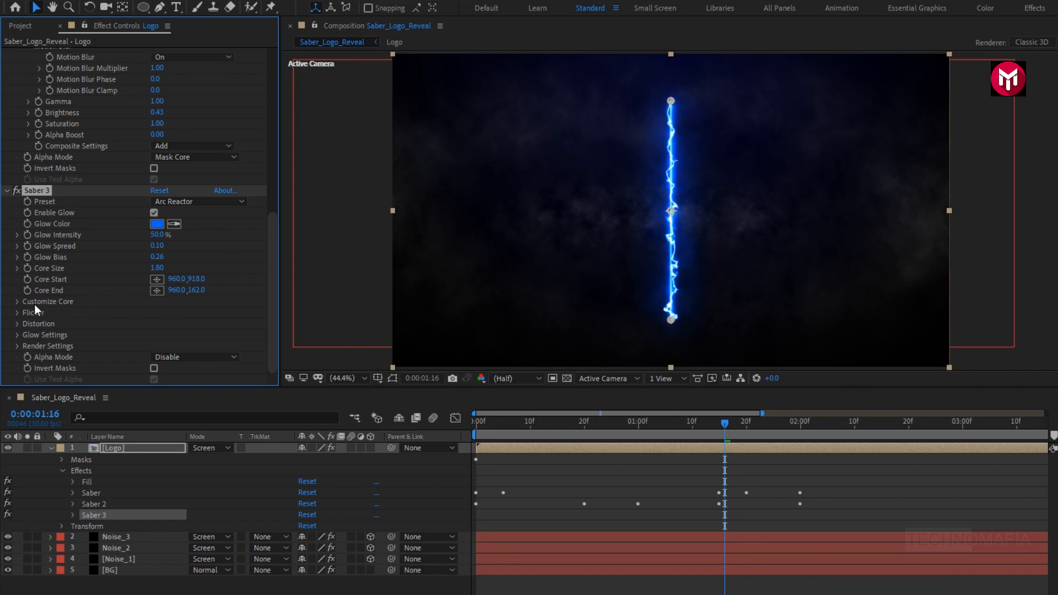
# Set Saber 3's core type to Layer Masks.
pyautogui.click(16, 302)
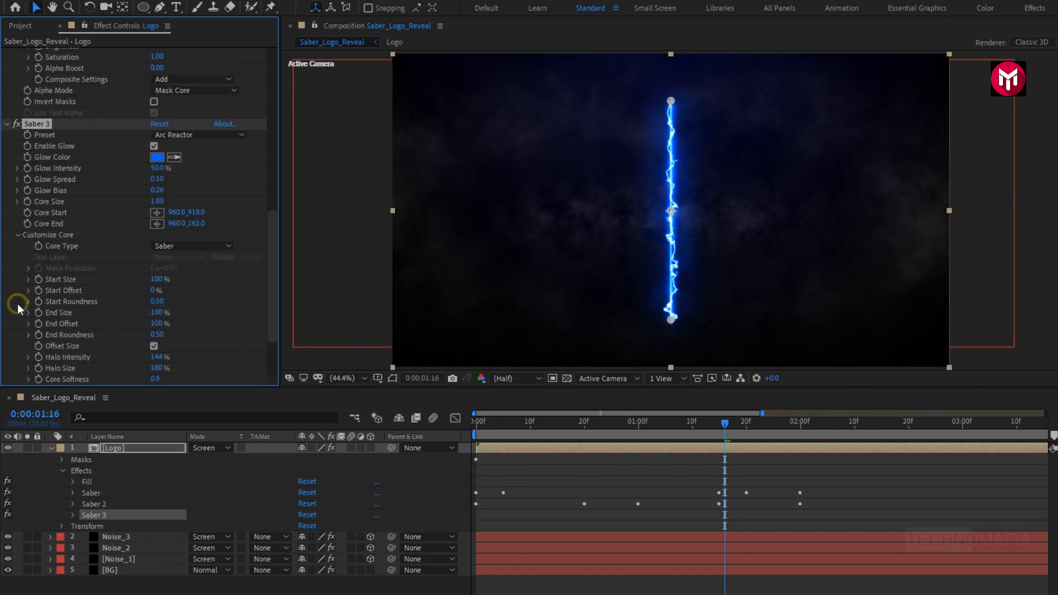
pyautogui.click(169, 245)
pyautogui.click(179, 276)
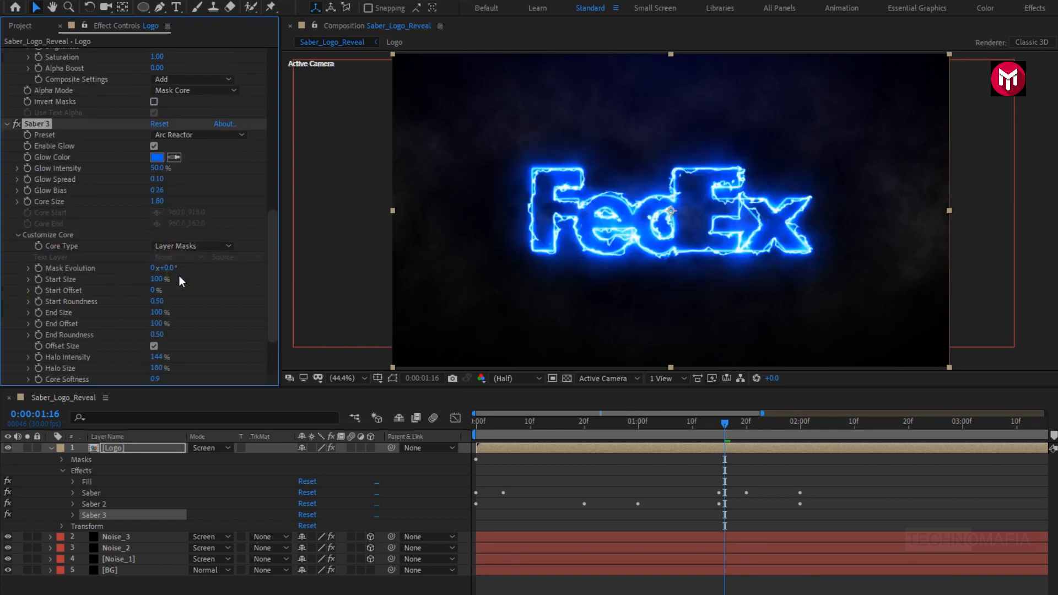
# Keyframe Saber 3's Start Size at 0% at 0:00:01:00 and 200% at 0:00:02:00.
pyautogui.click(638, 426)
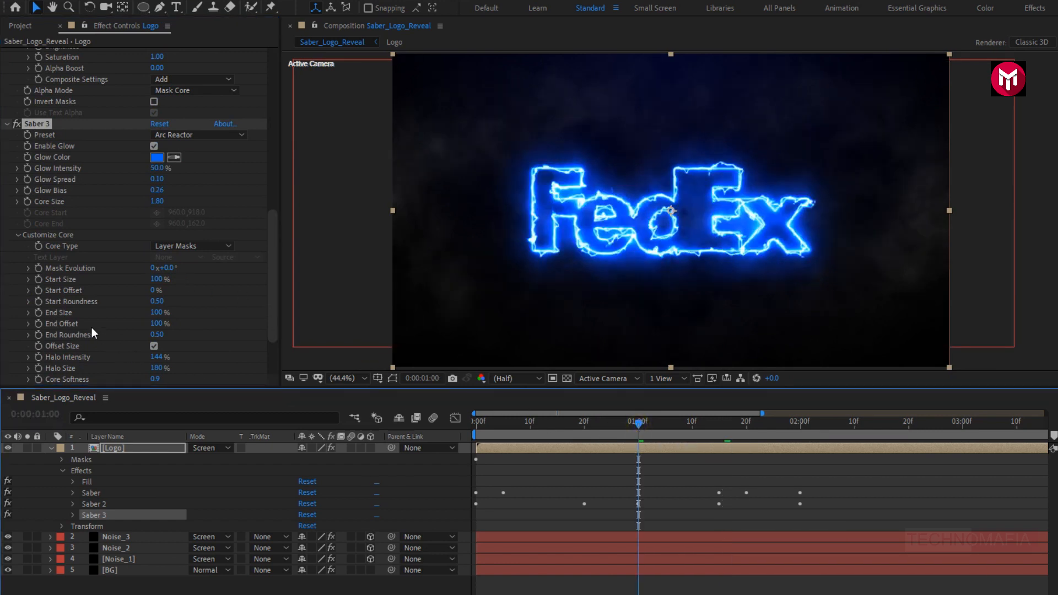
pyautogui.click(39, 279)
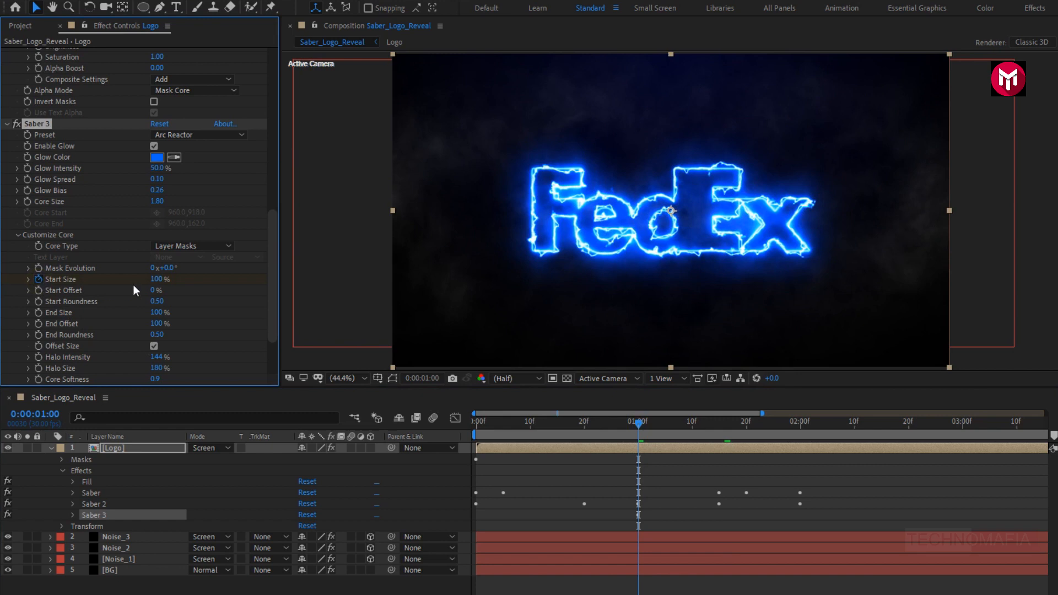
pyautogui.click(156, 280)
pyautogui.write('0')
pyautogui.press('Return')
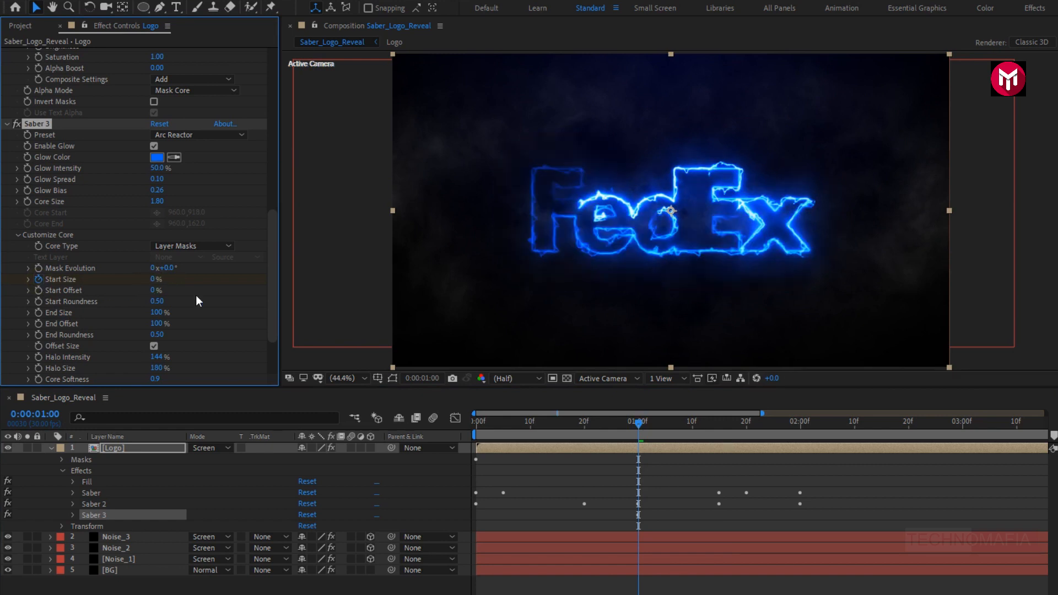
pyautogui.click(802, 427)
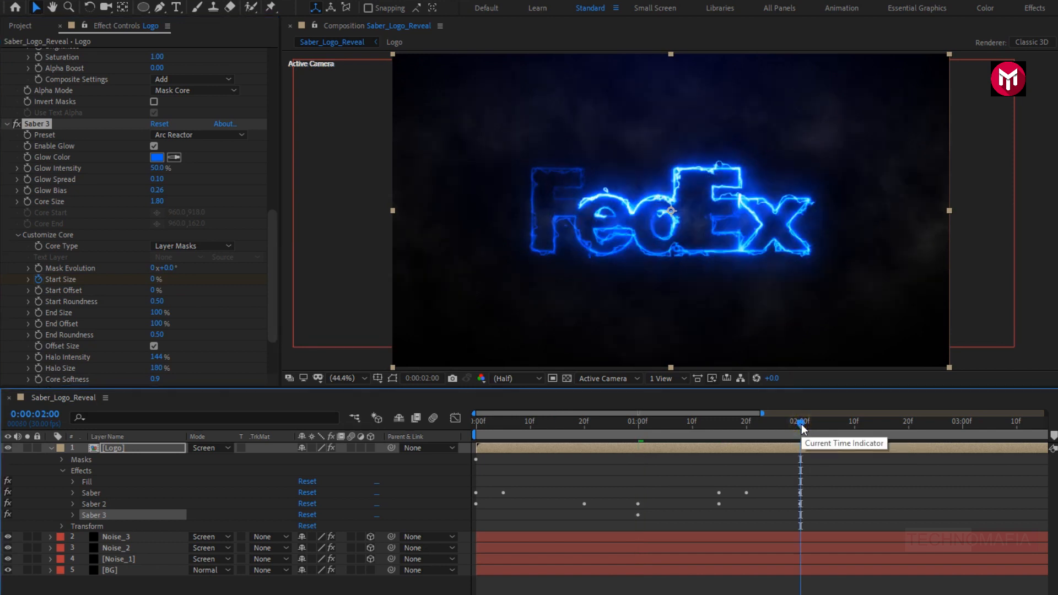
pyautogui.click(155, 279)
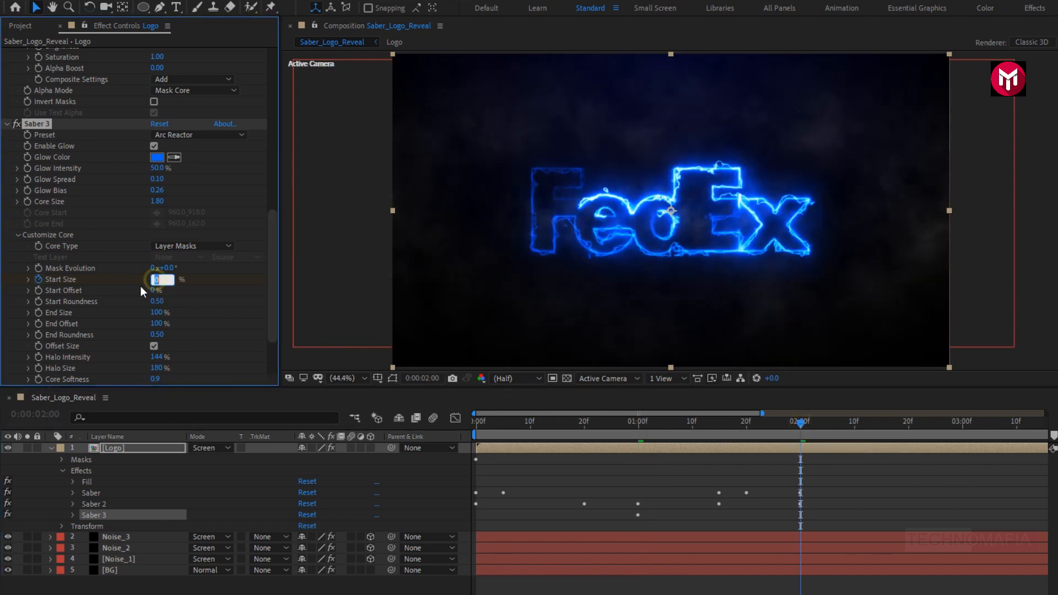
pyautogui.write('200')
pyautogui.press('Return')
# Add a keyframe to Saber 3's Start Size at 0:00:03:00 that holds it at 200%.
pyautogui.click(962, 422)
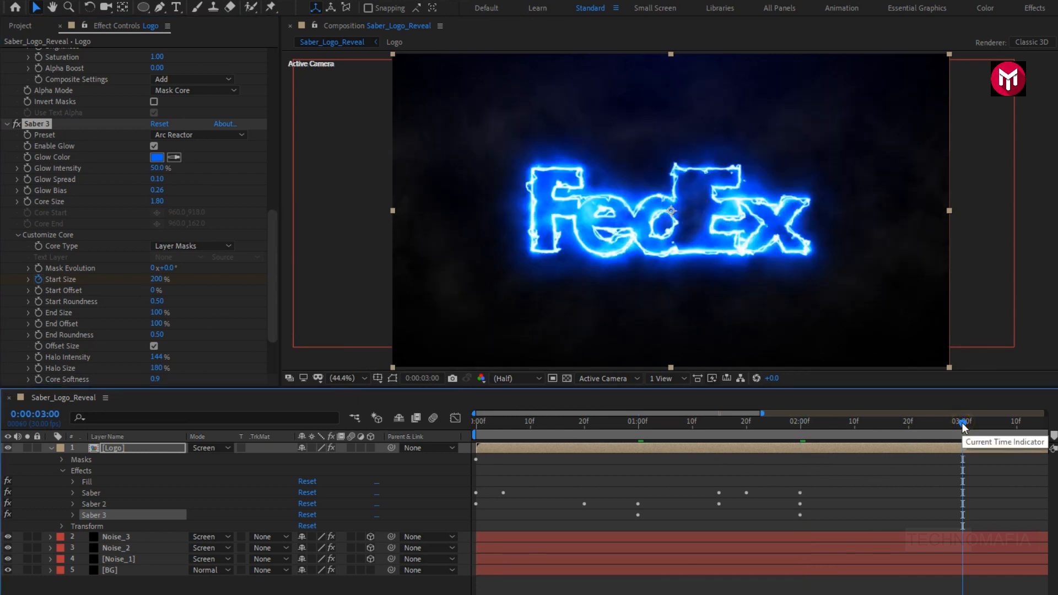
pyautogui.click(72, 514)
pyautogui.click(83, 559)
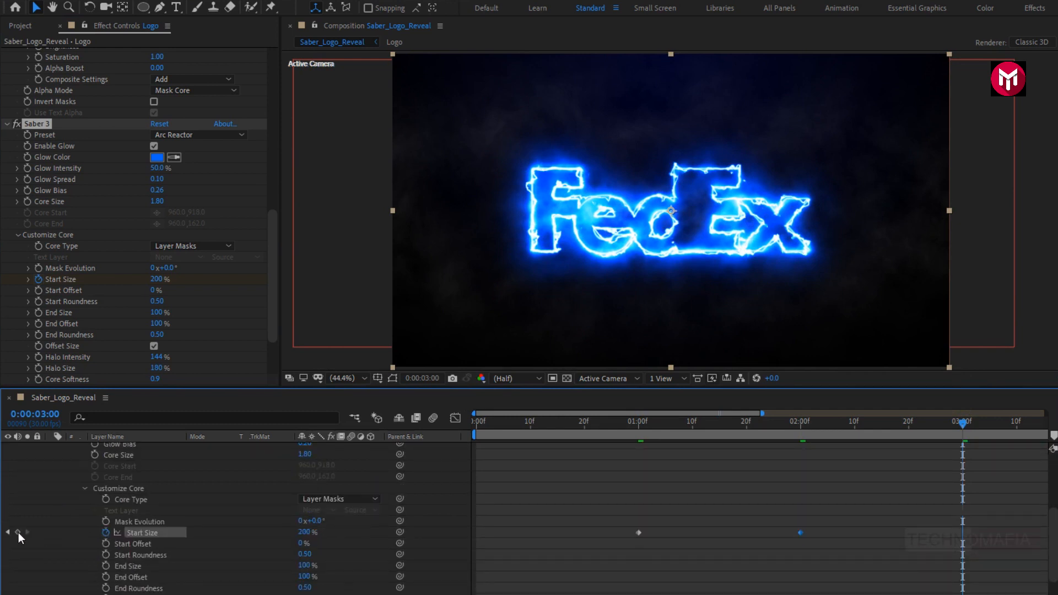
pyautogui.click(19, 532)
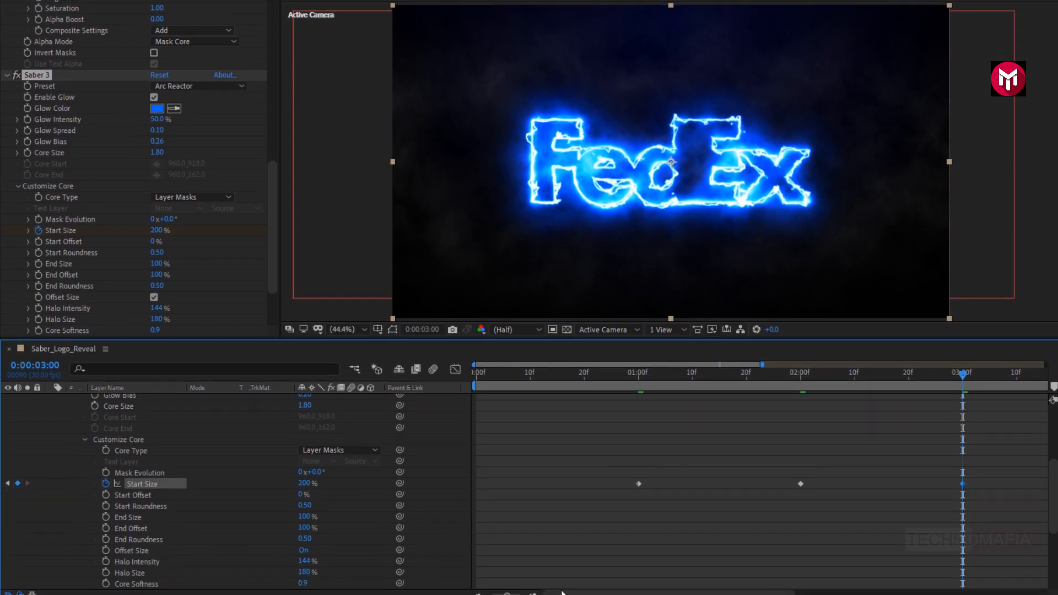
# Keyframe Saber 3's Start Size at 0% at 0:00:04:00.
pyautogui.moveTo(562, 592); pyautogui.dragTo(618, 591)
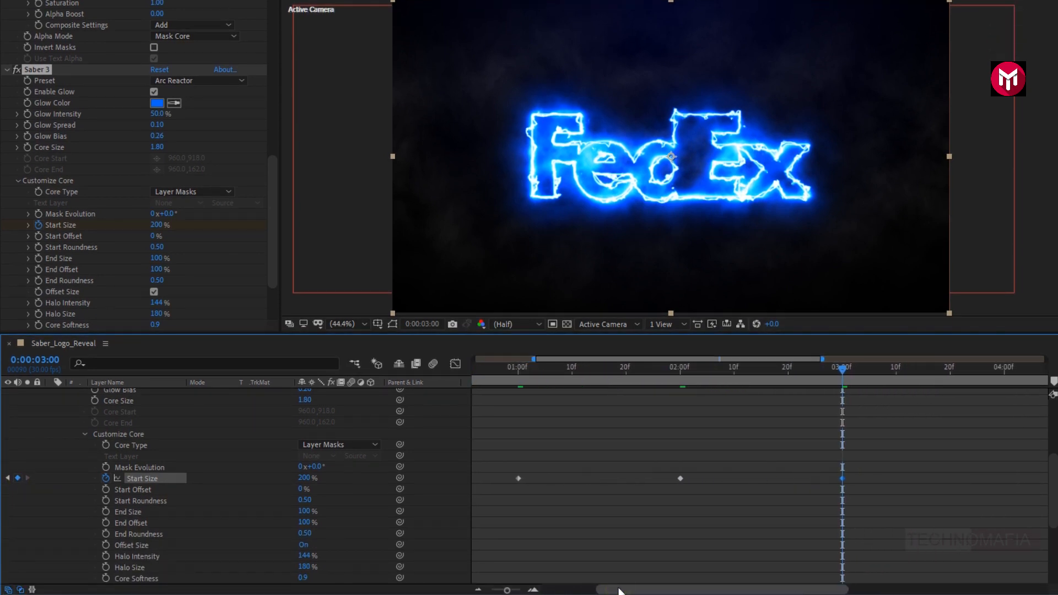
pyautogui.click(1003, 371)
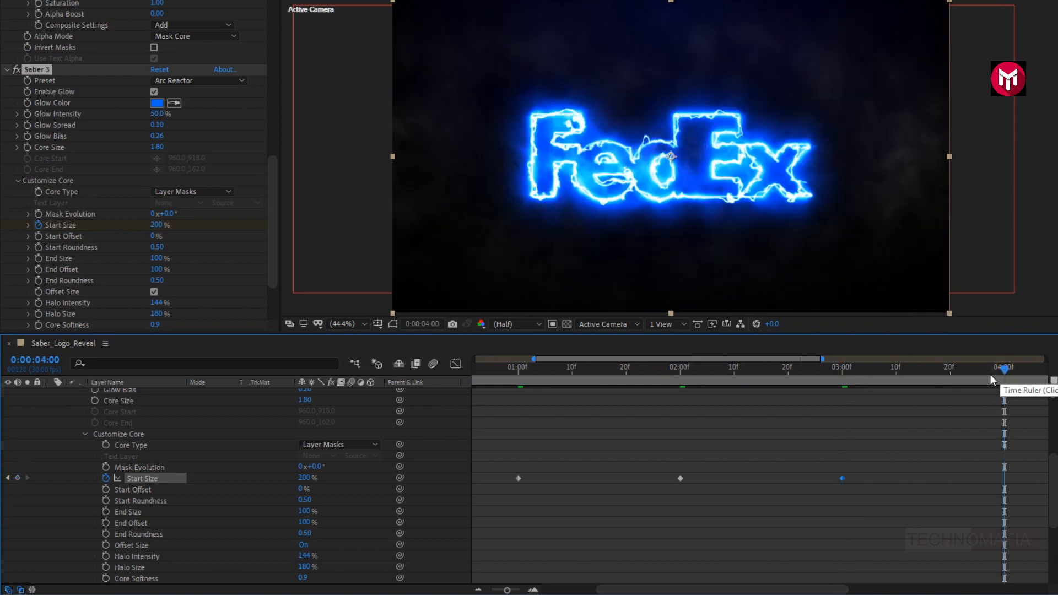
pyautogui.click(305, 478)
pyautogui.write('0')
pyautogui.press('Return')
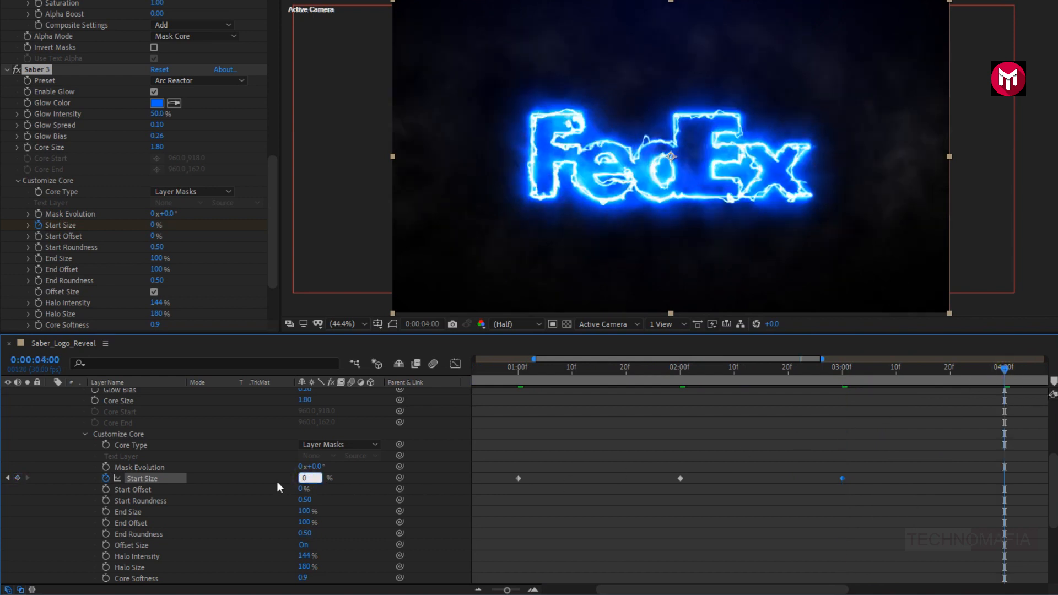
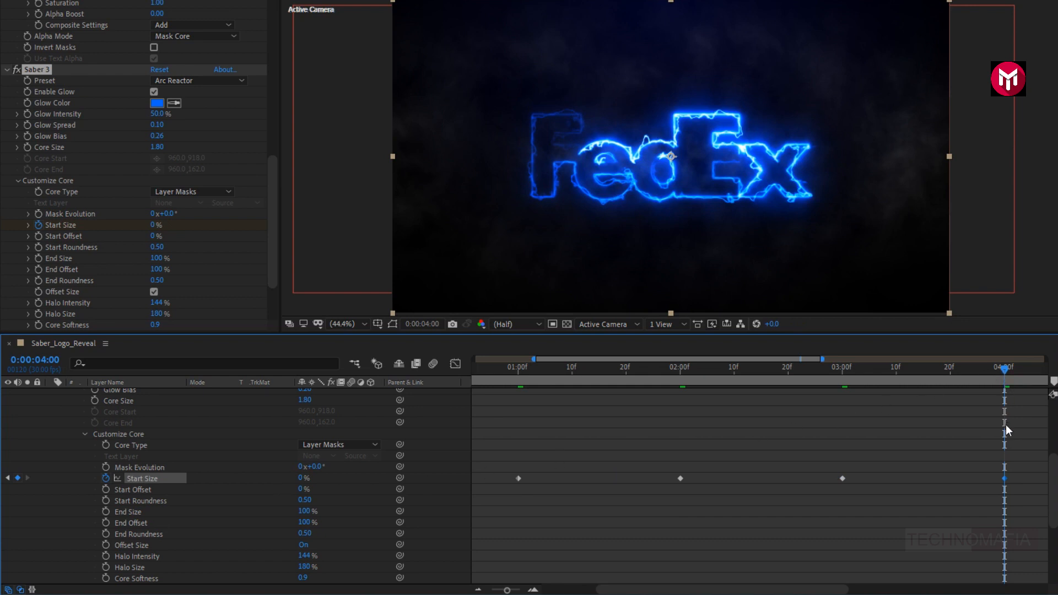
# Keyframe Saber 3's Start Offset at 0% at 0:00:04:00 and 100% at 0:00:01:00.
pyautogui.click(104, 490)
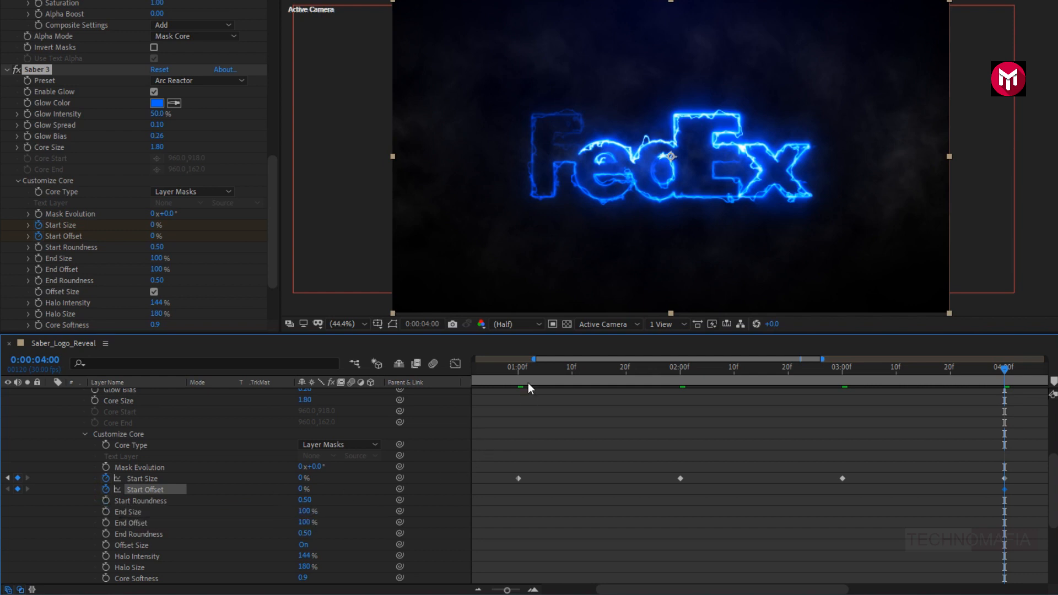
pyautogui.click(518, 372)
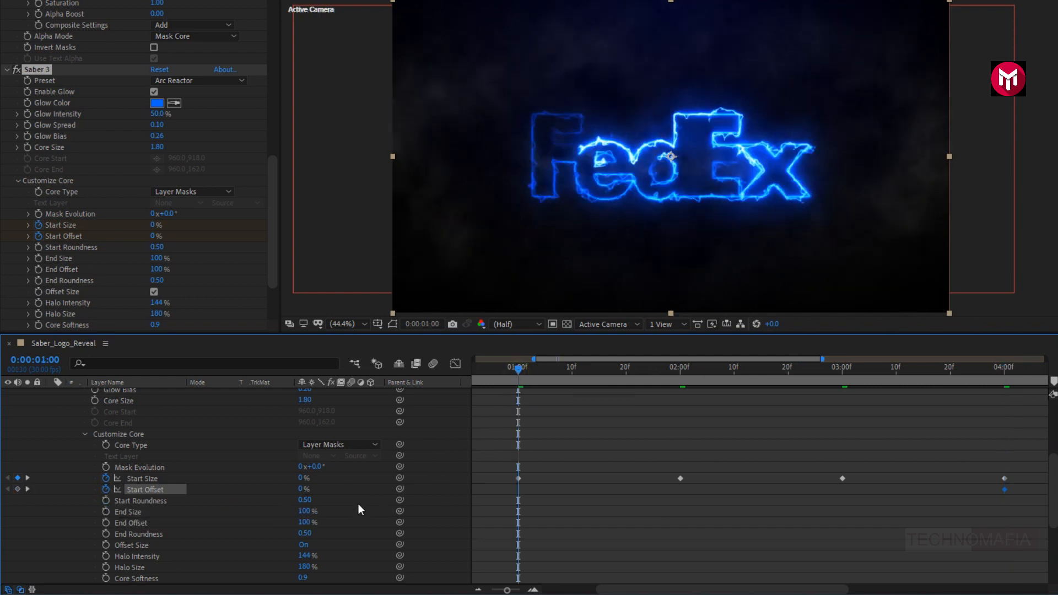
pyautogui.click(303, 489)
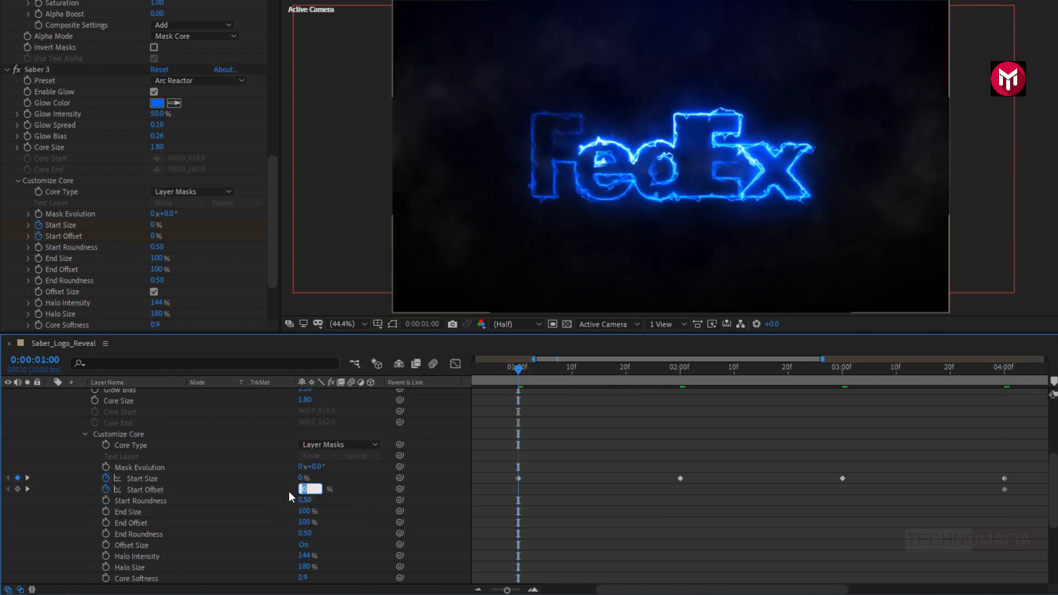
pyautogui.write('100')
pyautogui.press('Return')
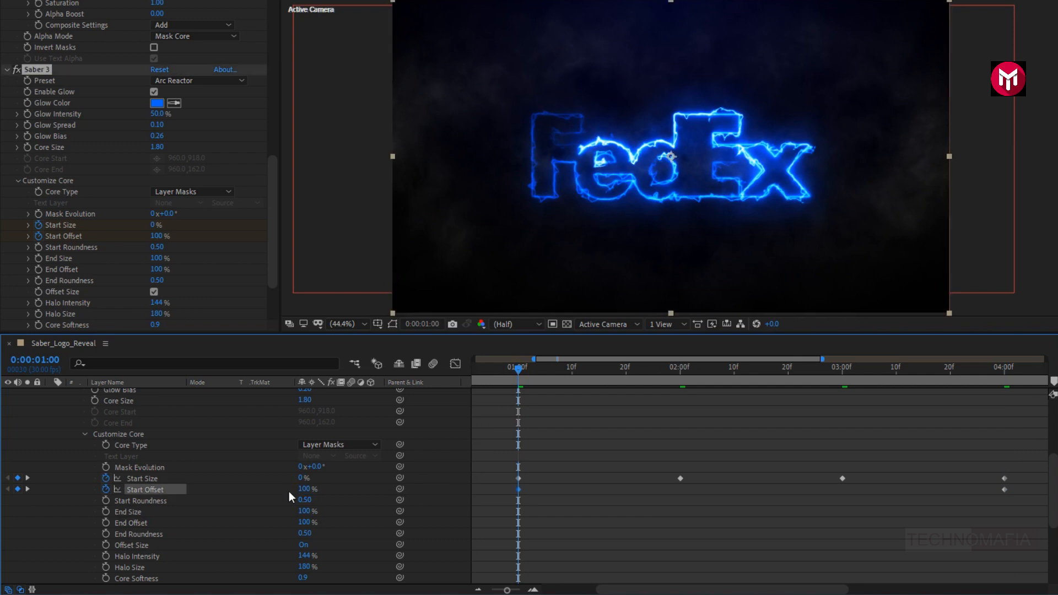
# Open Saber 3's End Size value for editing at 0:00:01:00.
pyautogui.click(304, 510)
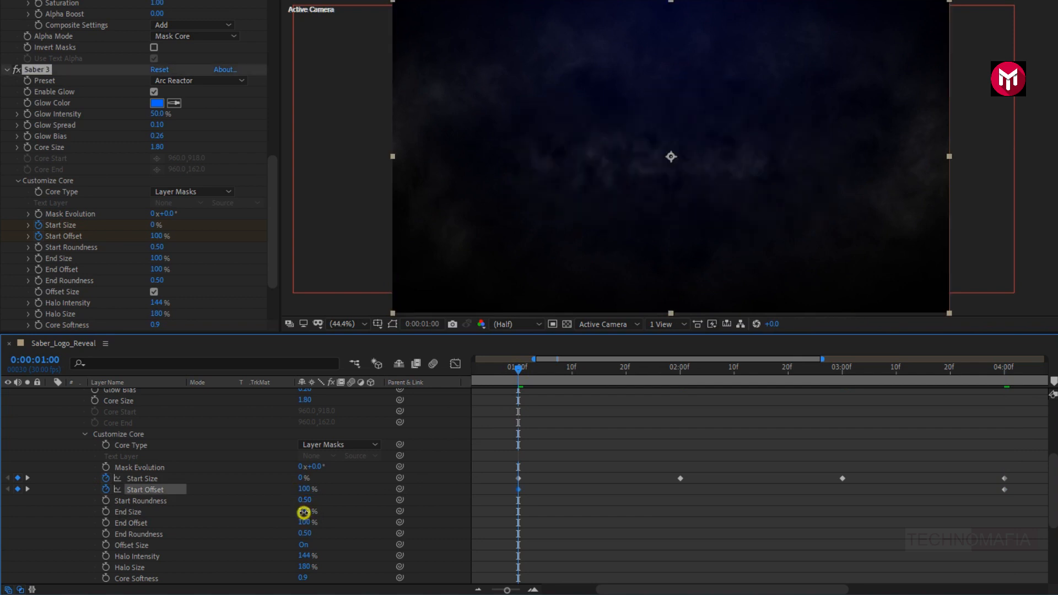
# Set Saber 3's End Size to 0% and keyframe its End Offset from 100% at 3 seconds to 0% at 4 seconds.
pyautogui.write('0')
pyautogui.press('Return')
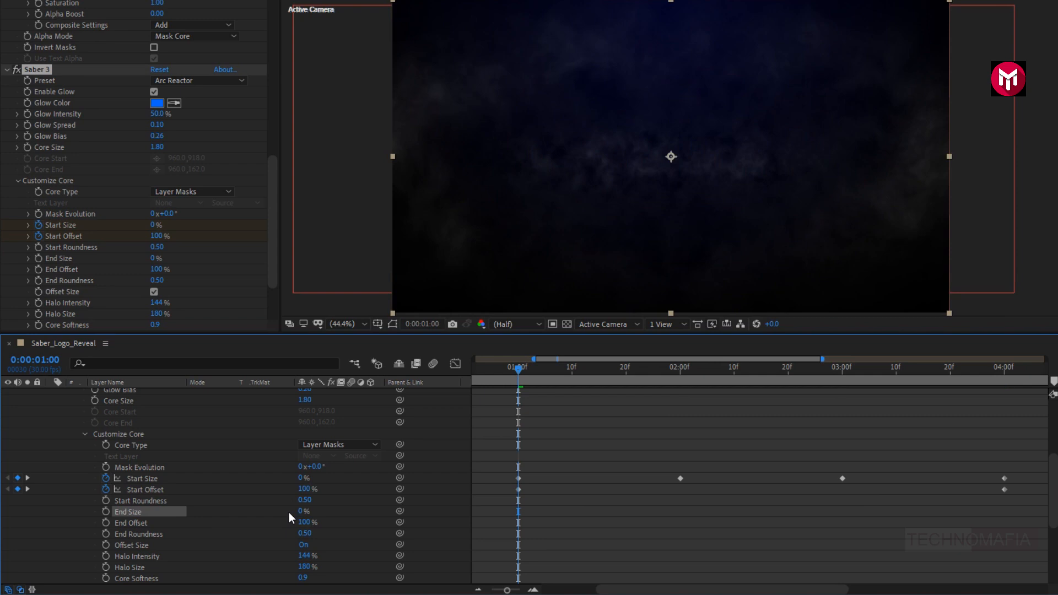
pyautogui.click(842, 370)
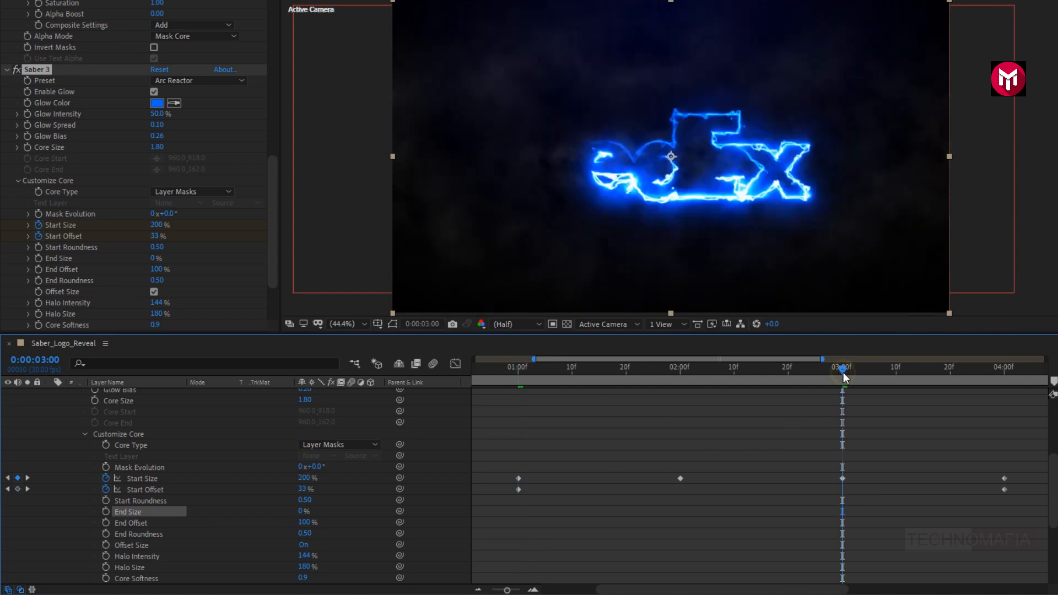
pyautogui.click(106, 522)
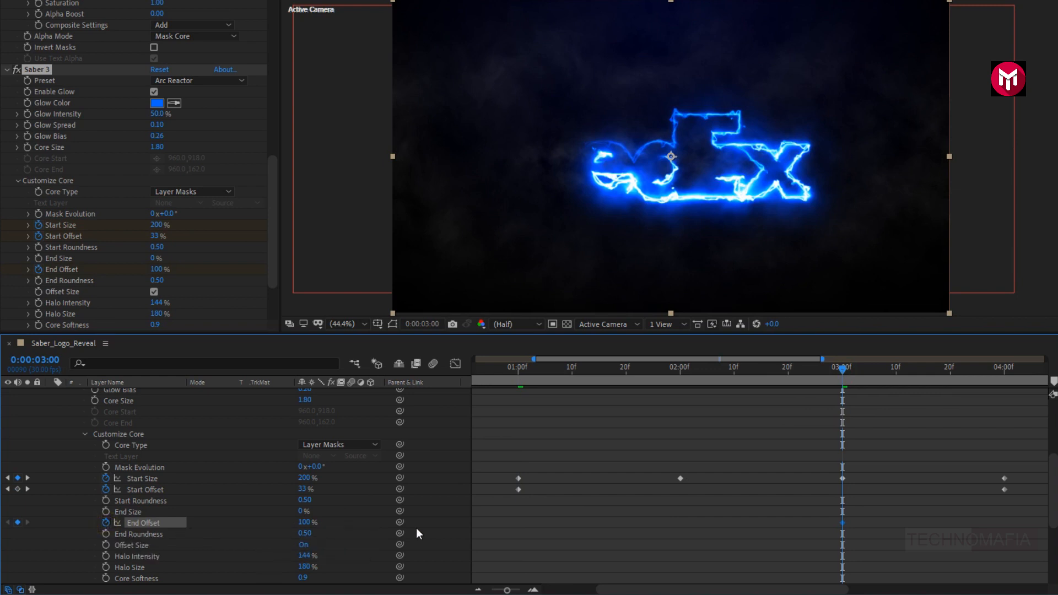
pyautogui.click(1004, 369)
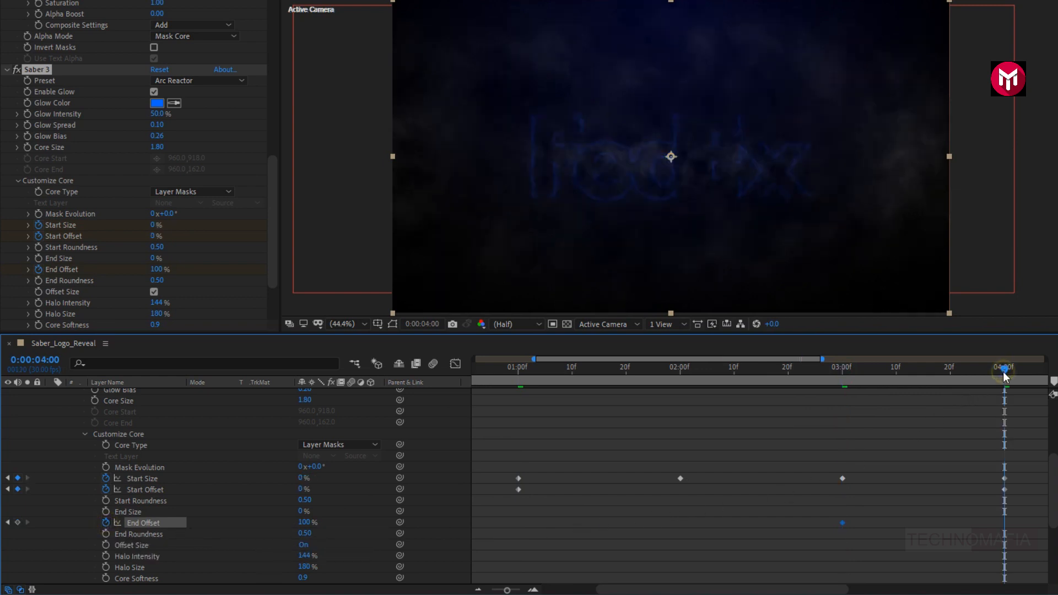
pyautogui.click(306, 522)
pyautogui.write('0')
pyautogui.press('Return')
# Set Saber 3's Composite Settings to Add and its Alpha Mode to Mask Core.
pyautogui.scroll(-3, 81, 327)
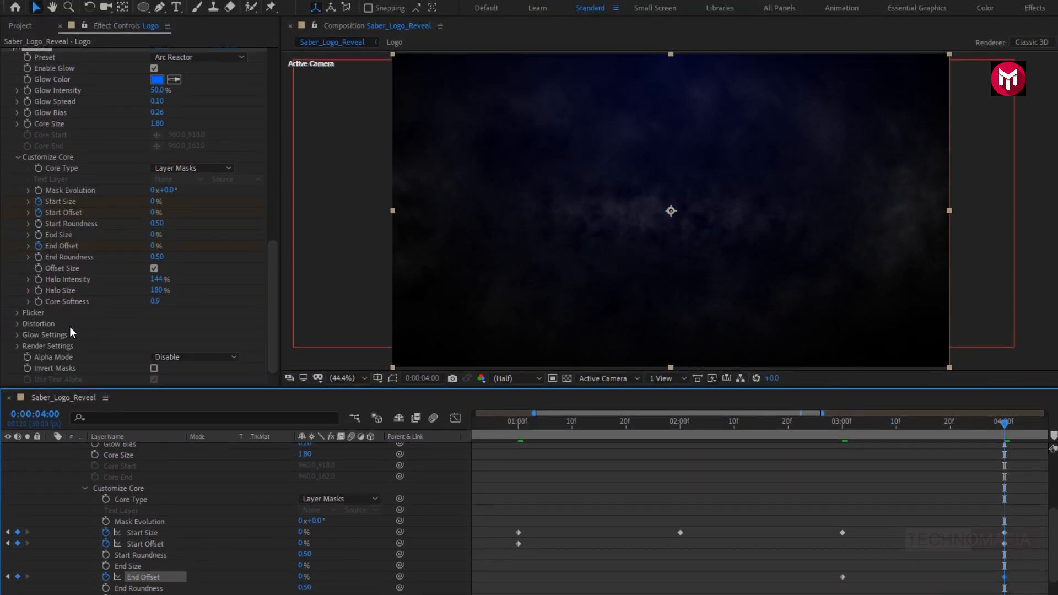
pyautogui.click(18, 345)
pyautogui.scroll(-4, 18, 344)
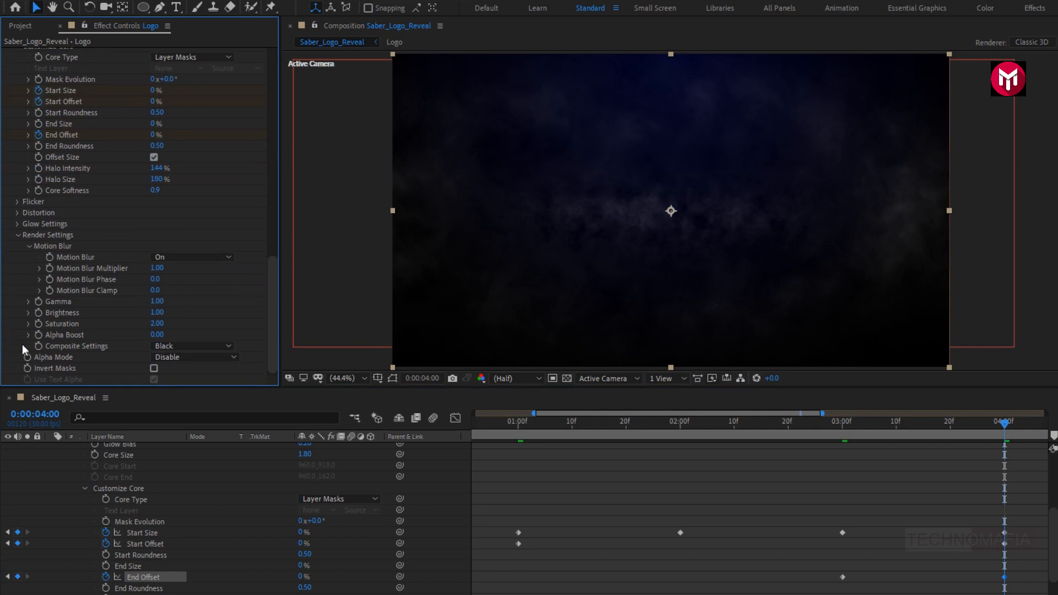
pyautogui.click(156, 346)
pyautogui.click(163, 385)
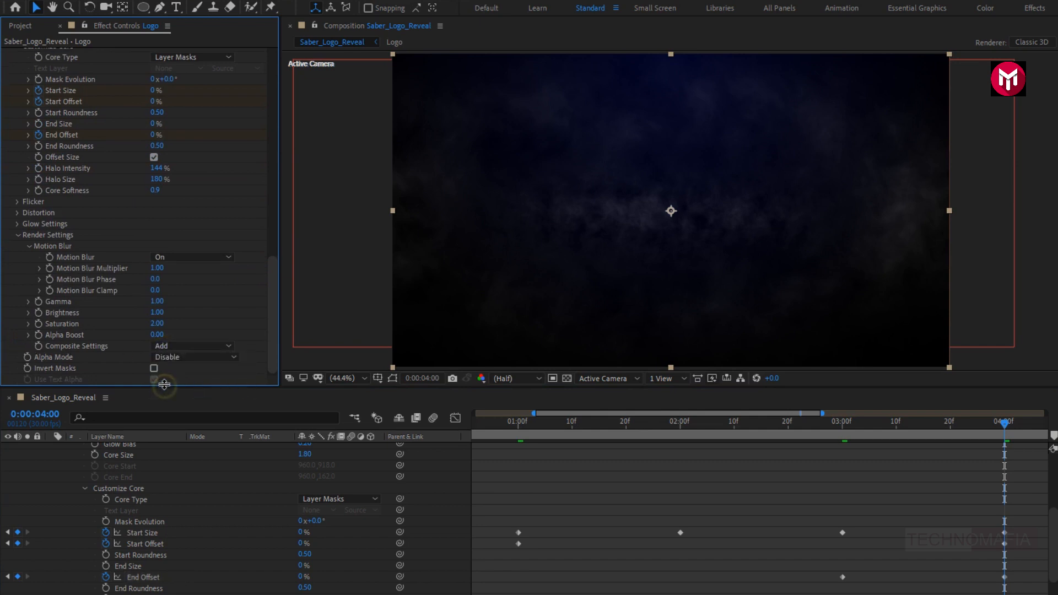
pyautogui.click(162, 358)
pyautogui.click(164, 381)
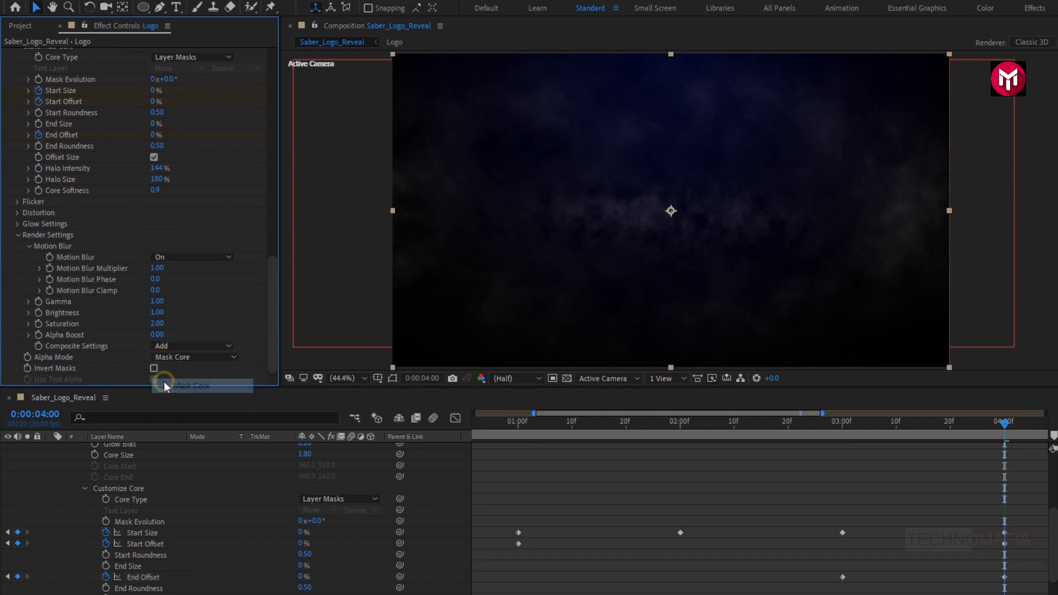
# Collapse the settings of the Saber 3 and Saber 2 effects on the Logo layer.
pyautogui.scroll(4, 78, 312)
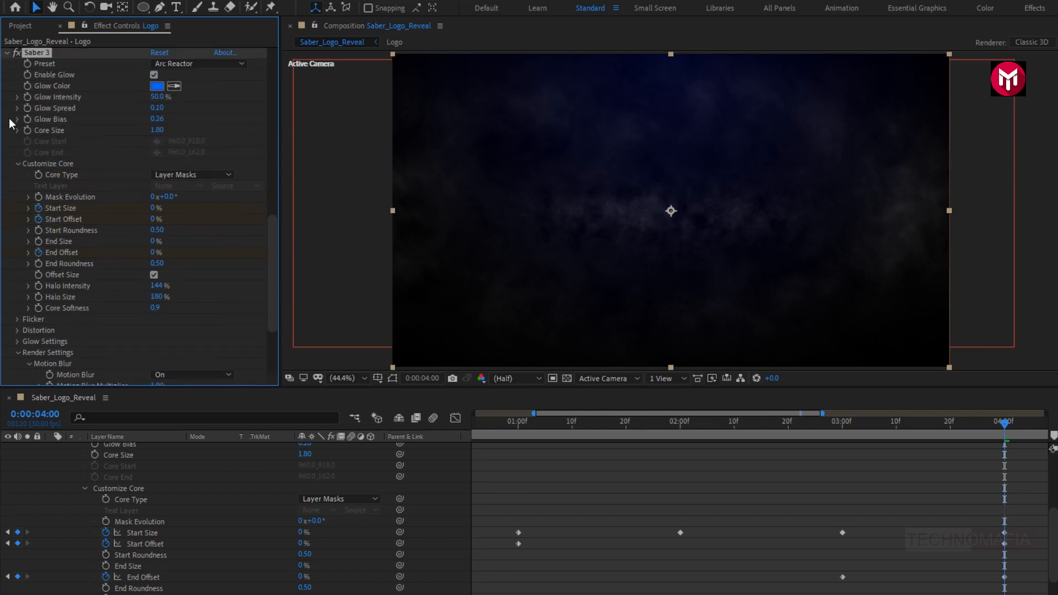
pyautogui.click(9, 53)
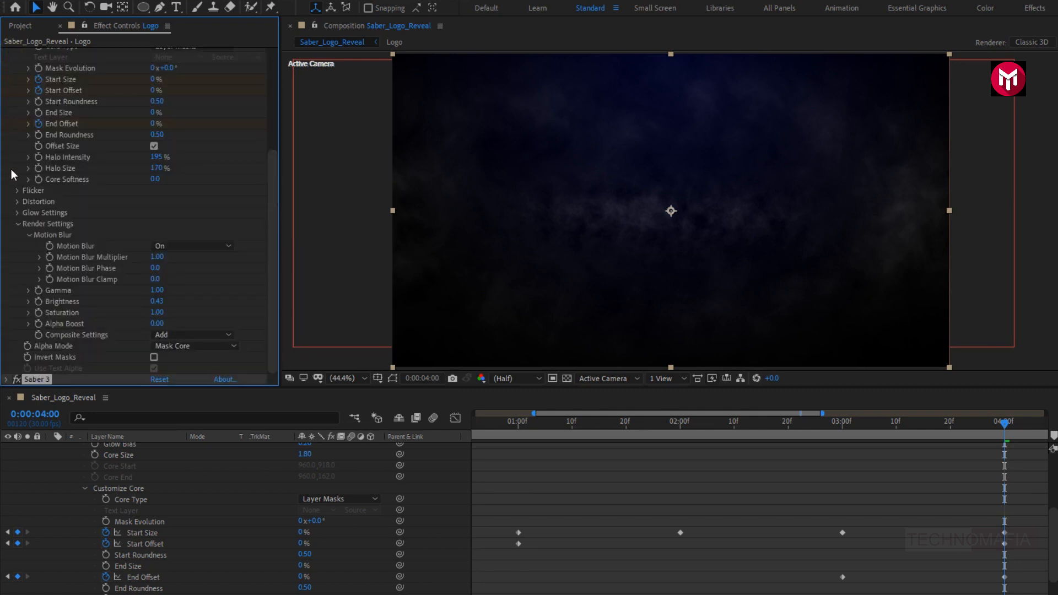
pyautogui.scroll(5, 11, 165)
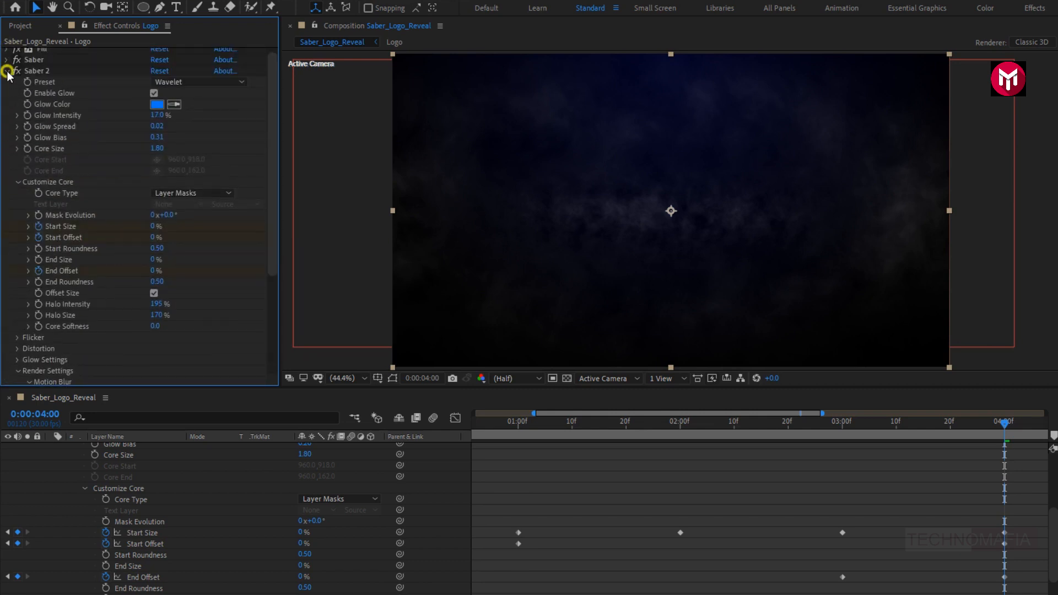
pyautogui.click(8, 71)
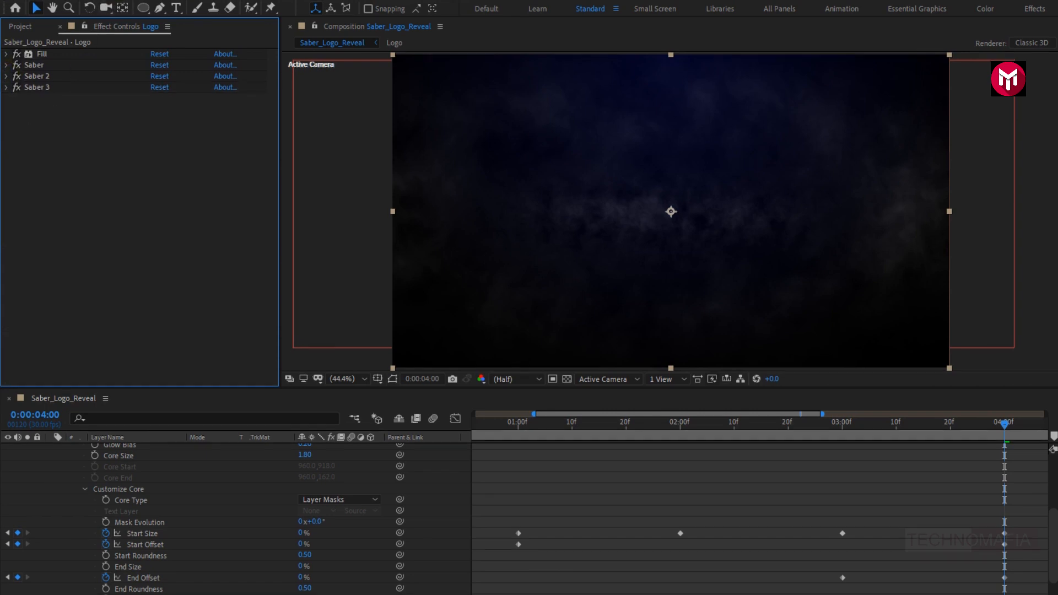
# Apply a fourth Video Copilot Saber effect to the Logo layer and choose the Haze preset.
pyautogui.click(139, 7)
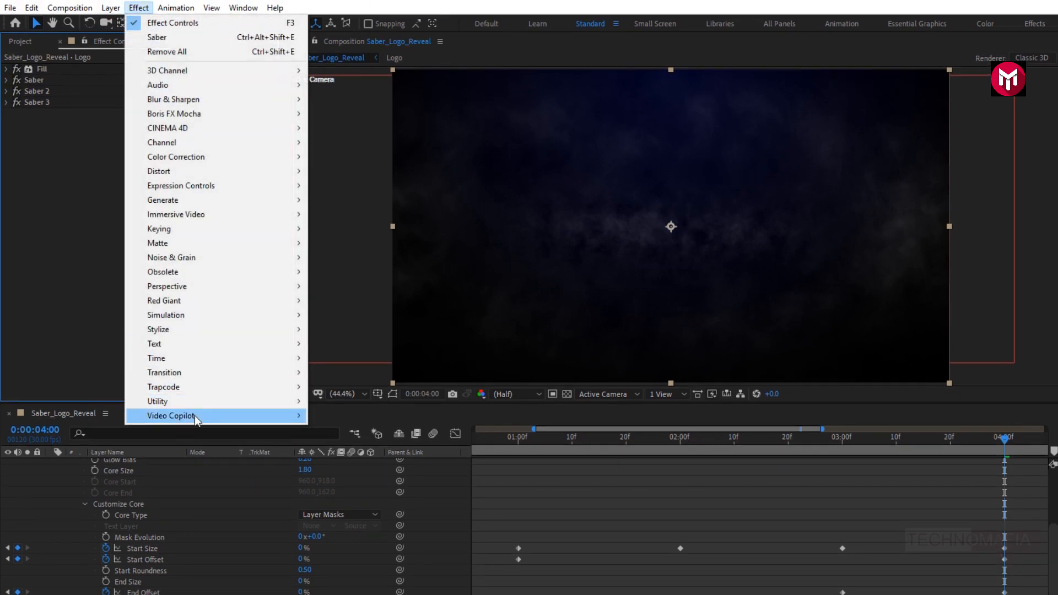
pyautogui.moveTo(196, 416)
pyautogui.click(325, 417)
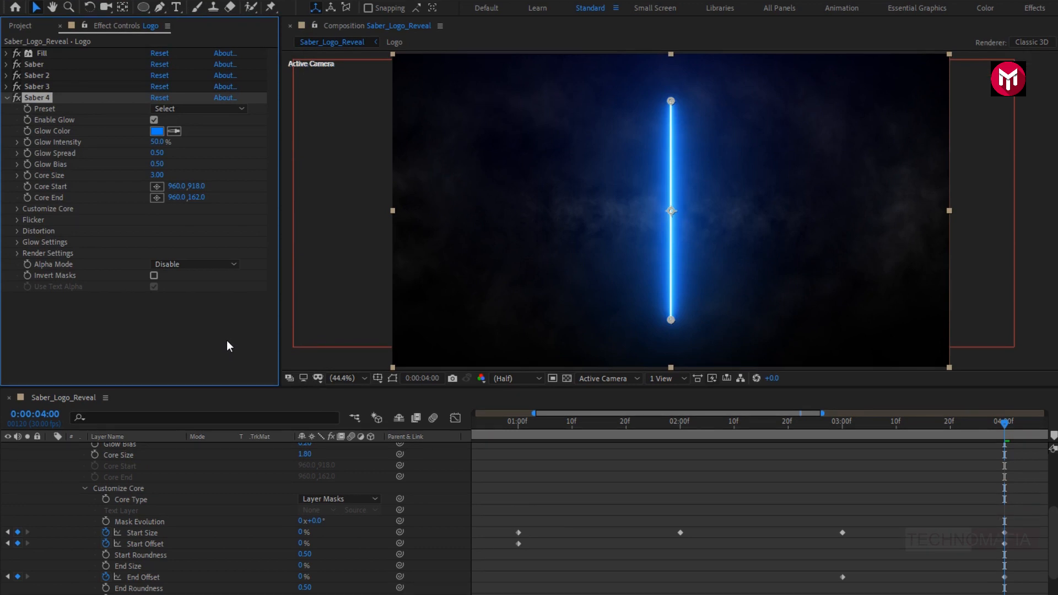
pyautogui.click(160, 108)
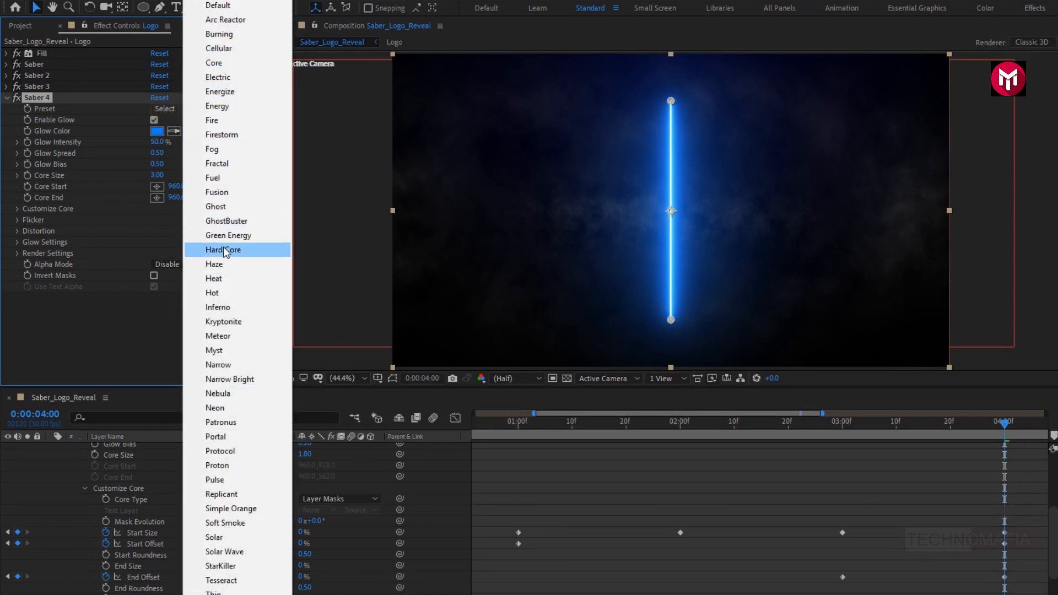
pyautogui.click(223, 261)
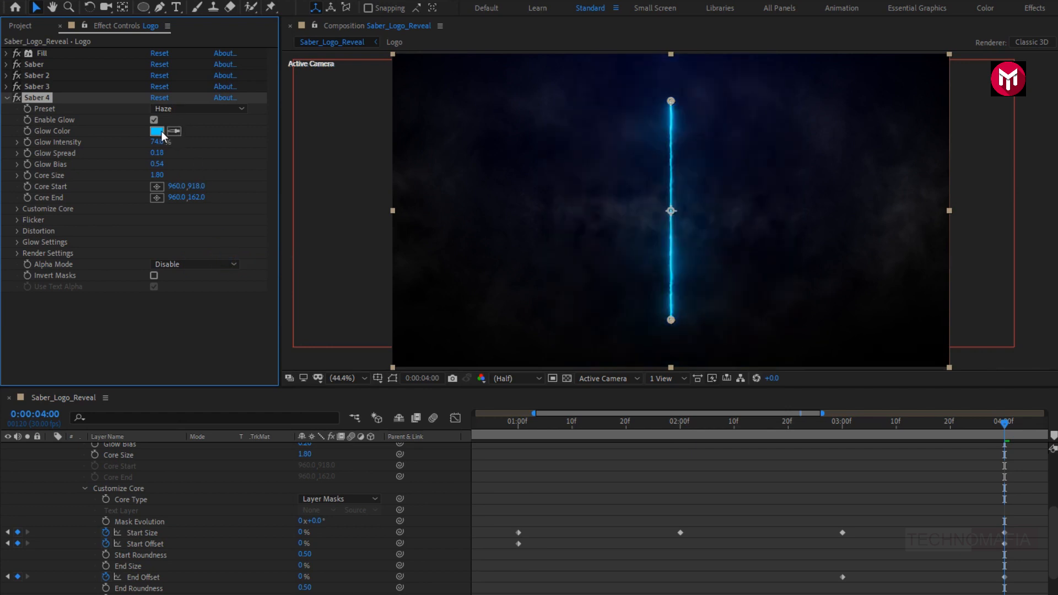
# Change Saber 4's glow color to the dark orange A33702.
pyautogui.click(158, 131)
pyautogui.click(357, 313)
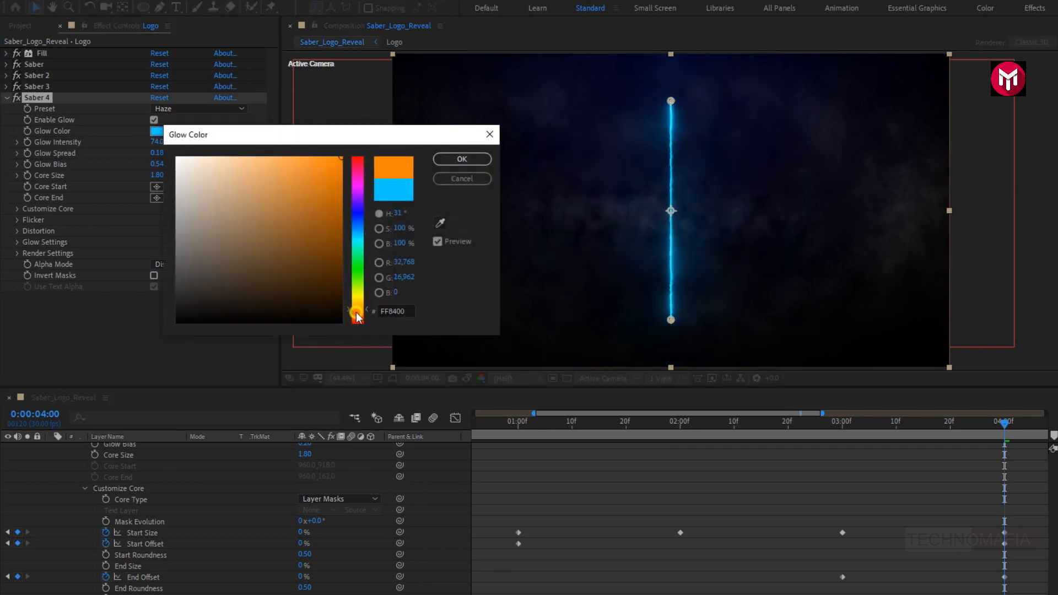
pyautogui.moveTo(356, 313); pyautogui.dragTo(356, 315)
pyautogui.moveTo(341, 165); pyautogui.dragTo(340, 216)
pyautogui.click(452, 159)
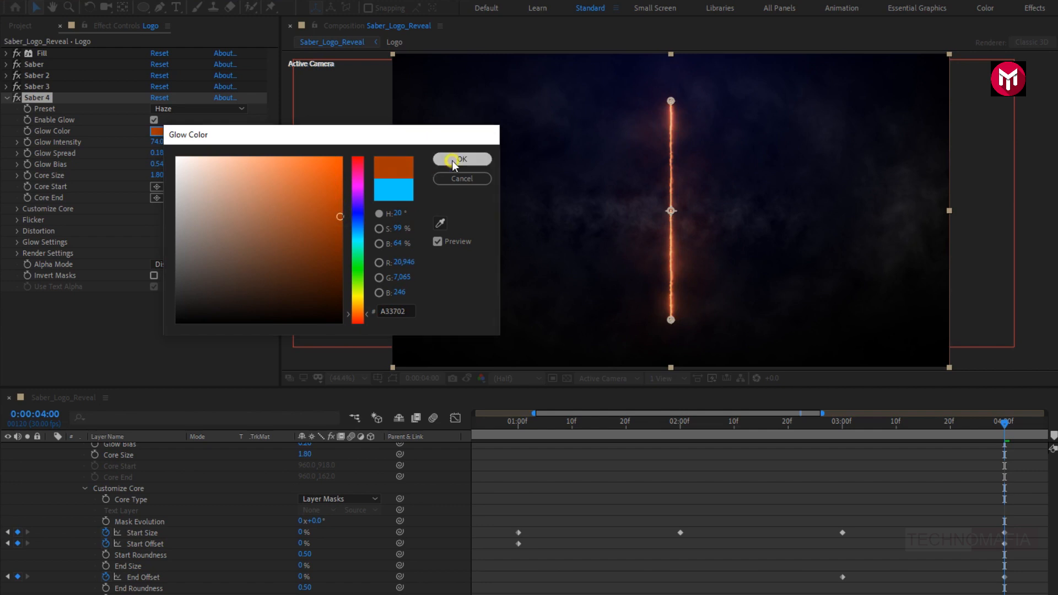
# Set Saber 4's Core Type to Layer Masks under its core customization.
pyautogui.click(19, 208)
pyautogui.click(154, 219)
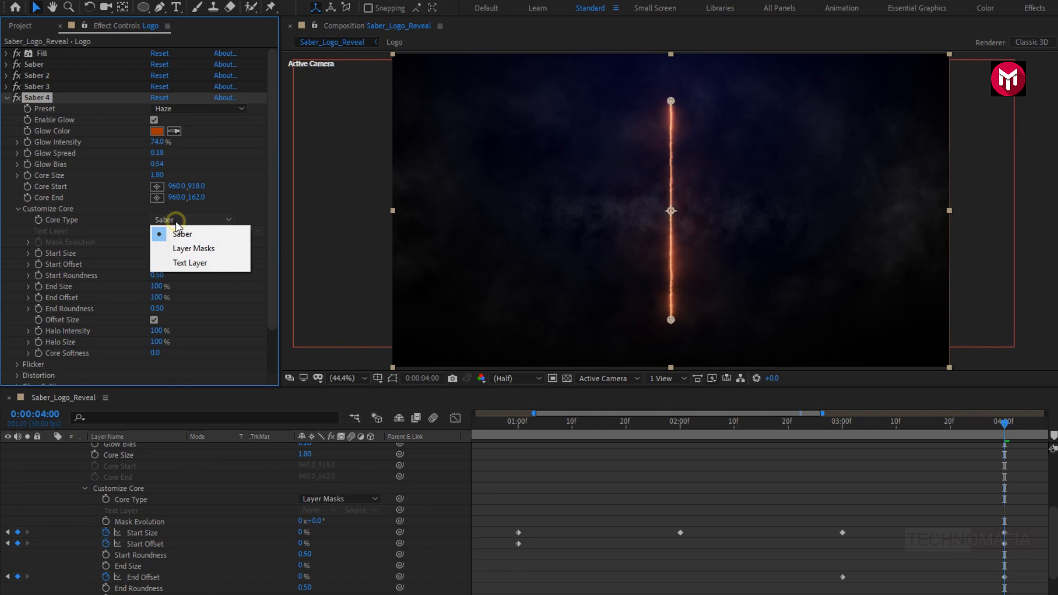
pyautogui.click(181, 249)
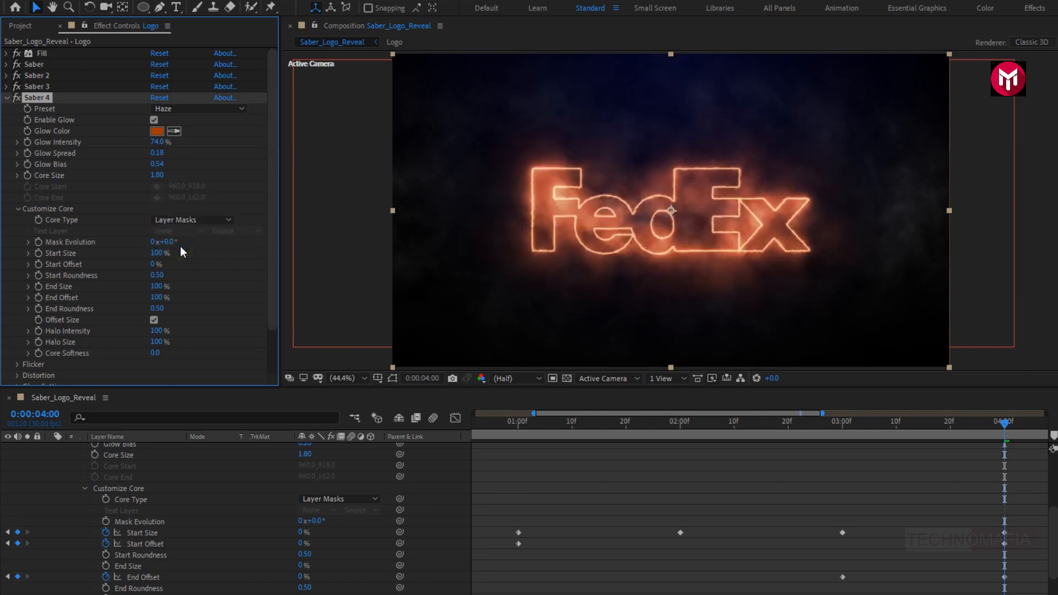
# Set Saber 4's Glow Intensity to 32% and Glow Spread to 0.06.
pyautogui.click(151, 143)
pyautogui.write('32')
pyautogui.press('Return')
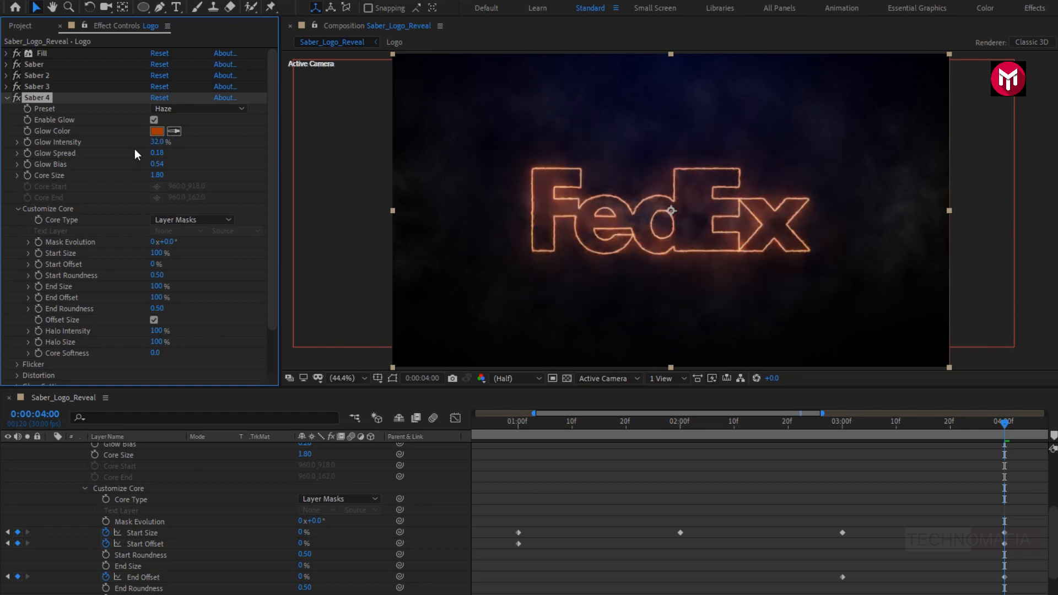
pyautogui.click(157, 153)
pyautogui.write('0.06')
pyautogui.press('Return')
# Set Saber 4's Glow Bias to 0.07 and Core Size to 0.75.
pyautogui.click(157, 164)
pyautogui.write('0')
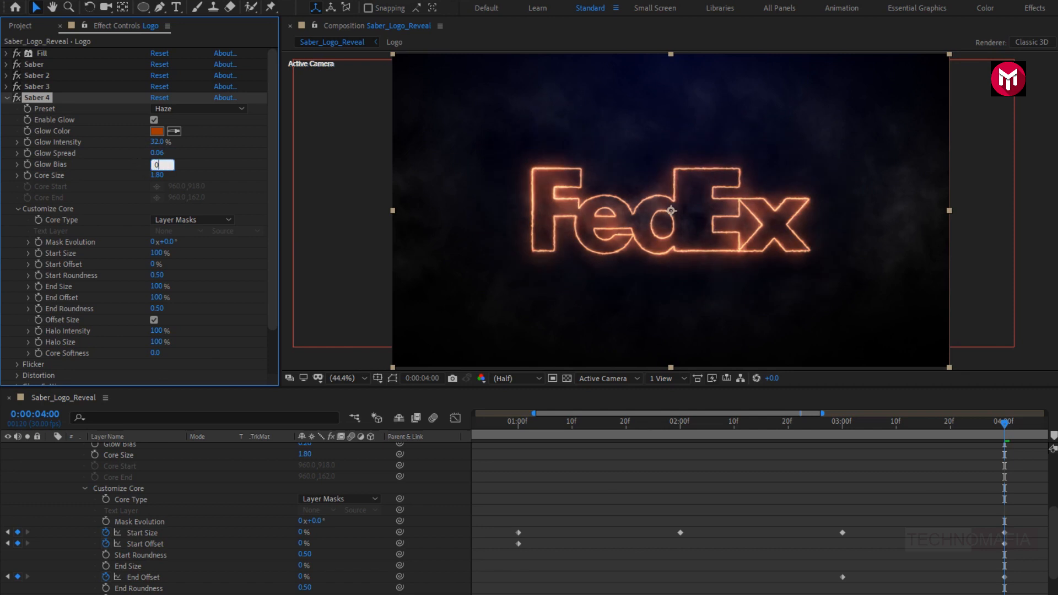
pyautogui.write('.07')
pyautogui.press('Return')
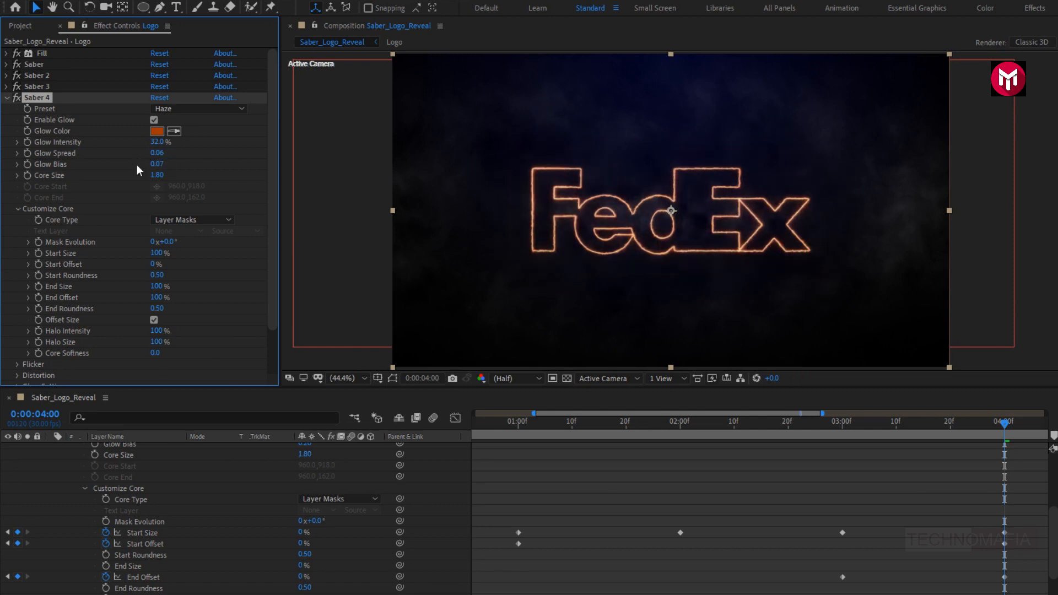
pyautogui.click(156, 175)
pyautogui.write('0.75')
pyautogui.press('Return')
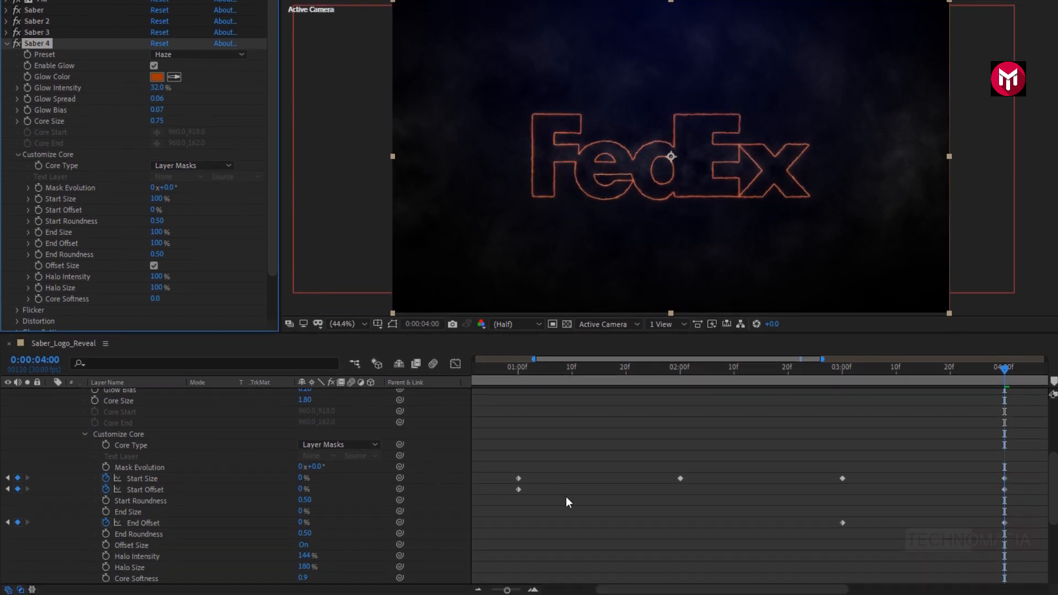
# Collapse Saber 3 in the timeline and add a 0% Start Size keyframe to Saber 4 at 2 seconds.
pyautogui.moveTo(641, 588); pyautogui.dragTo(702, 584)
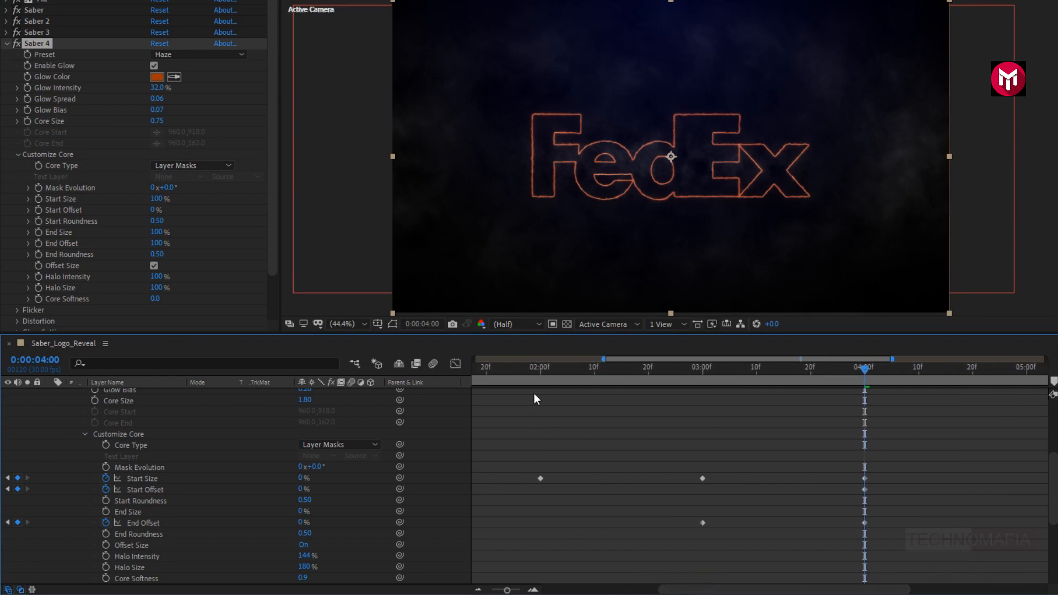
pyautogui.click(540, 371)
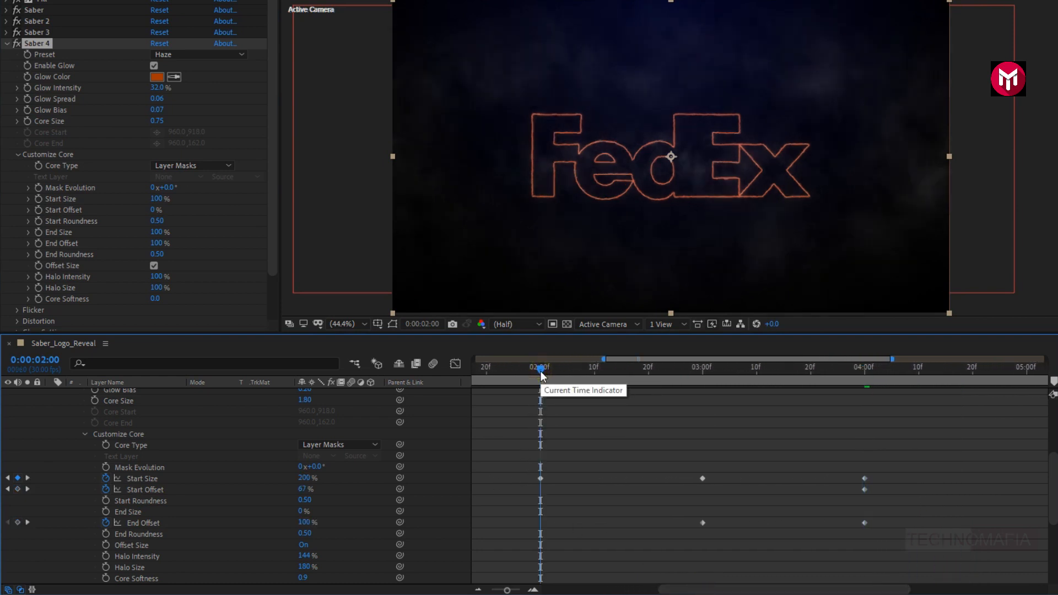
pyautogui.scroll(4, 154, 452)
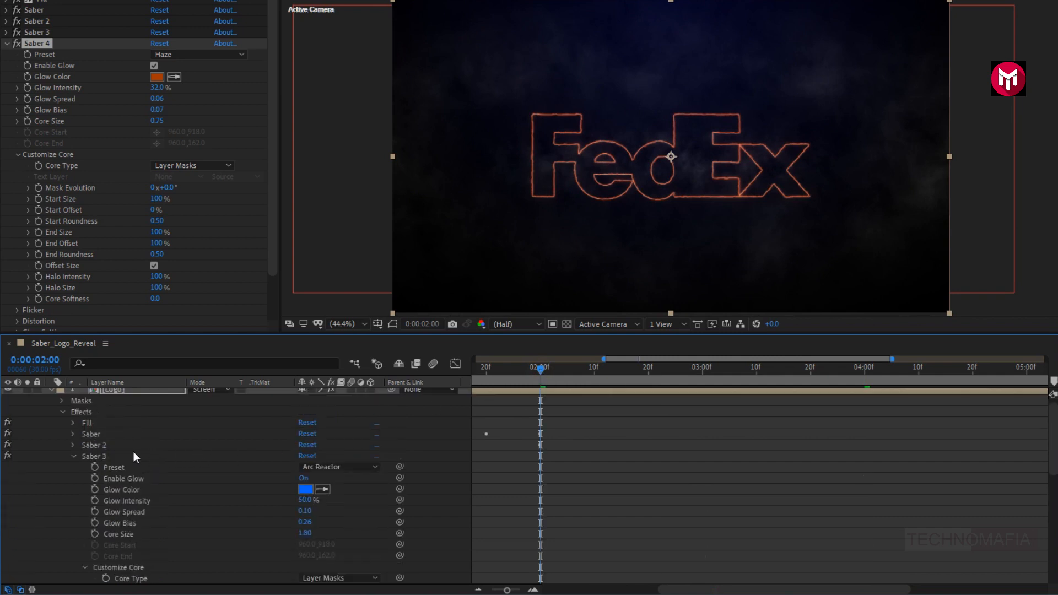
pyautogui.click(74, 458)
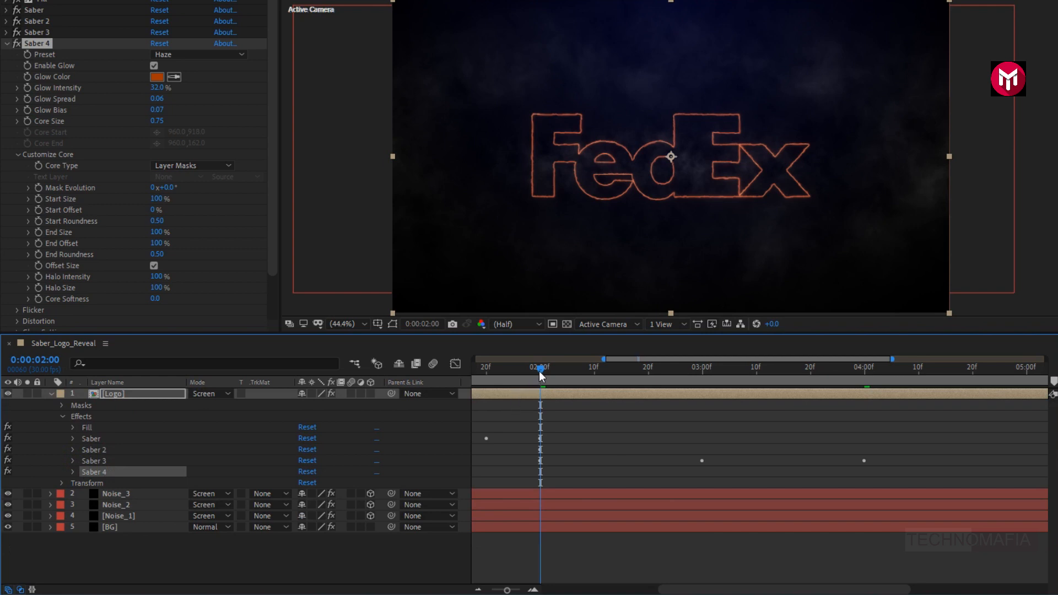
pyautogui.click(39, 199)
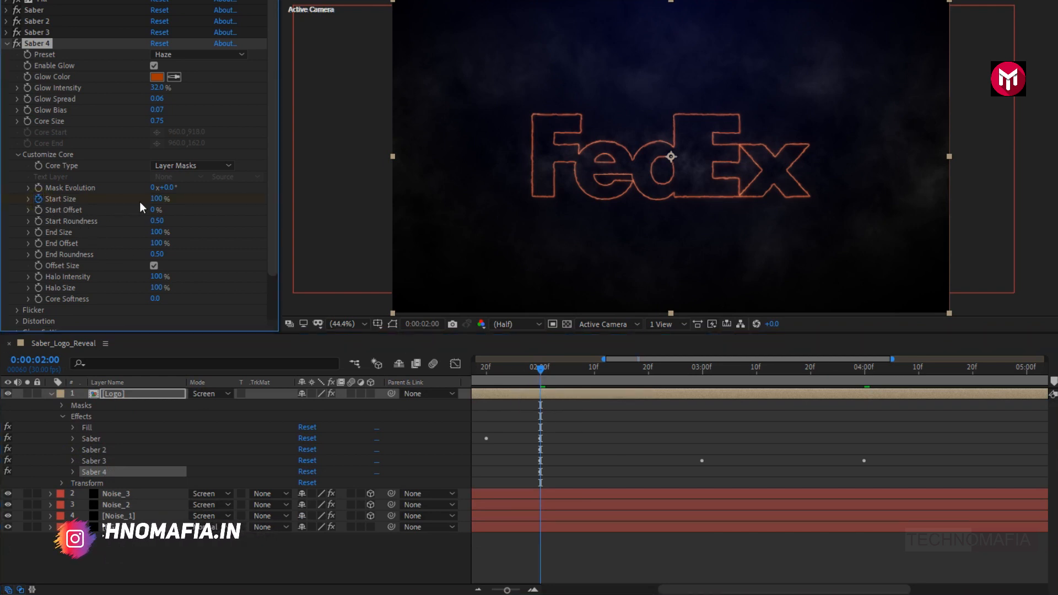
pyautogui.click(156, 199)
pyautogui.write('0')
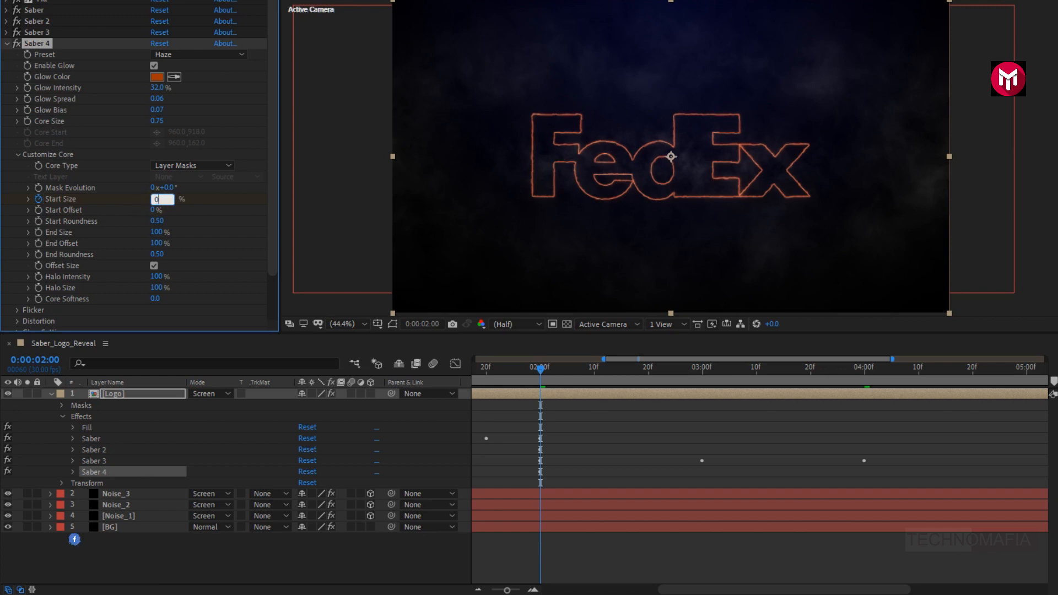
pyautogui.press('Return')
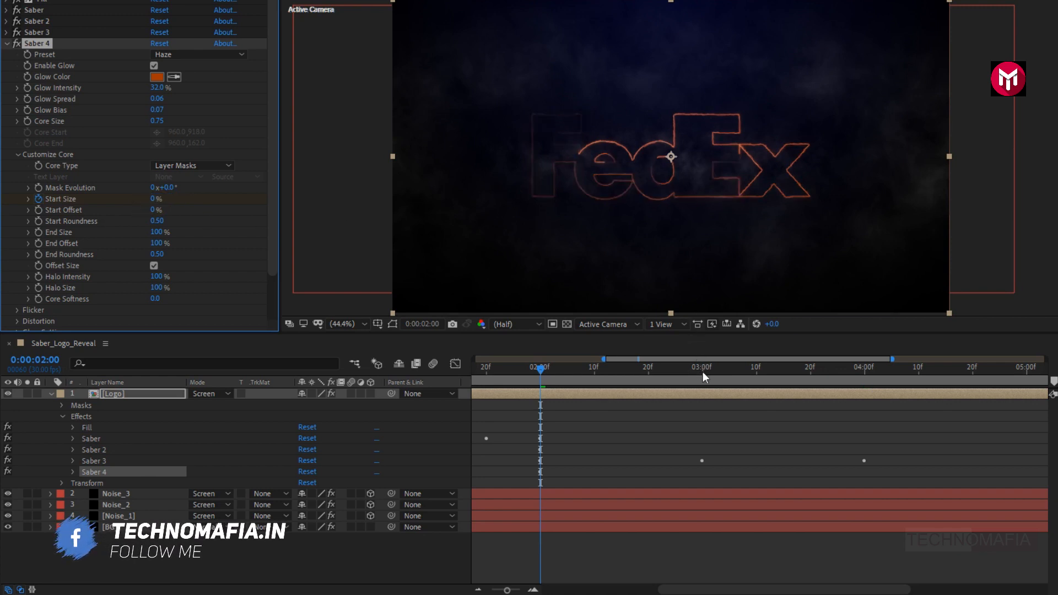
# Keyframe Saber 4's Start Size at 200% at 3 seconds.
pyautogui.click(702, 371)
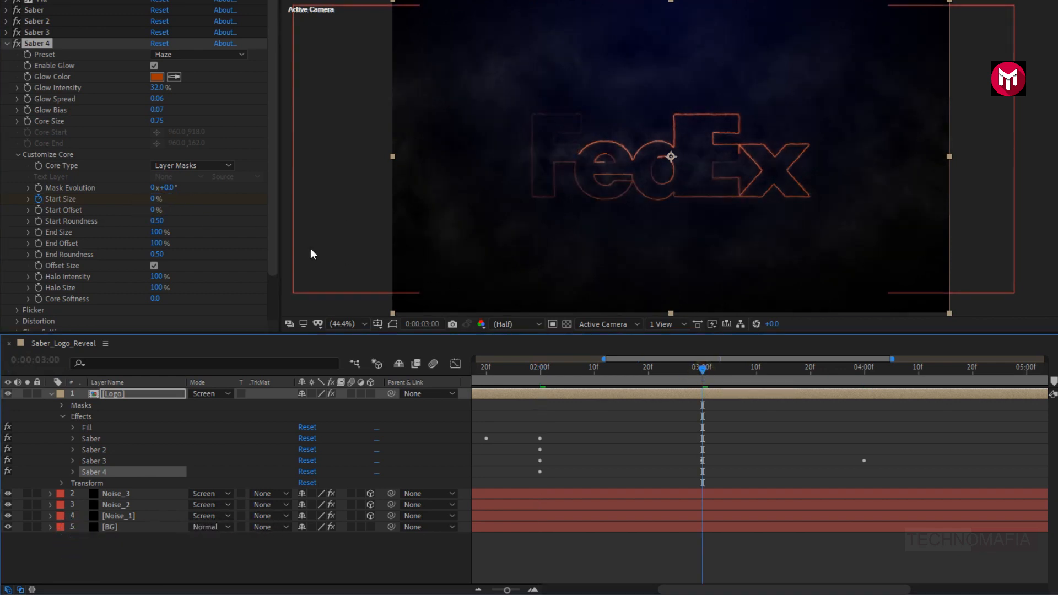
pyautogui.click(157, 199)
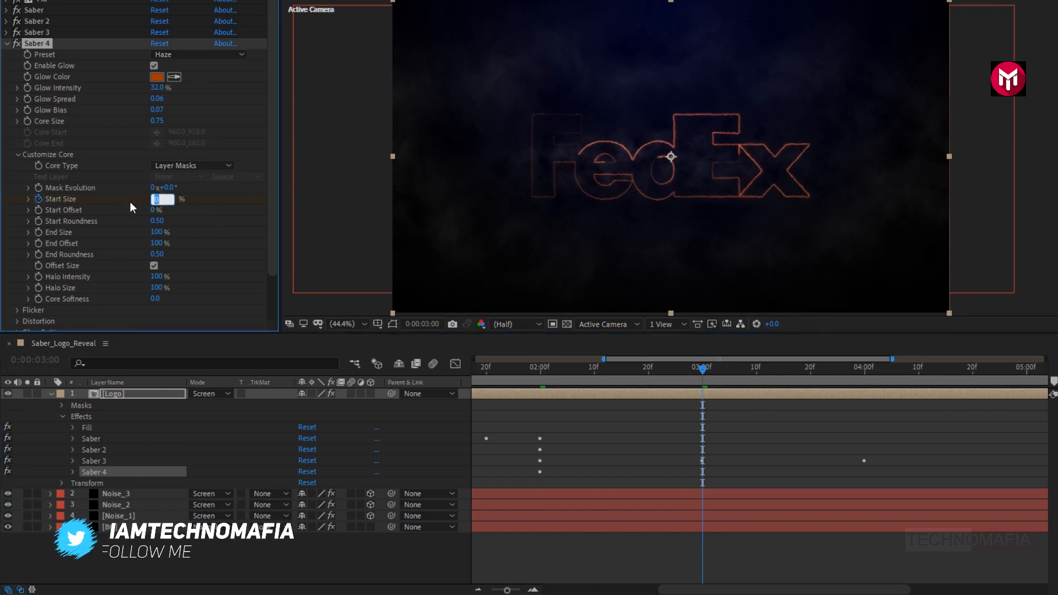
pyautogui.write('200')
pyautogui.press('Return')
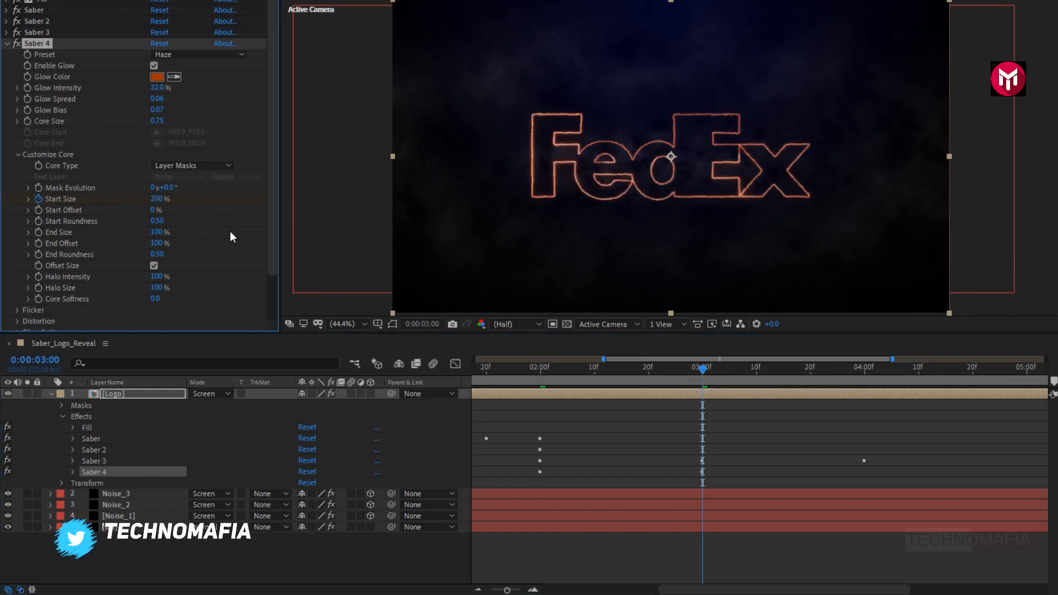
# Add a keyframe at 4 seconds holding Saber 4's Start Size at 200%.
pyautogui.click(864, 368)
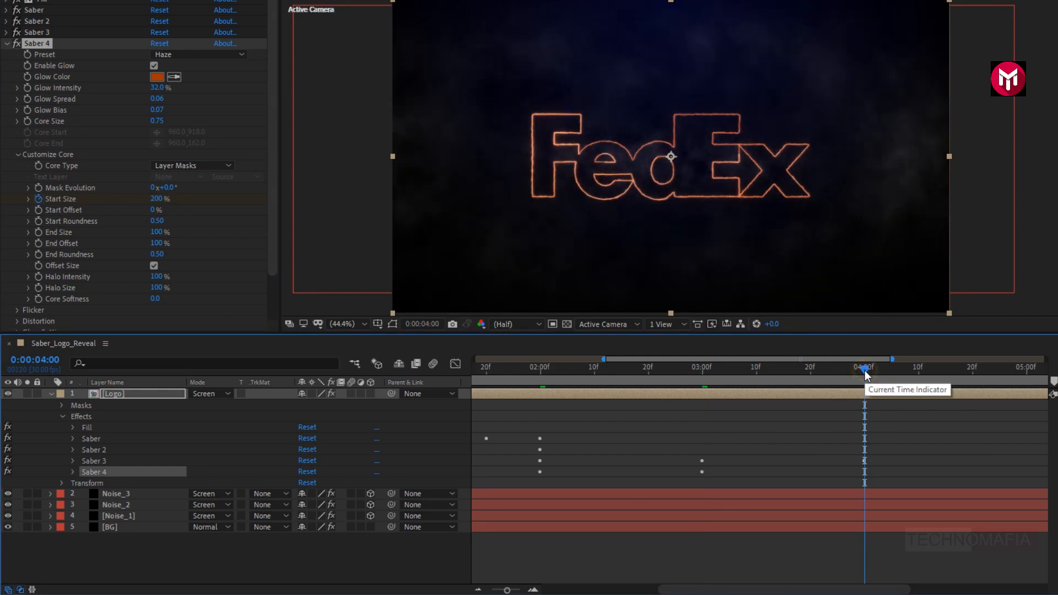
pyautogui.click(73, 471)
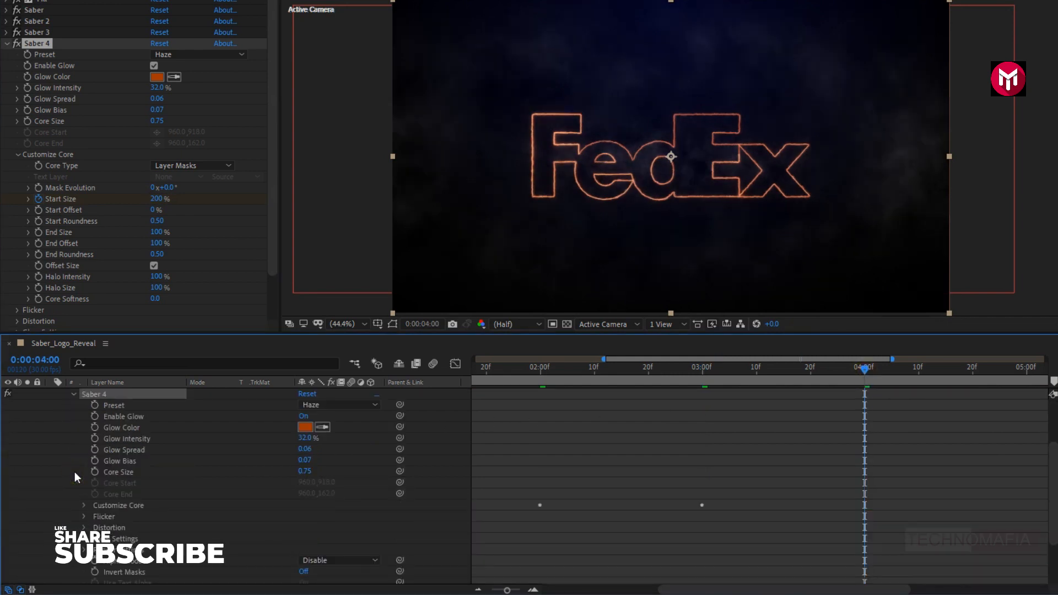
pyautogui.click(84, 506)
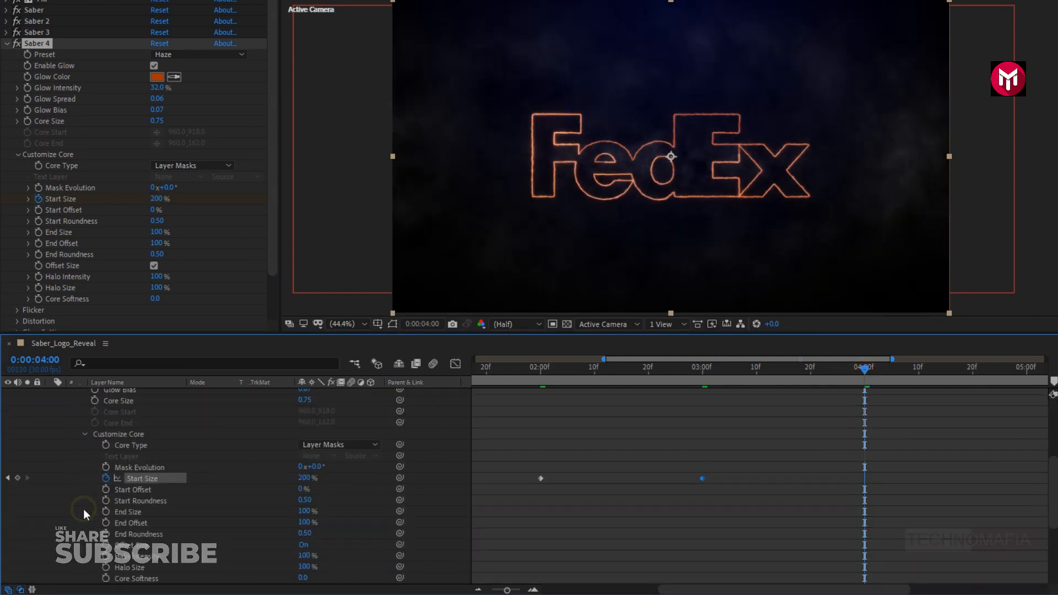
pyautogui.click(17, 479)
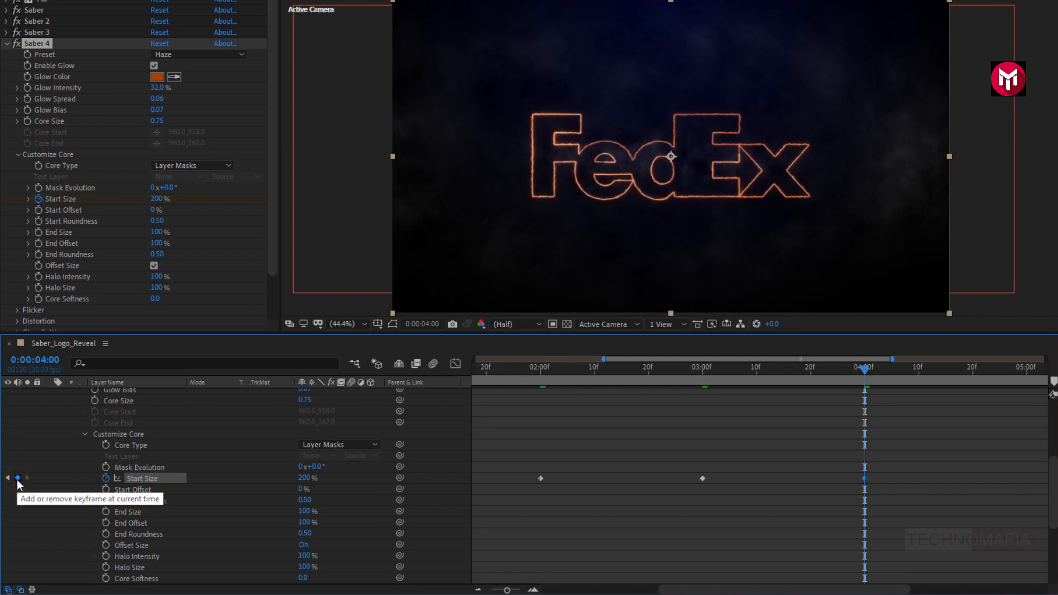
# Keyframe Saber 4's Start Size at 0% at 5 seconds.
pyautogui.click(1026, 370)
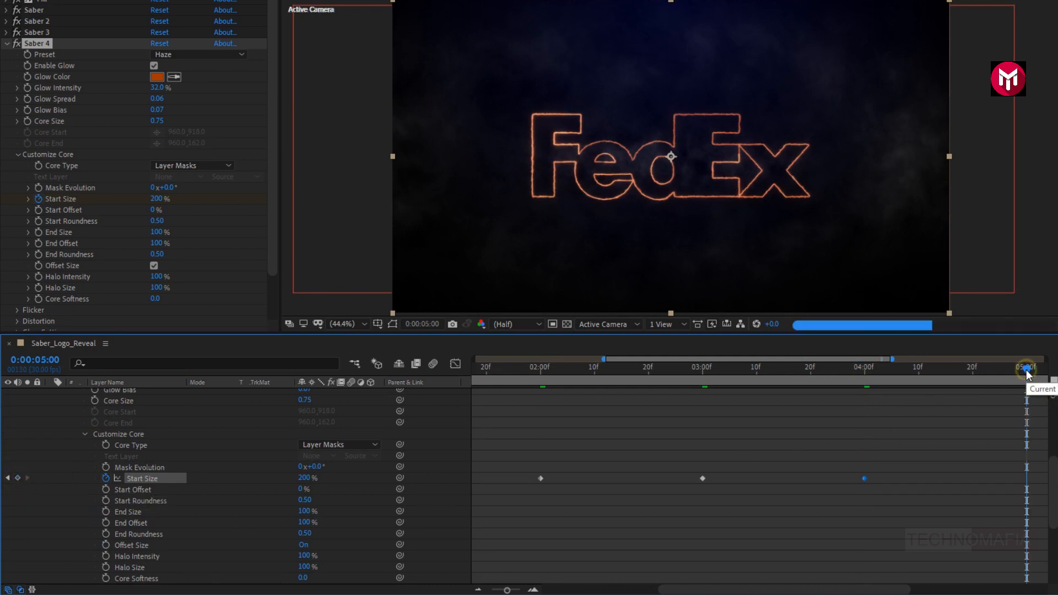
pyautogui.click(302, 482)
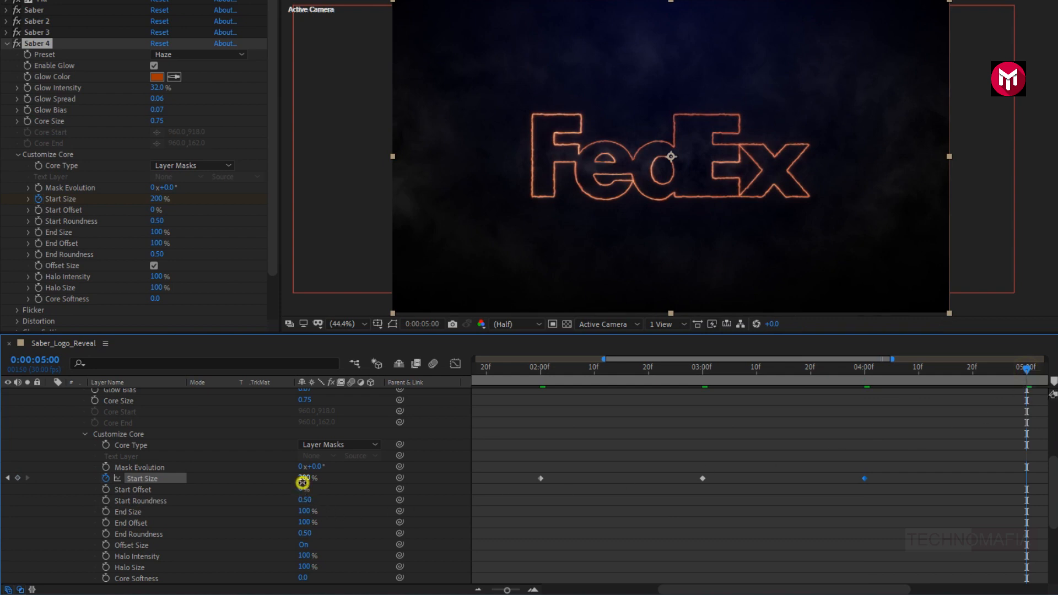
pyautogui.write('0')
pyautogui.press('Return')
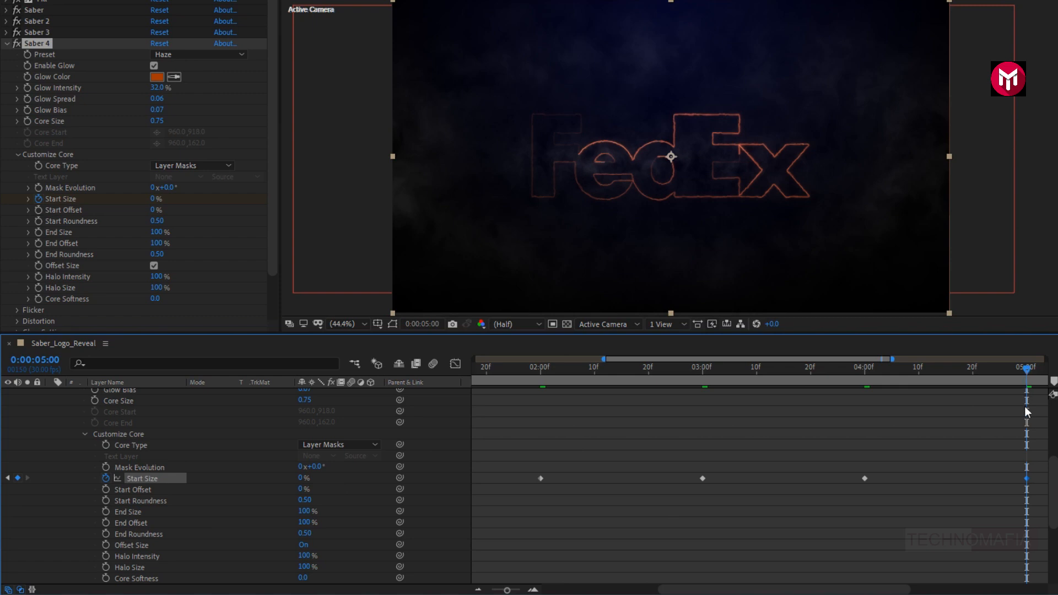
# Keyframe Saber 4's Start Offset at 0% at 5 seconds and at 100% at 2 seconds.
pyautogui.click(104, 490)
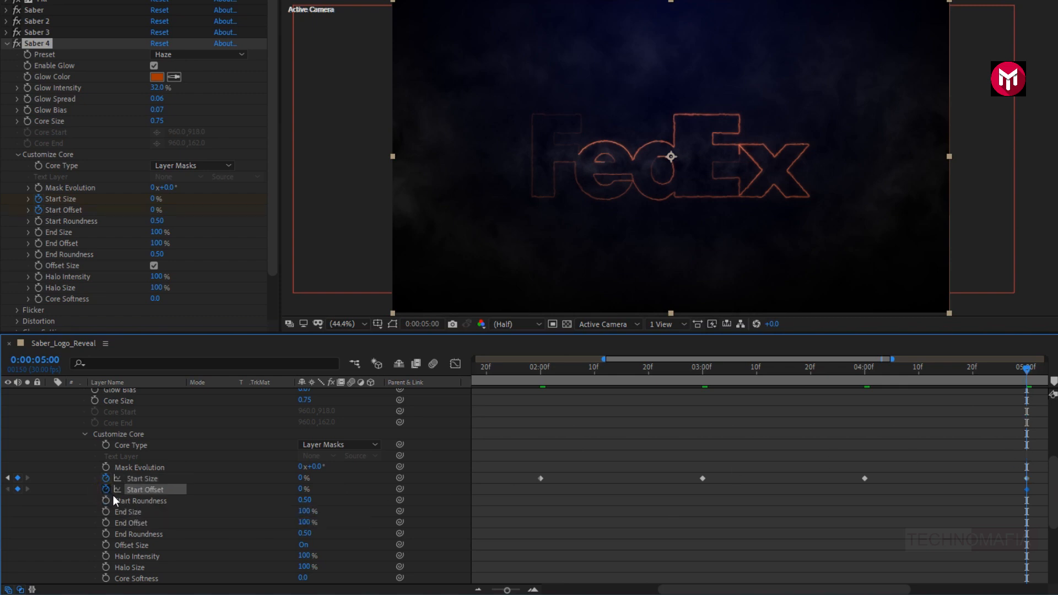
pyautogui.click(541, 371)
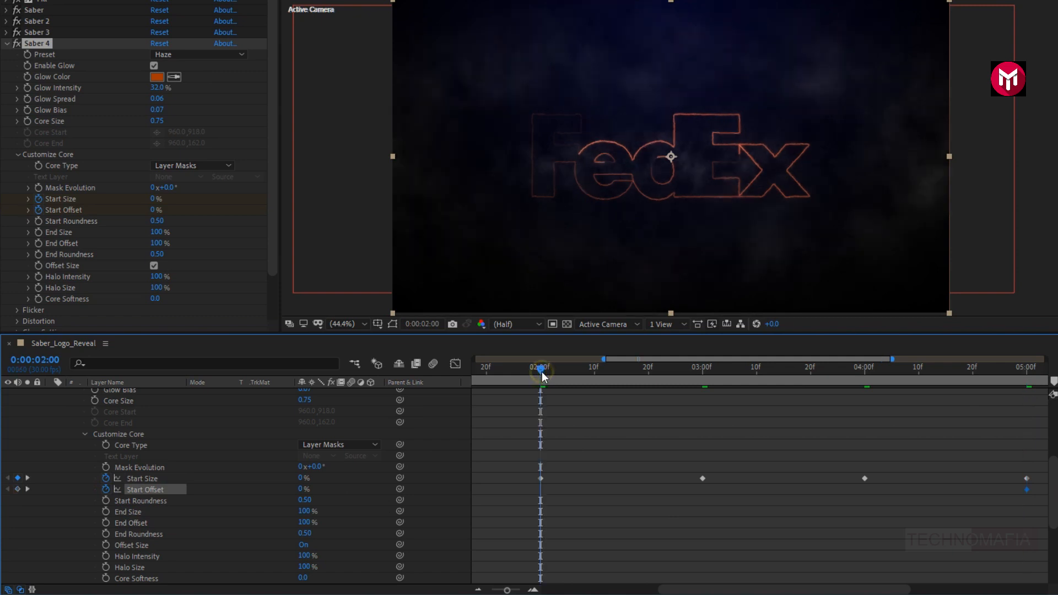
pyautogui.click(302, 489)
pyautogui.write('100')
pyautogui.press('Return')
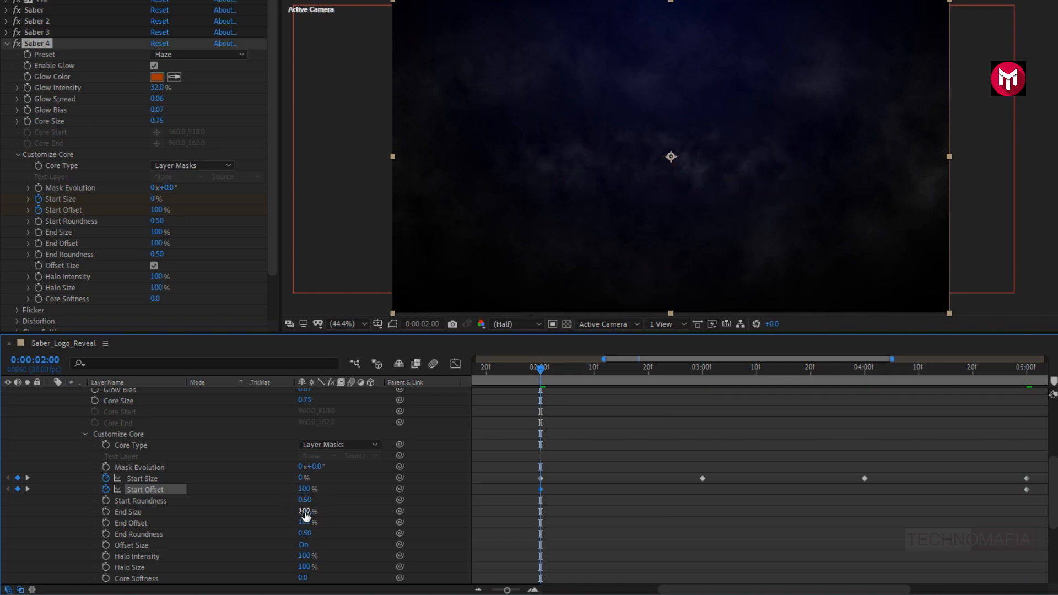
# Set Saber 4's End Size to 0% without keyframing it.
pyautogui.click(304, 511)
pyautogui.write('0')
pyautogui.press('Return')
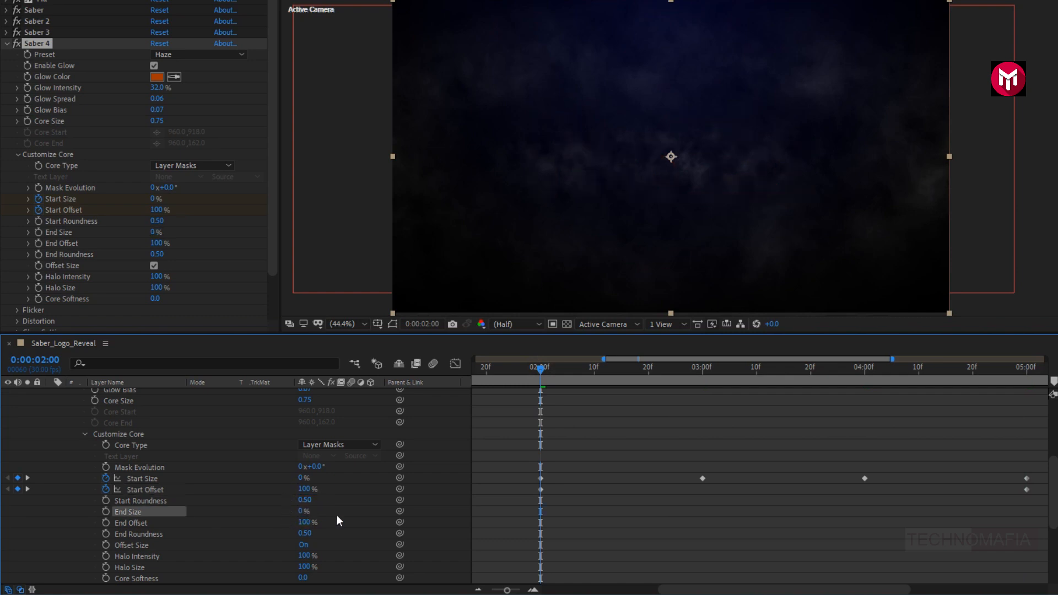
# Keyframe Saber 4's End Offset at 100% at 4 seconds and at 0% at 5 seconds.
pyautogui.click(863, 368)
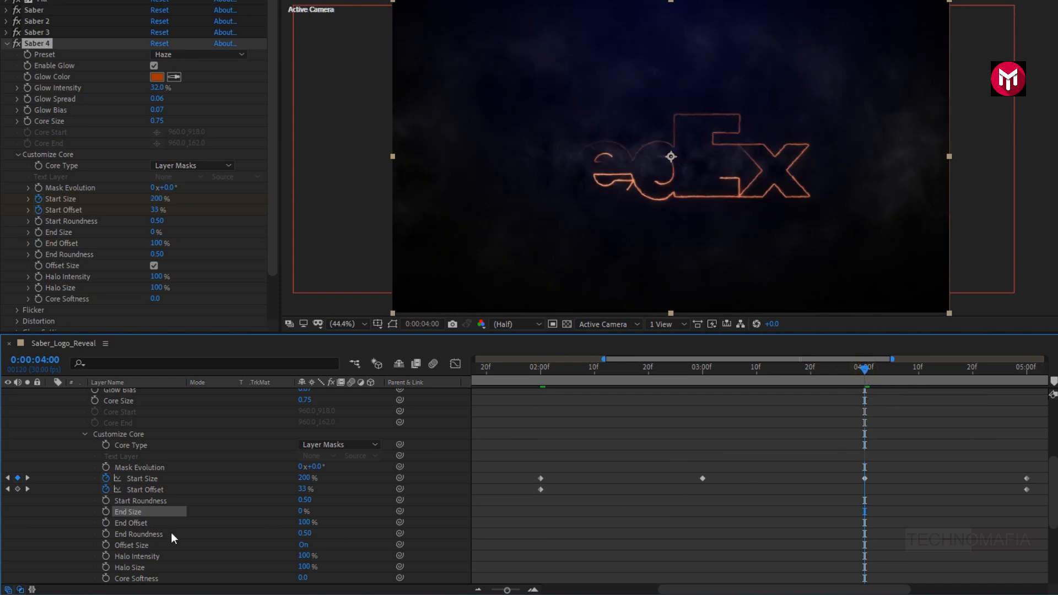
pyautogui.click(107, 522)
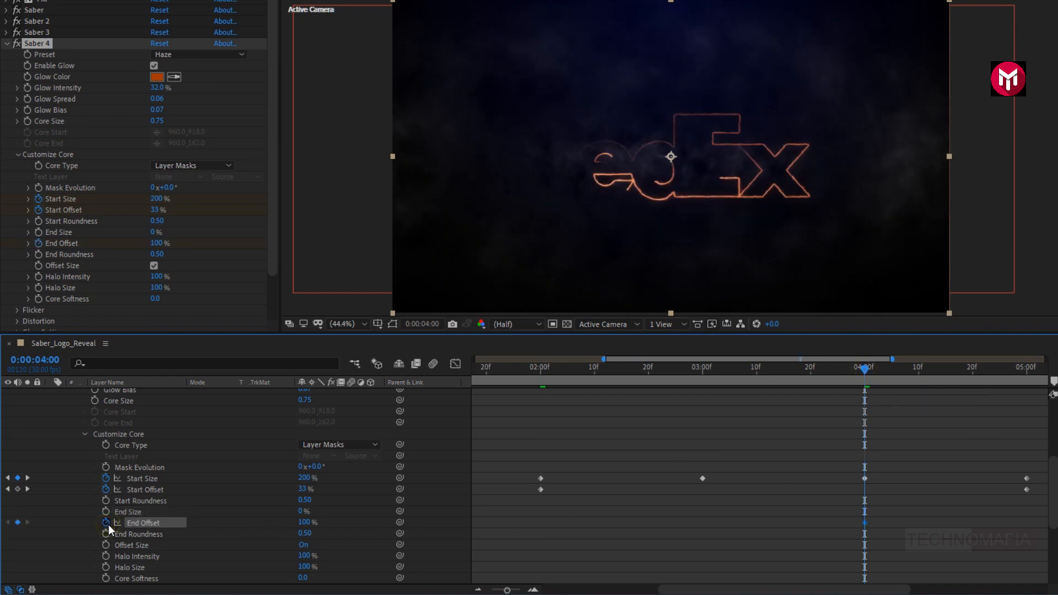
pyautogui.click(1027, 368)
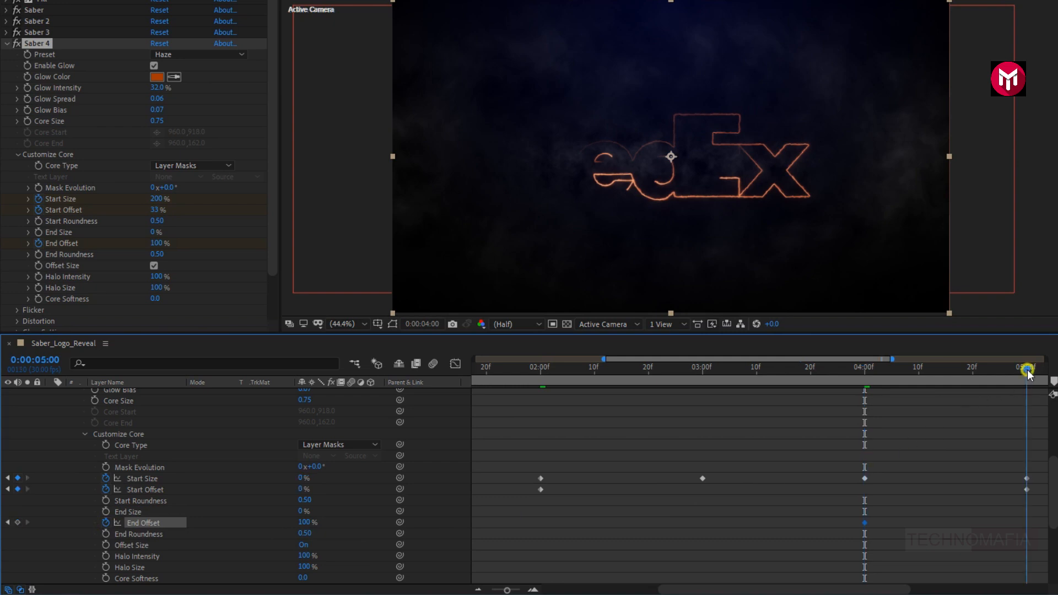
pyautogui.click(306, 523)
pyautogui.write('0')
pyautogui.press('Return')
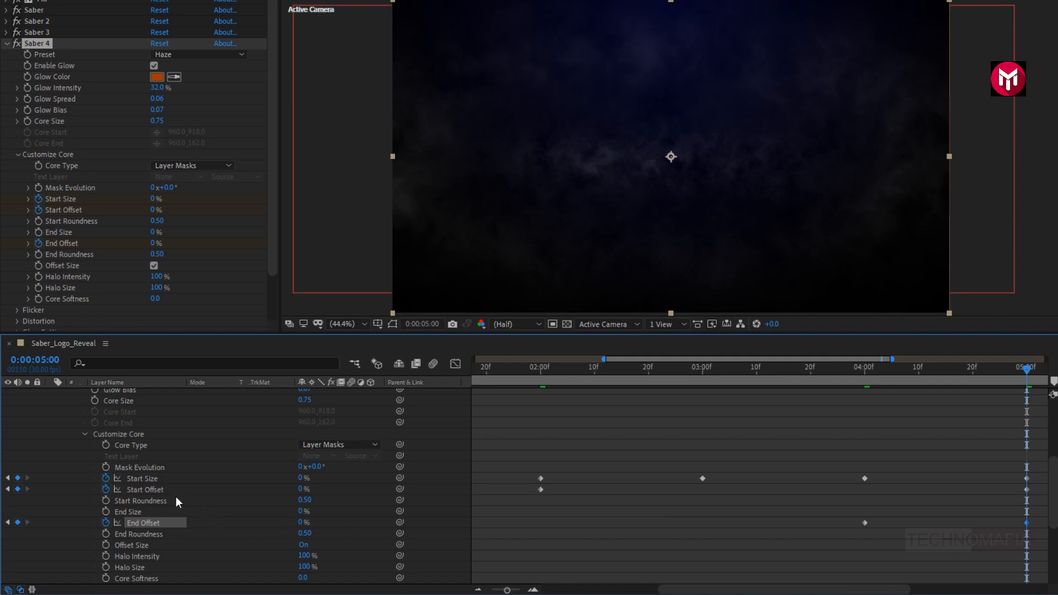
# Collapse Saber 4's properties and apply a fifth Video Copilot Saber effect to the Logo layer.
pyautogui.scroll(3, 177, 498)
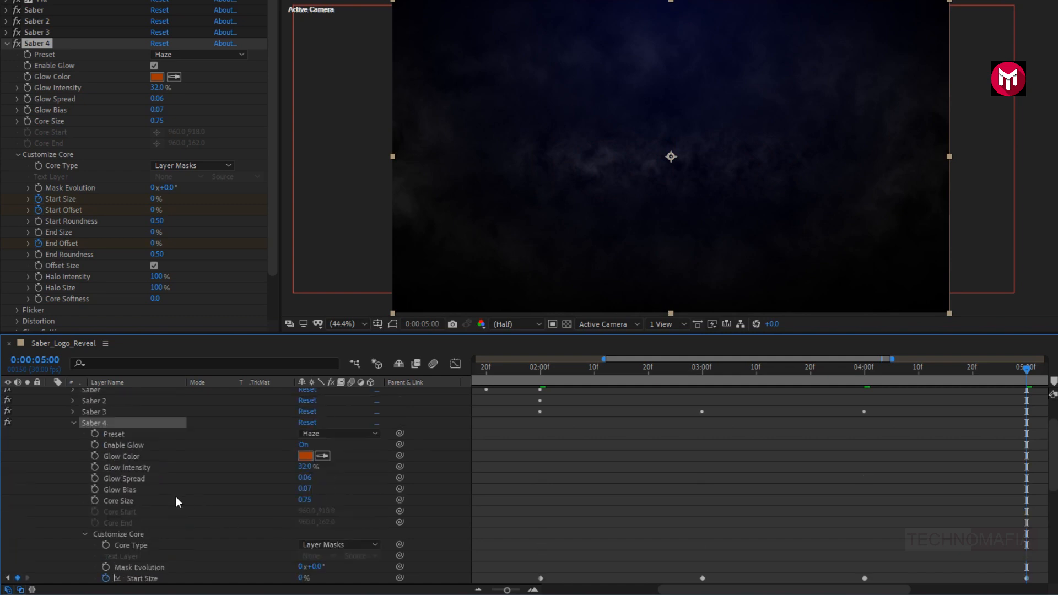
pyautogui.click(74, 423)
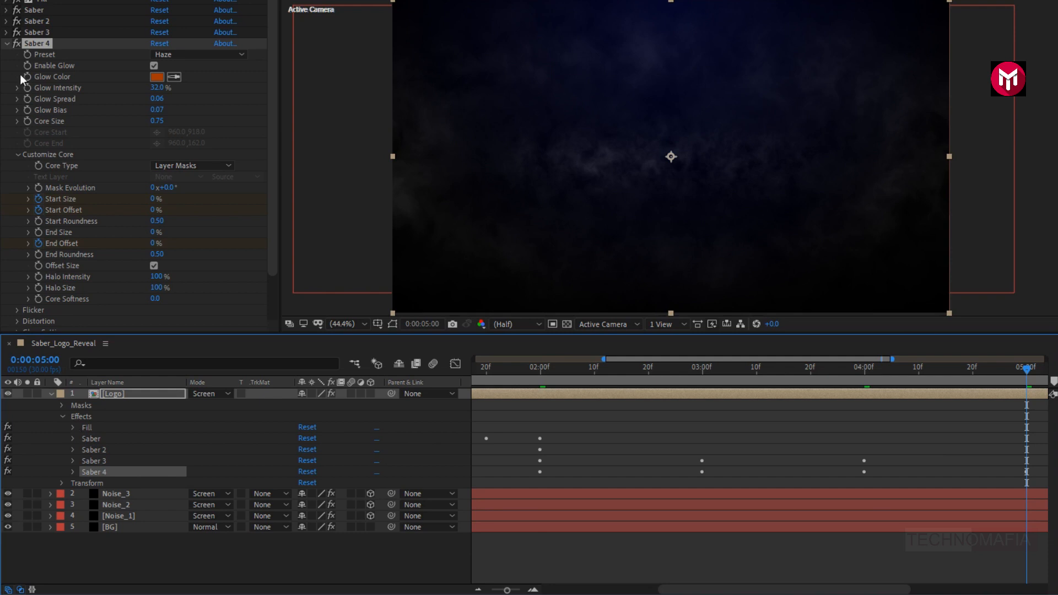
pyautogui.click(7, 43)
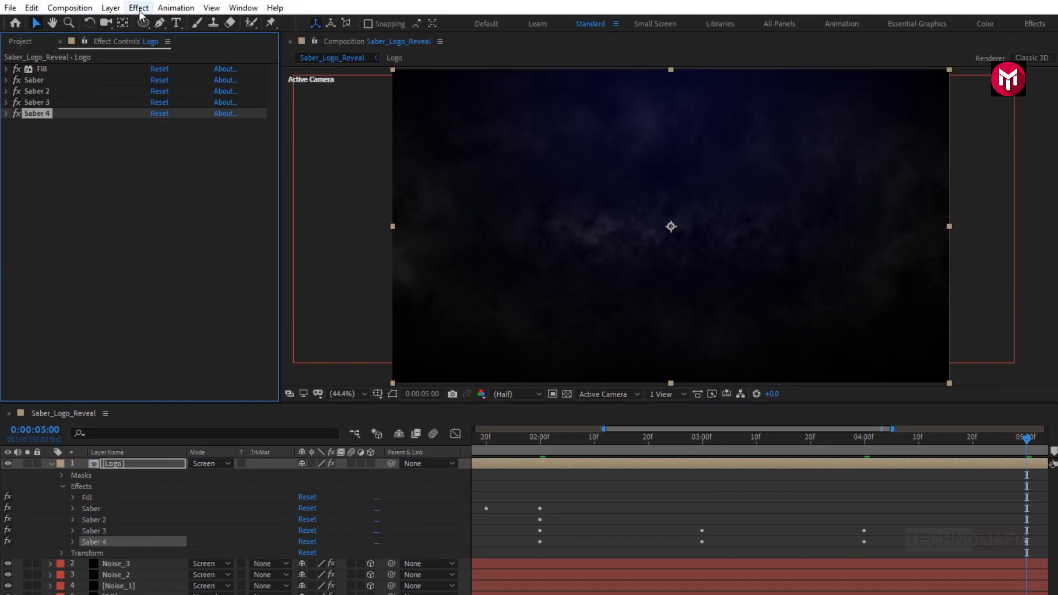
pyautogui.click(138, 8)
pyautogui.moveTo(197, 416)
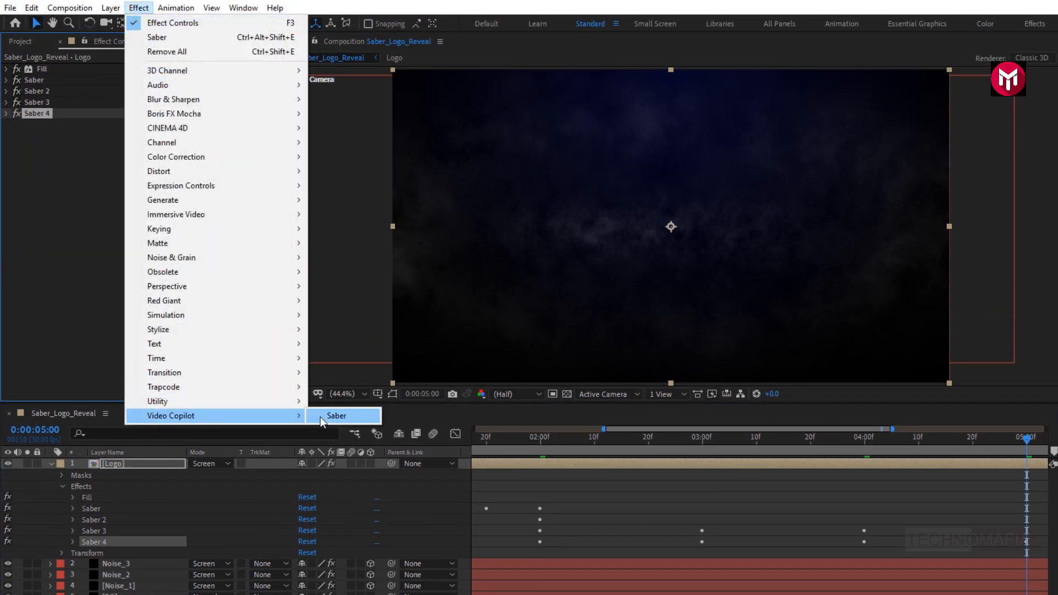
pyautogui.click(332, 417)
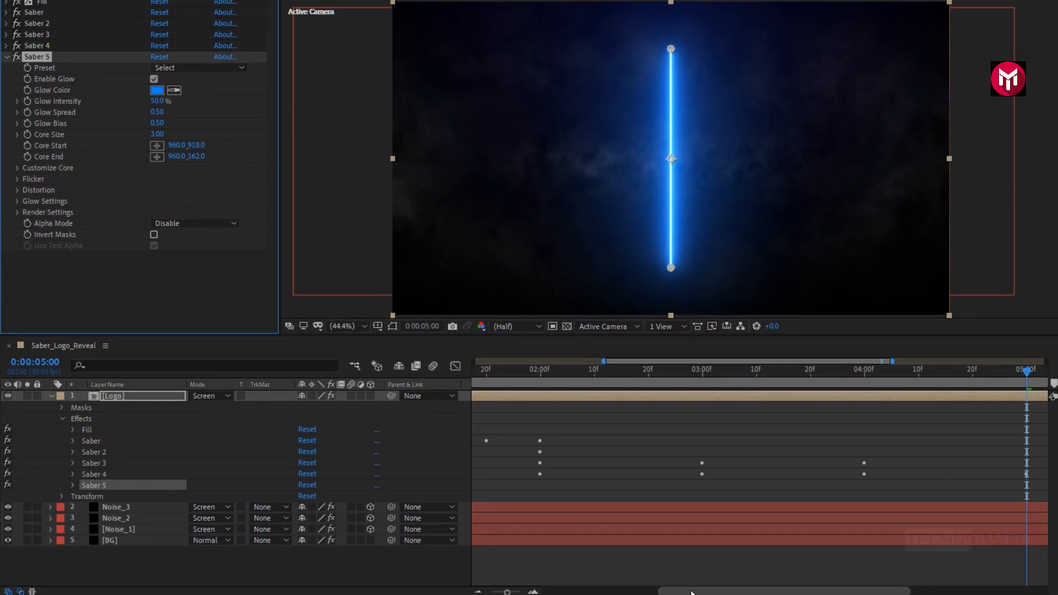
# Apply the Electric preset to Saber 5.
pyautogui.moveTo(691, 591); pyautogui.dragTo(798, 582)
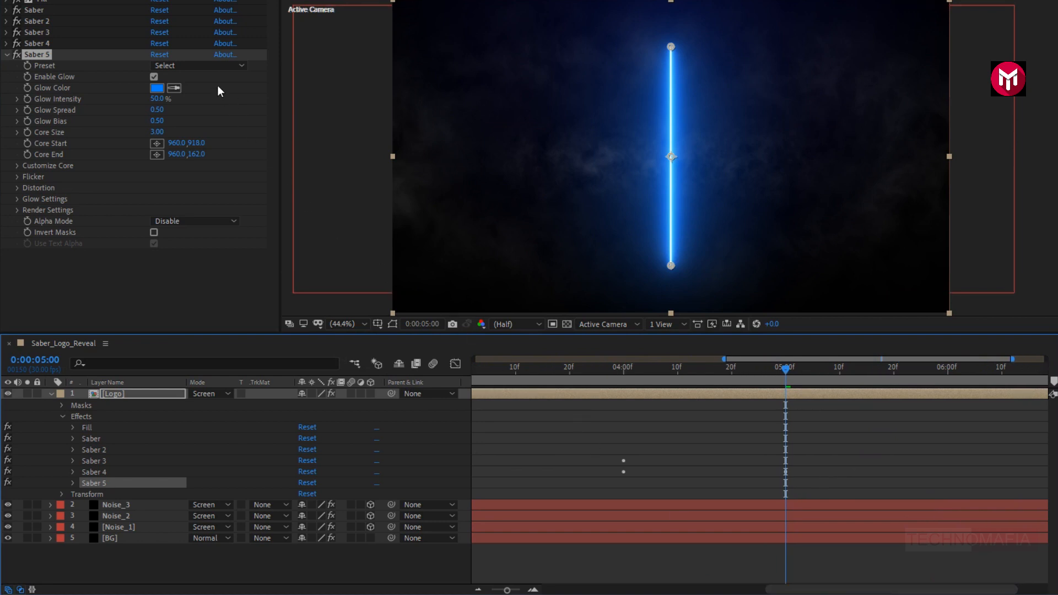
pyautogui.click(202, 67)
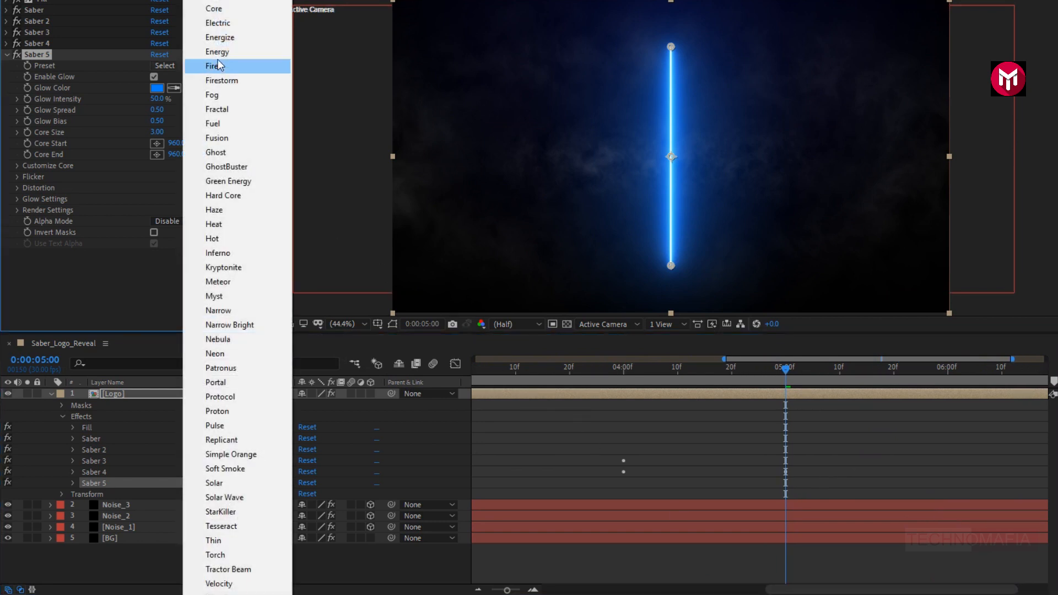
pyautogui.click(218, 23)
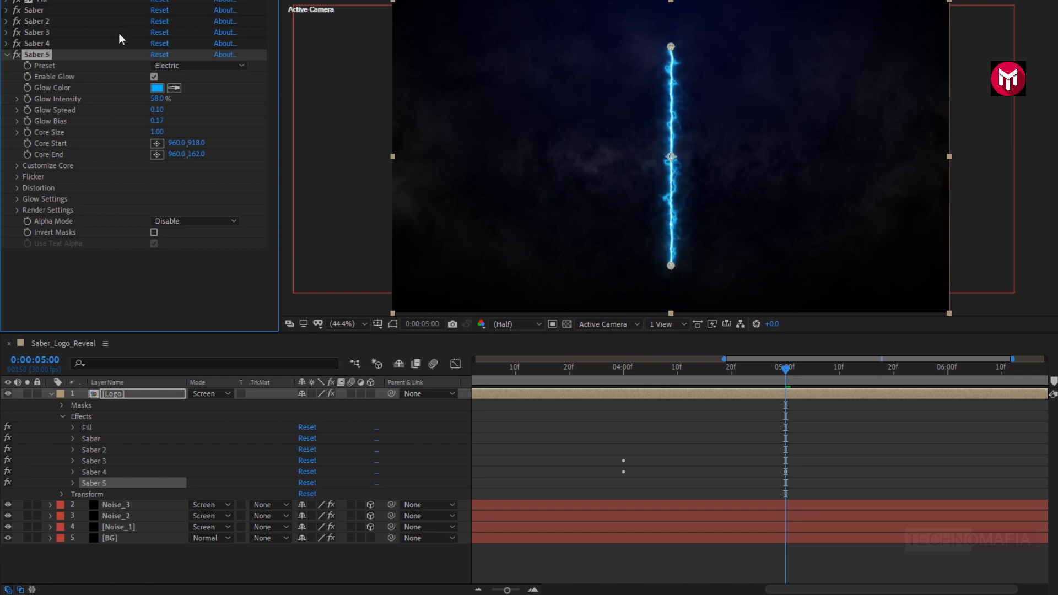
# Change Saber 5's Glow Color to the light orange F79C31.
pyautogui.click(156, 87)
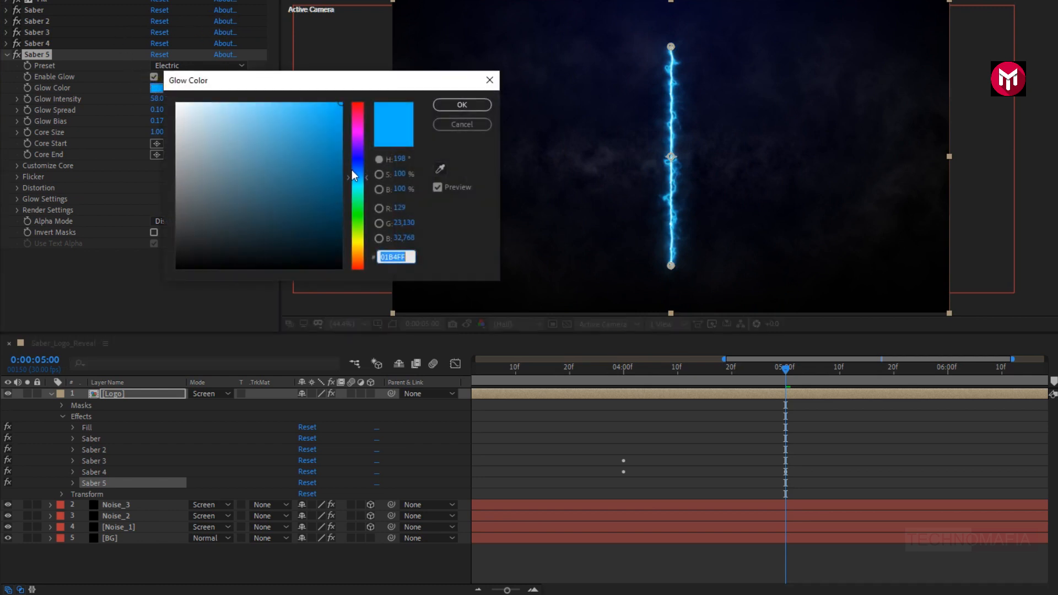
pyautogui.moveTo(355, 175); pyautogui.dragTo(356, 254)
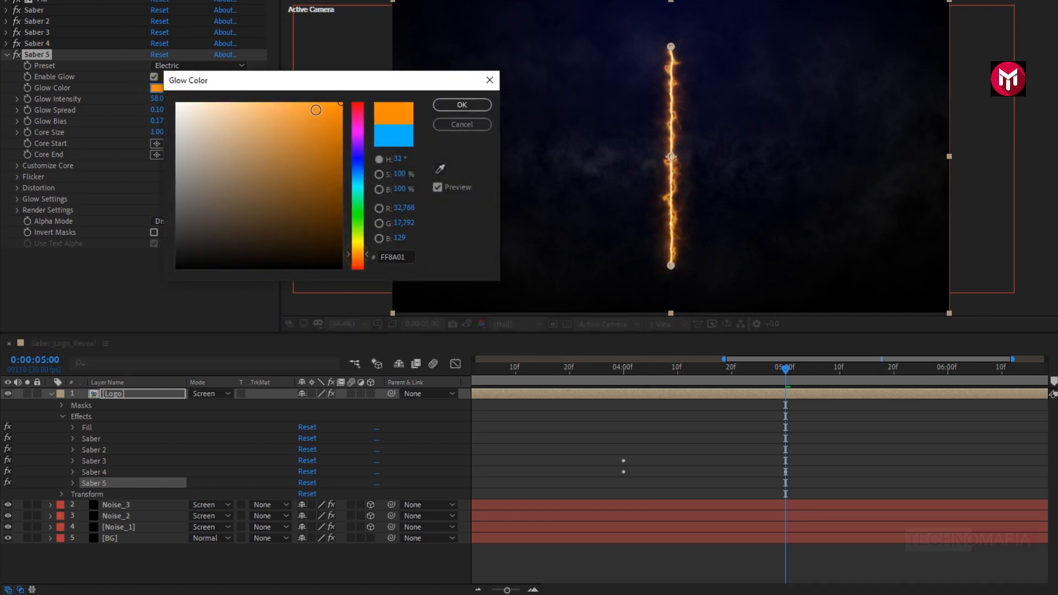
pyautogui.moveTo(311, 106); pyautogui.dragTo(308, 107)
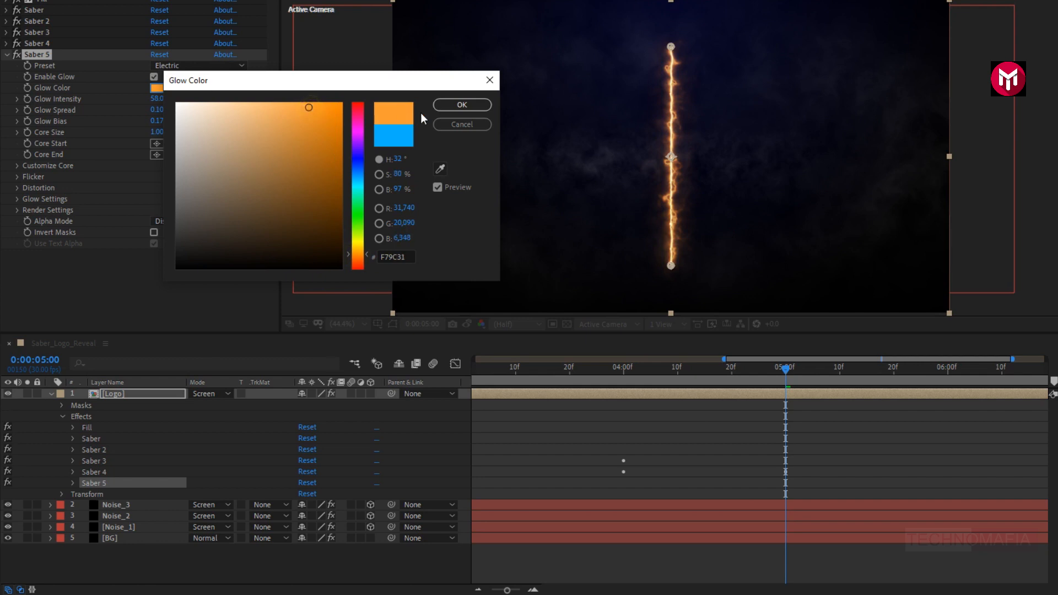
pyautogui.click(451, 108)
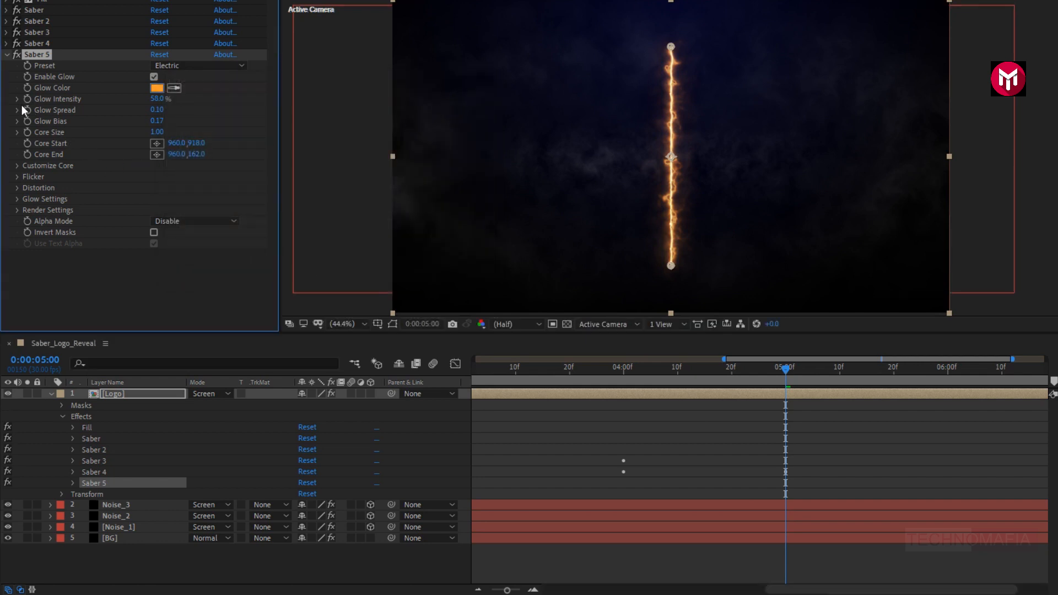
# Set Saber 5's Core Type to Layer Masks so the glow follows the logo outlines.
pyautogui.click(17, 166)
pyautogui.click(160, 175)
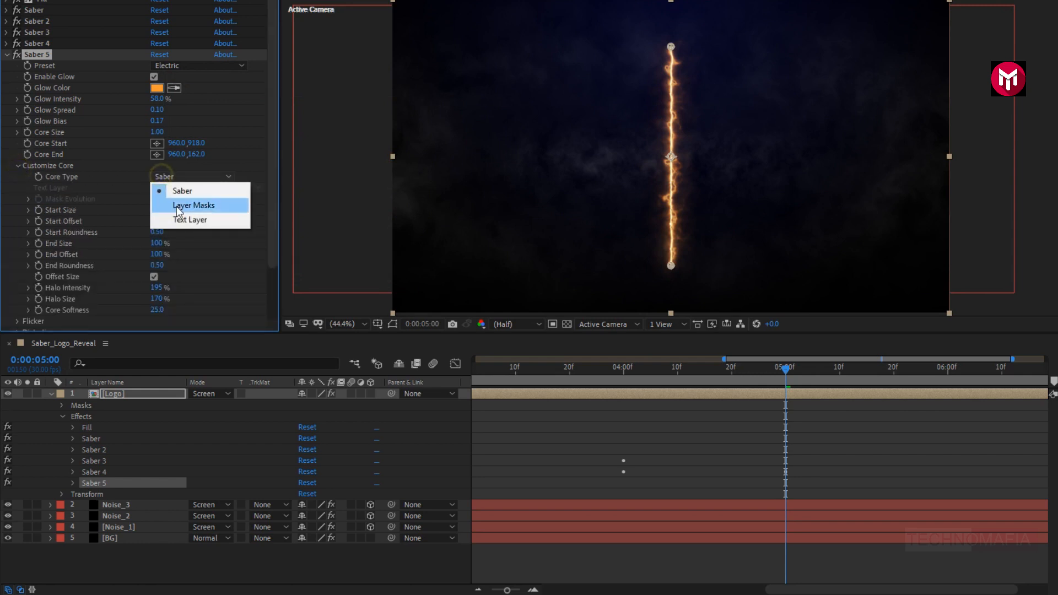
pyautogui.click(176, 206)
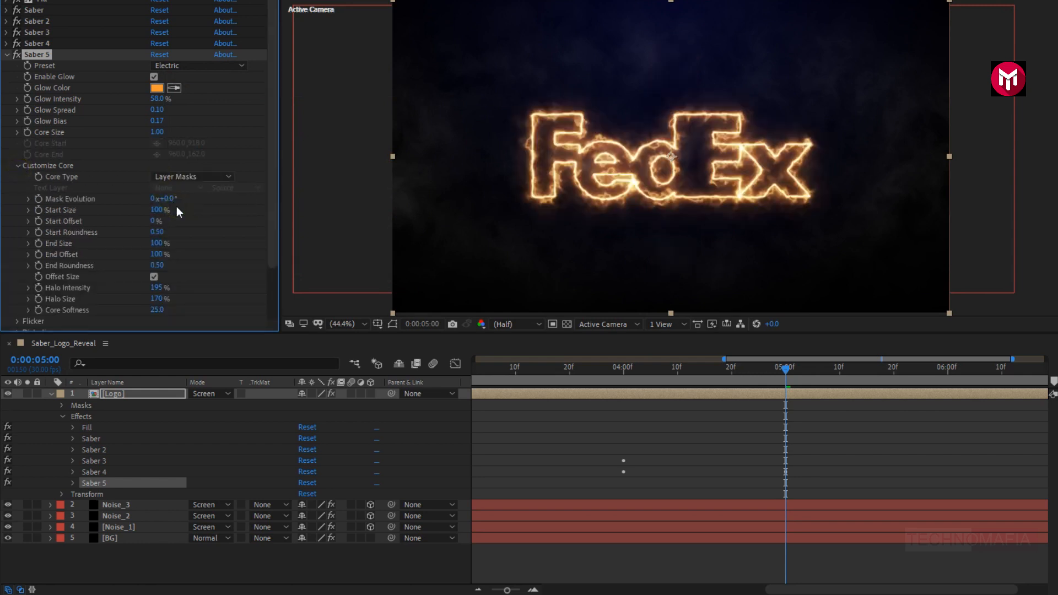
# Set Saber 5's Glow Intensity to 91% and Glow Spread to 0.02.
pyautogui.click(157, 99)
pyautogui.write('91')
pyautogui.click(155, 109)
pyautogui.write('0')
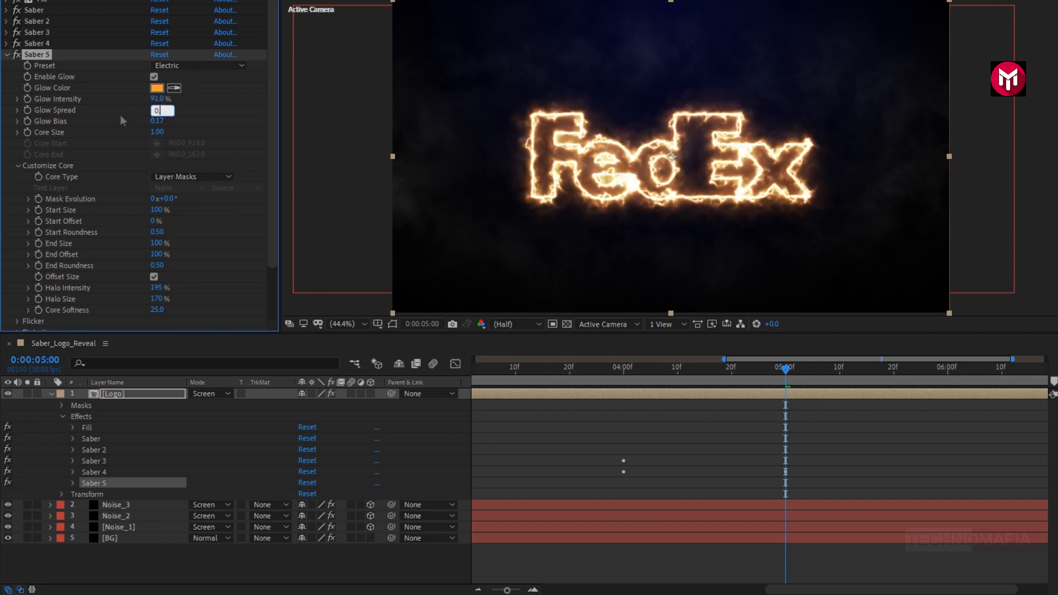
pyautogui.write('.02')
pyautogui.press('Tab')
# Set Saber 5's Glow Bias to 0.50 and Core Size to 0.40.
pyautogui.write('0')
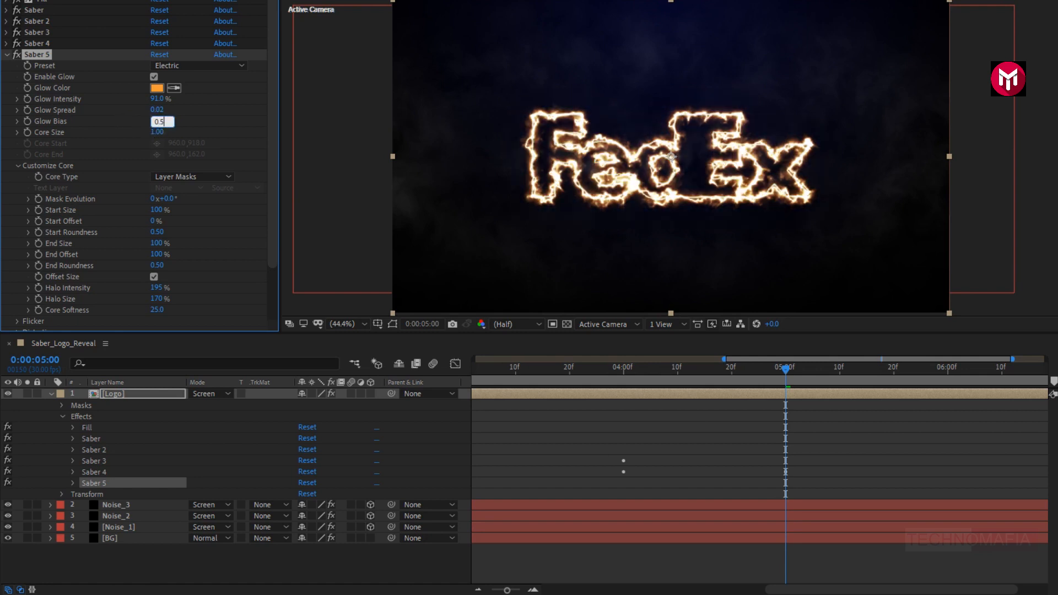
pyautogui.press('Return')
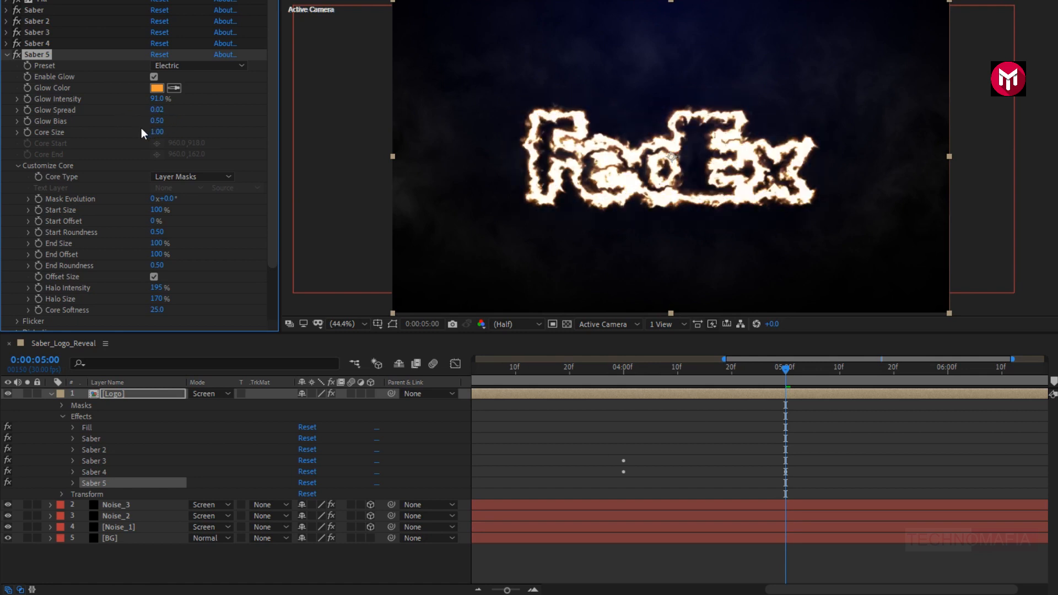
pyautogui.click(156, 135)
pyautogui.write('0')
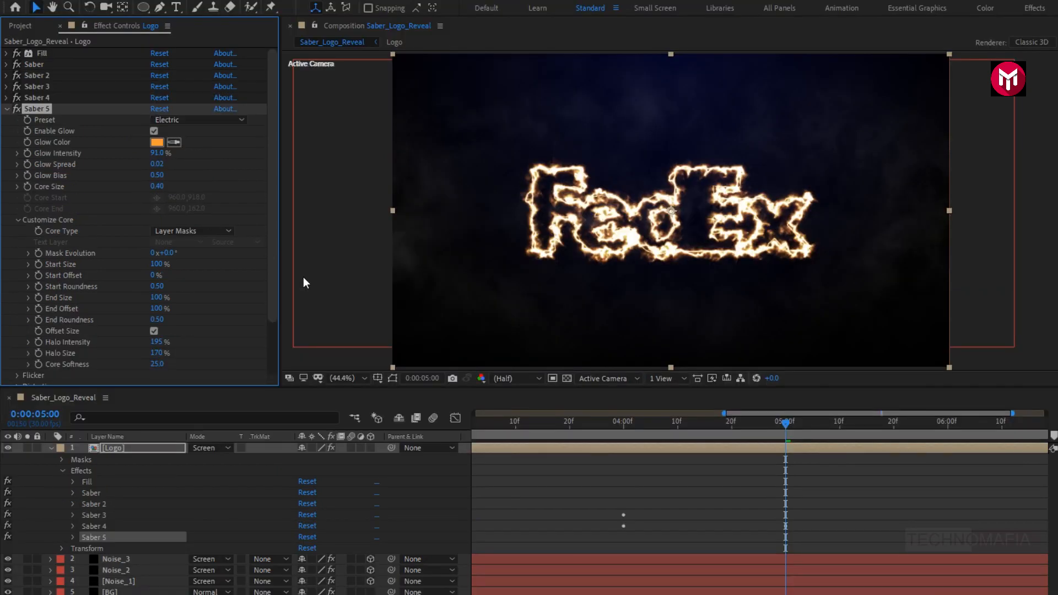
# Start keyframing Saber 5's Start Size and Start Offset at 0:00:04:00, both at 0%.
pyautogui.click(623, 422)
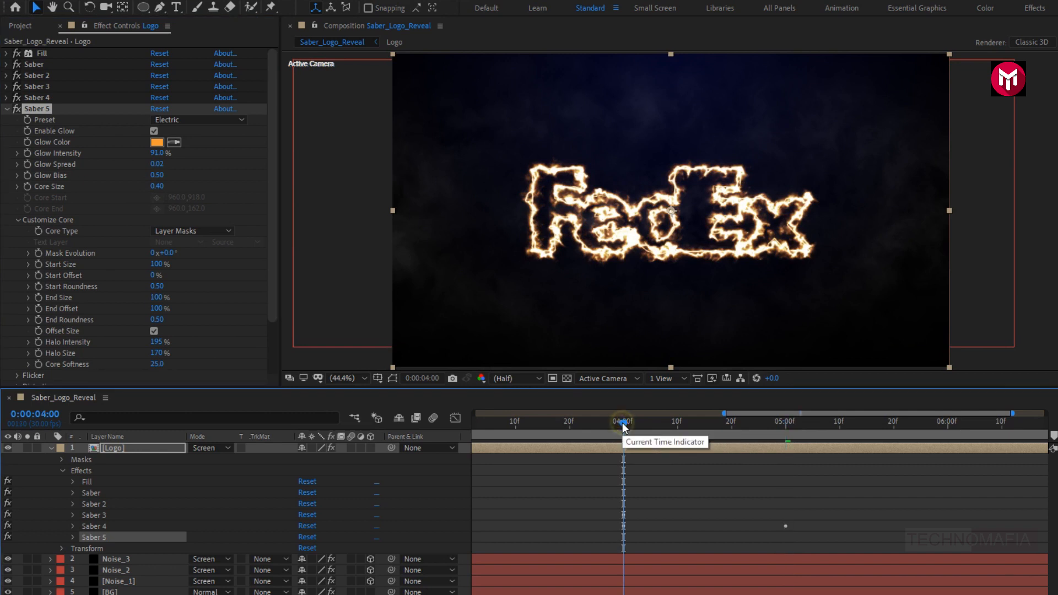
pyautogui.click(38, 264)
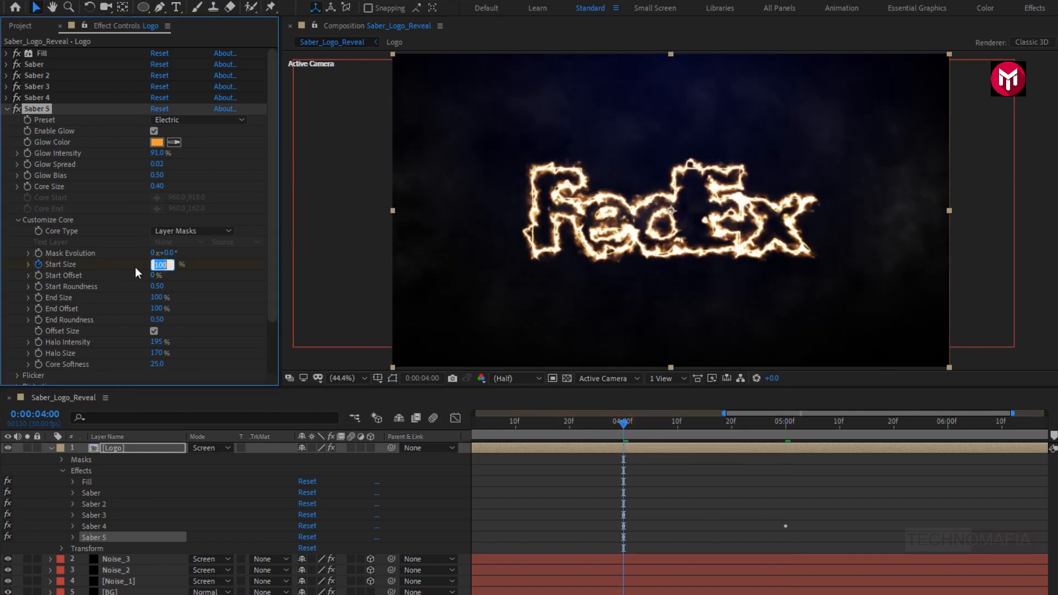
pyautogui.write('0')
pyautogui.press('Return')
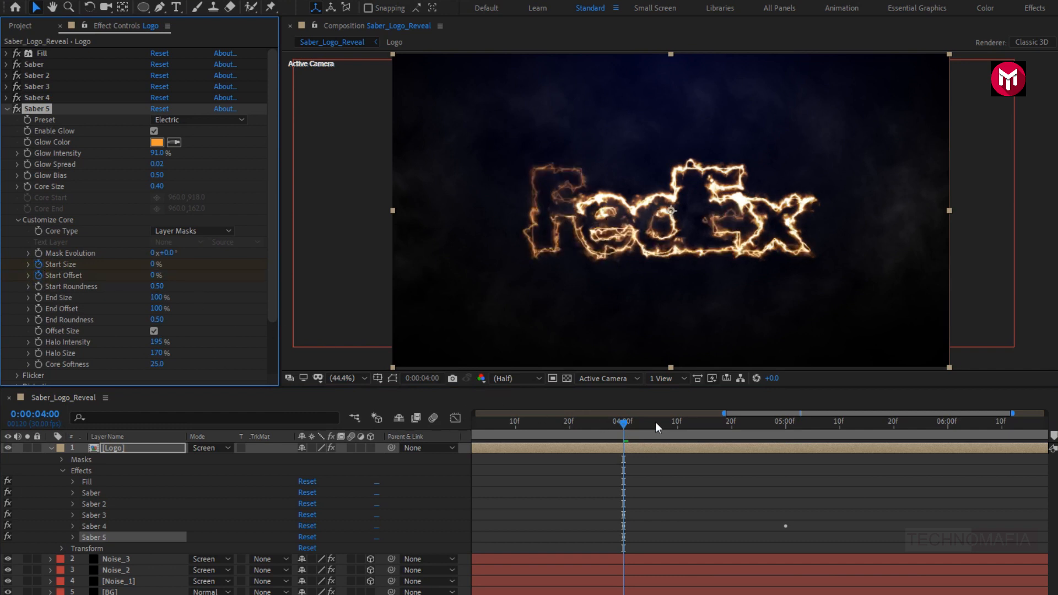
# At 0:00:04:20, keyframe Saber 5's Start Size at 150% and Start Offset at 80%.
pyautogui.click(732, 423)
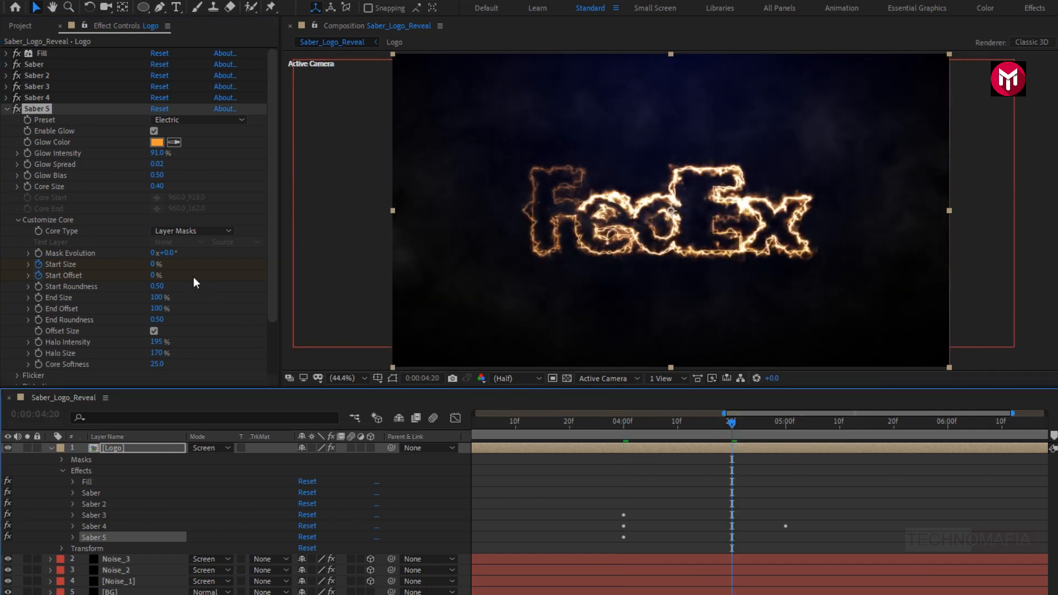
pyautogui.click(155, 263)
pyautogui.write('1')
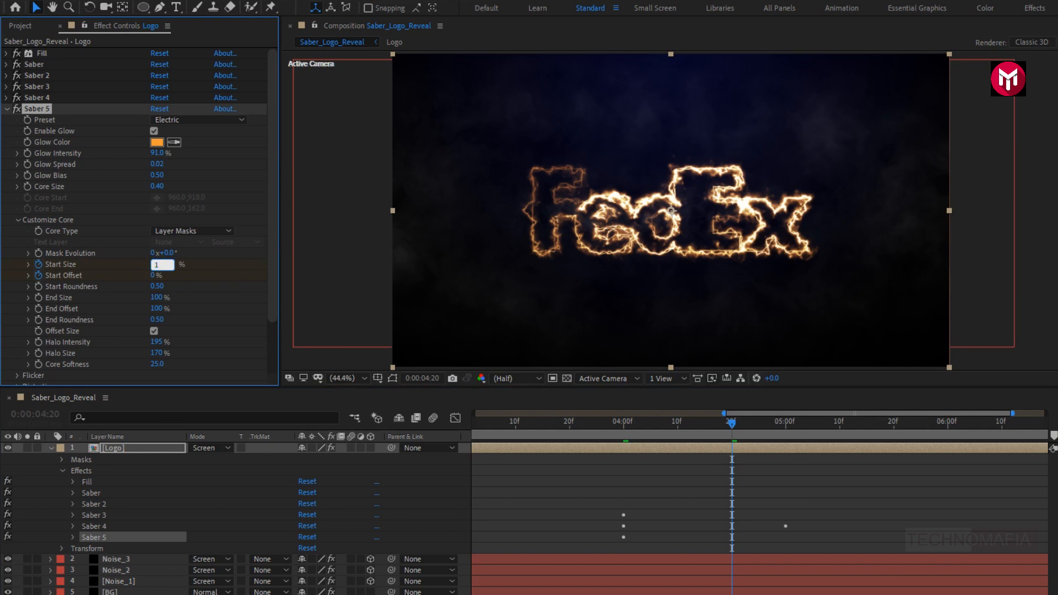
pyautogui.write('50')
pyautogui.press('Return')
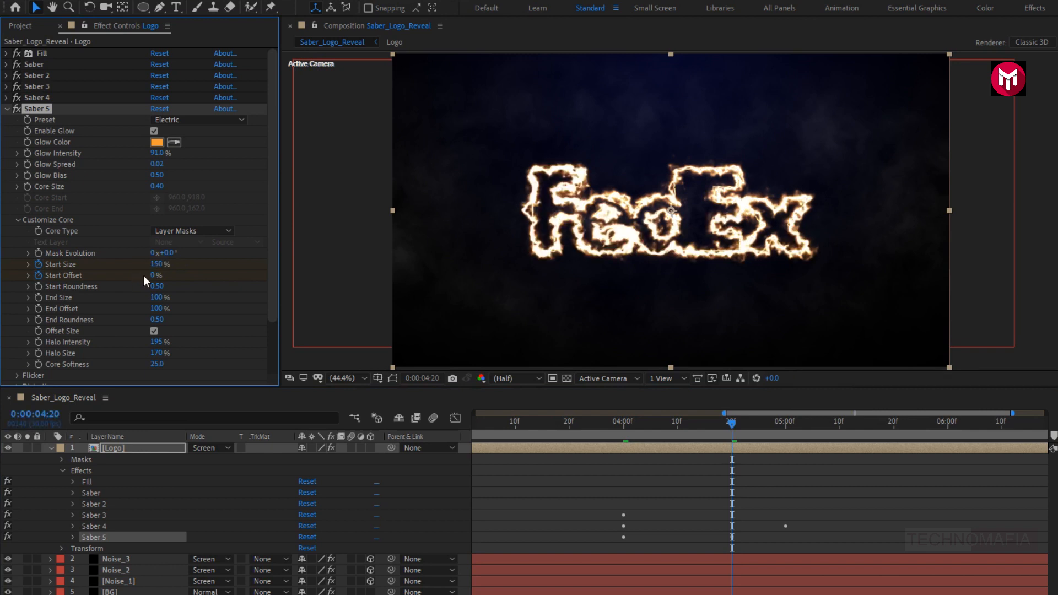
pyautogui.click(152, 276)
pyautogui.write('80')
pyautogui.press('Return')
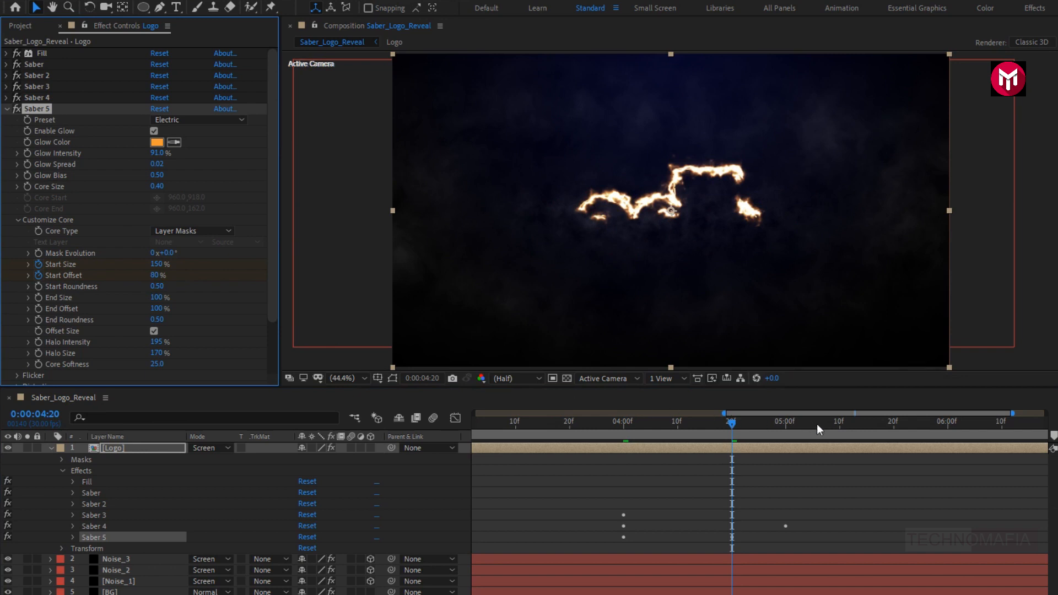
# At 0:00:05:20, keyframe Saber 5's Start Size and Start Offset back to 0%.
pyautogui.click(892, 425)
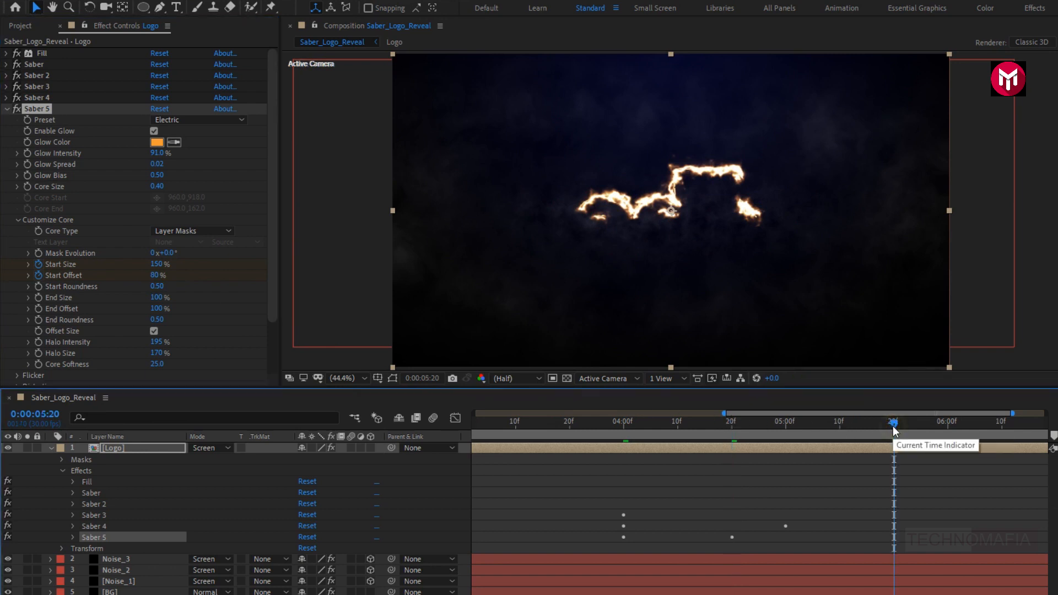
pyautogui.click(155, 266)
pyautogui.write('0')
pyautogui.press('Return')
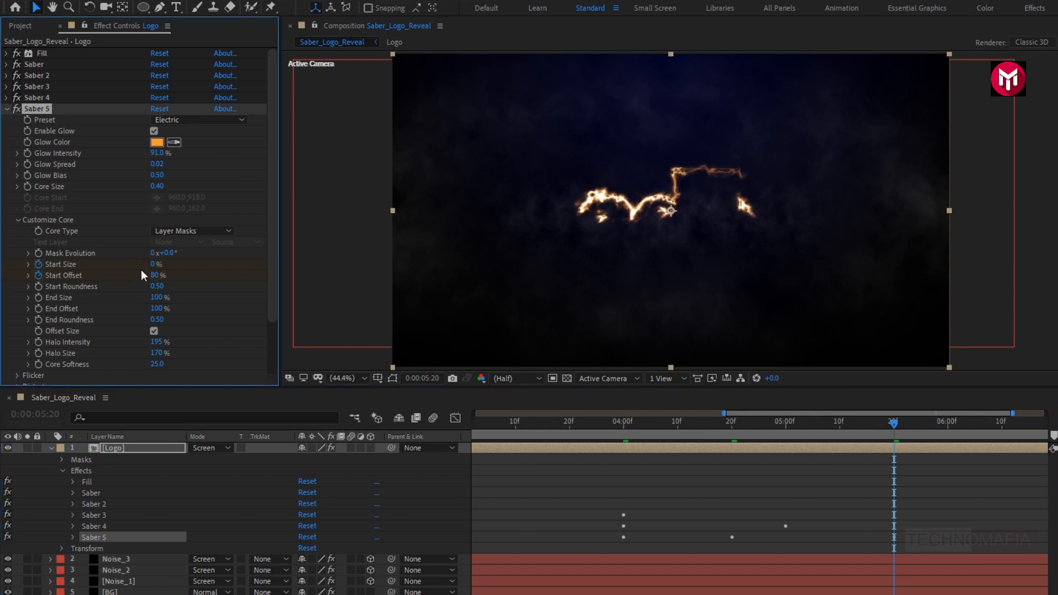
pyautogui.click(151, 275)
pyautogui.write('0')
pyautogui.press('Return')
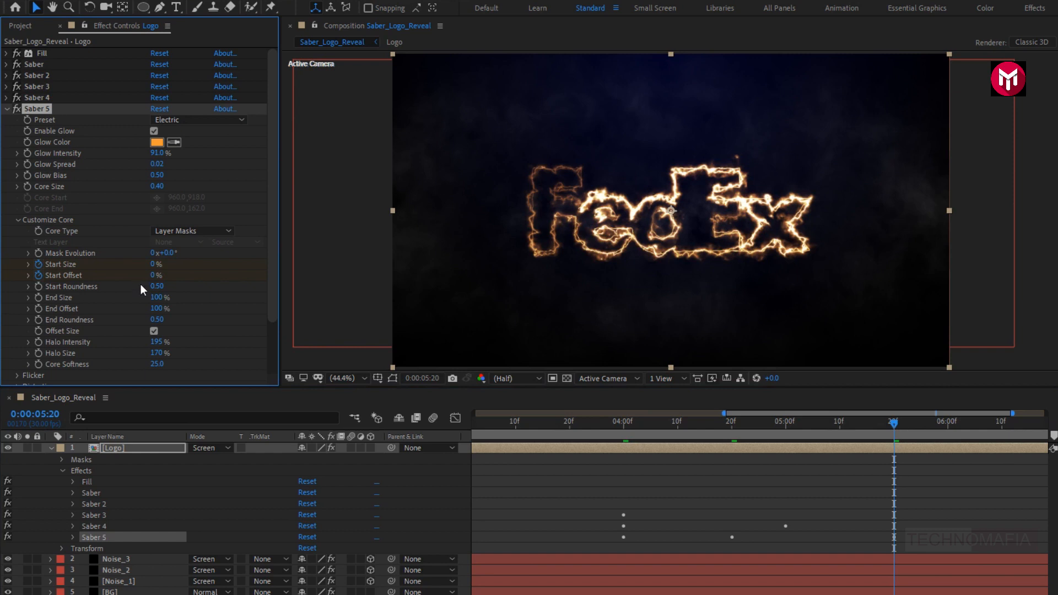
# Set Saber 5's End Size and End Offset to 0%.
pyautogui.click(157, 299)
pyautogui.write('0')
pyautogui.press('Tab')
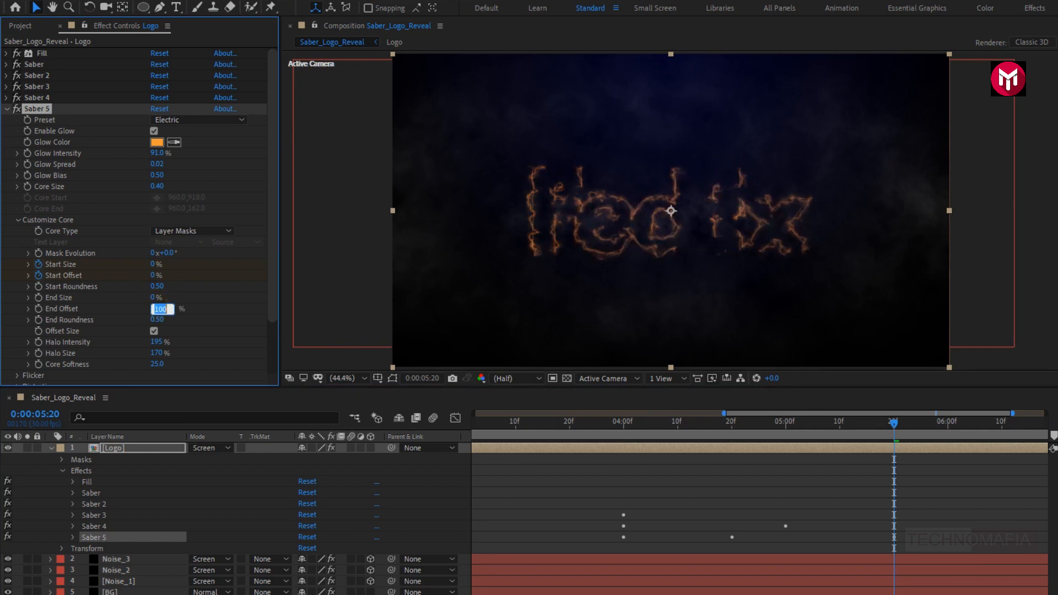
pyautogui.press('Return')
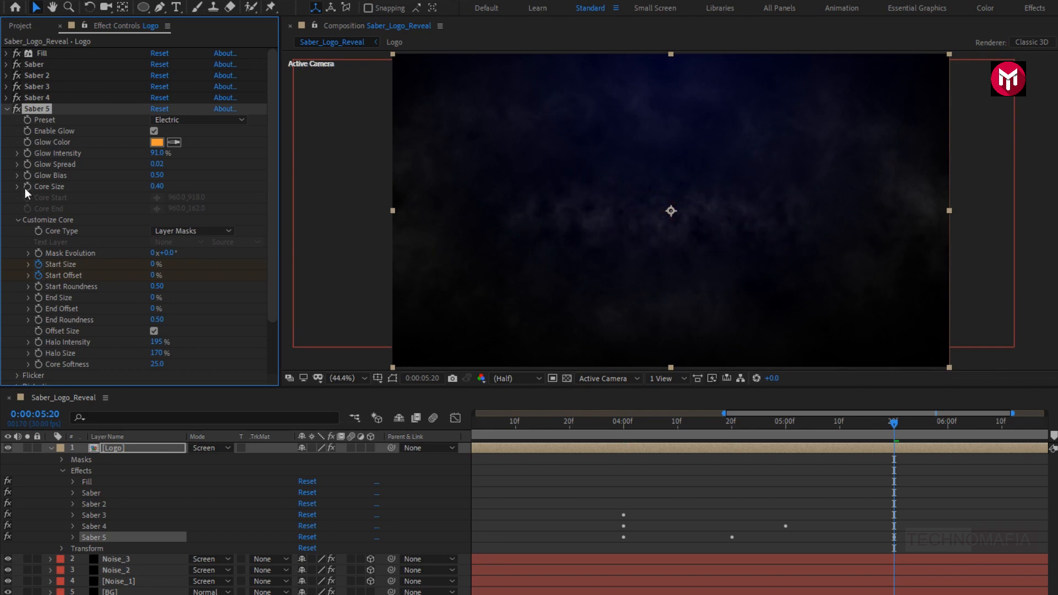
# In Saber 5's render options, set Composite Settings to Add and Alpha Mode to Mask Core, and collapse the effect.
pyautogui.scroll(-3, 29, 231)
pyautogui.click(19, 347)
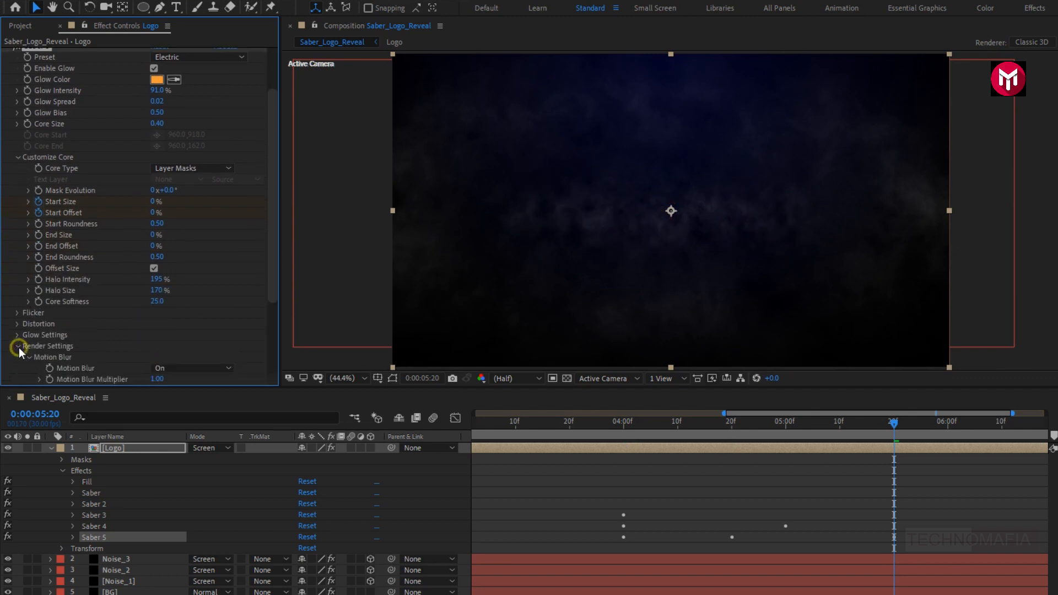
pyautogui.scroll(-5, 22, 347)
pyautogui.click(166, 347)
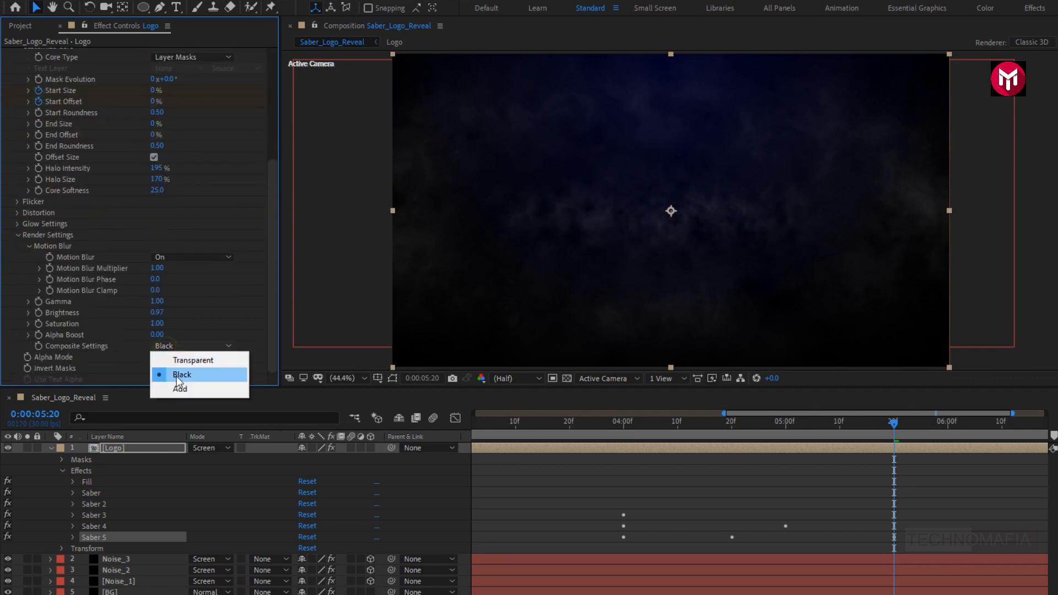
pyautogui.click(180, 387)
pyautogui.click(173, 358)
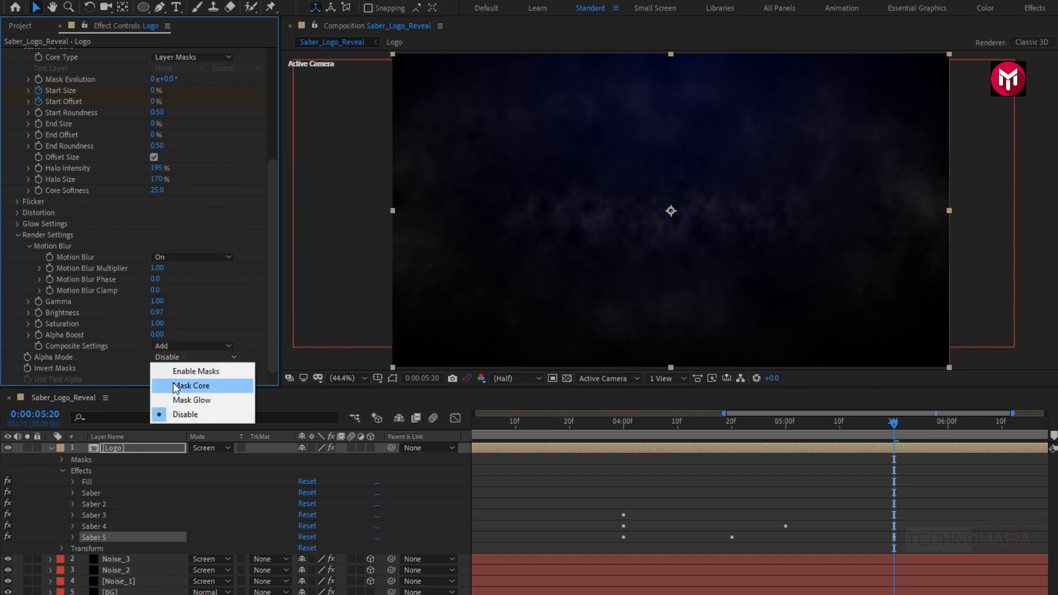
pyautogui.click(173, 383)
pyautogui.scroll(8, 73, 270)
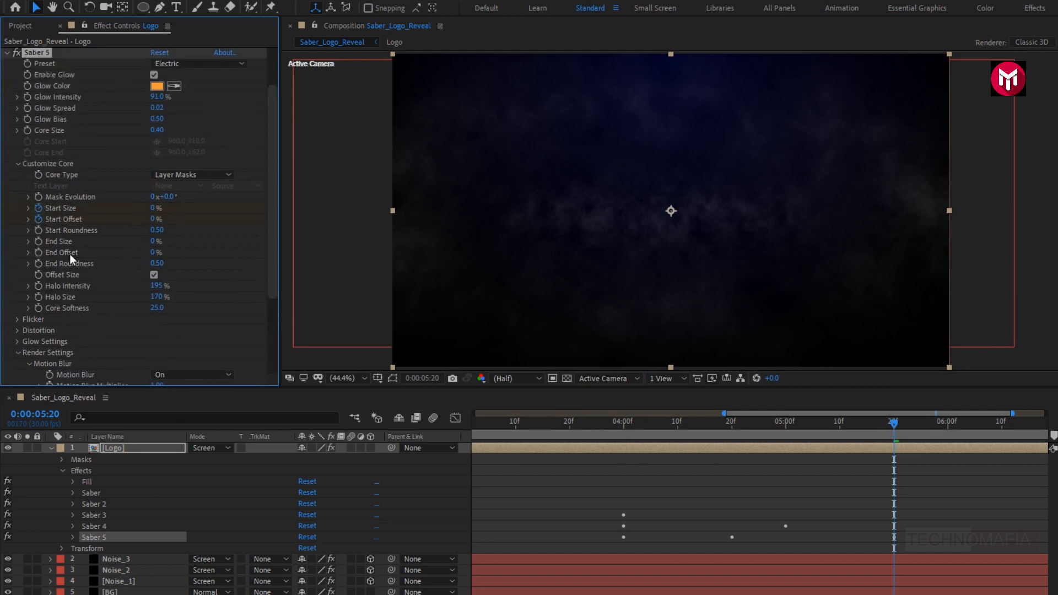
pyautogui.click(7, 110)
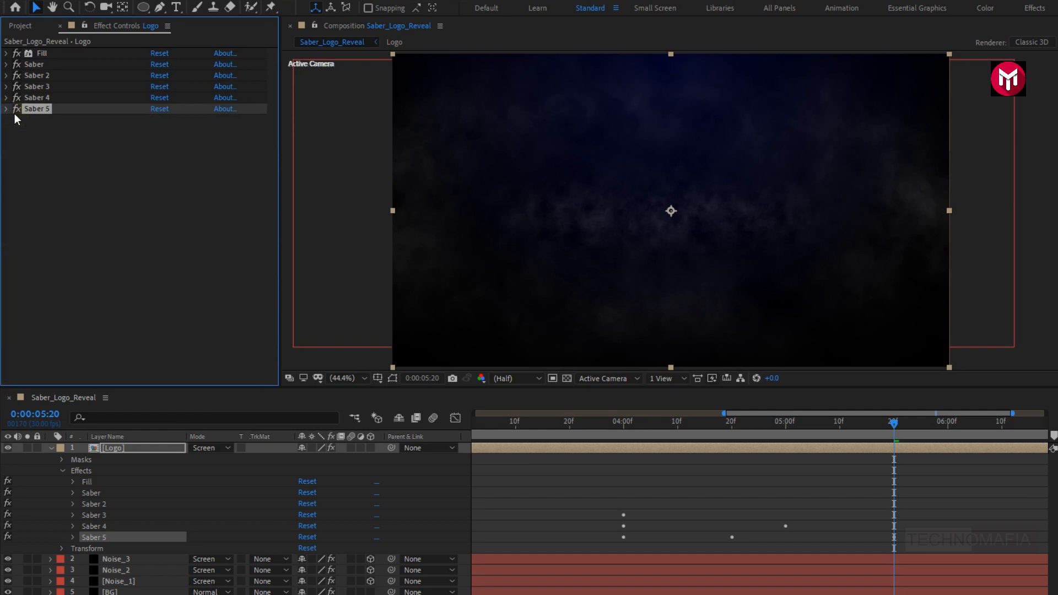
# Return to the start of the composition and set Saber 4's Composite Settings to Add and Alpha Mode to Mask Core.
pyautogui.press('-')
pyautogui.press('-')
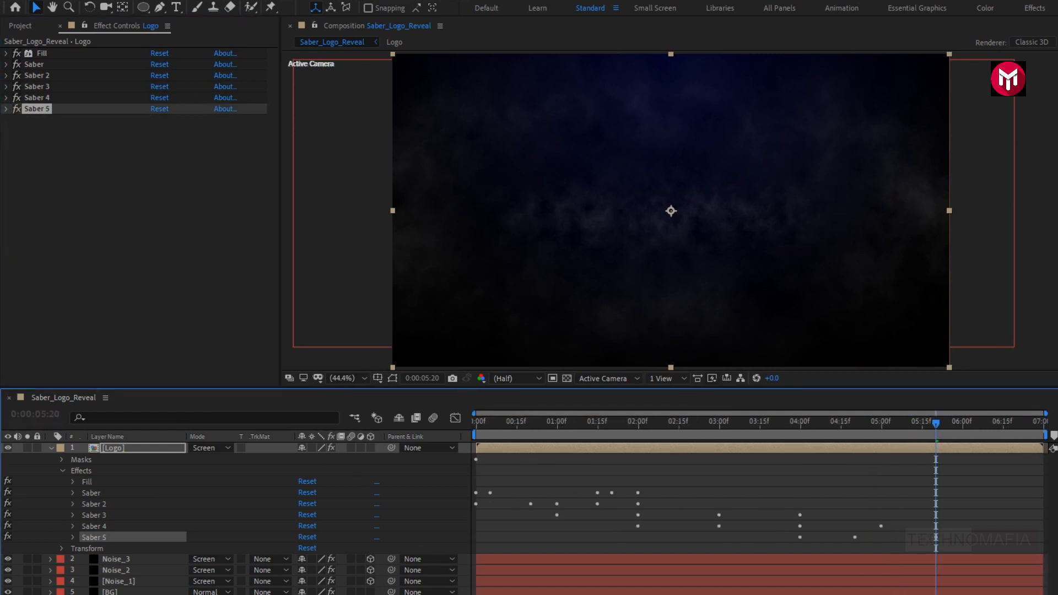
pyautogui.click(473, 419)
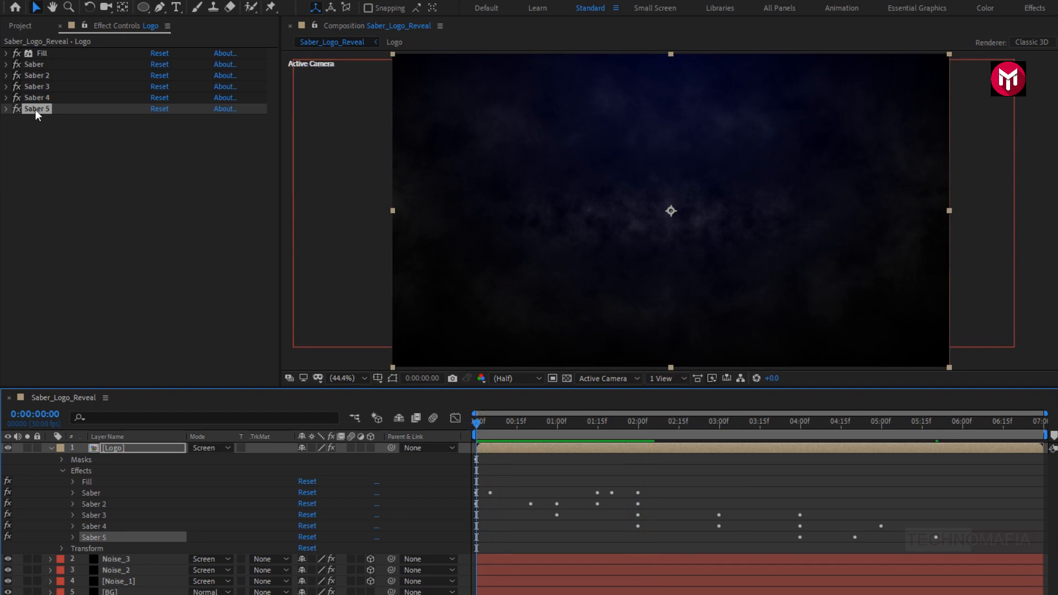
pyautogui.click(6, 108)
pyautogui.scroll(-1, 36, 194)
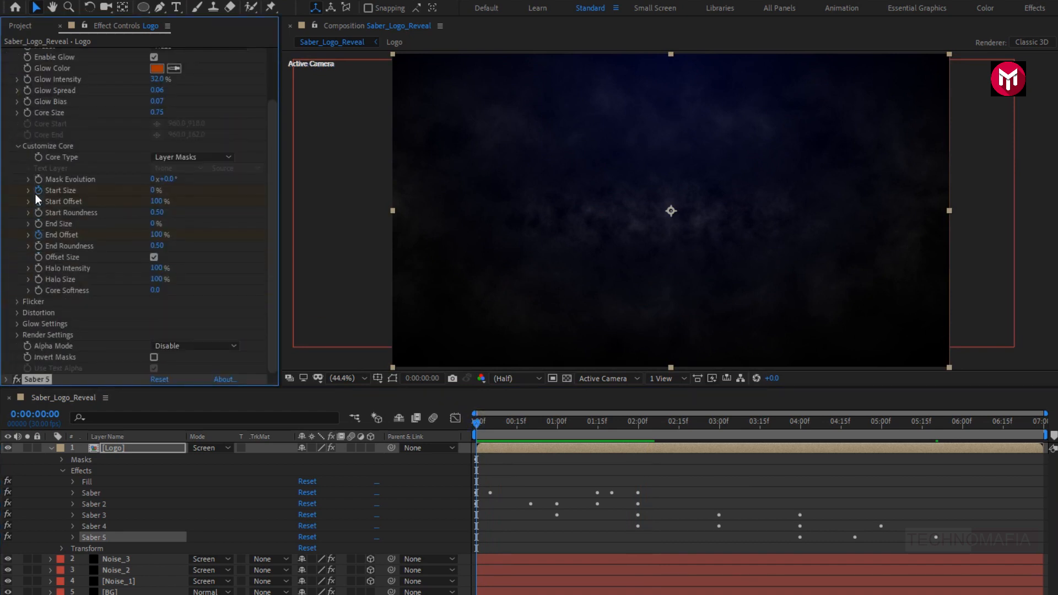
pyautogui.click(18, 335)
pyautogui.scroll(-5, 18, 336)
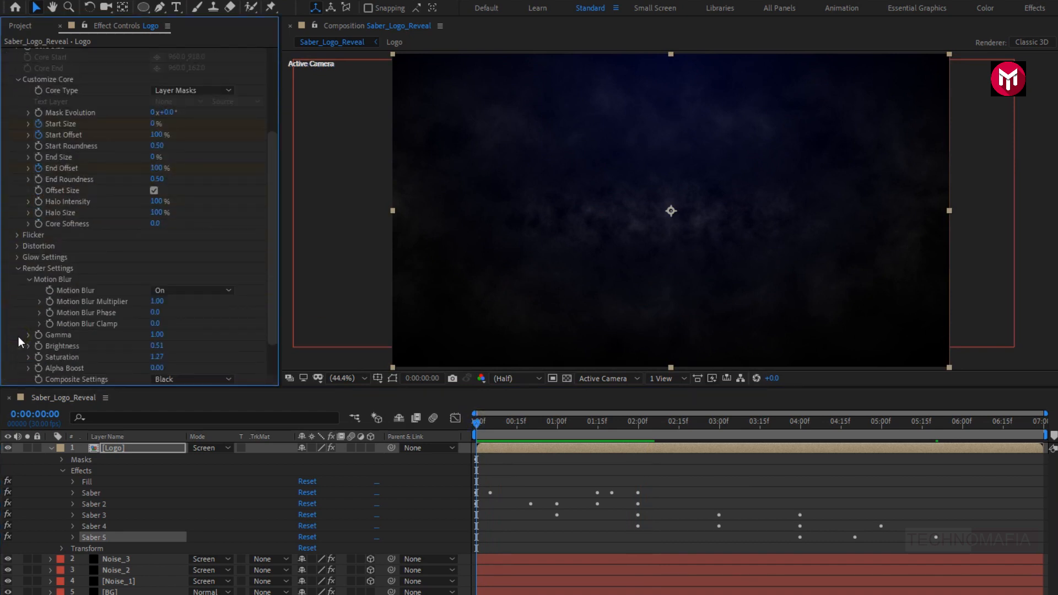
pyautogui.click(164, 336)
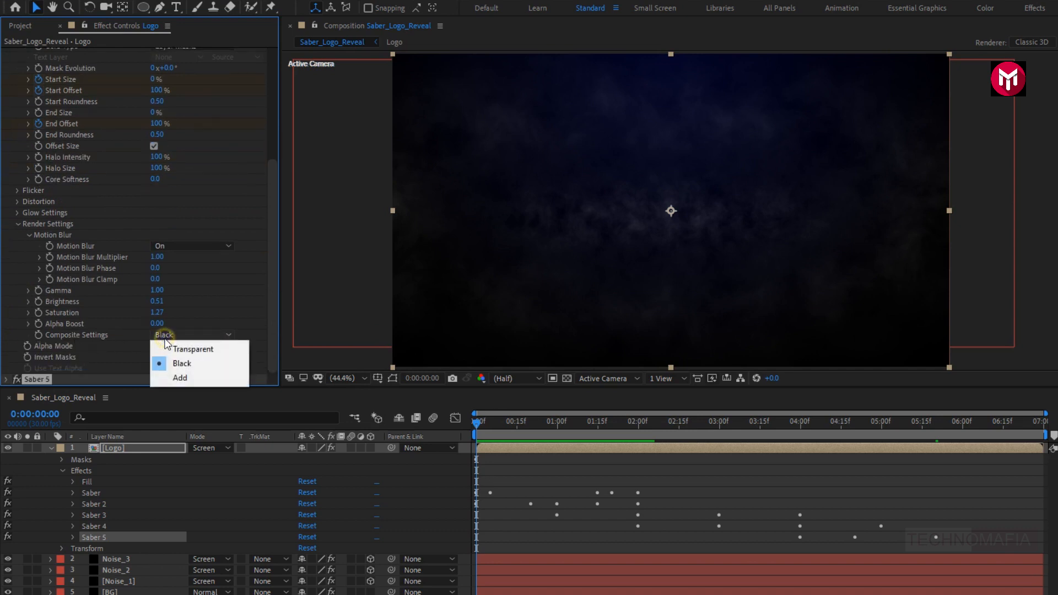
pyautogui.click(178, 377)
pyautogui.click(168, 346)
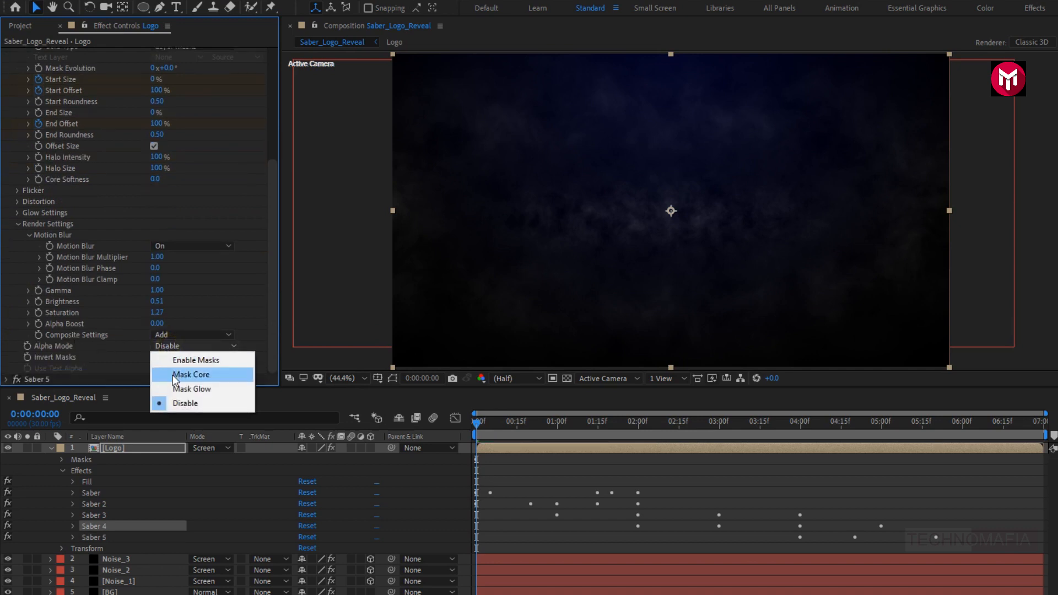
pyautogui.click(173, 375)
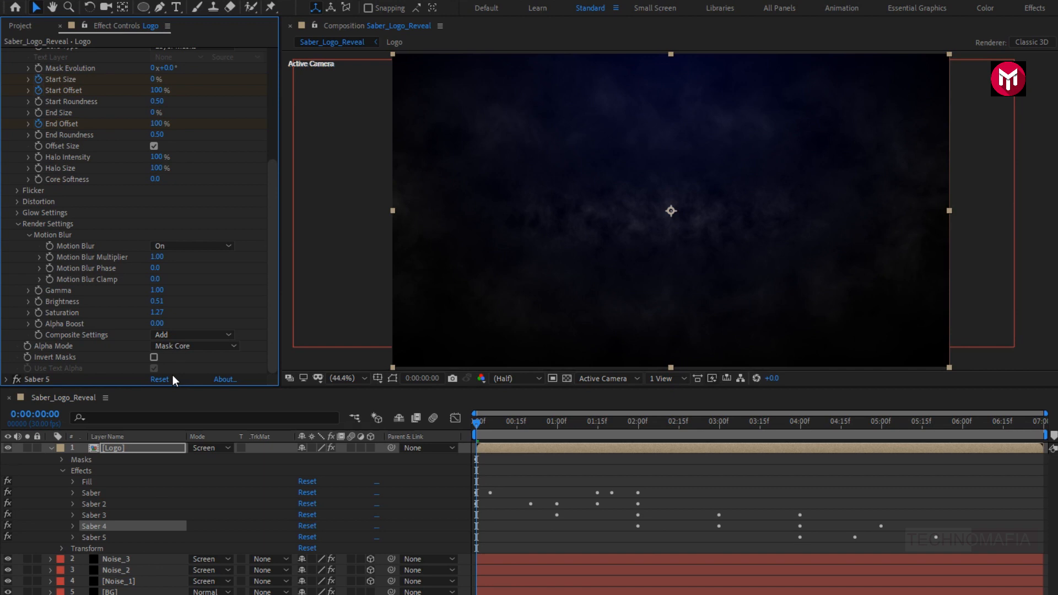
# Preview the glow animation from the first frame and scrub to 0:00:04:21 to inspect the logo outline.
pyautogui.click(474, 422)
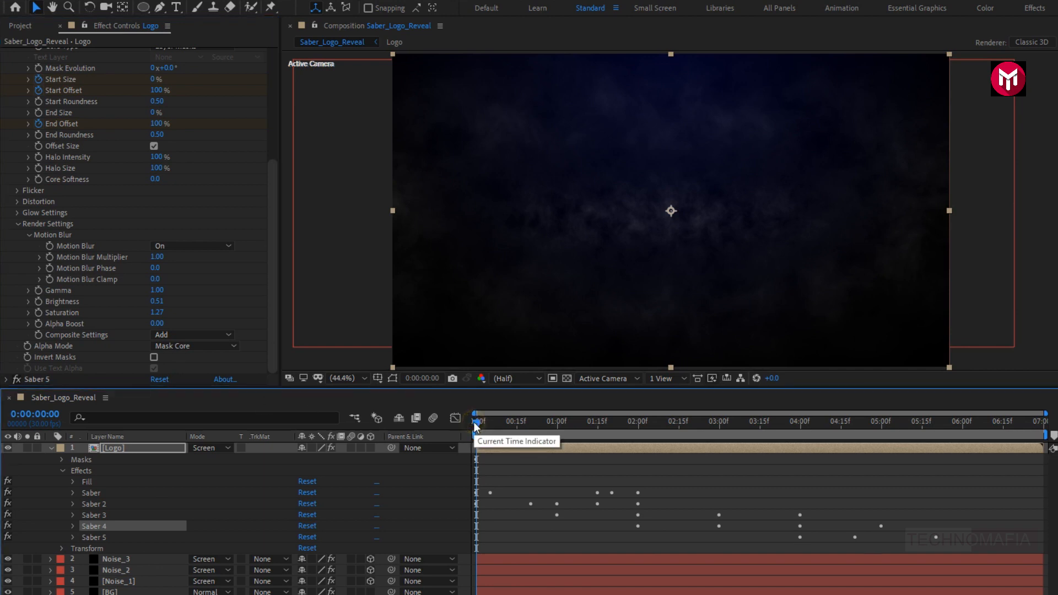
pyautogui.press('space')
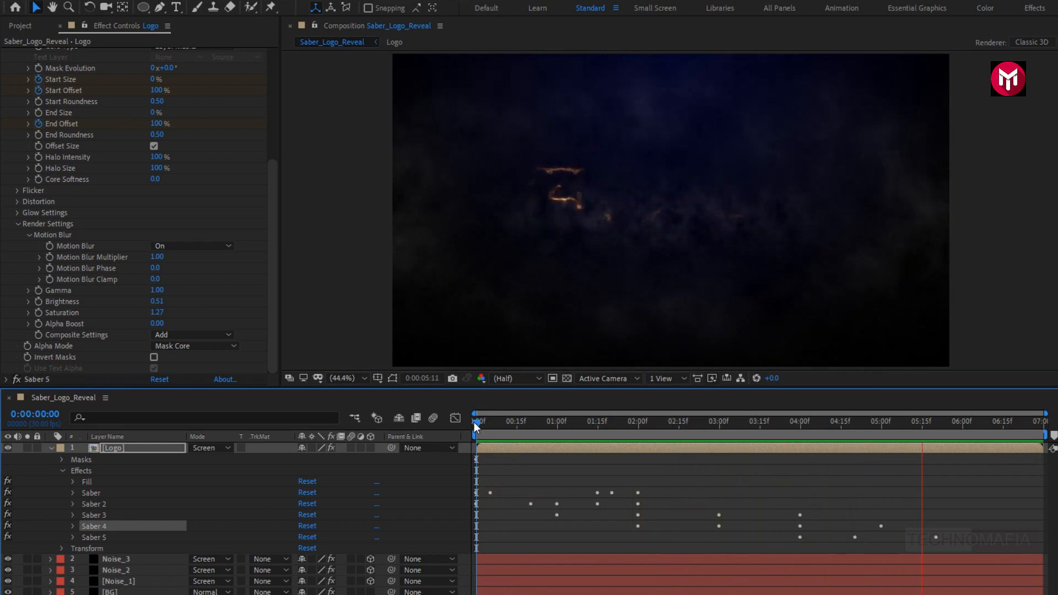
pyautogui.press('space')
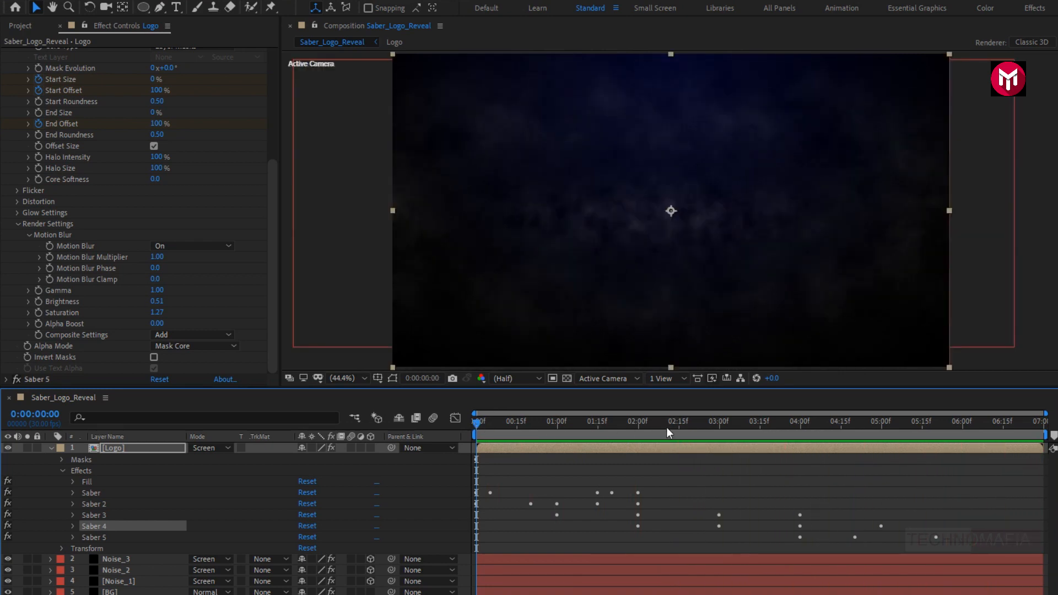
pyautogui.moveTo(666, 428)
pyautogui.mouseDown()
pyautogui.moveTo(887, 424)
pyautogui.moveTo(840, 424)
pyautogui.moveTo(855, 425)
pyautogui.mouseUp()
# Collapse the Saber 4 and Saber 5 settings and the Logo layer's properties, leaving no layer selected.
pyautogui.scroll(6, 126, 191)
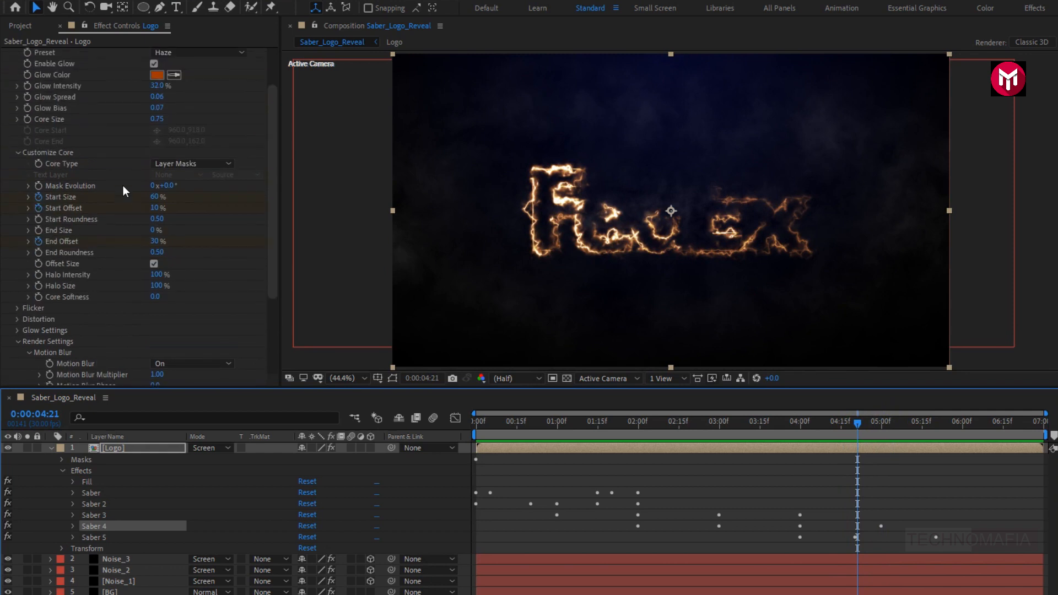
pyautogui.click(7, 98)
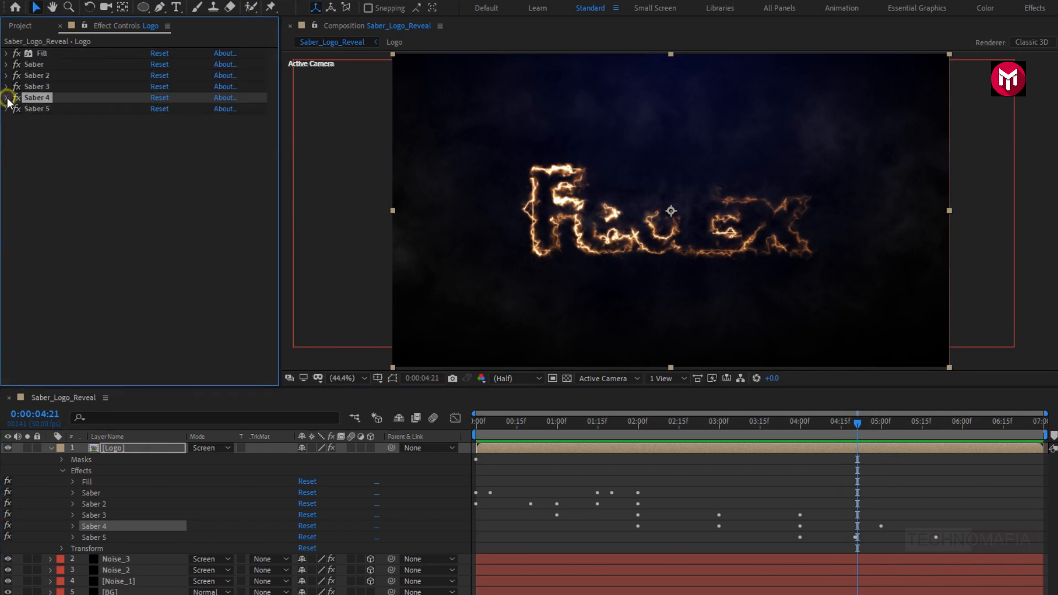
pyautogui.click(8, 108)
pyautogui.click(7, 109)
pyautogui.click(7, 110)
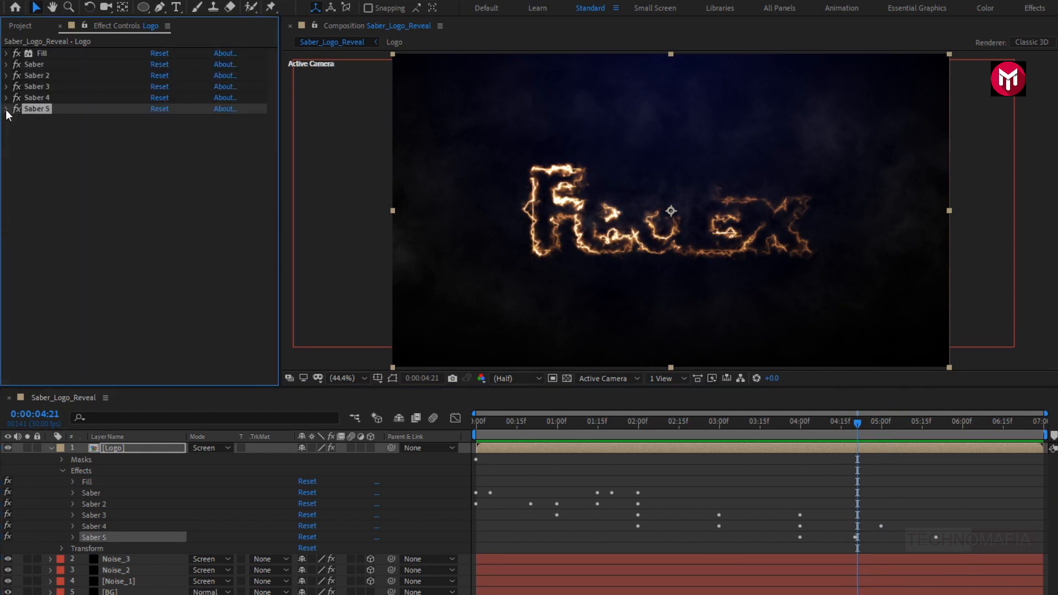
pyautogui.click(52, 447)
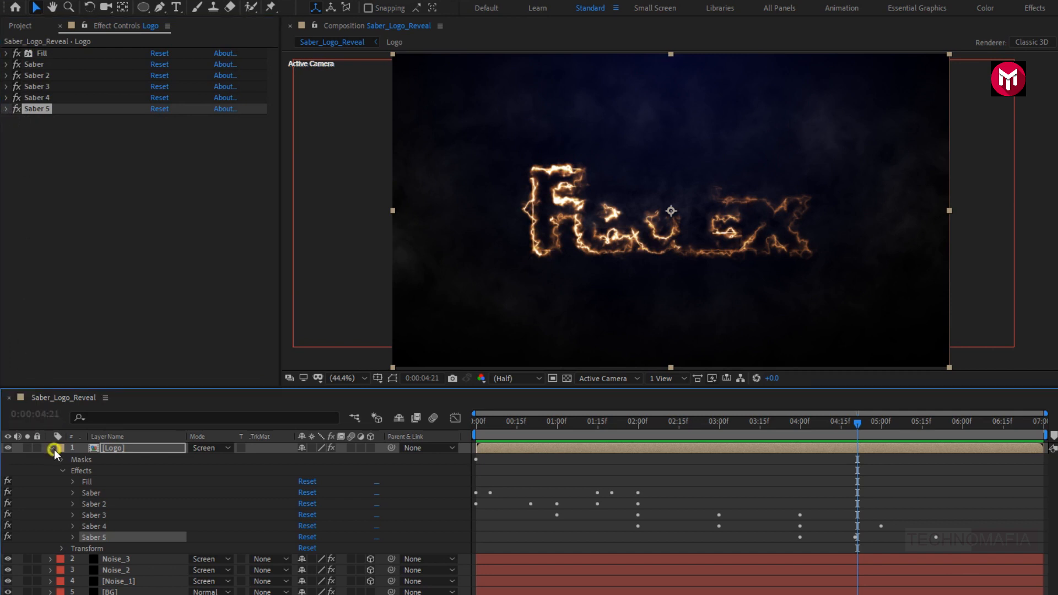
pyautogui.click(107, 523)
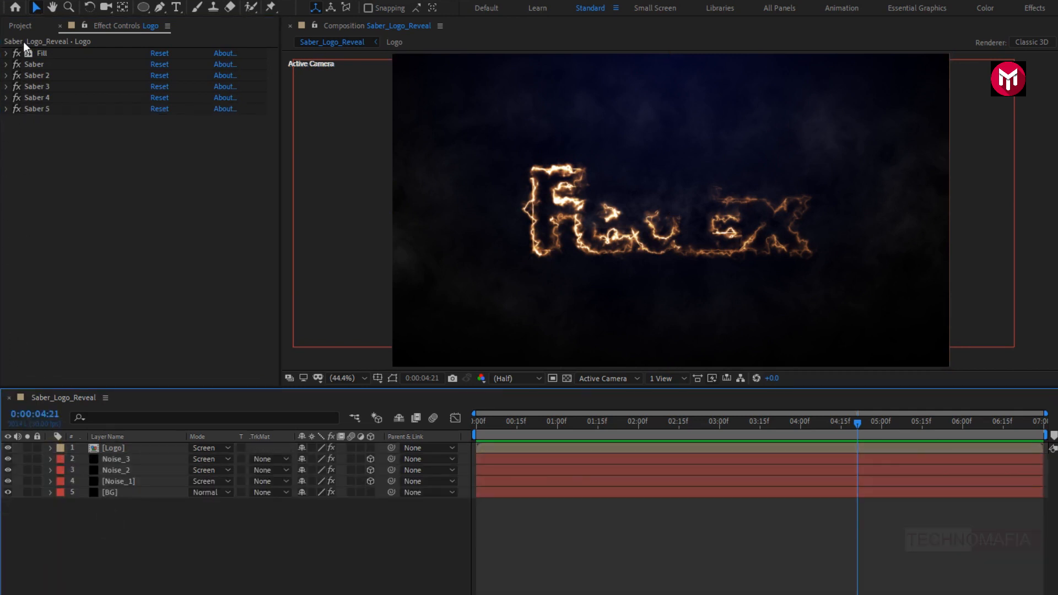
# Add the Logo composition from the project items as the topmost layer of Saber_Logo_Reveal.
pyautogui.click(20, 26)
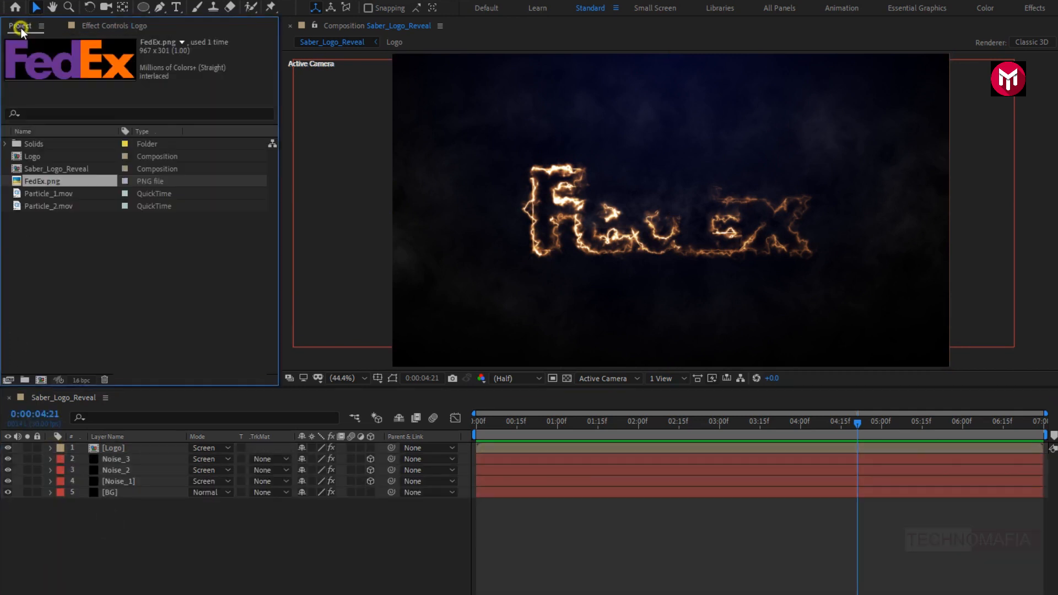
pyautogui.click(30, 157)
pyautogui.moveTo(31, 160); pyautogui.dragTo(127, 444)
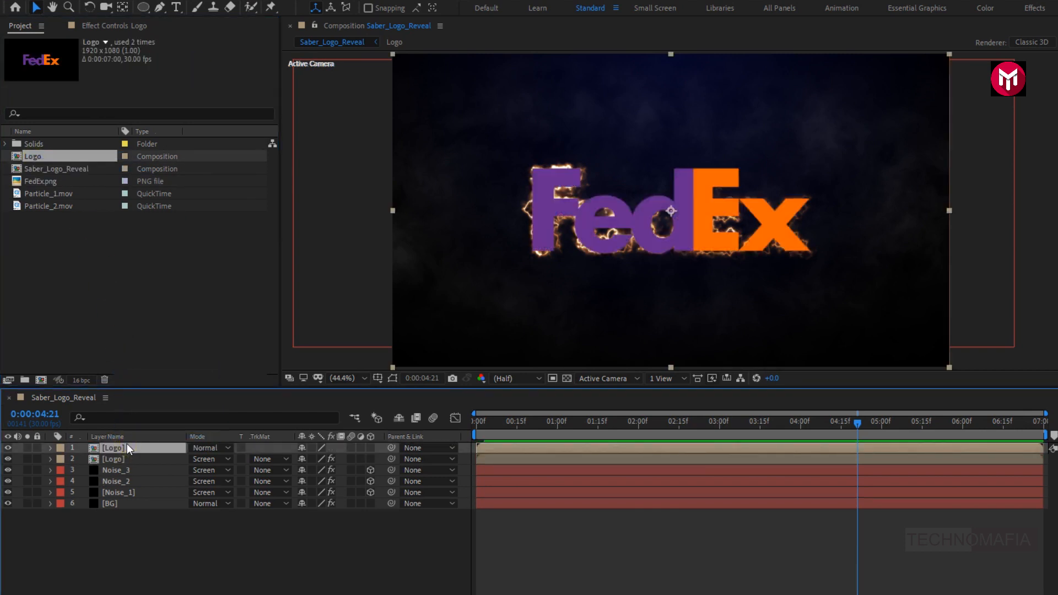
pyautogui.click(149, 543)
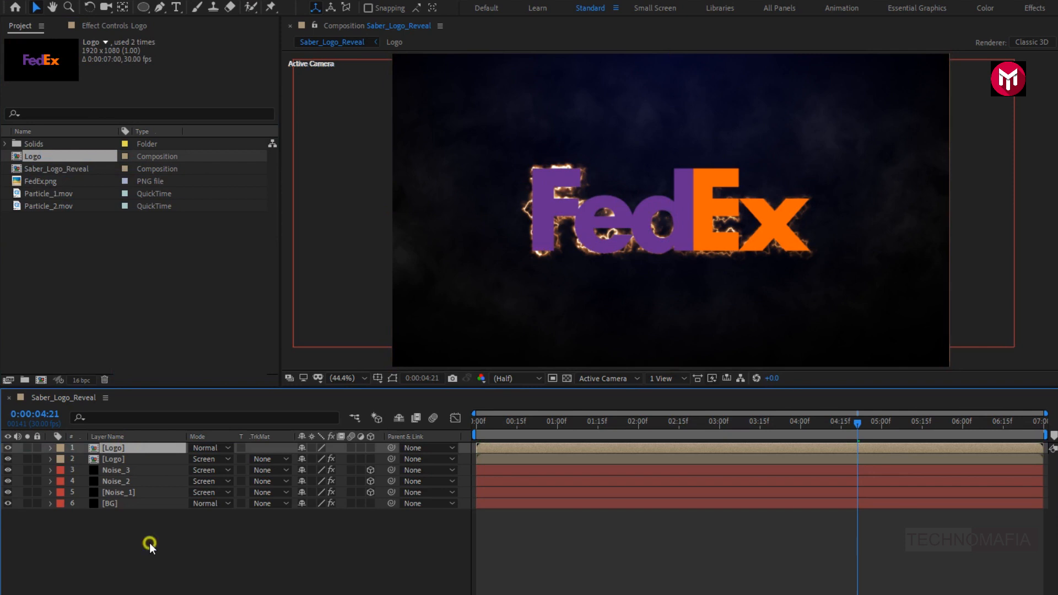
# Create a black 1920 x 1080 solid named Noise_4 as the topmost layer of Saber_Logo_Reveal.
pyautogui.rightClick(148, 542)
pyautogui.moveTo(183, 408)
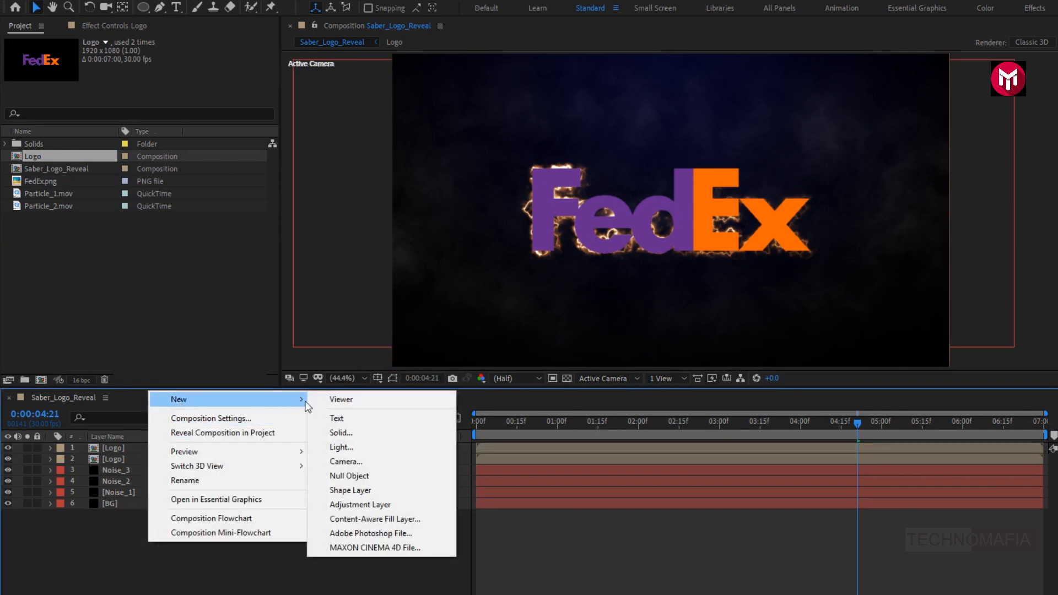
pyautogui.click(366, 430)
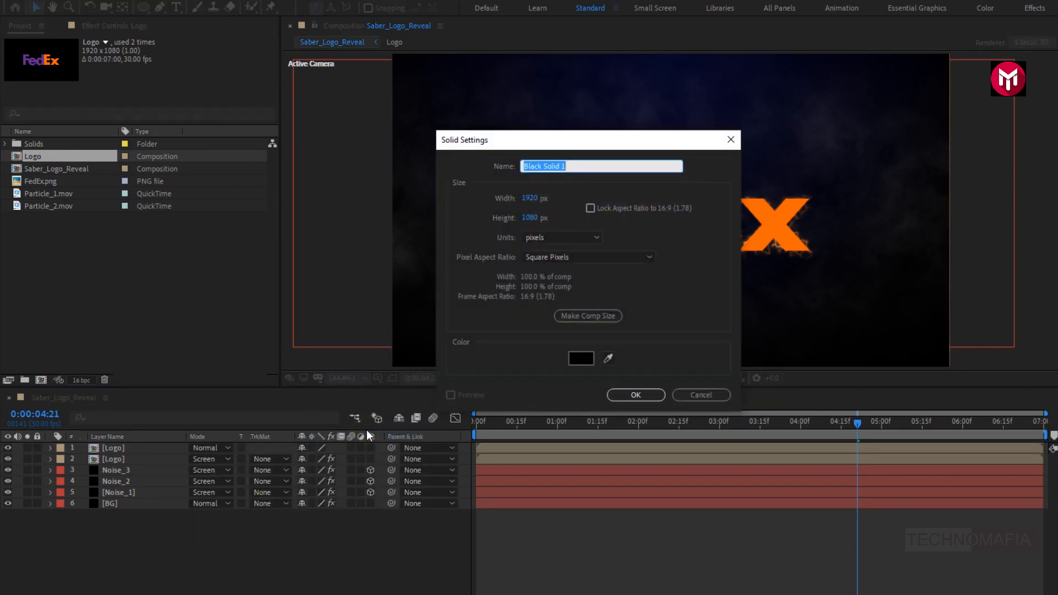
pyautogui.write('Noise_4')
pyautogui.click(629, 395)
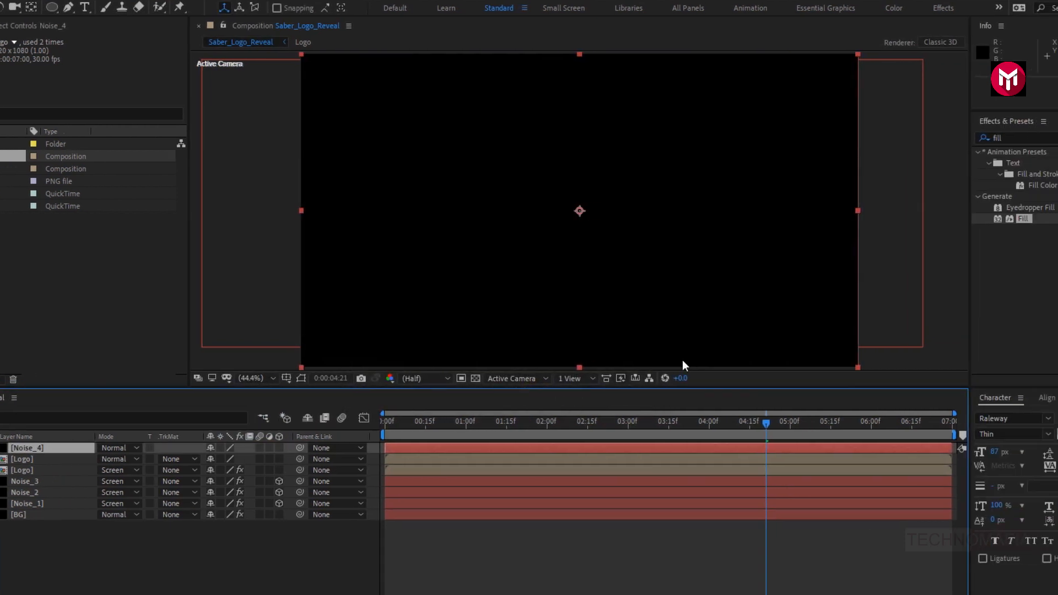
# Find the Fractal Noise effect and apply it to the Noise_4 layer.
pyautogui.click(893, 140)
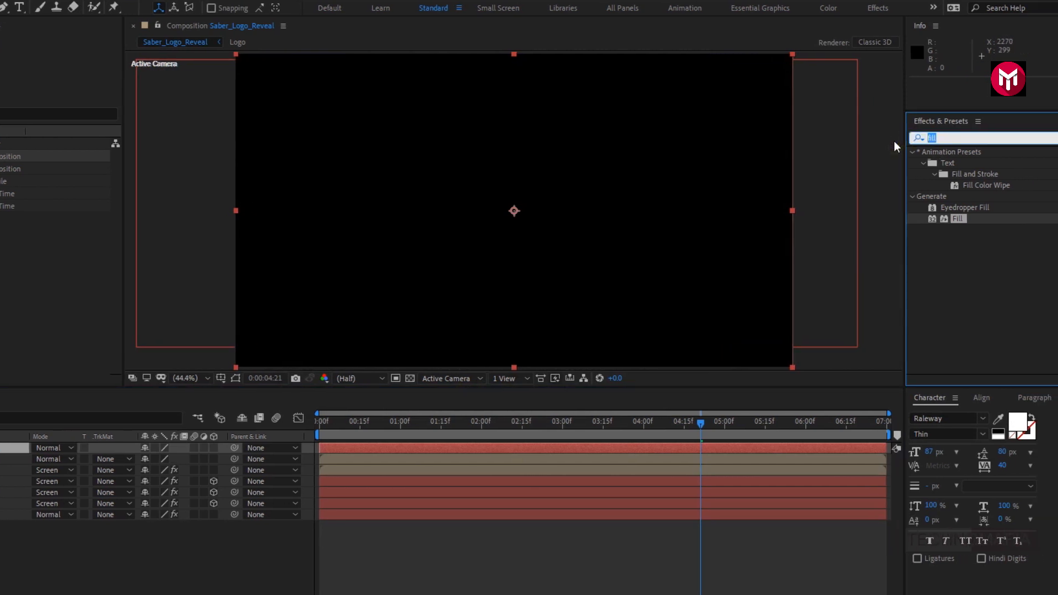
pyautogui.write('frac')
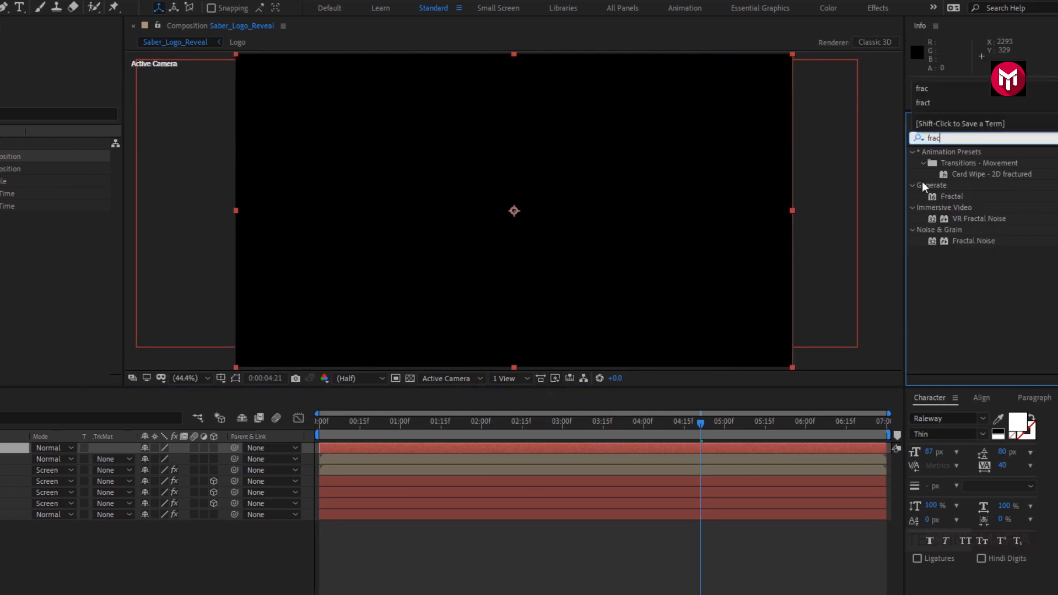
pyautogui.doubleClick(966, 240)
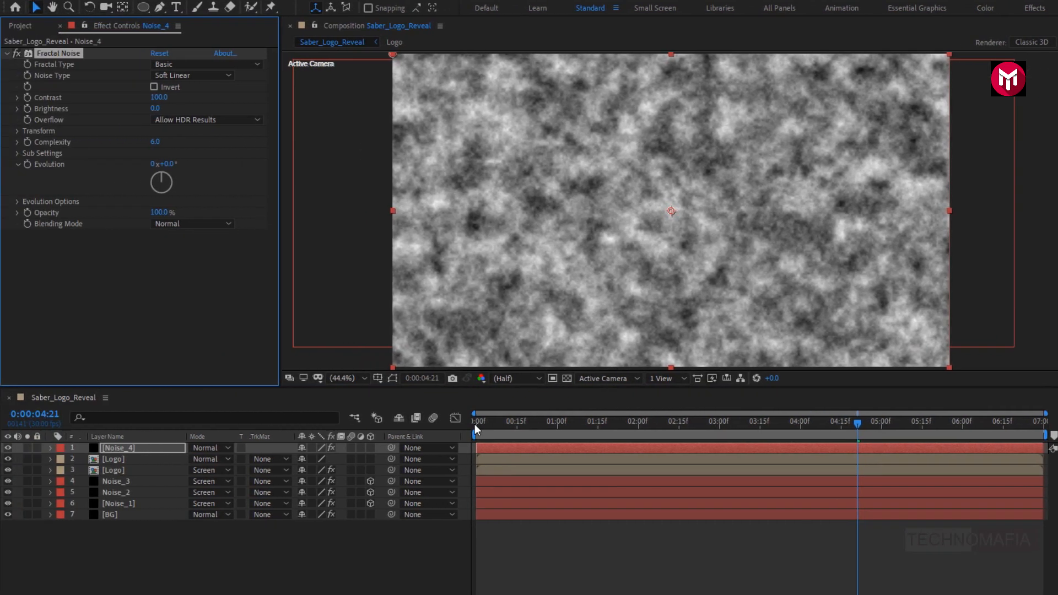
# Start keyframing Noise_4's Fractal Noise Brightness at the first frame with a value of -100.
pyautogui.click(428, 428)
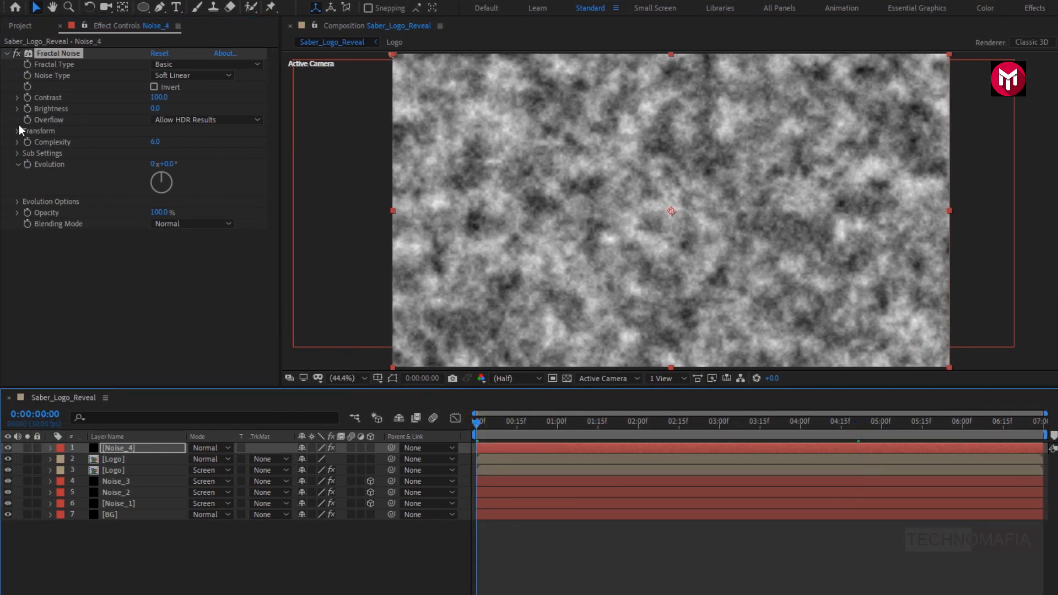
pyautogui.click(26, 110)
pyautogui.click(155, 109)
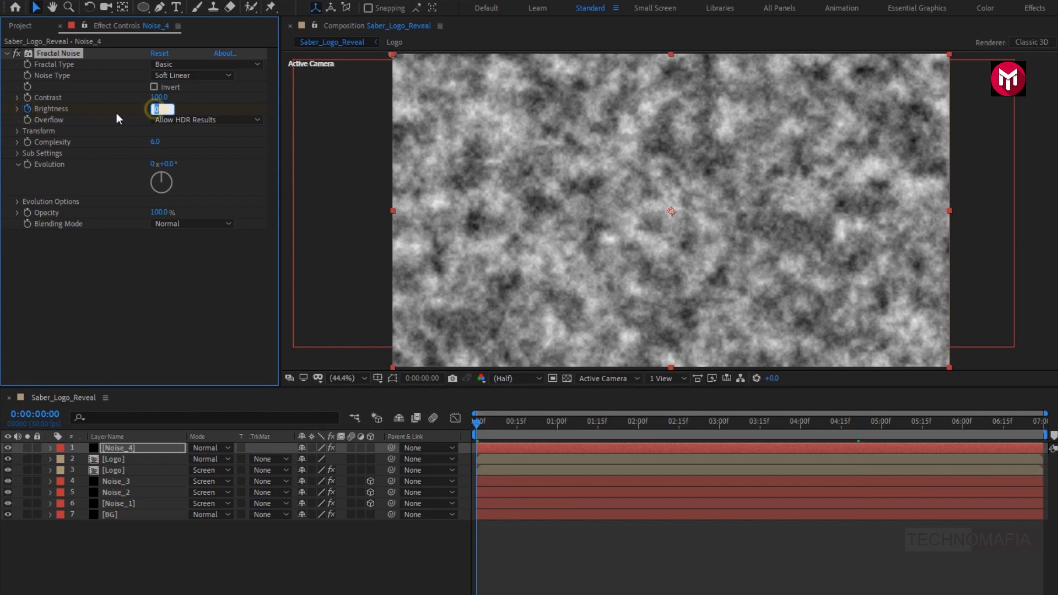
pyautogui.write('-100')
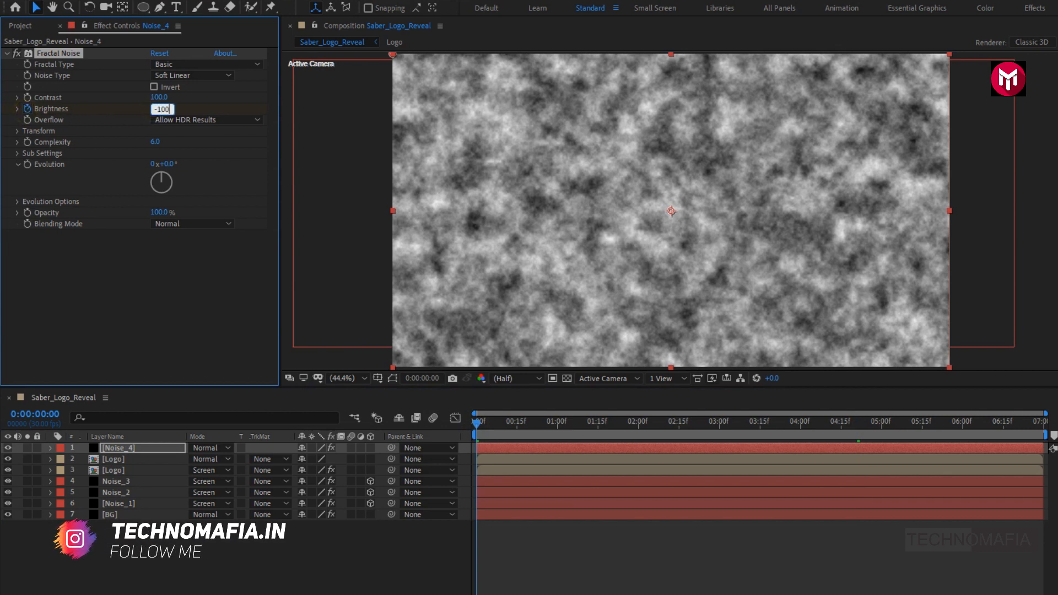
pyautogui.press('Return')
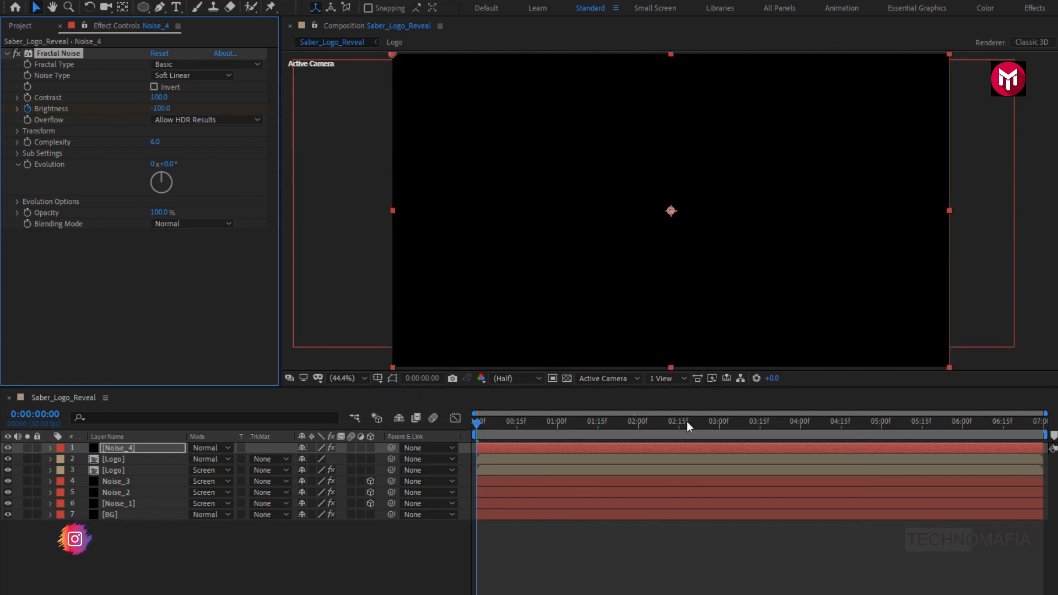
# Add a second Brightness keyframe of 100 on Noise_4 at 0:00:03:00.
pyautogui.click(719, 424)
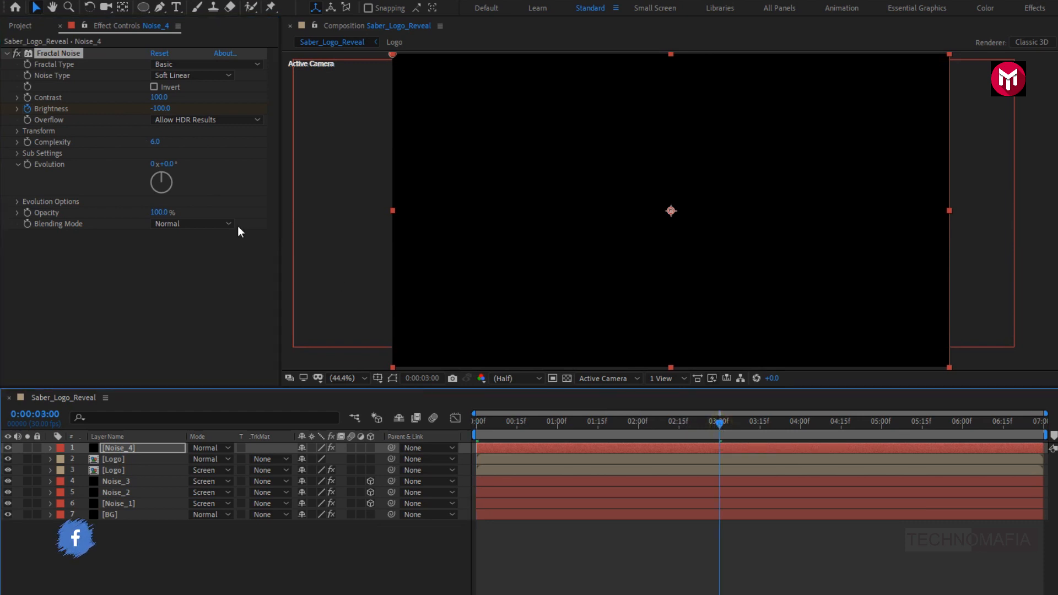
pyautogui.click(161, 109)
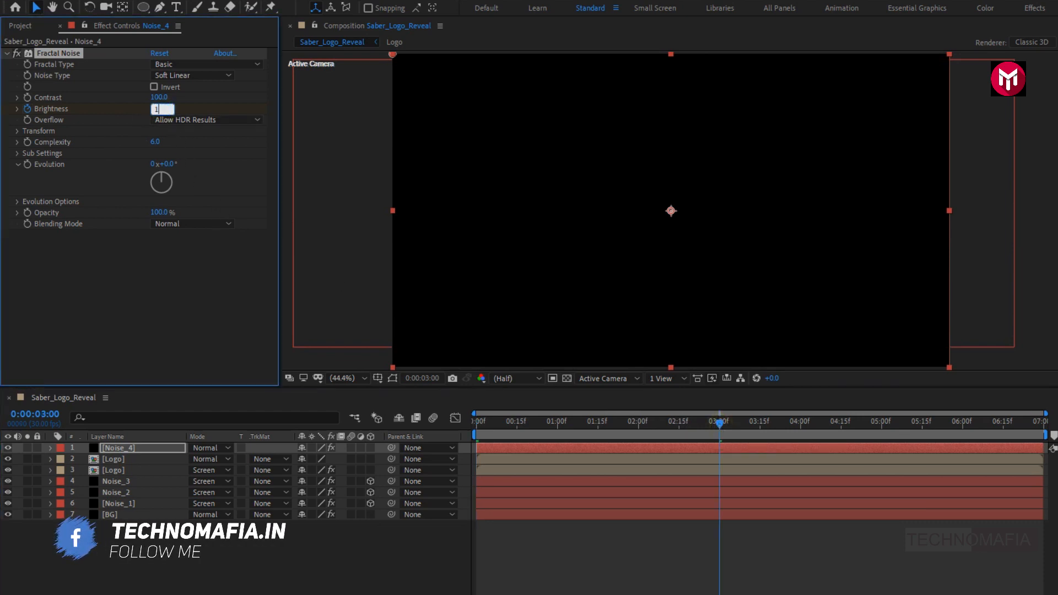
pyautogui.write('100')
pyautogui.press('Return')
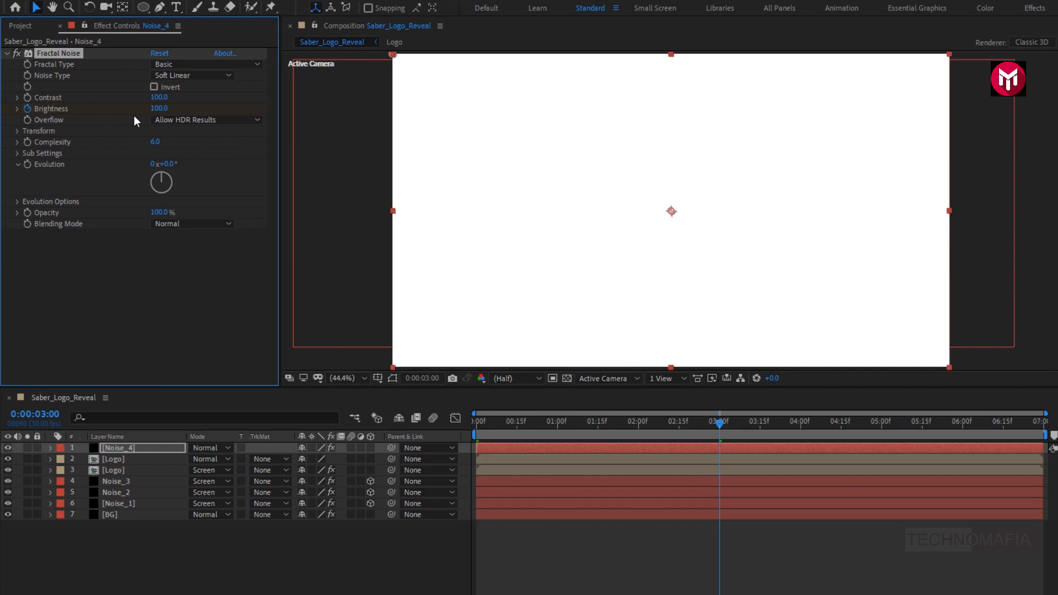
# Set Noise_4's Fractal Noise Transform Scale to 150 and Complexity to 12.
pyautogui.click(18, 131)
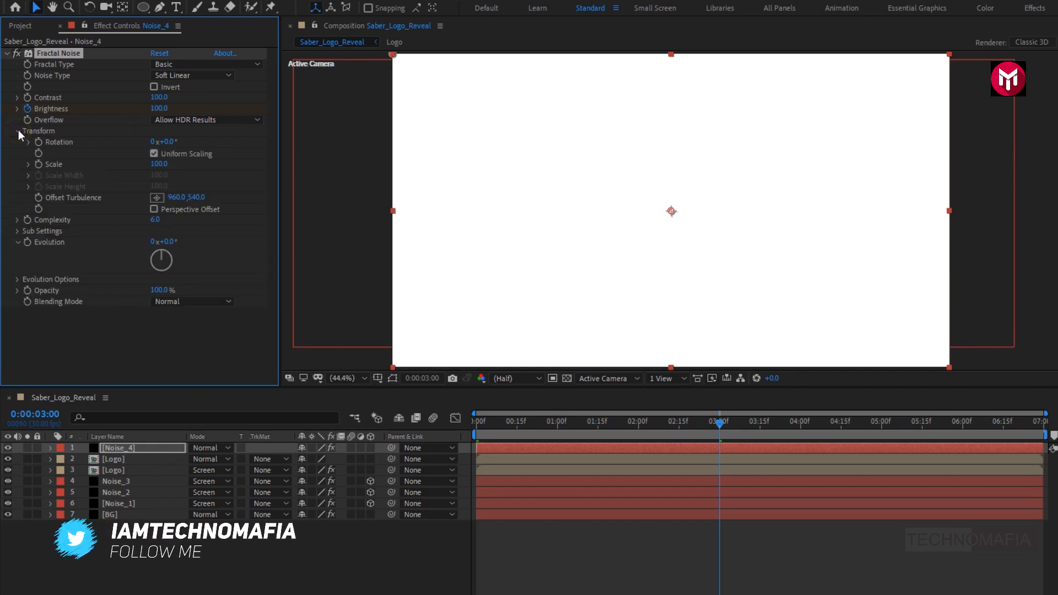
pyautogui.click(156, 165)
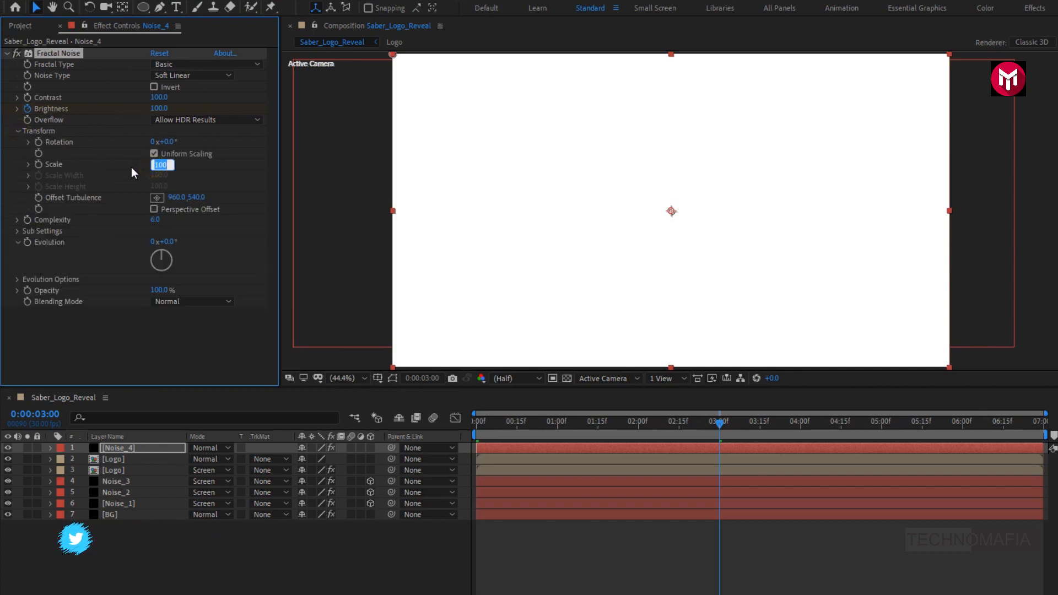
pyautogui.write('15')
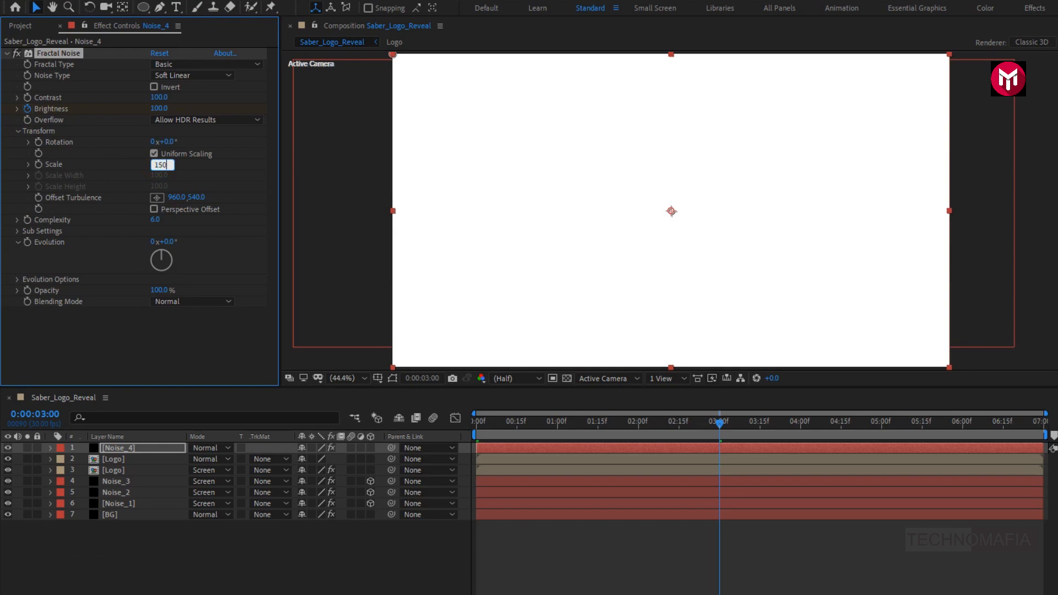
pyautogui.click(131, 167)
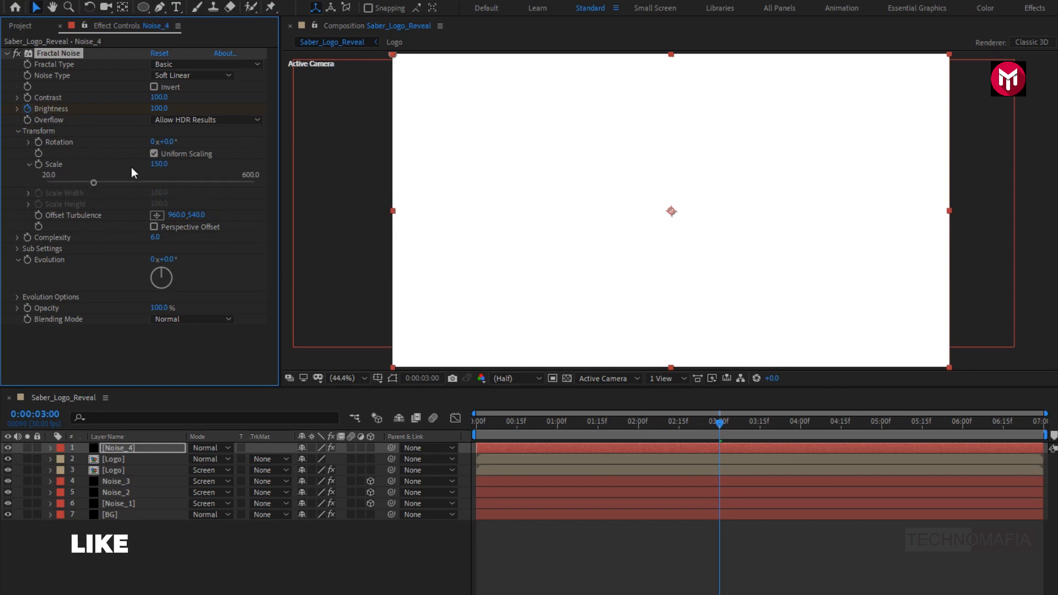
pyautogui.click(155, 238)
pyautogui.write('12')
pyautogui.click(123, 245)
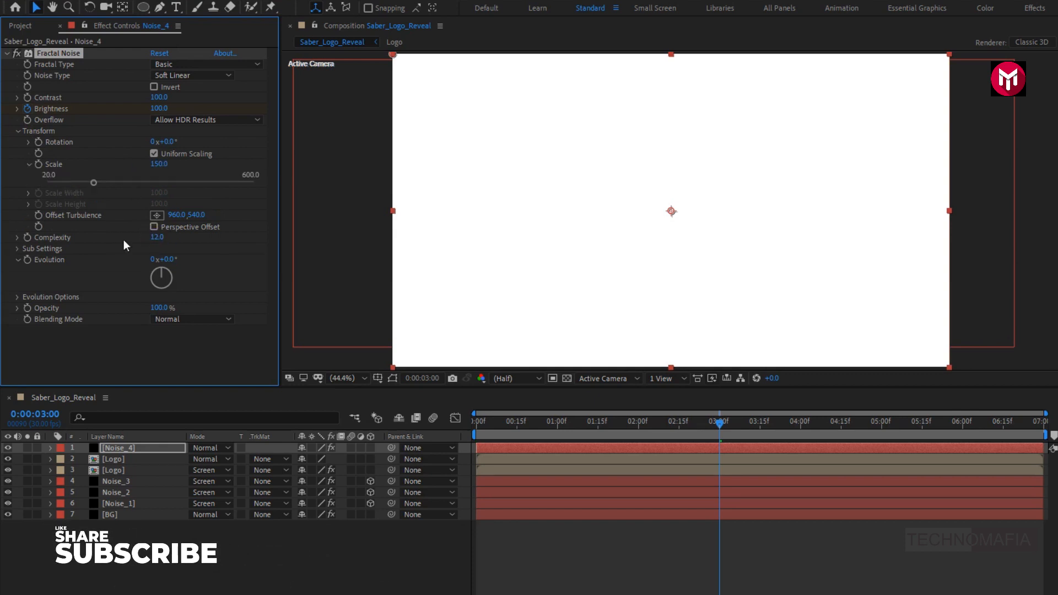
# Scrub through the brightness animation and drive Noise_4's Evolution with the expression time*25.
pyautogui.click(485, 428)
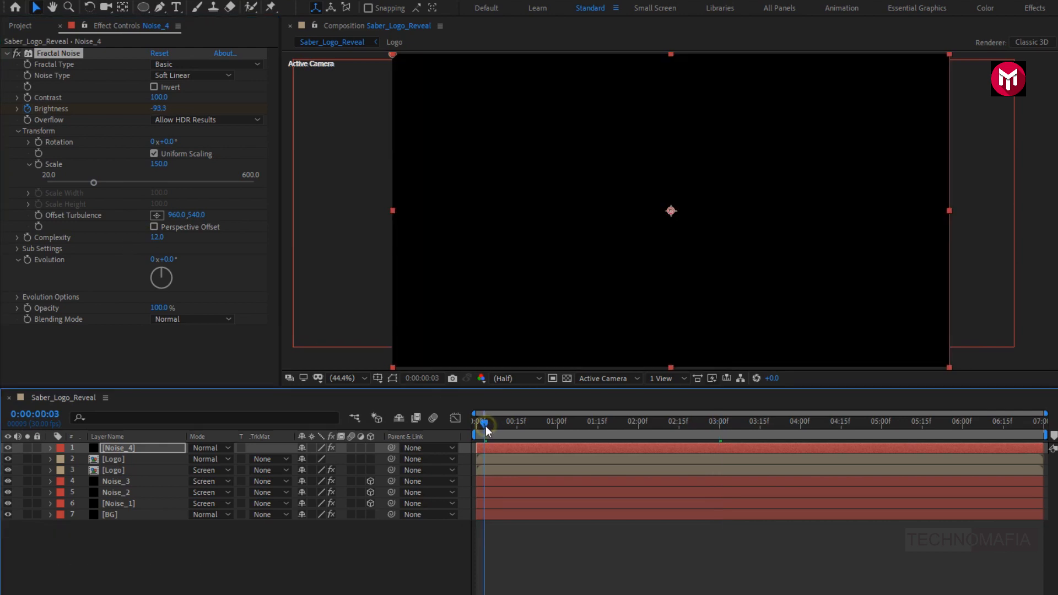
pyautogui.moveTo(487, 431); pyautogui.dragTo(626, 429)
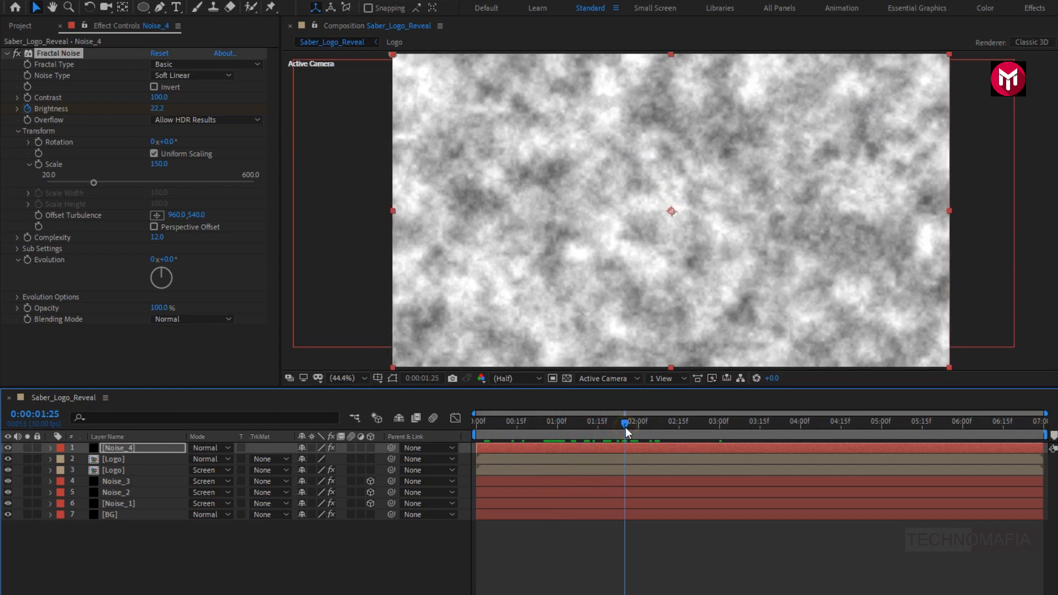
pyautogui.keyDown('alt'); pyautogui.click(28, 260); pyautogui.keyUp('alt')
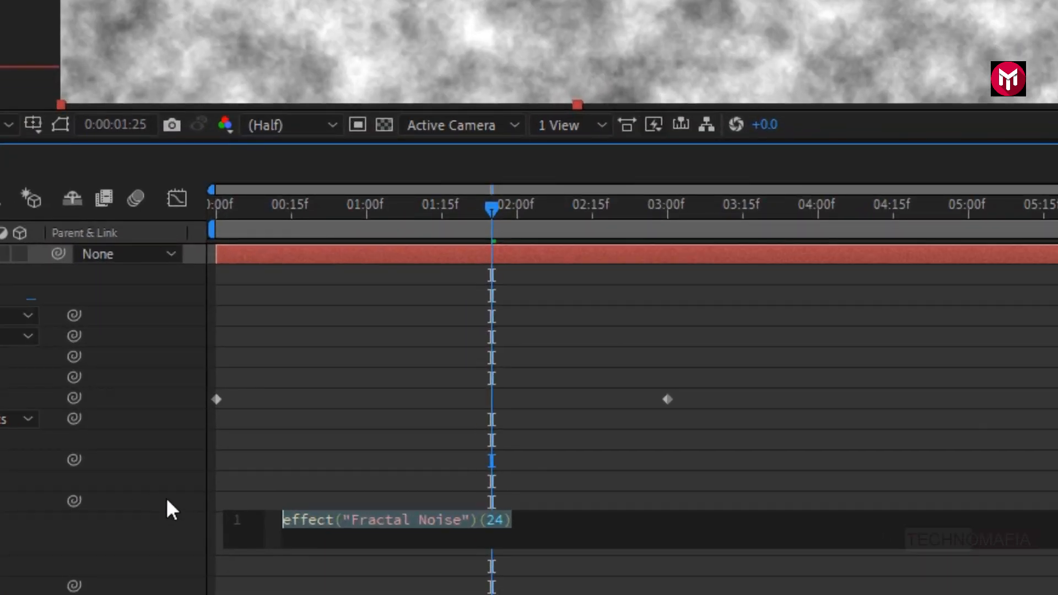
pyautogui.write('tim')
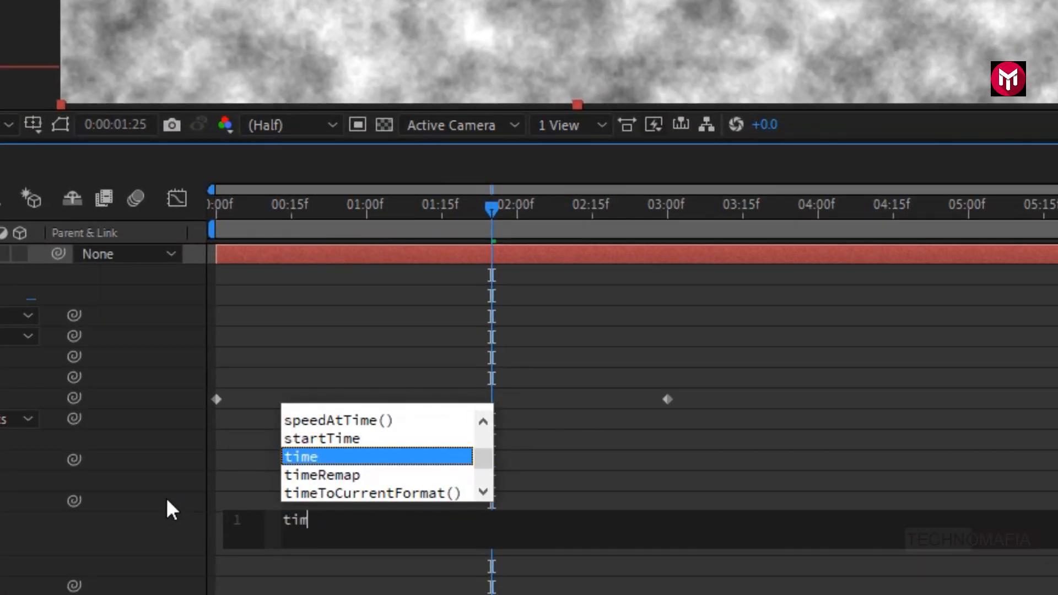
pyautogui.write('e*25')
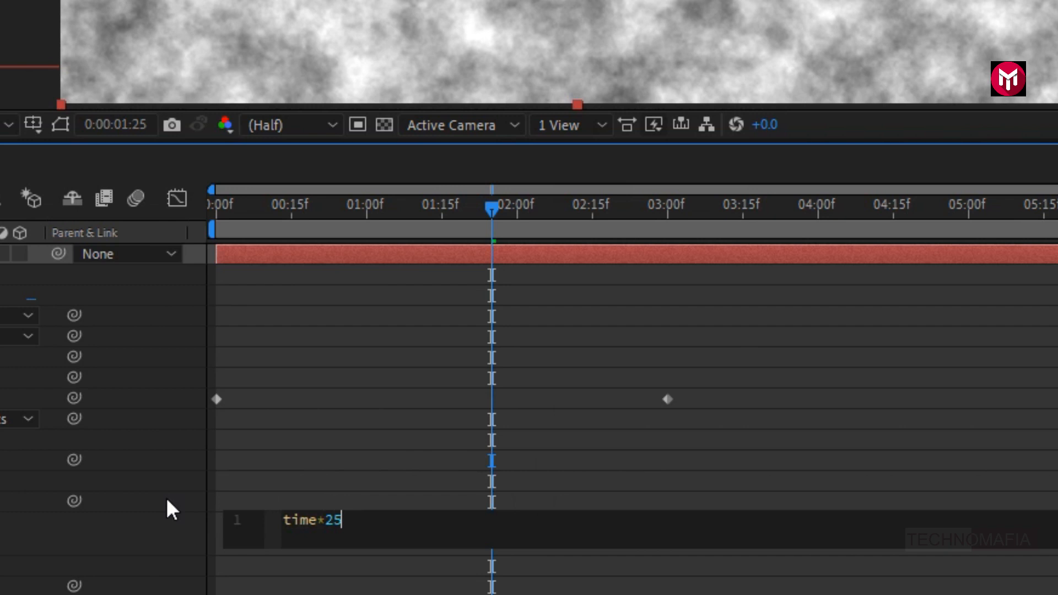
pyautogui.press('KP_Enter')
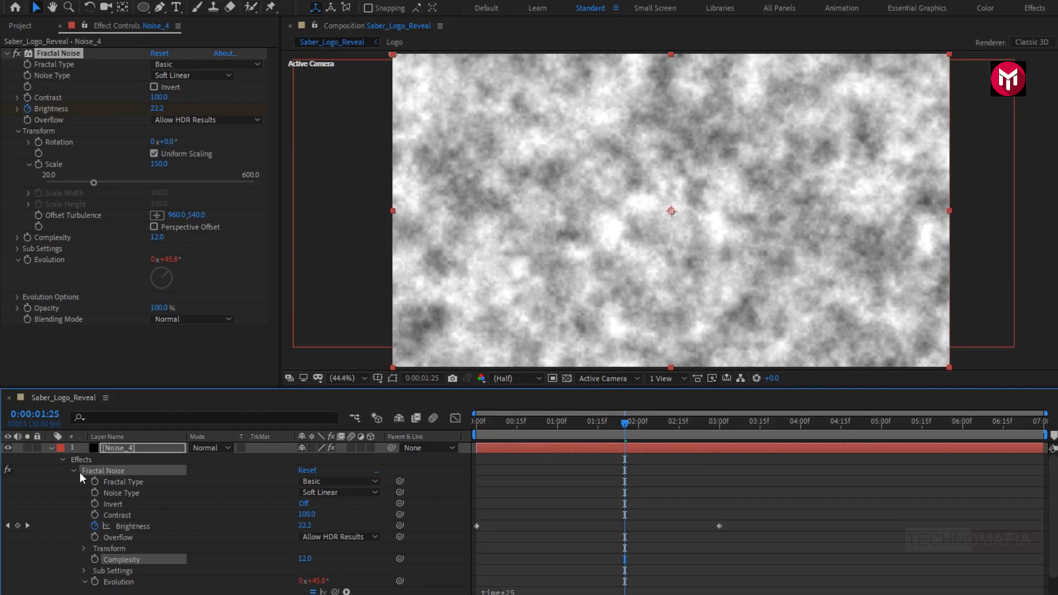
pyautogui.click(51, 446)
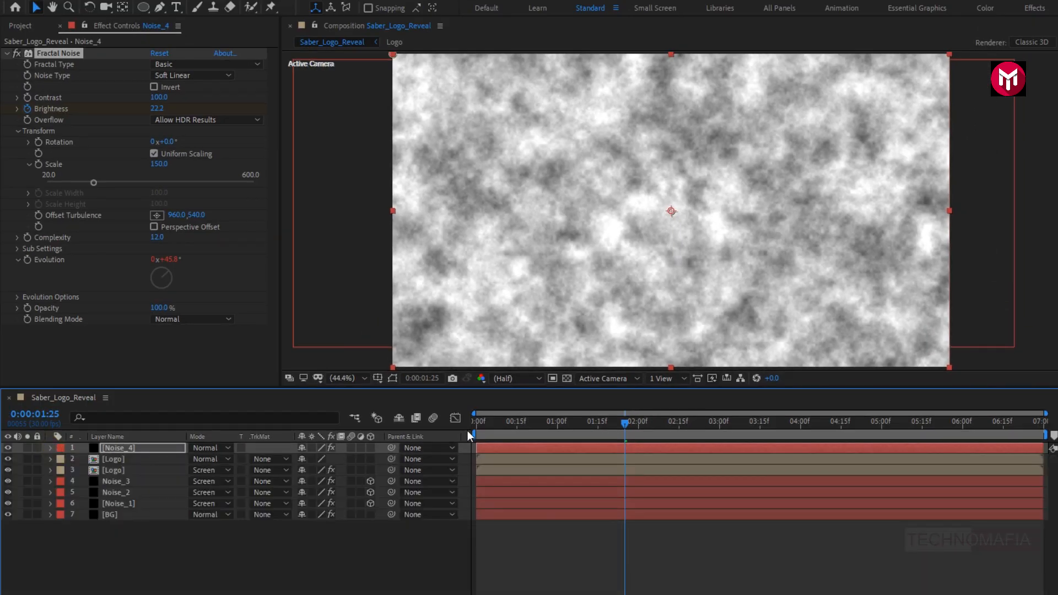
# Set the upper Logo layer's track matte to Luma Matte Noise_4 and scrub from the first frame to 0:00:02:18.
pyautogui.moveTo(478, 421)
pyautogui.mouseDown()
pyautogui.moveTo(734, 419)
pyautogui.moveTo(464, 421)
pyautogui.mouseUp()
pyautogui.click(114, 460)
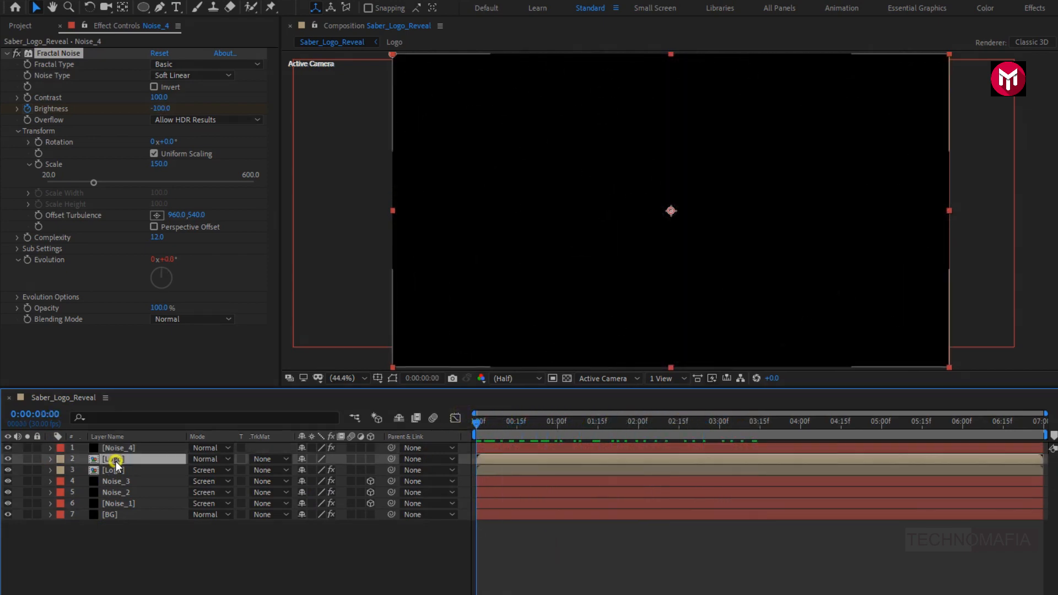
pyautogui.click(260, 459)
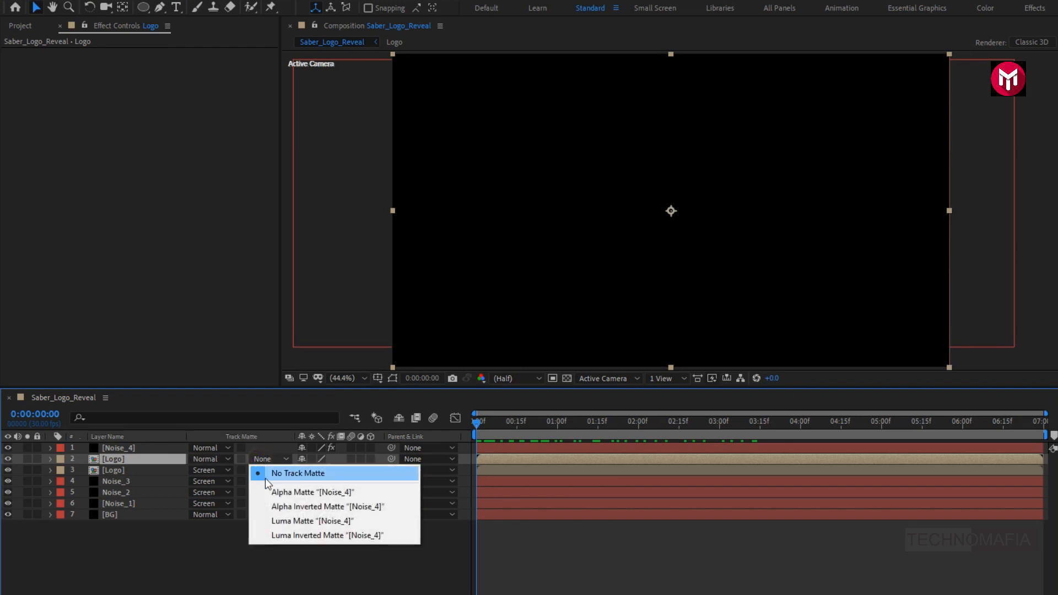
pyautogui.click(272, 520)
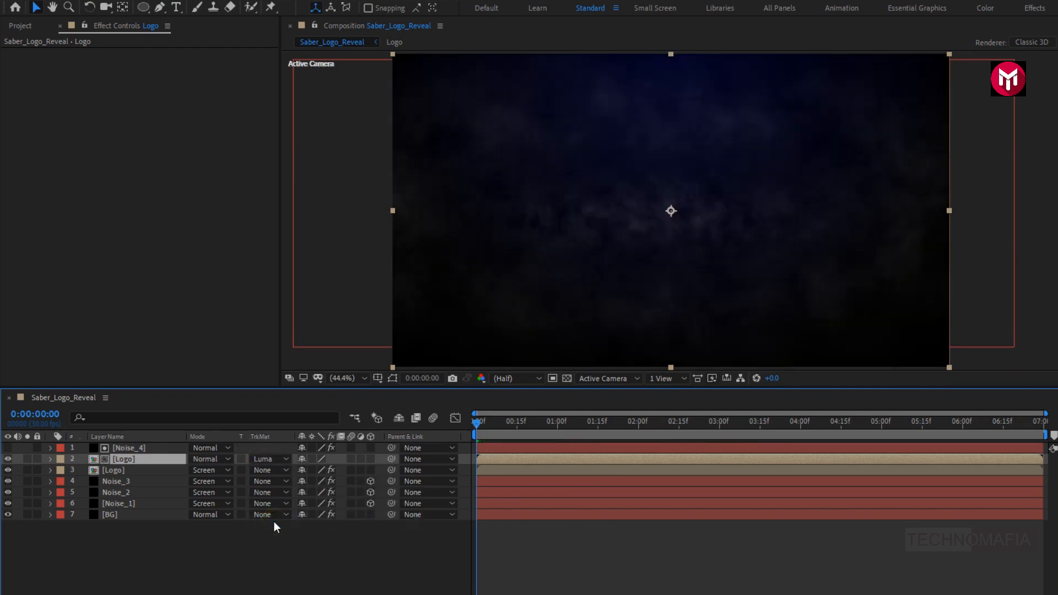
pyautogui.moveTo(478, 425); pyautogui.dragTo(688, 426)
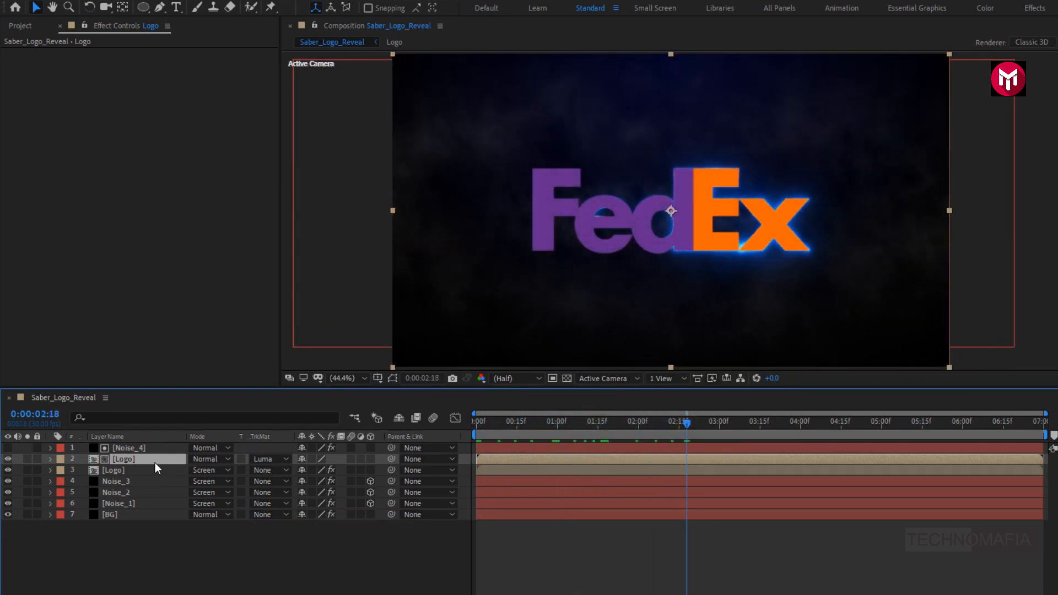
# Pre-compose the Noise_4 matte and the upper Logo layer together as Logo_reveal, moving all attributes into the new composition.
pyautogui.keyDown('ctrl'); pyautogui.click(128, 448); pyautogui.keyUp('ctrl')
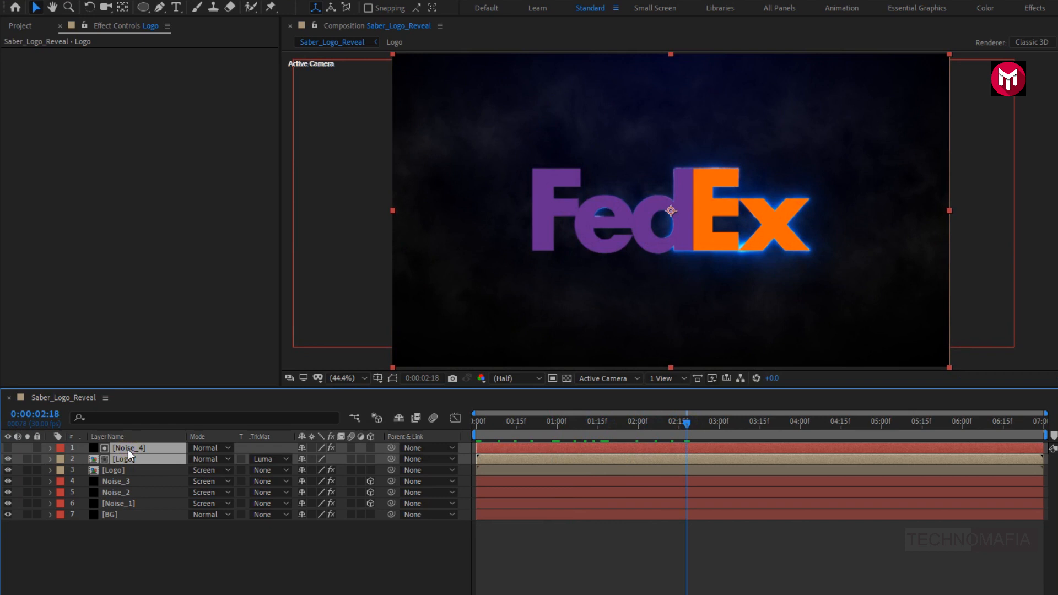
pyautogui.rightClick(128, 448)
pyautogui.click(151, 393)
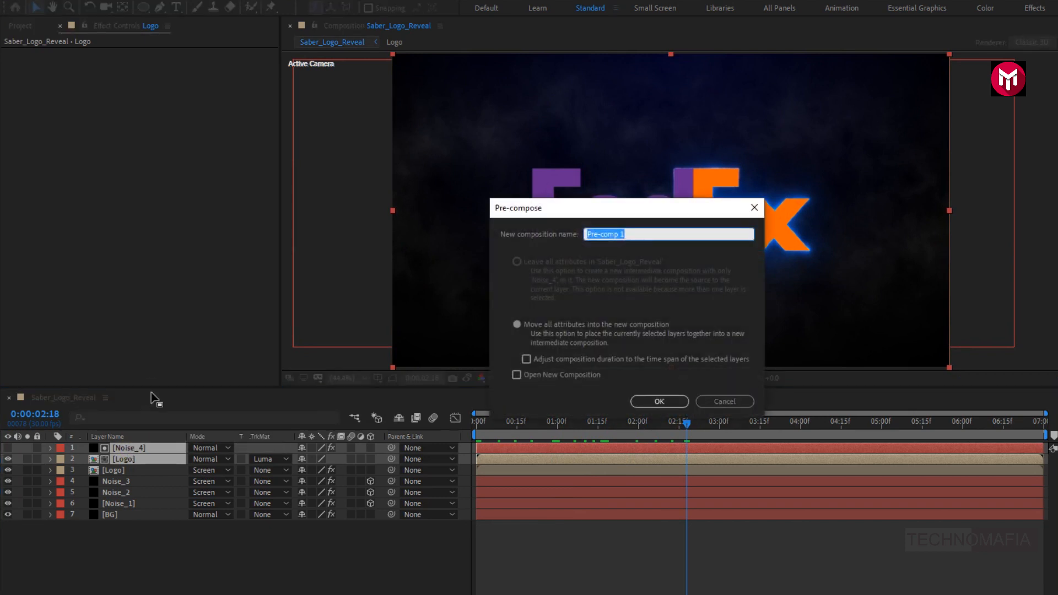
pyautogui.write('Logo_reveal')
pyautogui.click(639, 401)
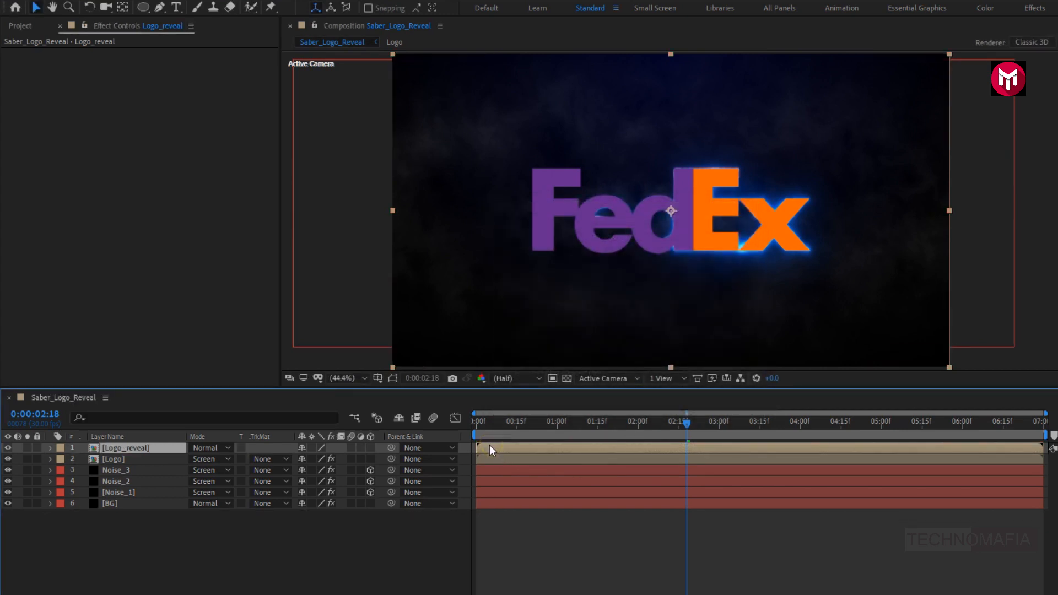
# Shift the Logo_reveal layer to start at about 0:00:03:00 and scrub to 0:00:05:06 to check the reveal.
pyautogui.moveTo(489, 445); pyautogui.dragTo(732, 448)
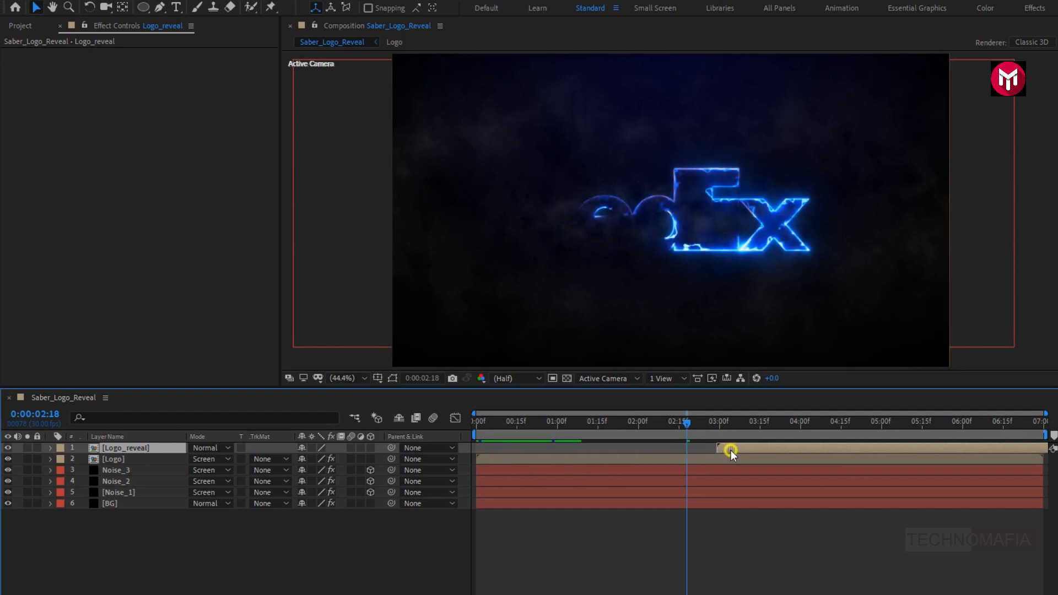
pyautogui.click(716, 424)
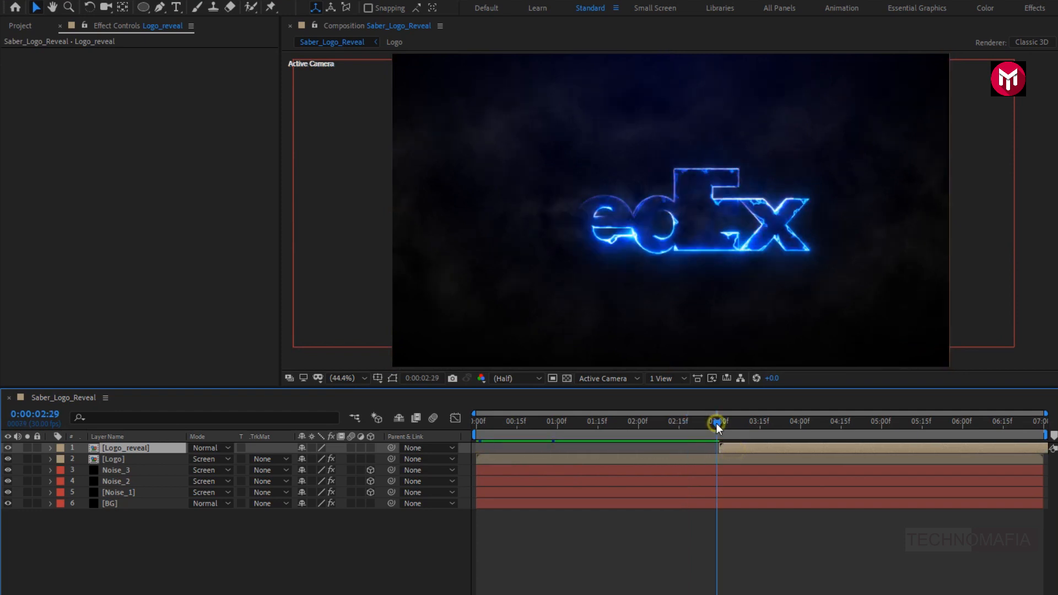
pyautogui.moveTo(717, 425); pyautogui.dragTo(897, 425)
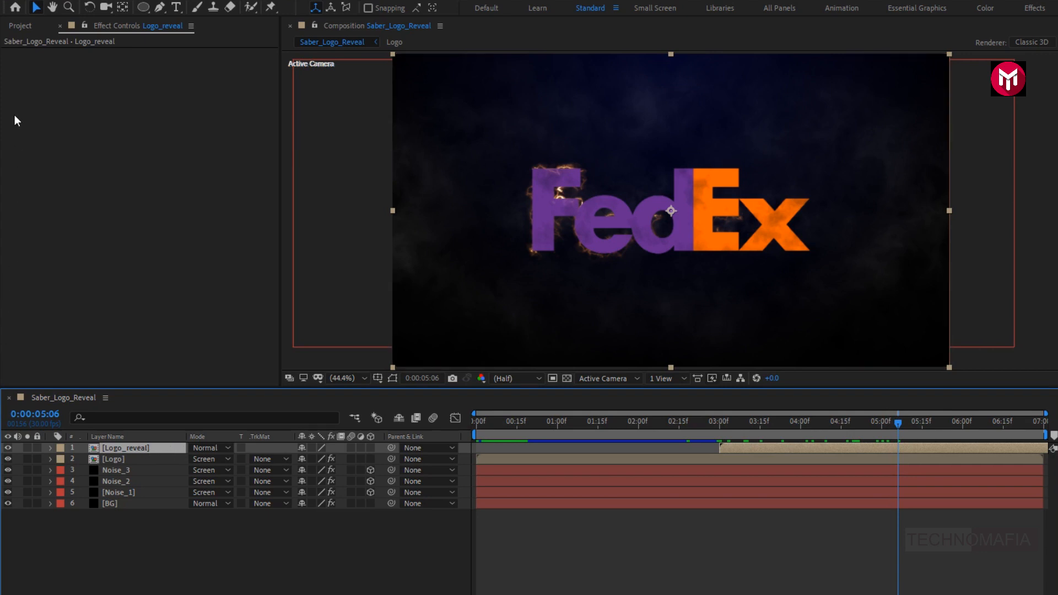
# Add Particle_1.mov above Logo_reveal in the Saber_Logo_Reveal composition and set its blending mode to Add.
pyautogui.click(19, 26)
pyautogui.moveTo(53, 207); pyautogui.dragTo(144, 446)
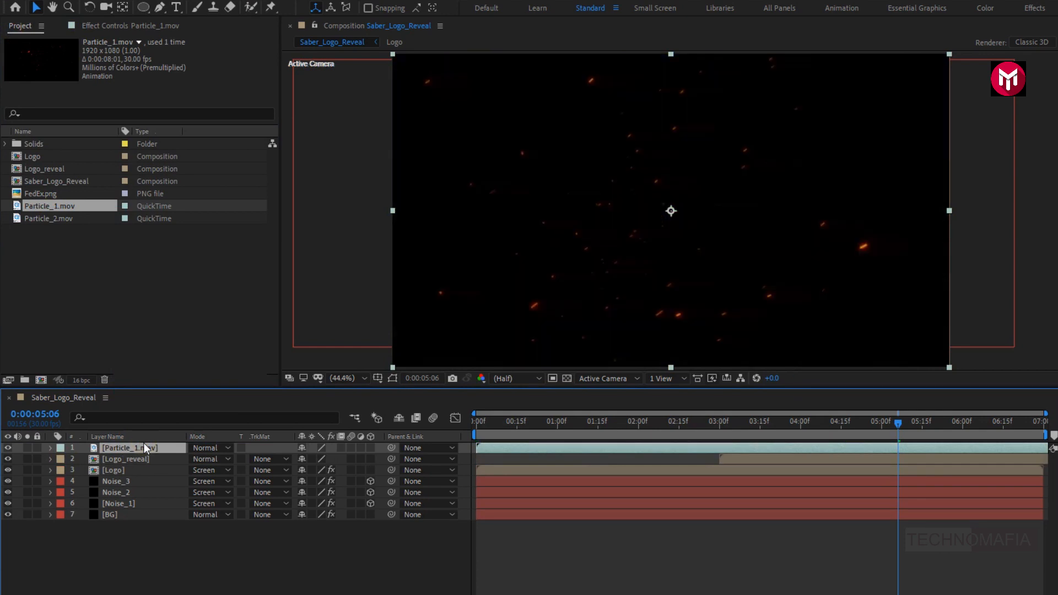
pyautogui.click(217, 446)
pyautogui.click(252, 216)
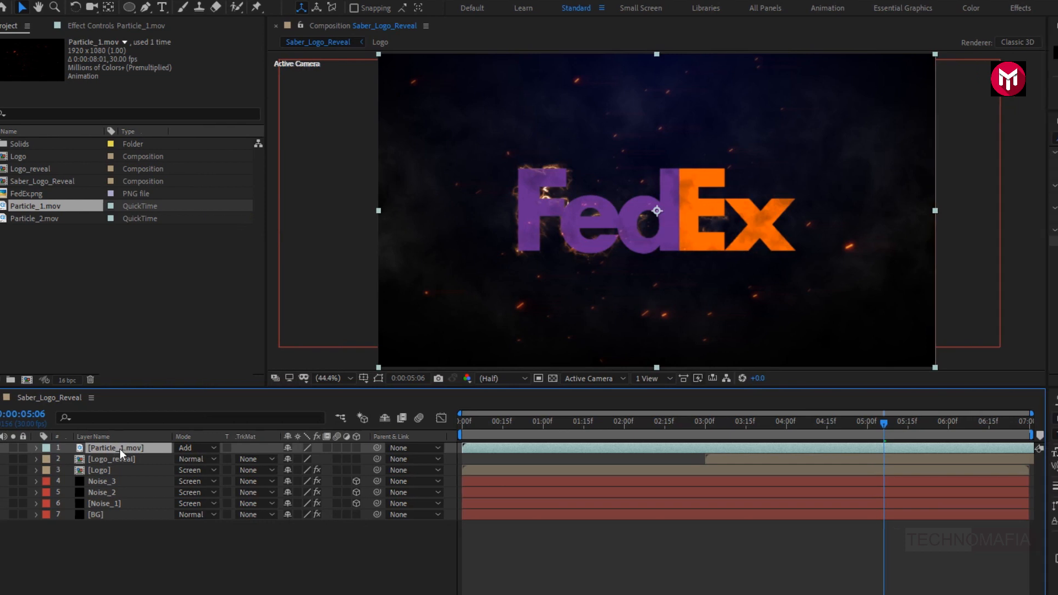
# Apply the Tritone effect to Particle_1.mov and set its Midtones to a saturated bright orange.
pyautogui.moveTo(951, 138); pyautogui.dragTo(855, 140)
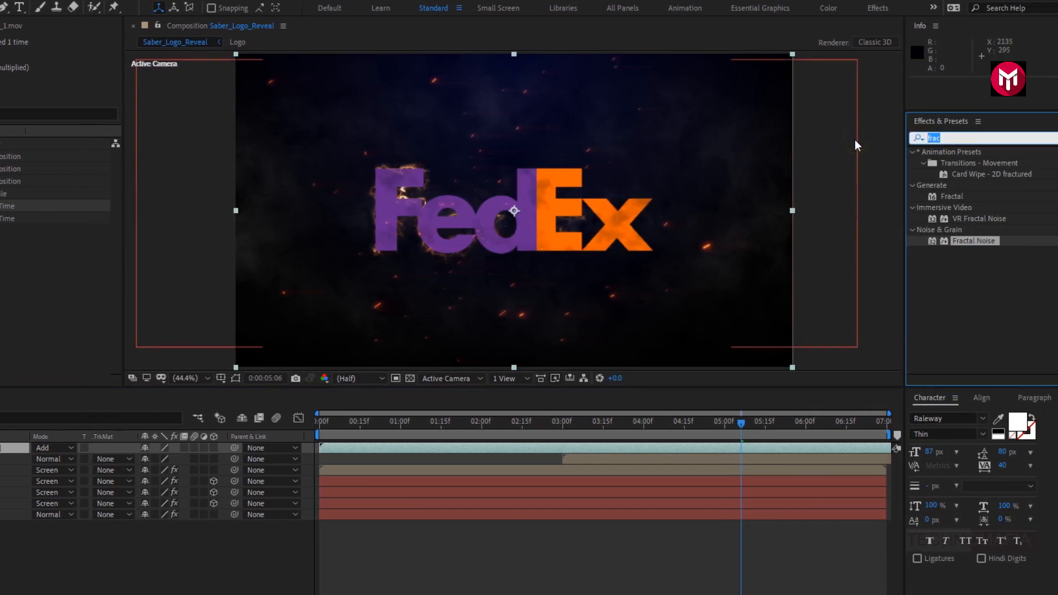
pyautogui.write('trit')
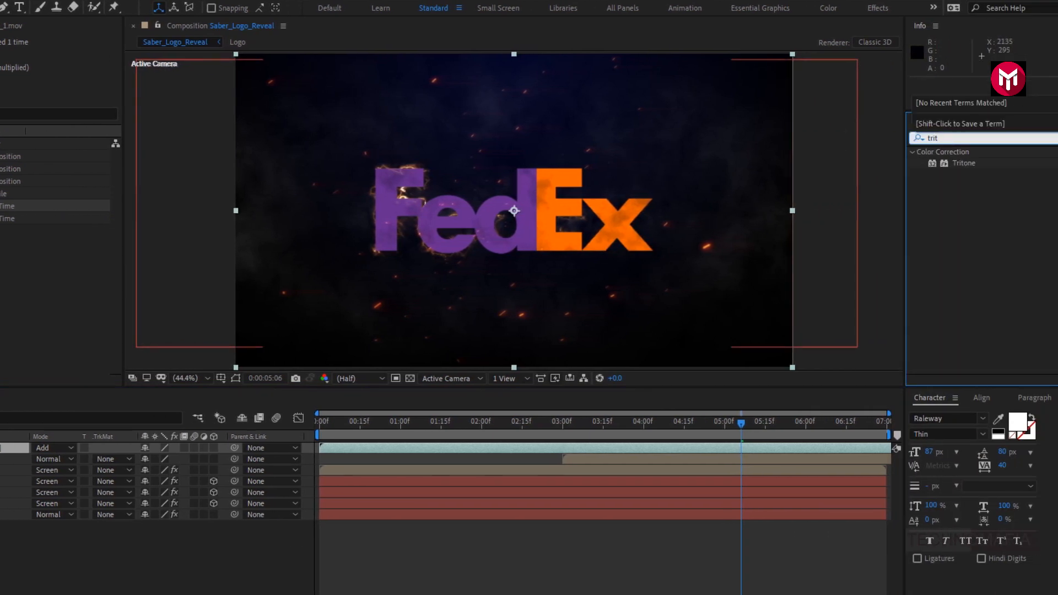
pyautogui.doubleClick(973, 163)
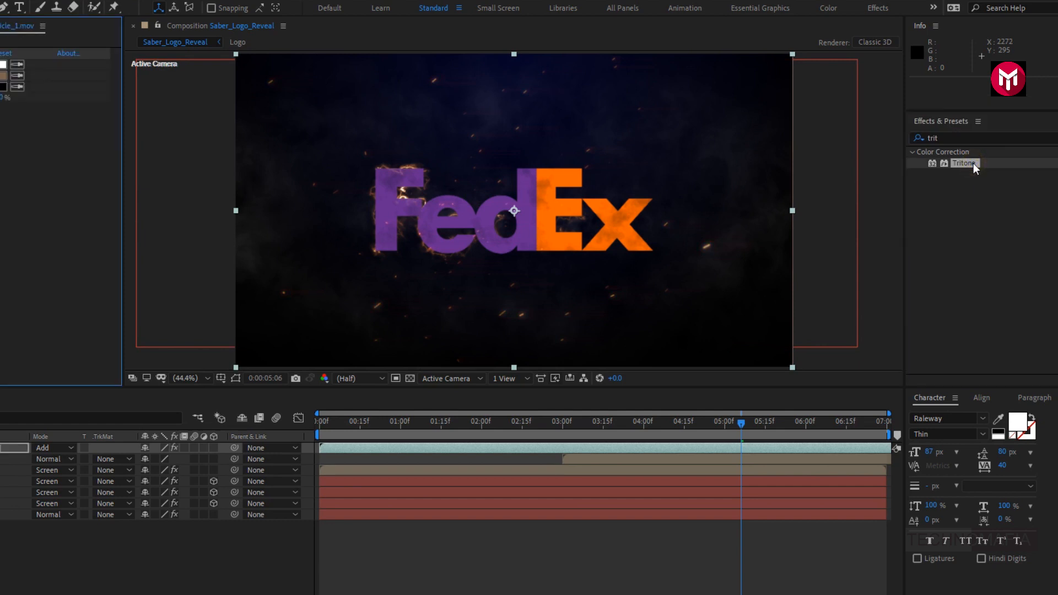
pyautogui.click(3, 75)
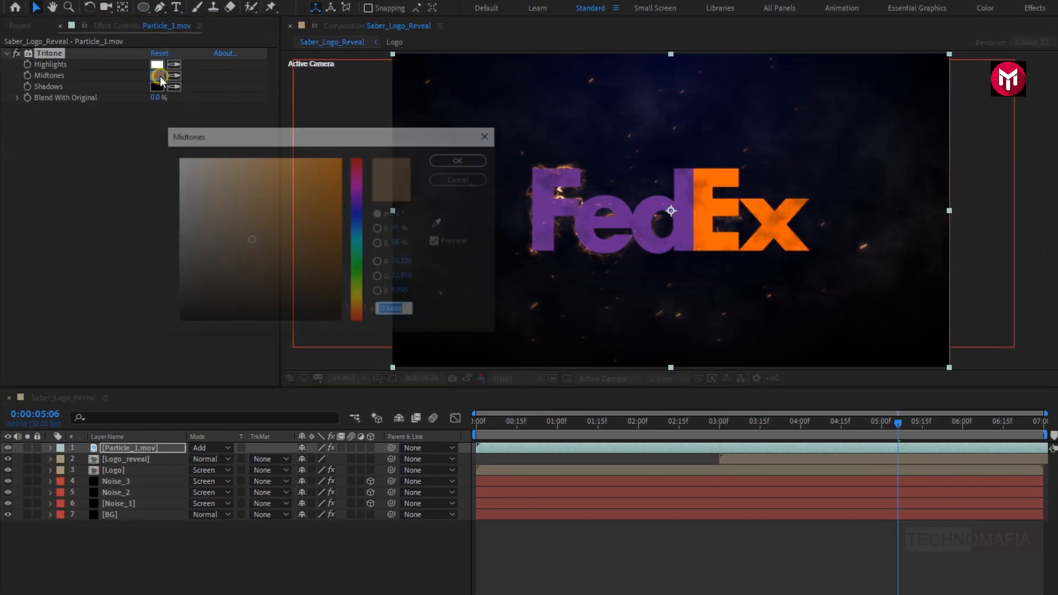
pyautogui.moveTo(355, 192)
pyautogui.mouseDown()
pyautogui.moveTo(355, 227)
pyautogui.moveTo(335, 163)
pyautogui.mouseUp()
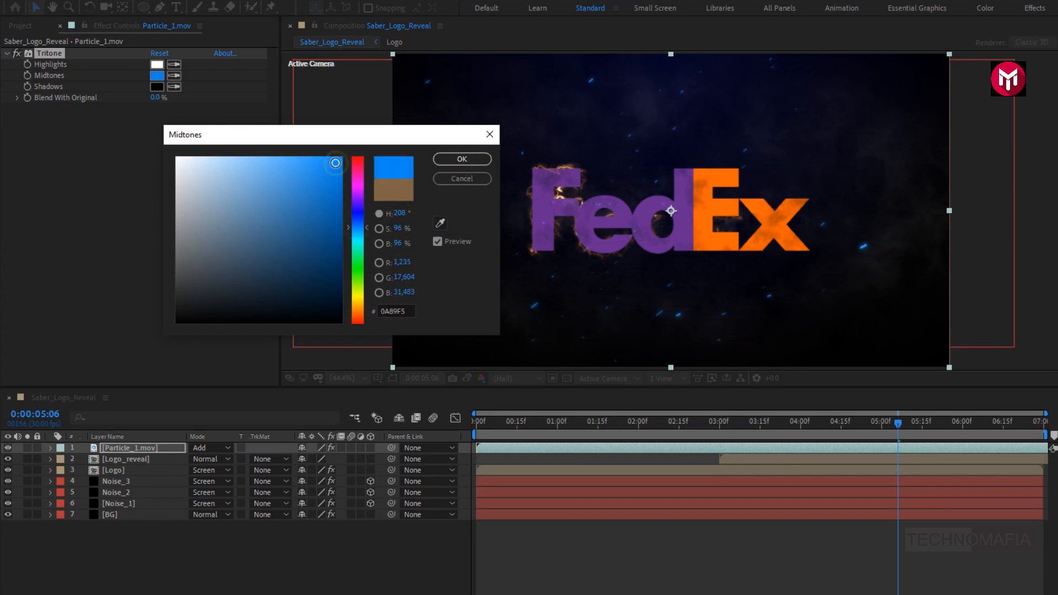
pyautogui.moveTo(348, 250); pyautogui.dragTo(355, 316)
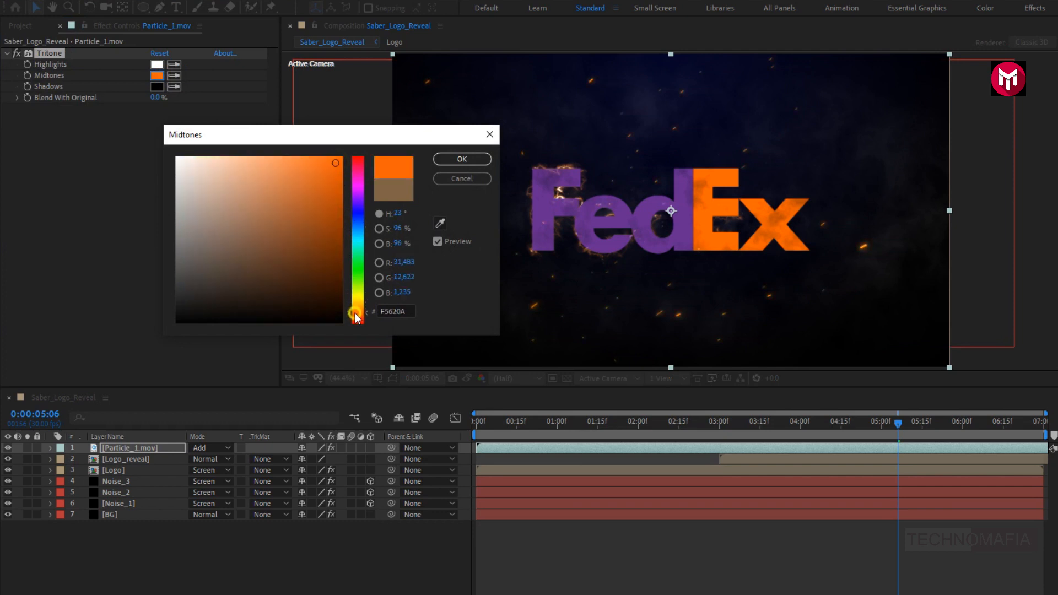
pyautogui.moveTo(336, 164); pyautogui.dragTo(344, 150)
pyautogui.click(445, 160)
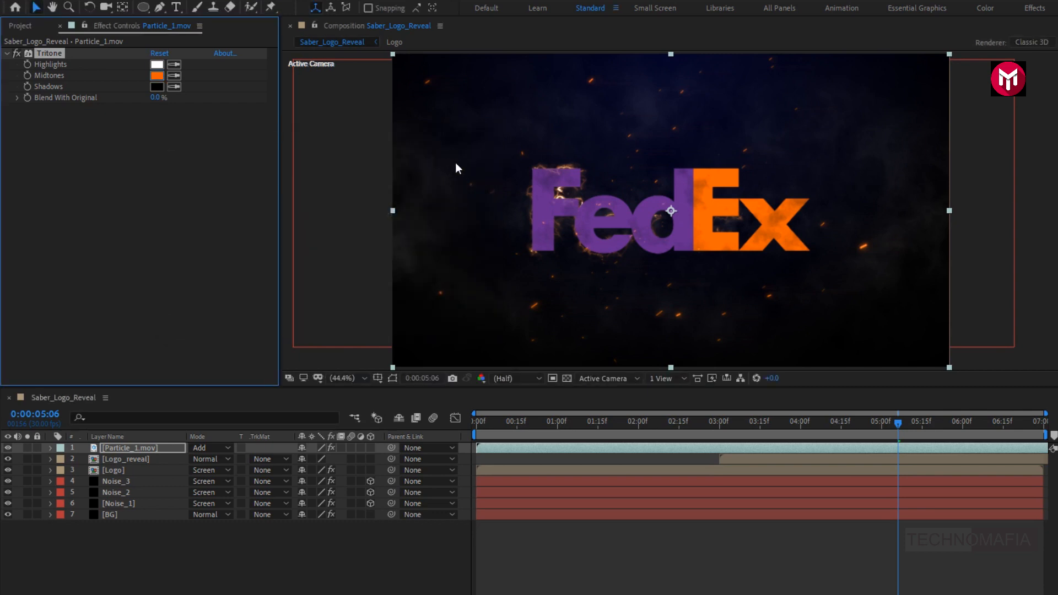
# Add Particle_2.mov as the topmost layer, above Particle_1.mov, and set its blending mode to Add.
pyautogui.click(114, 448)
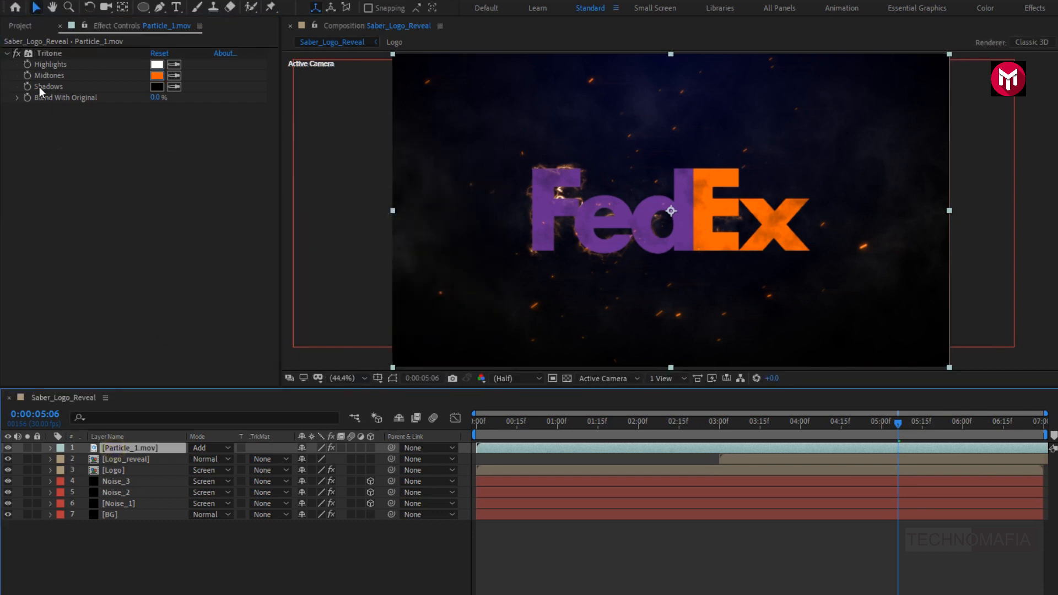
pyautogui.click(21, 25)
pyautogui.moveTo(41, 217); pyautogui.dragTo(118, 448)
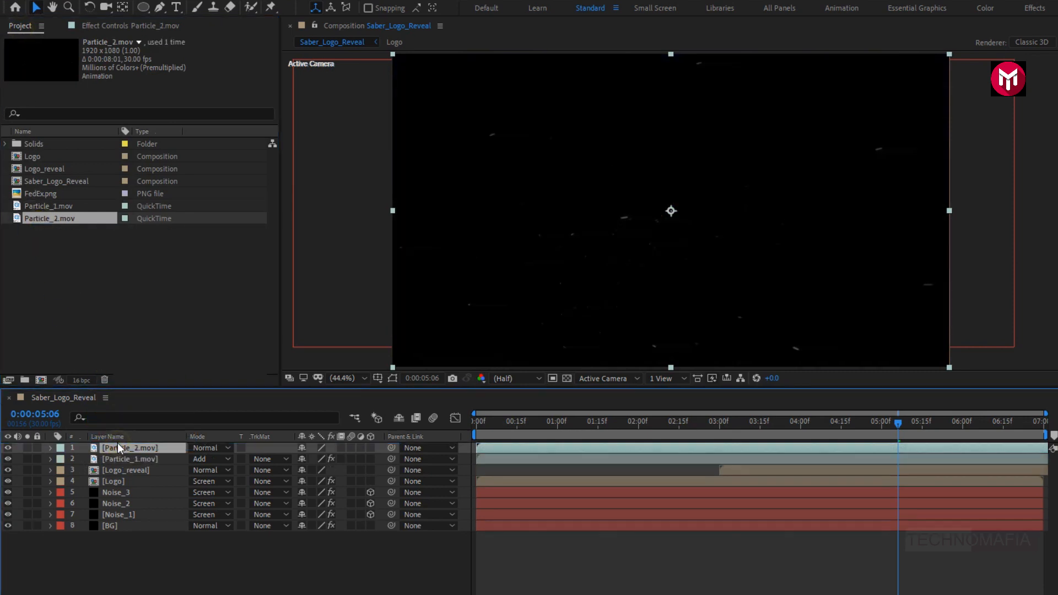
pyautogui.click(208, 446)
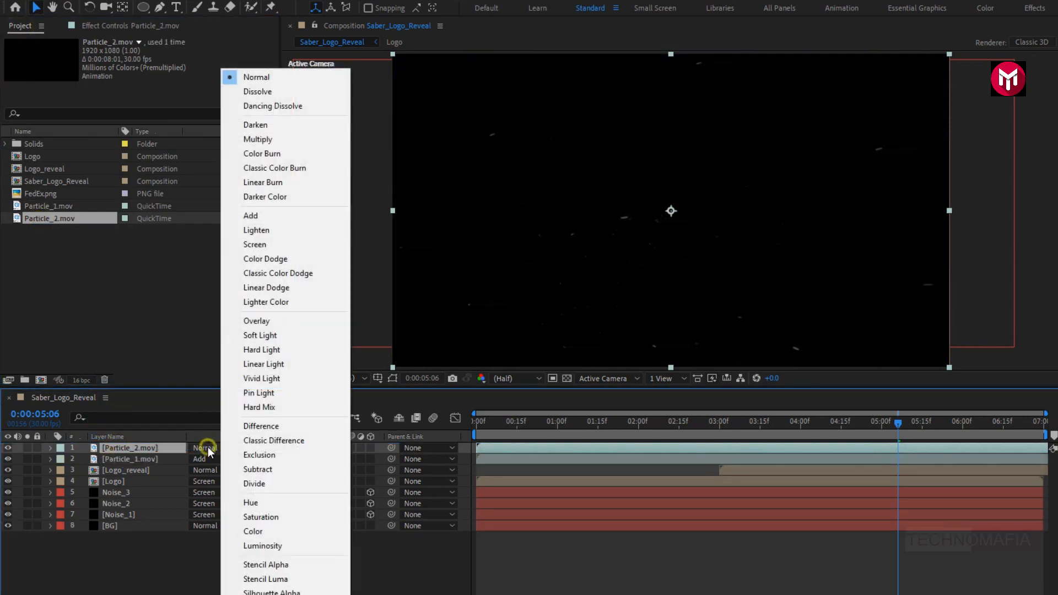
pyautogui.click(253, 215)
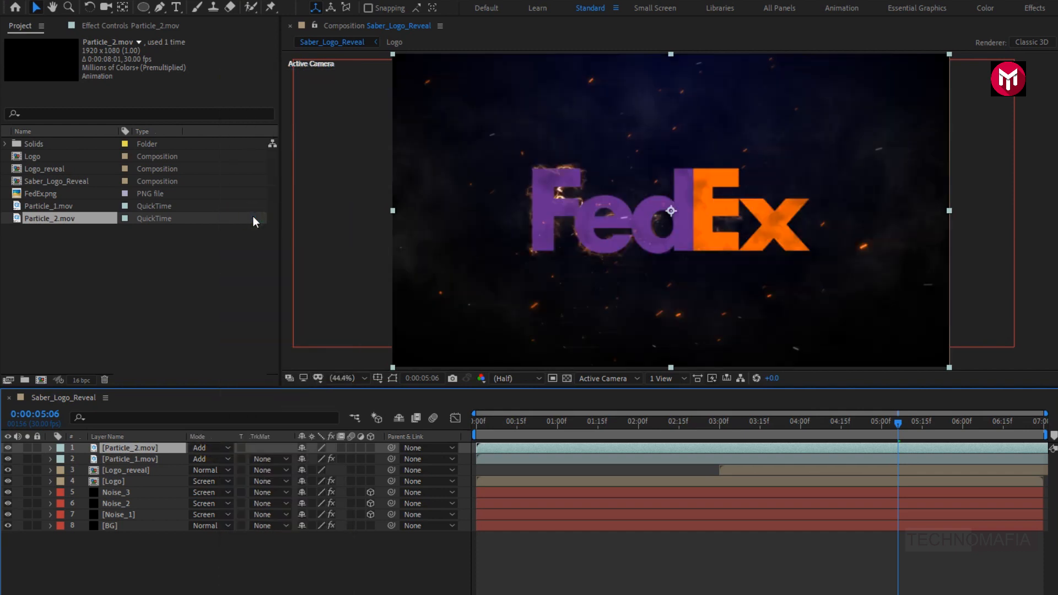
# Apply Tritone to Particle_2.mov with blue Midtones 00A2FF, and check the particles at several times up to 0:00:02:28.
pyautogui.doubleClick(957, 163)
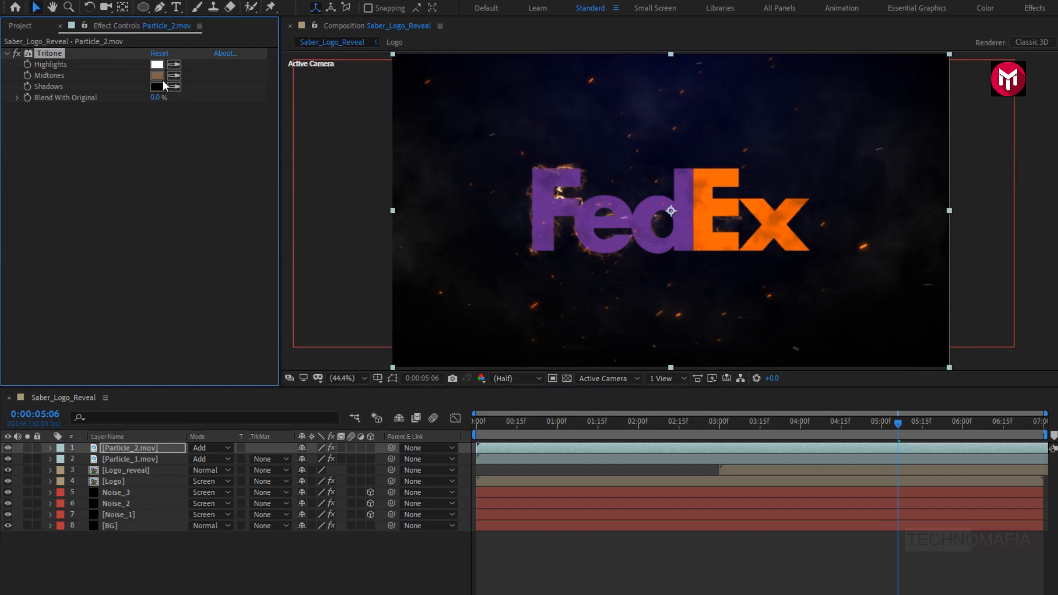
pyautogui.click(157, 75)
pyautogui.click(359, 226)
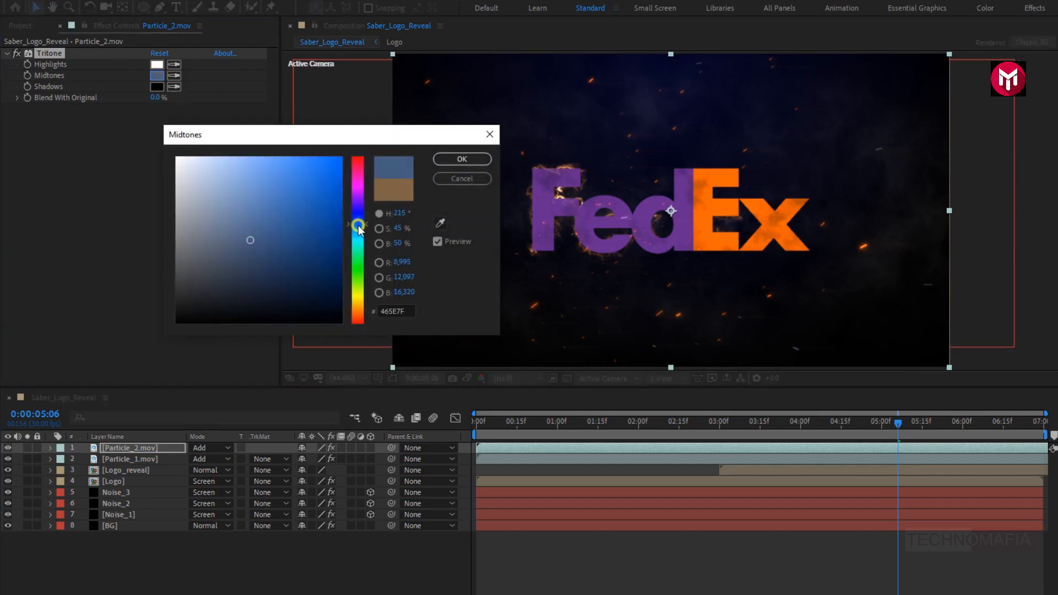
pyautogui.click(346, 155)
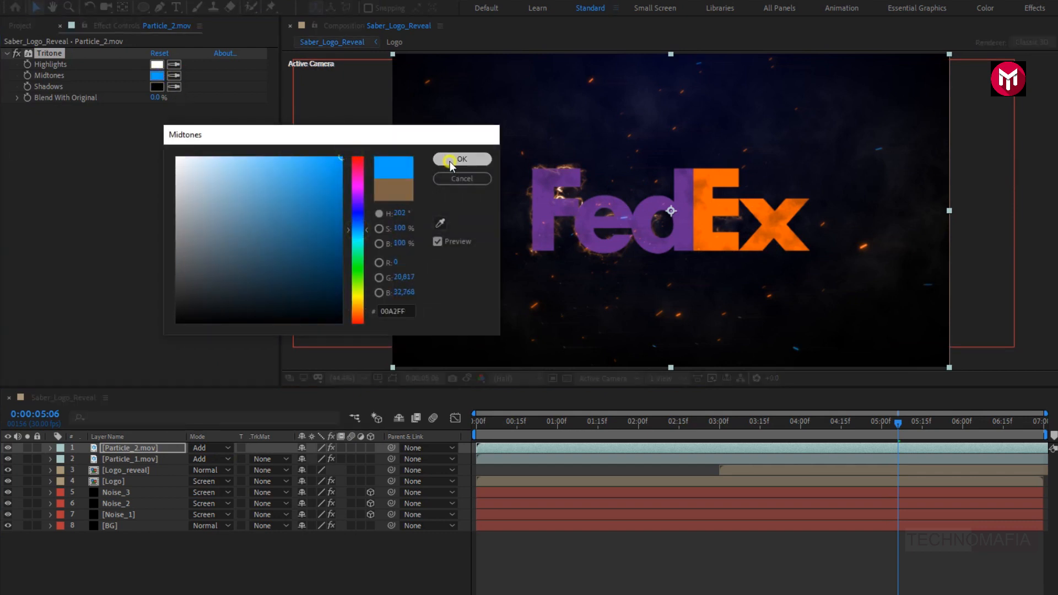
pyautogui.click(449, 160)
pyautogui.click(564, 422)
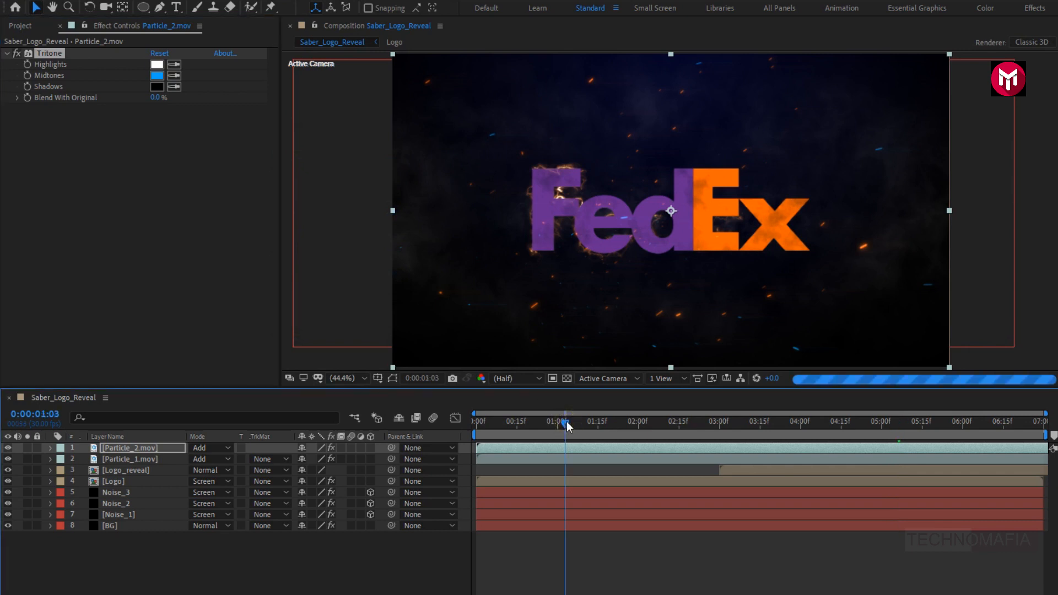
pyautogui.click(672, 430)
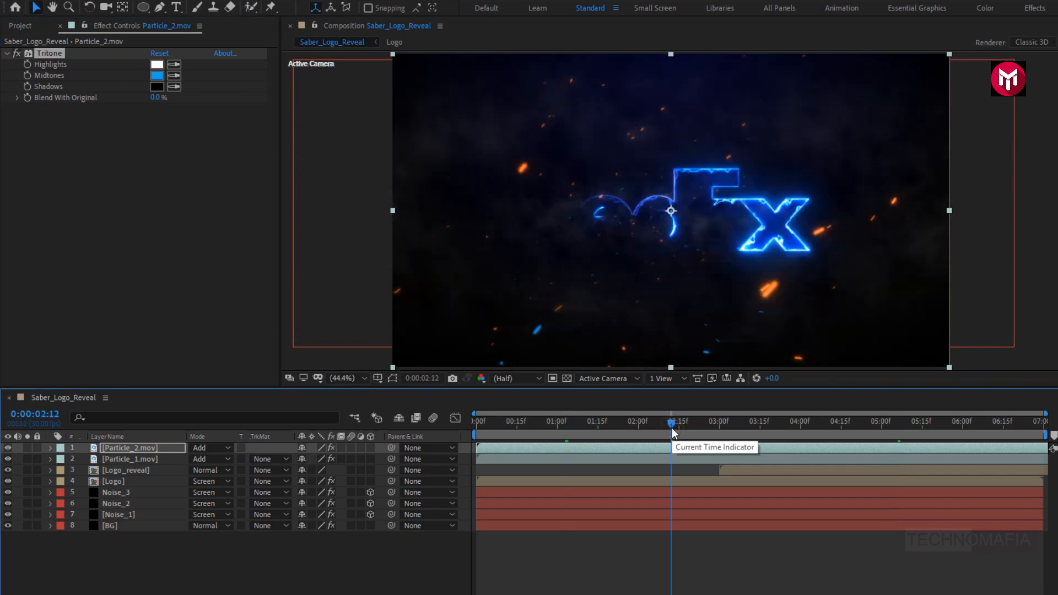
pyautogui.click(714, 425)
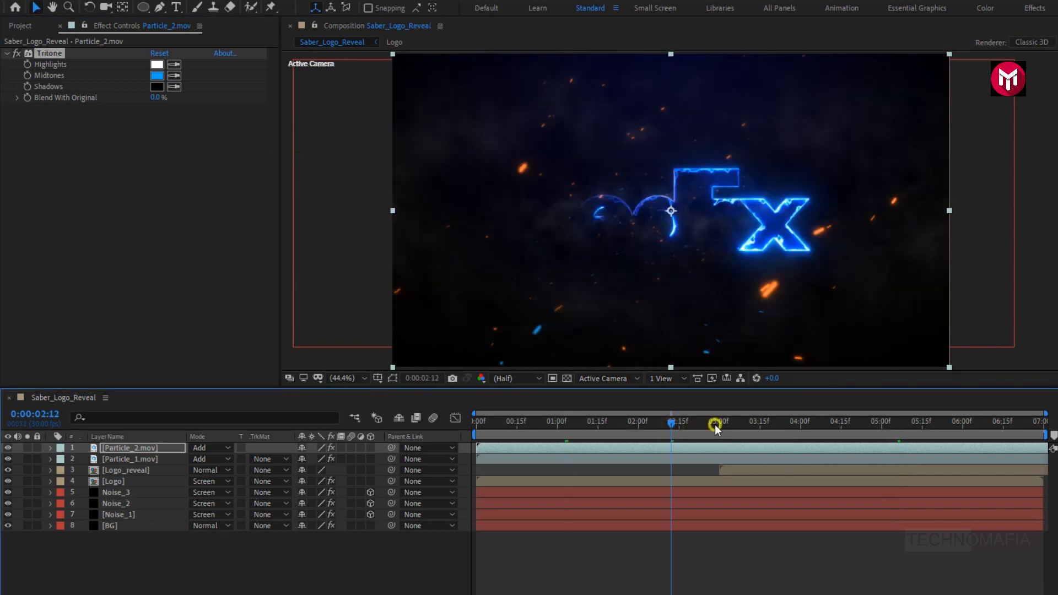
# Reveal the Opacity property of Particle_1.mov and set it to 50%.
pyautogui.click(152, 458)
pyautogui.press('t')
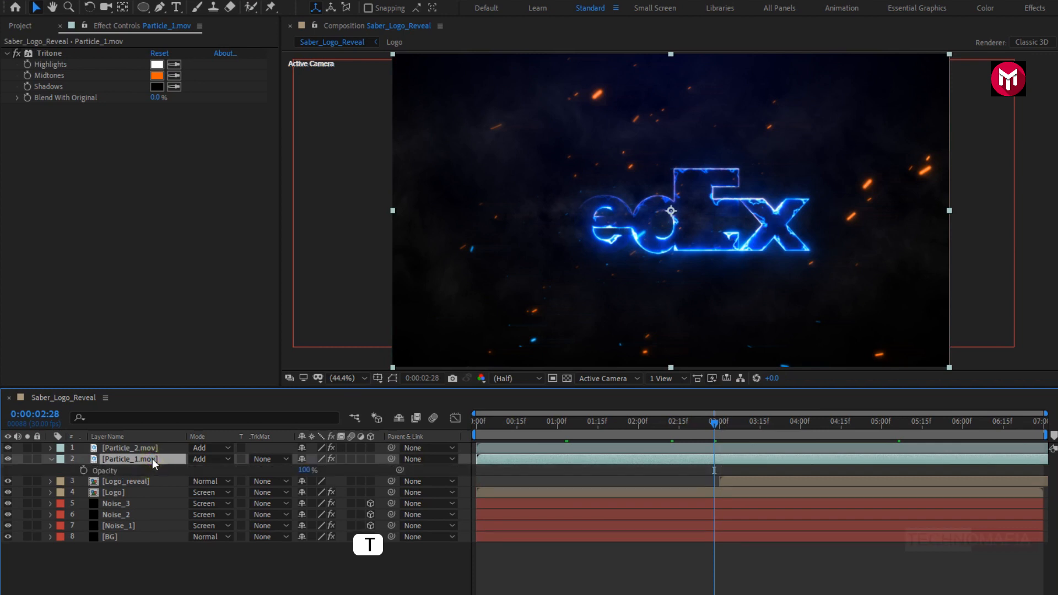
pyautogui.click(304, 469)
pyautogui.write('50')
pyautogui.click(243, 466)
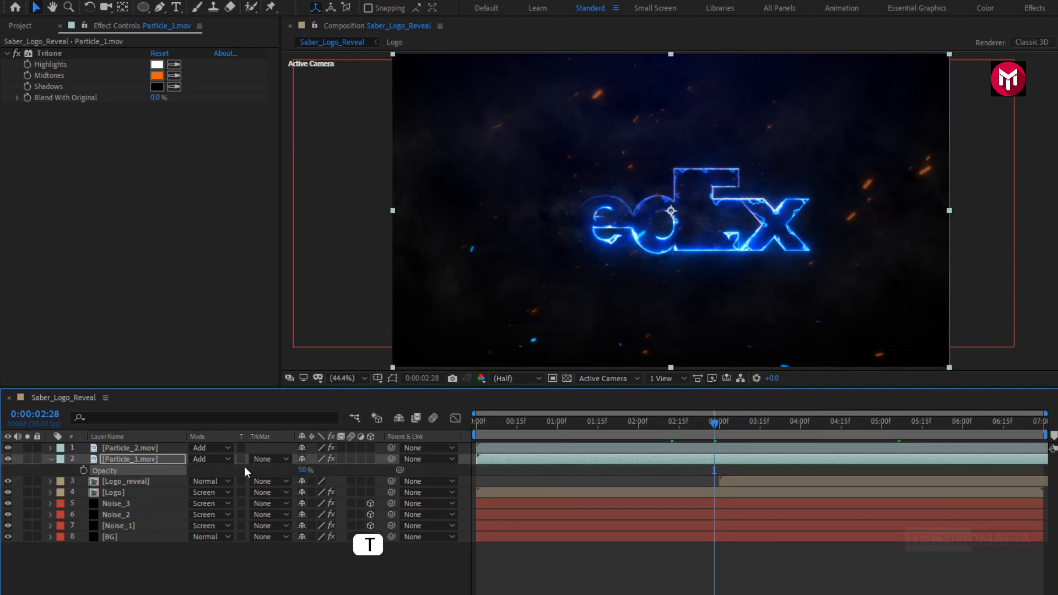
# Set the Opacity of Particle_2.mov to 50% and collapse the properties of both particle layers.
pyautogui.click(159, 448)
pyautogui.press('t')
pyautogui.click(304, 459)
pyautogui.write('50')
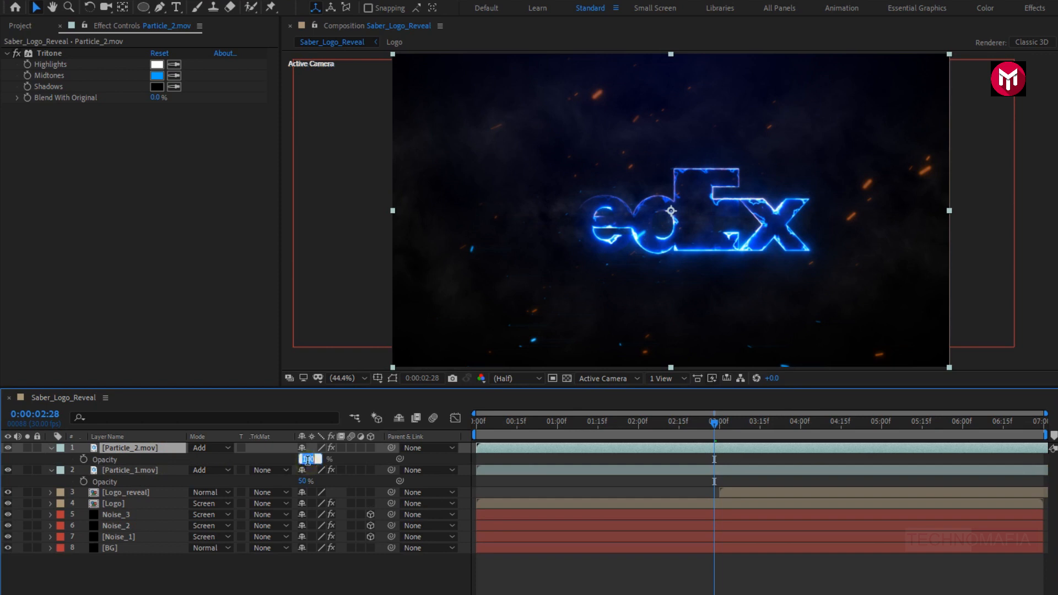
pyautogui.click(174, 460)
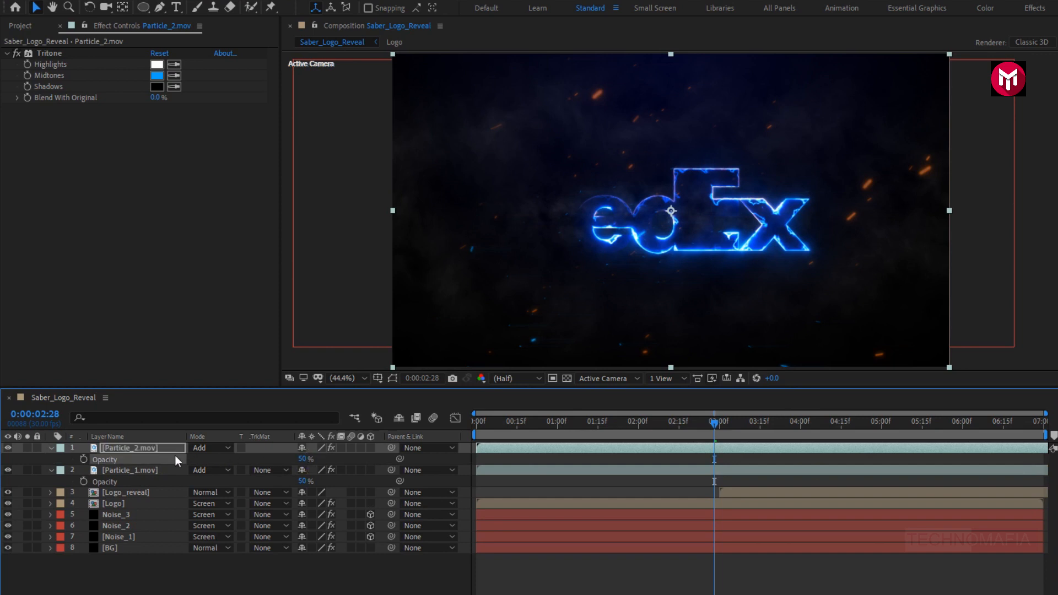
pyautogui.click(53, 446)
pyautogui.click(53, 457)
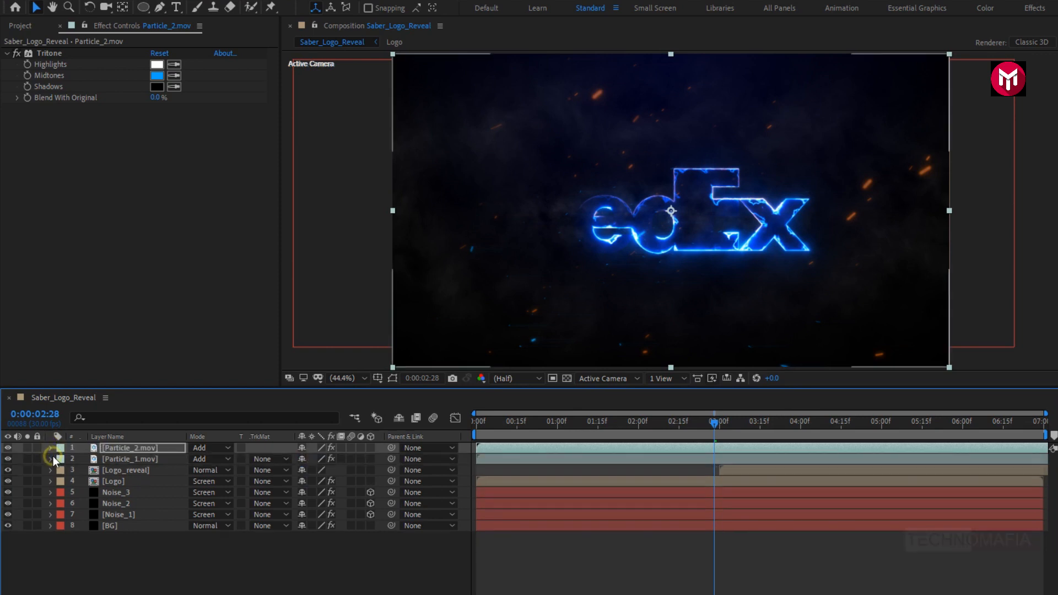
# Create a new adjustment layer at the top of the layer stack and apply the Optics Compensation effect to it.
pyautogui.rightClick(146, 551)
pyautogui.moveTo(178, 408)
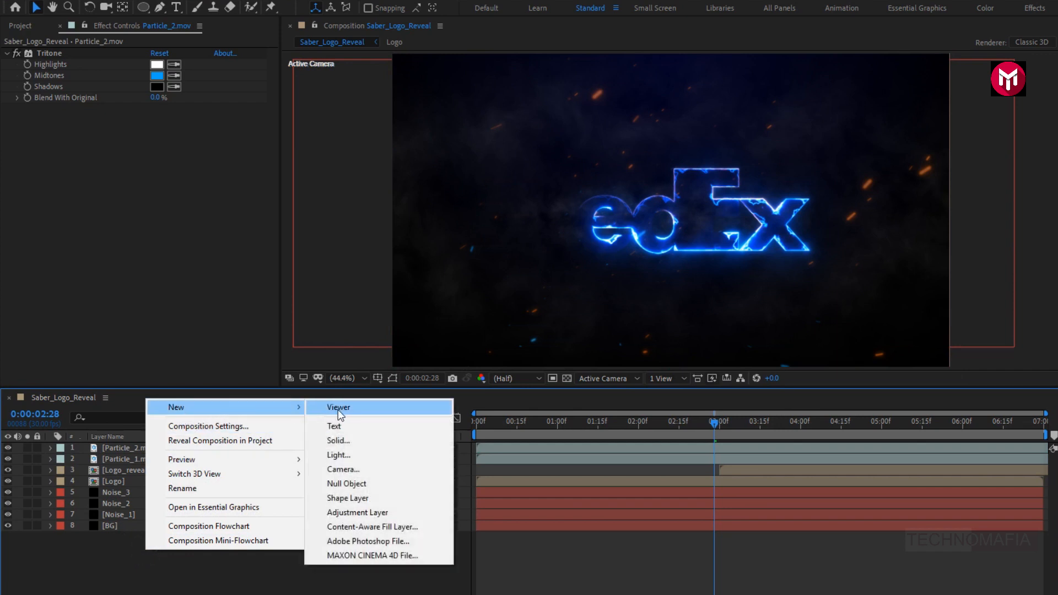
pyautogui.click(341, 512)
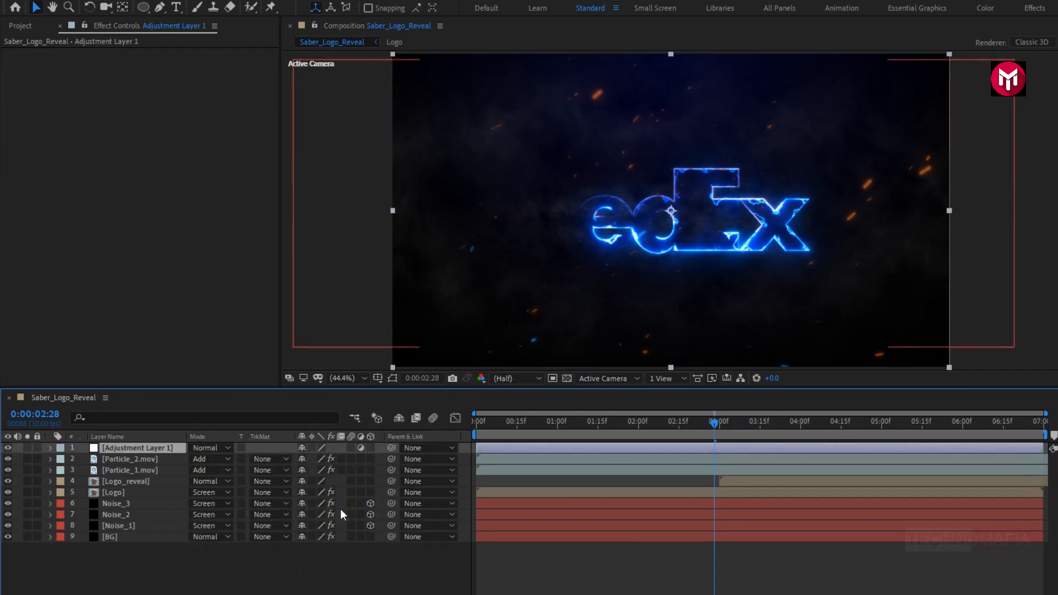
pyautogui.click(937, 139)
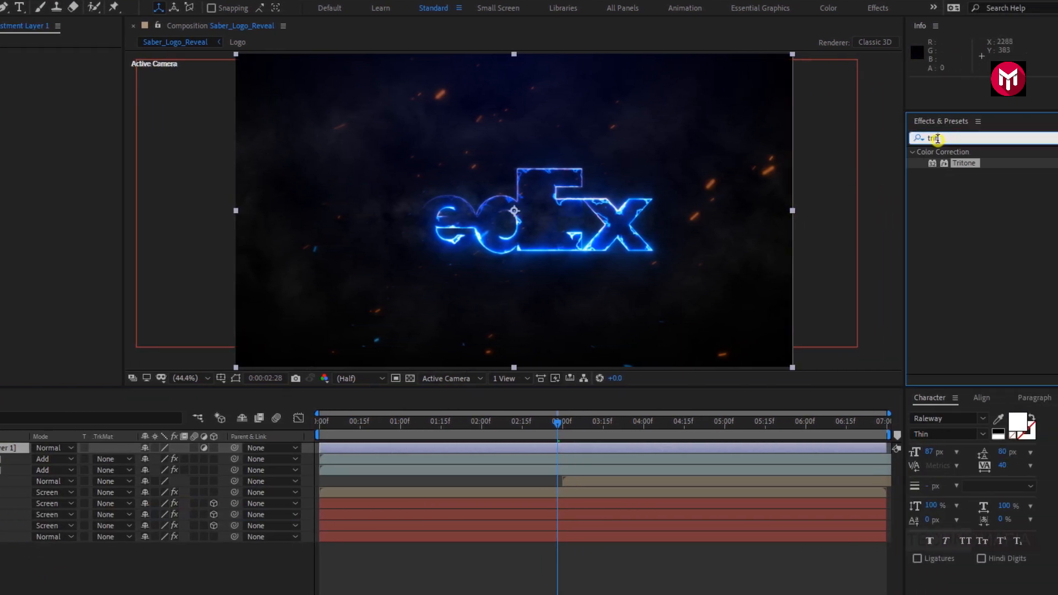
pyautogui.press('BackSpace')
pyautogui.press('BackSpace')
pyautogui.press('BackSpace')
pyautogui.press('BackSpace')
pyautogui.write('opti')
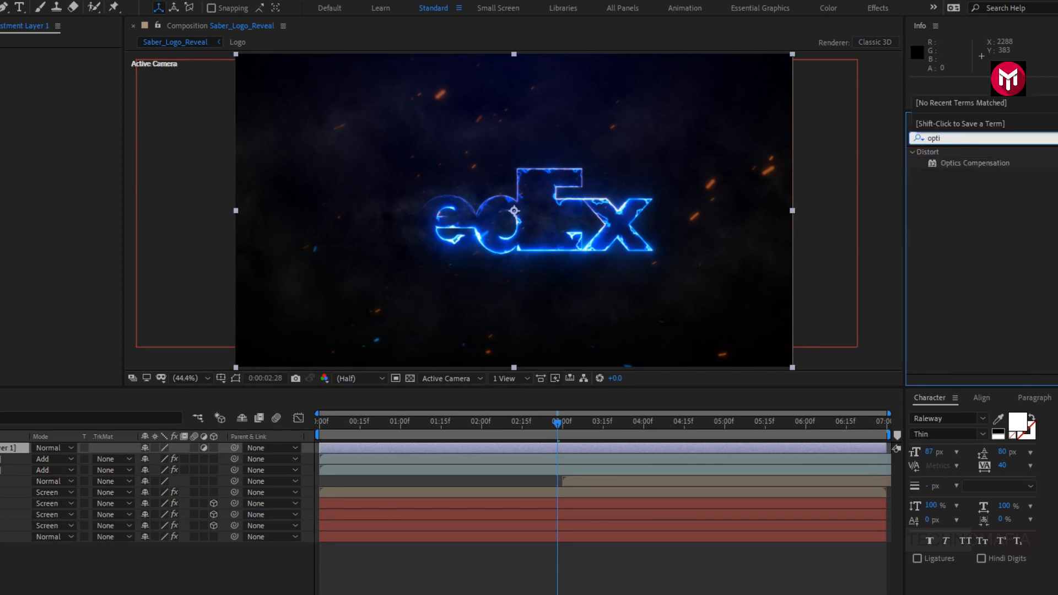
pyautogui.doubleClick(956, 164)
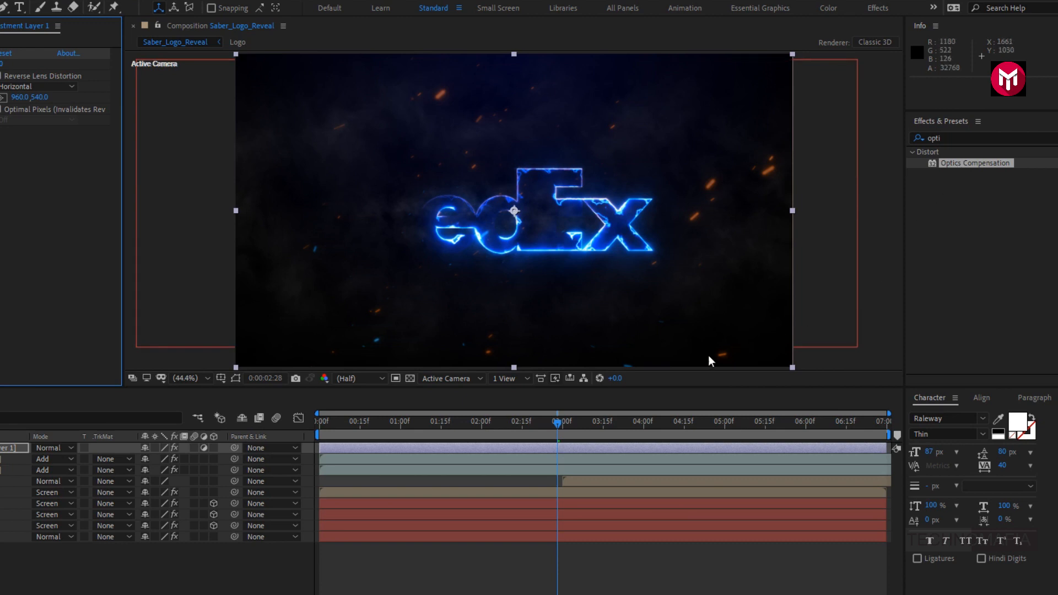
# Keyframe Optics Compensation's Field Of View at 0 at 0:00:02:00 and 80 at the first frame, with Reverse Lens Distortion enabled.
pyautogui.click(560, 423)
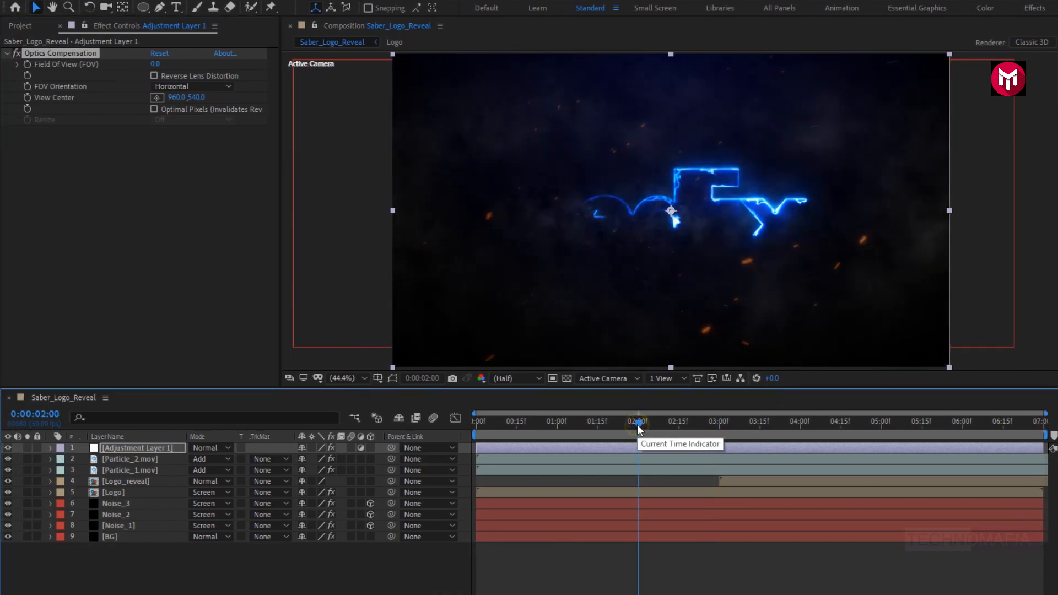
pyautogui.click(29, 64)
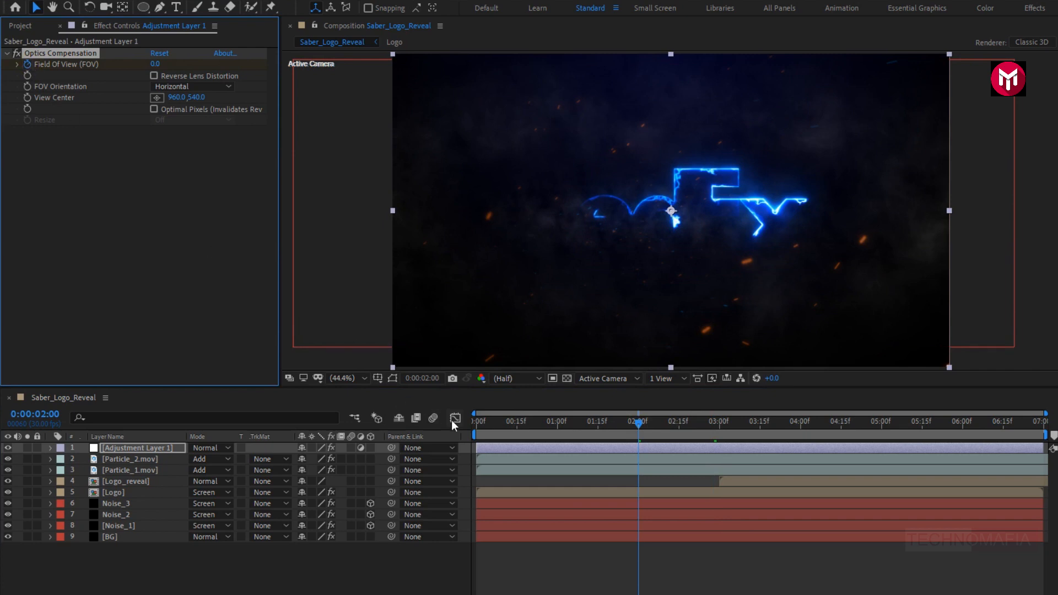
pyautogui.click(474, 428)
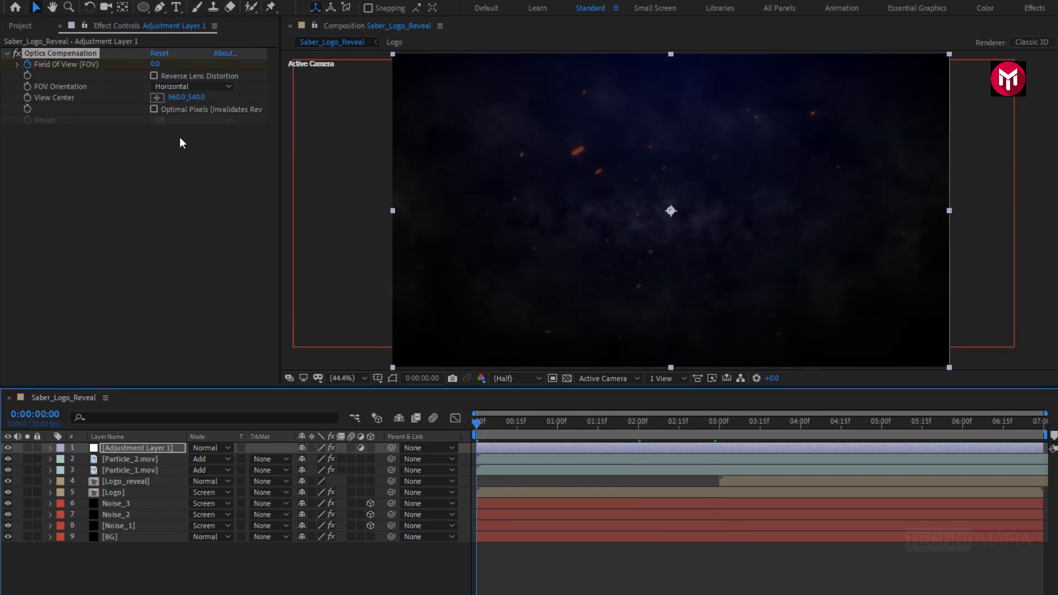
pyautogui.click(156, 64)
pyautogui.write('80')
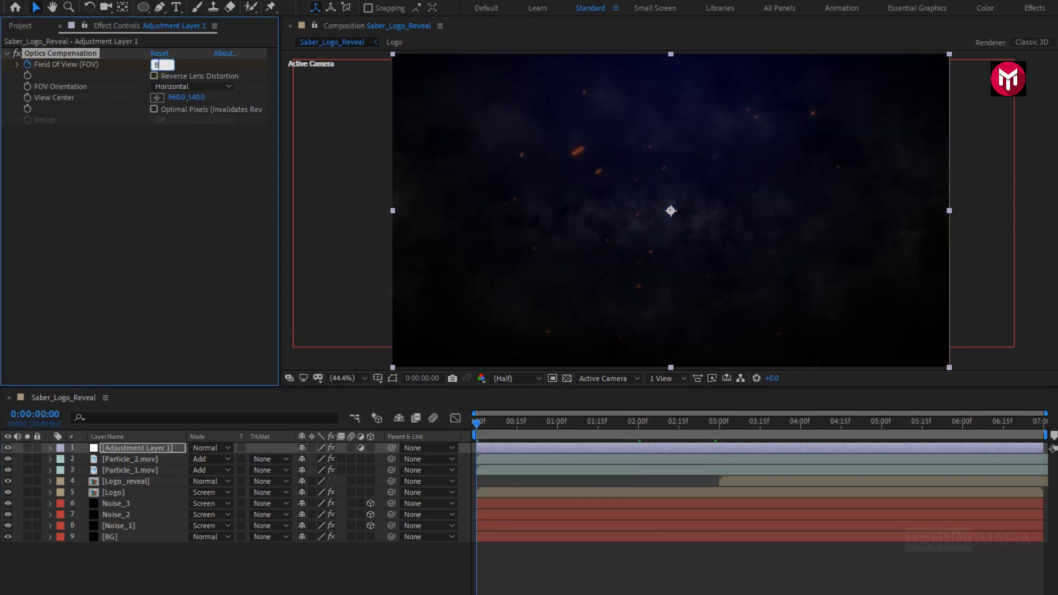
pyautogui.press('Return')
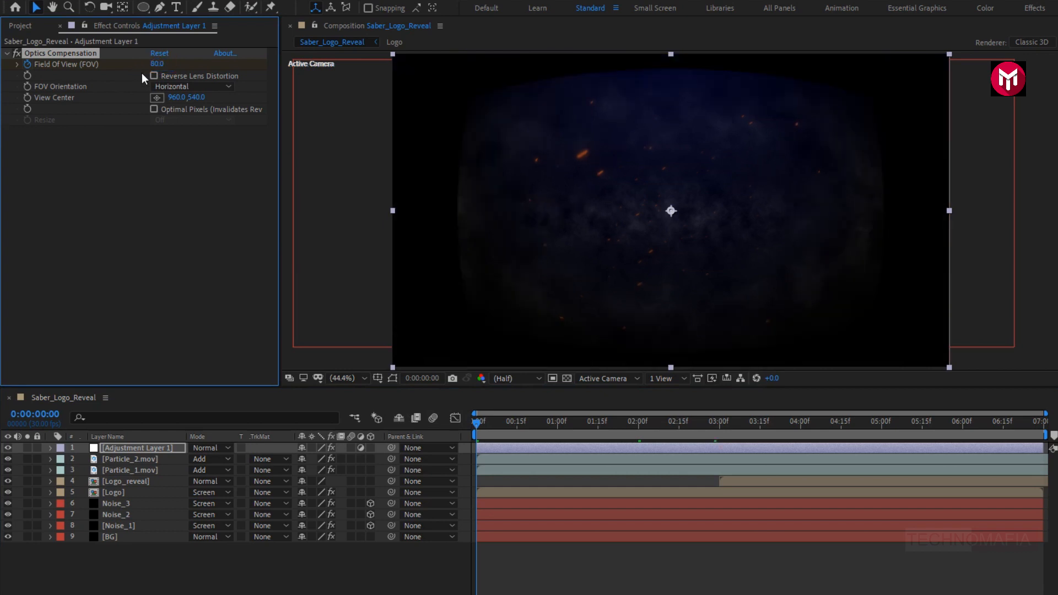
pyautogui.click(154, 76)
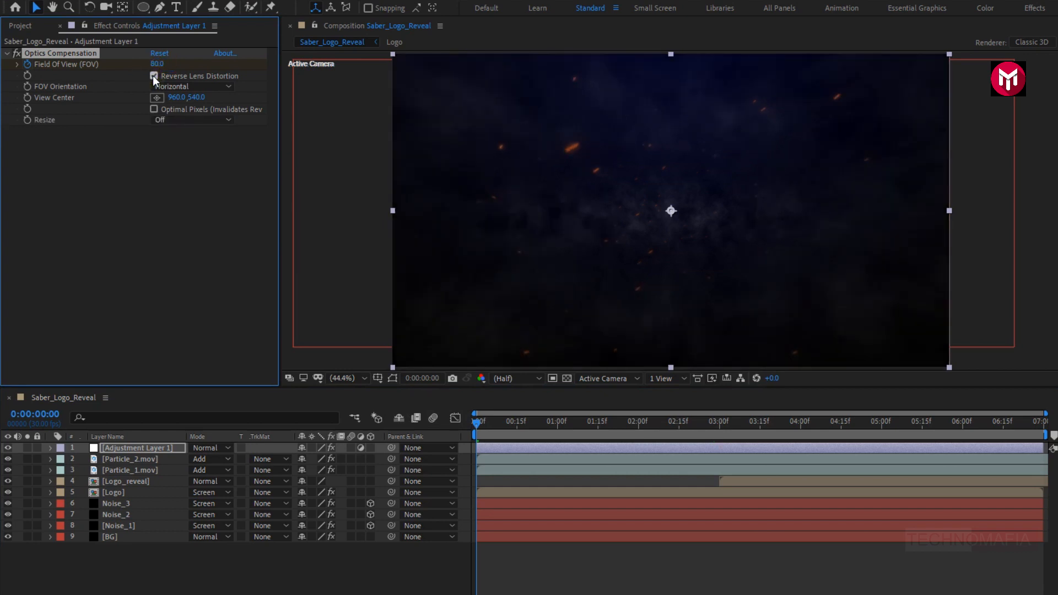
# Set Optics Compensation's FOV Orientation to Vertical and add the Curves effect to the adjustment layer.
pyautogui.click(158, 87)
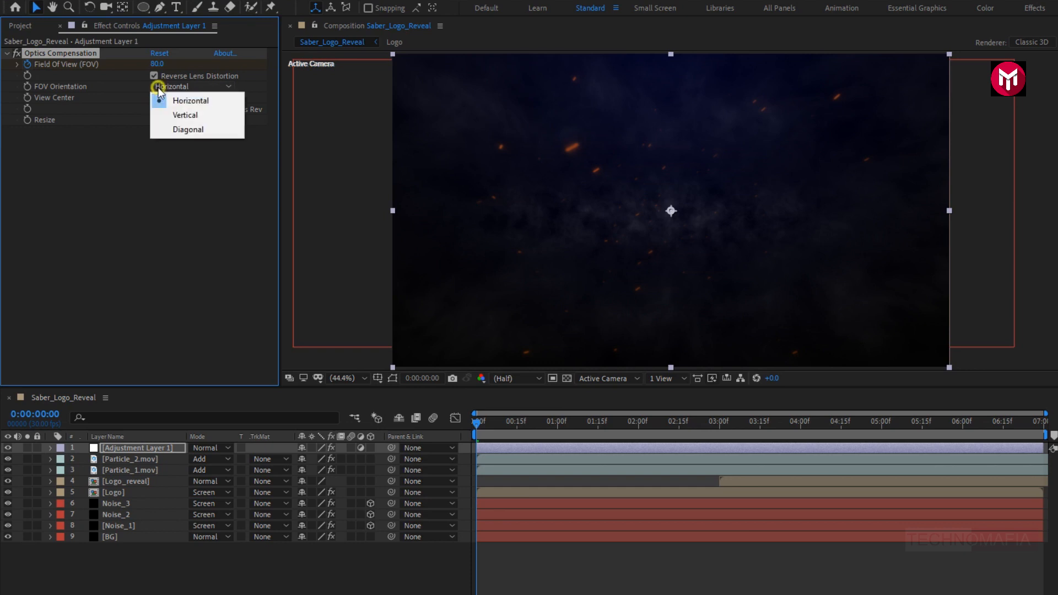
pyautogui.click(162, 112)
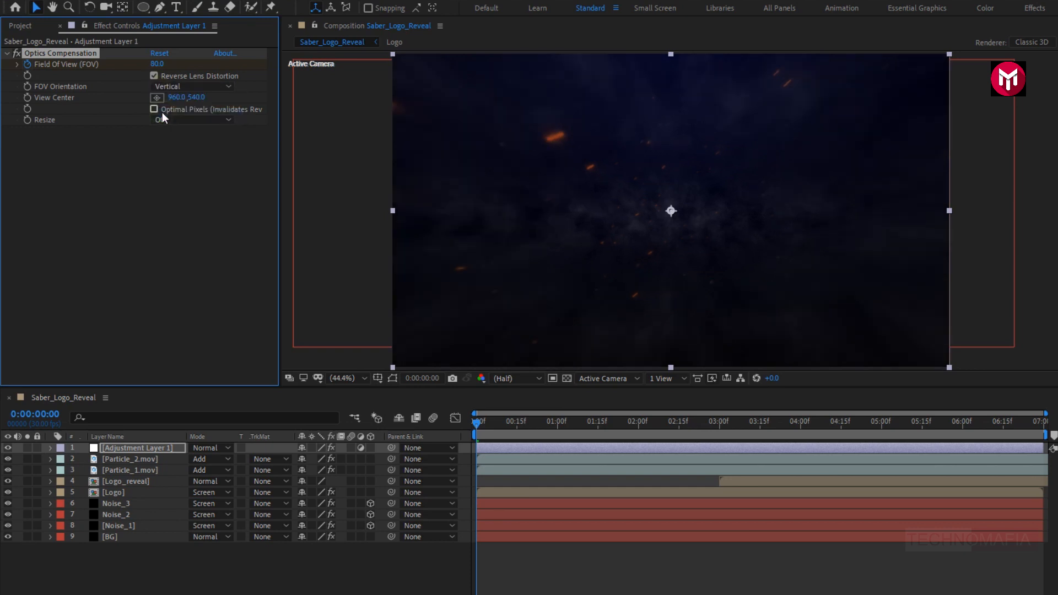
pyautogui.moveTo(949, 139); pyautogui.dragTo(896, 138)
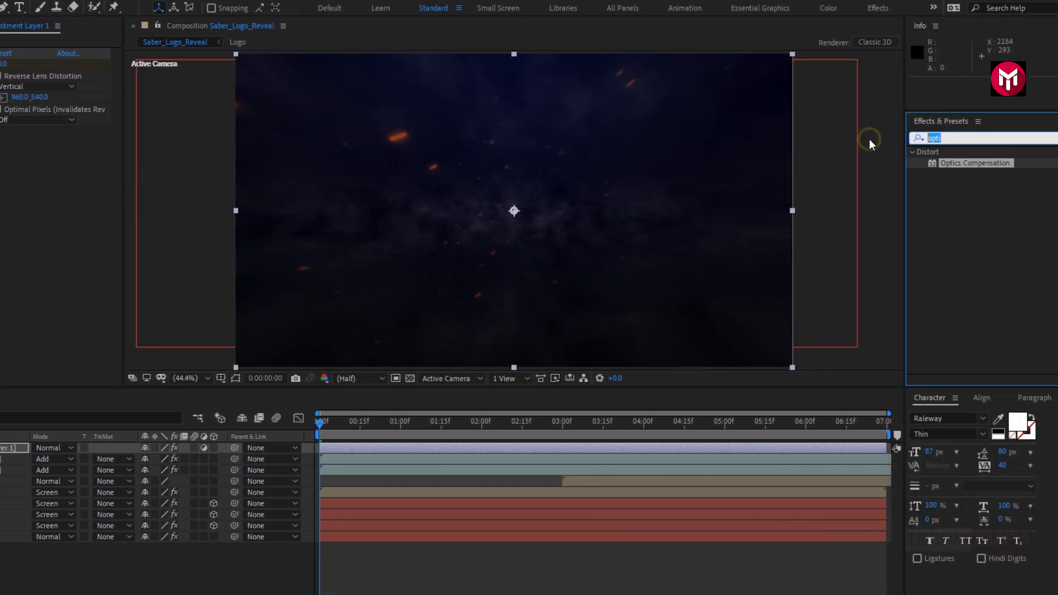
pyautogui.write('curv')
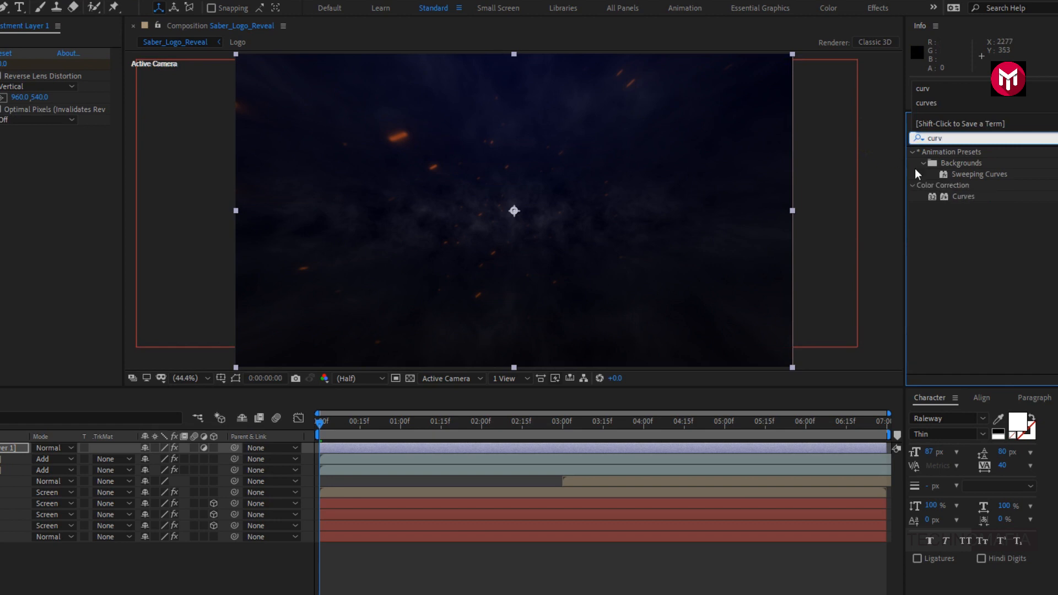
pyautogui.doubleClick(961, 197)
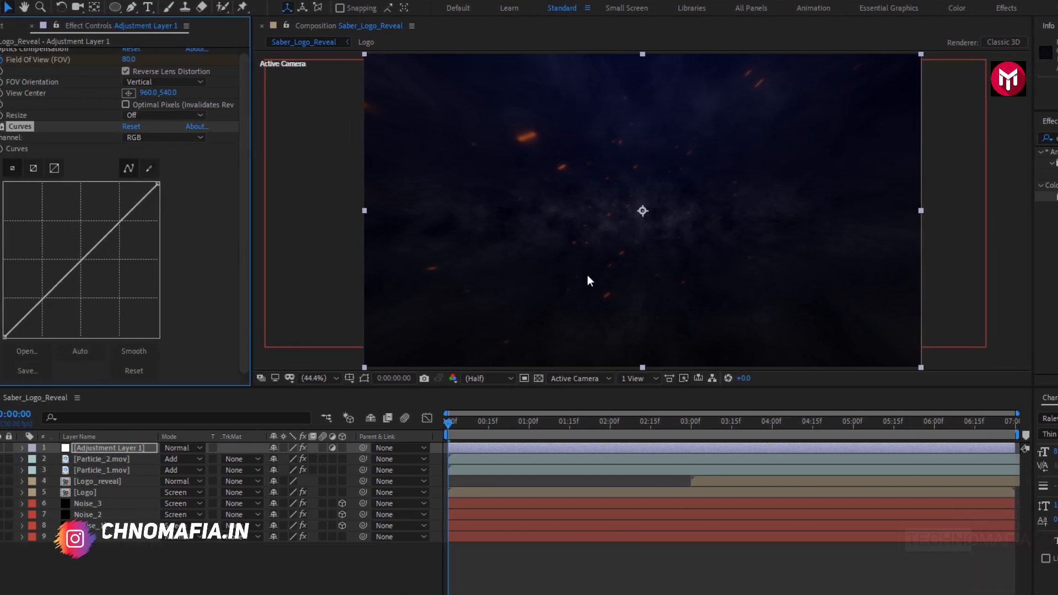
# Shape the adjustment layer's RGB curve into a gentle S by raising the highlights and lowering the shadows, and check a frame near 0:00:02:27.
pyautogui.moveTo(148, 223); pyautogui.dragTo(142, 220)
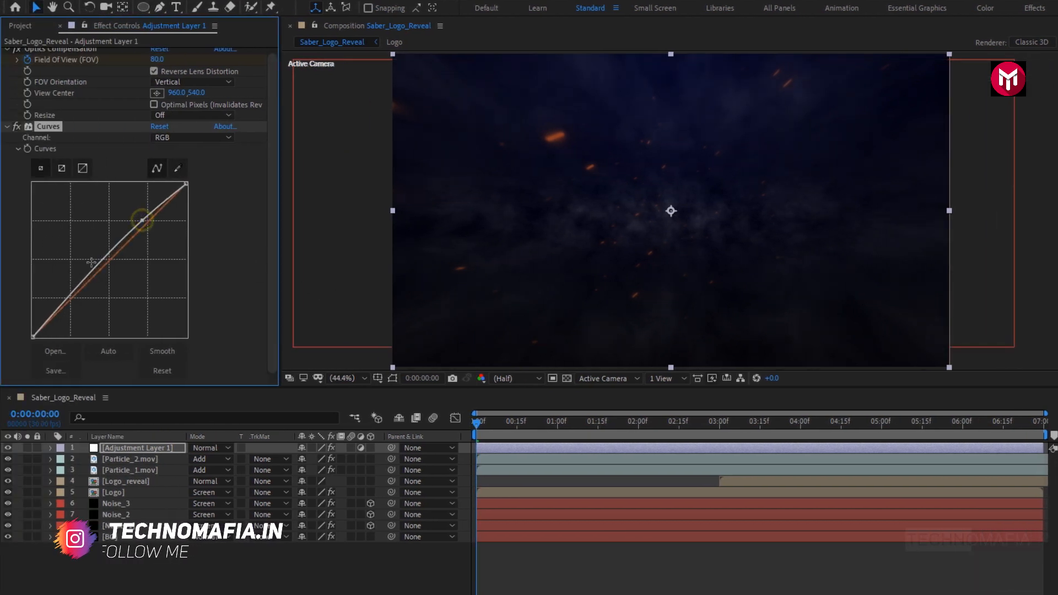
pyautogui.moveTo(81, 284); pyautogui.dragTo(79, 298)
pyautogui.moveTo(645, 422); pyautogui.dragTo(711, 427)
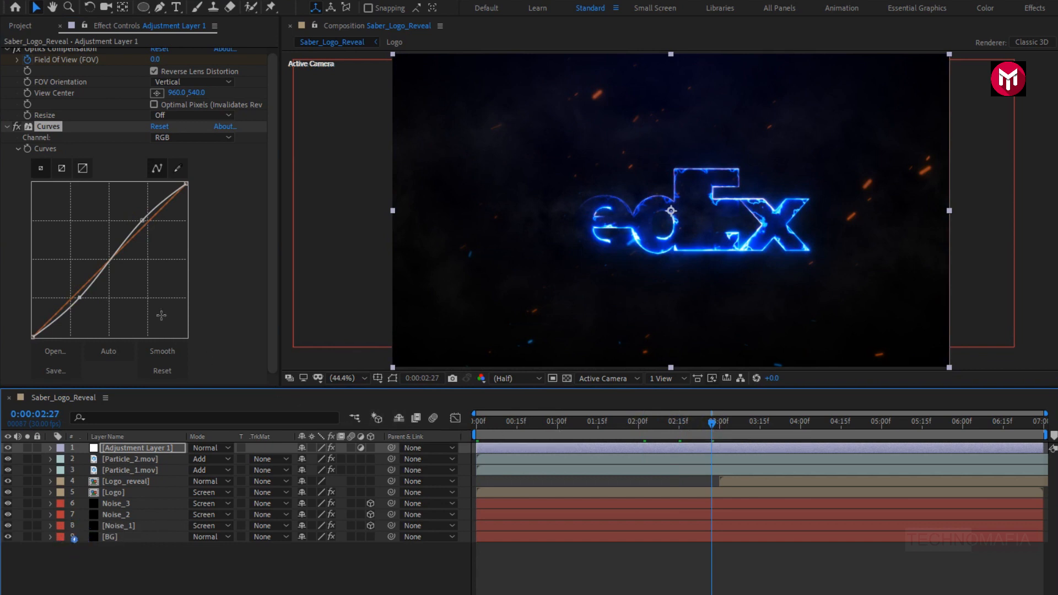
# Turn the Logo and Logo_reveal layers into 3D layers.
pyautogui.click(141, 491)
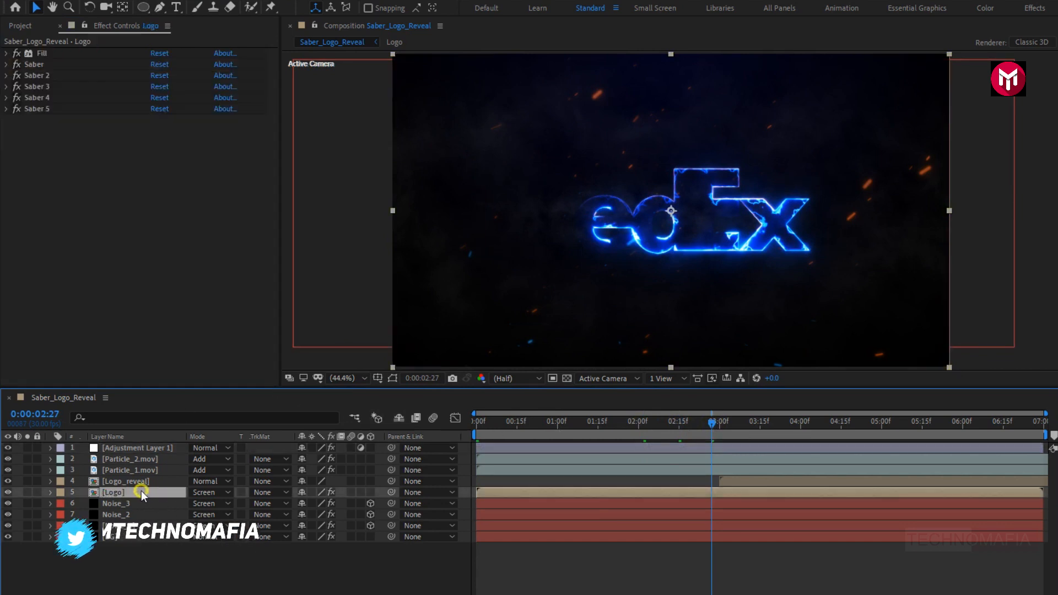
pyautogui.click(370, 491)
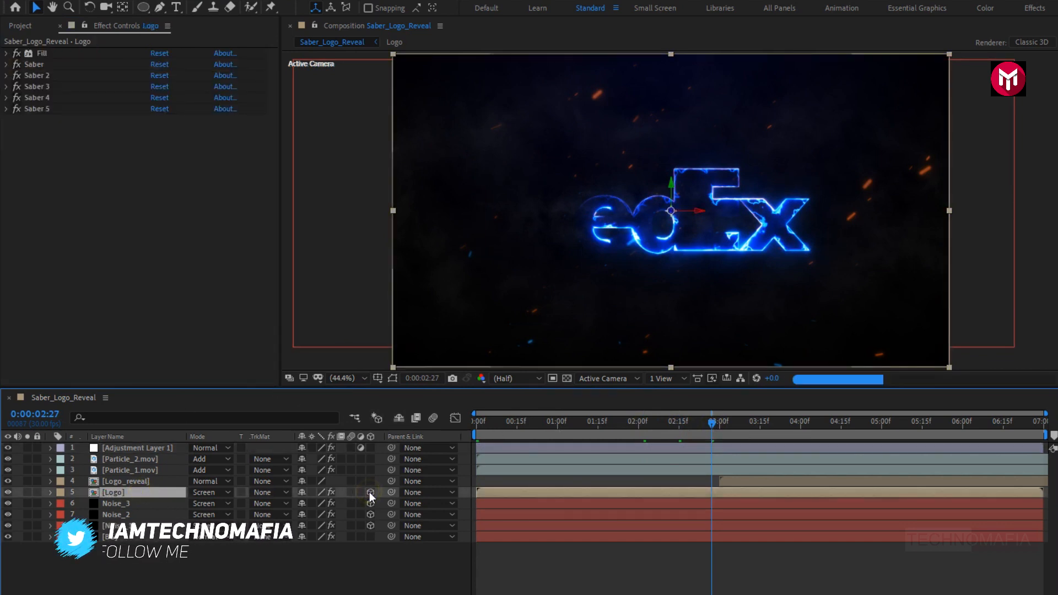
pyautogui.click(164, 479)
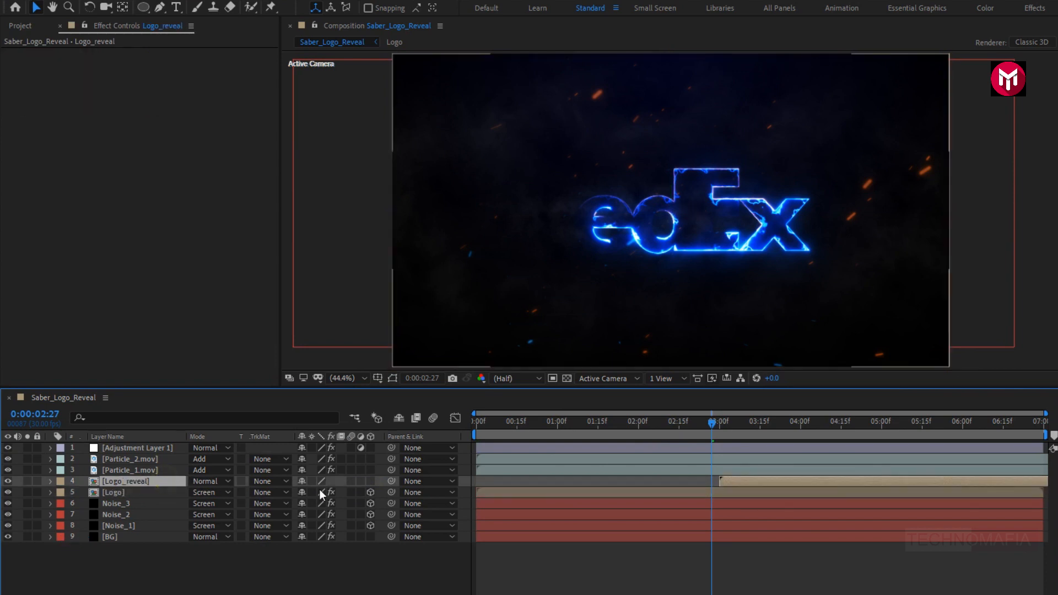
pyautogui.click(369, 481)
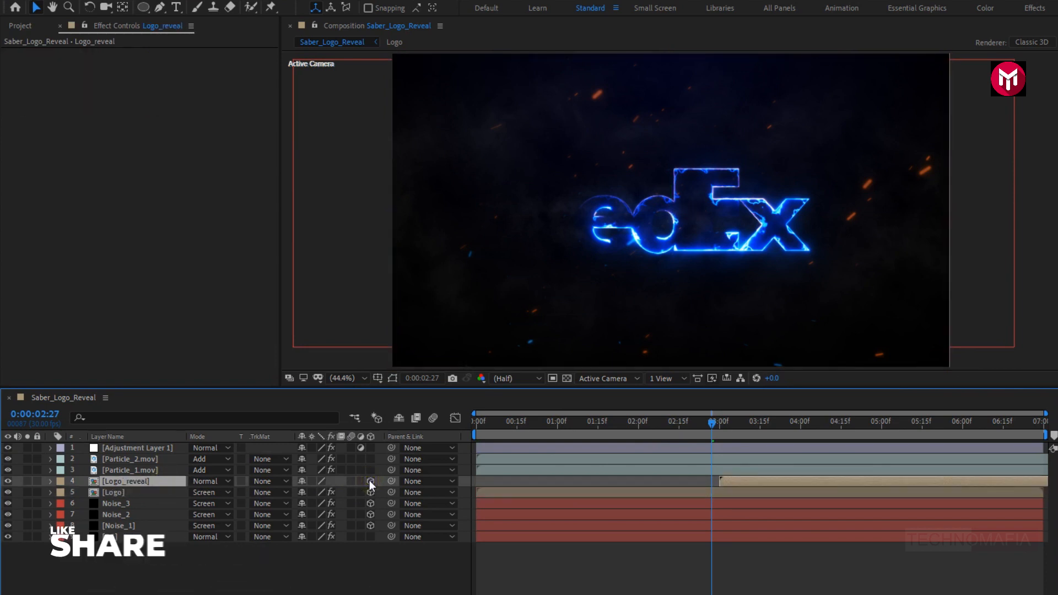
# Create a two-node camera with the 50mm preset and place it directly below Particle_1.mov in the layer stack.
pyautogui.rightClick(200, 560)
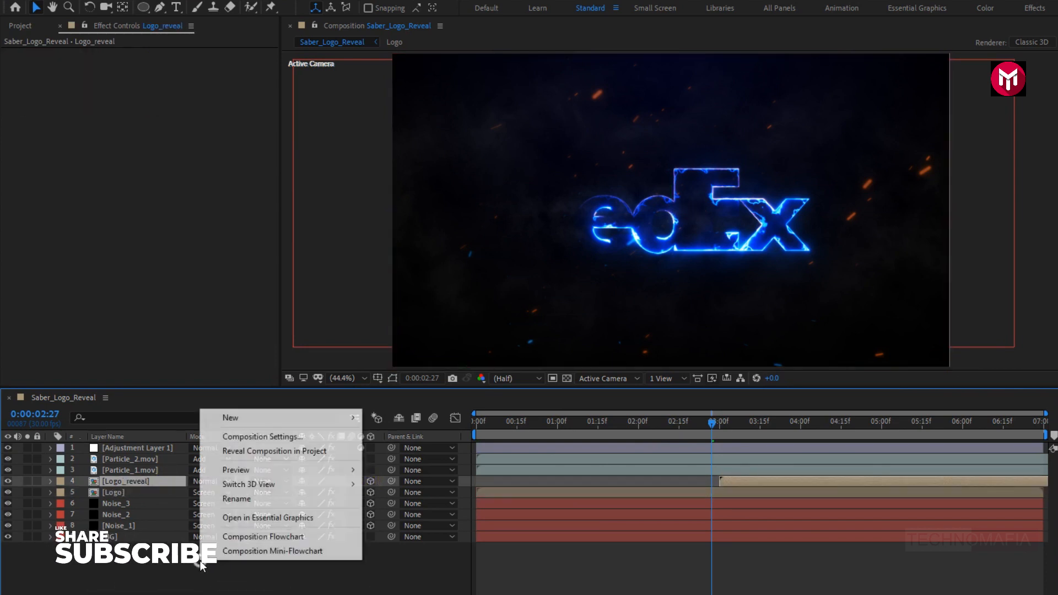
pyautogui.moveTo(279, 419)
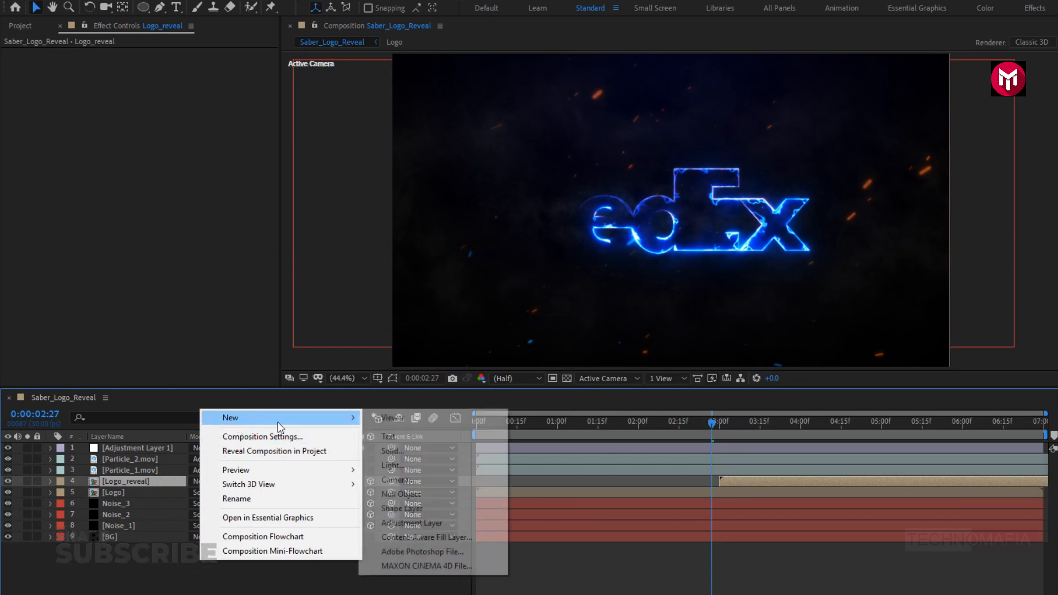
pyautogui.click(399, 479)
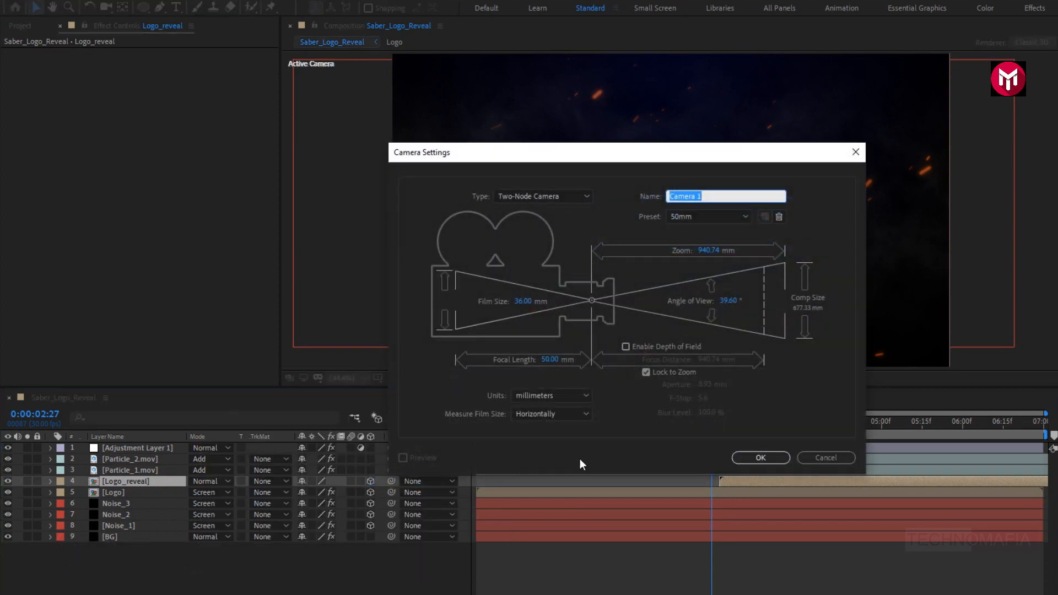
pyautogui.click(743, 456)
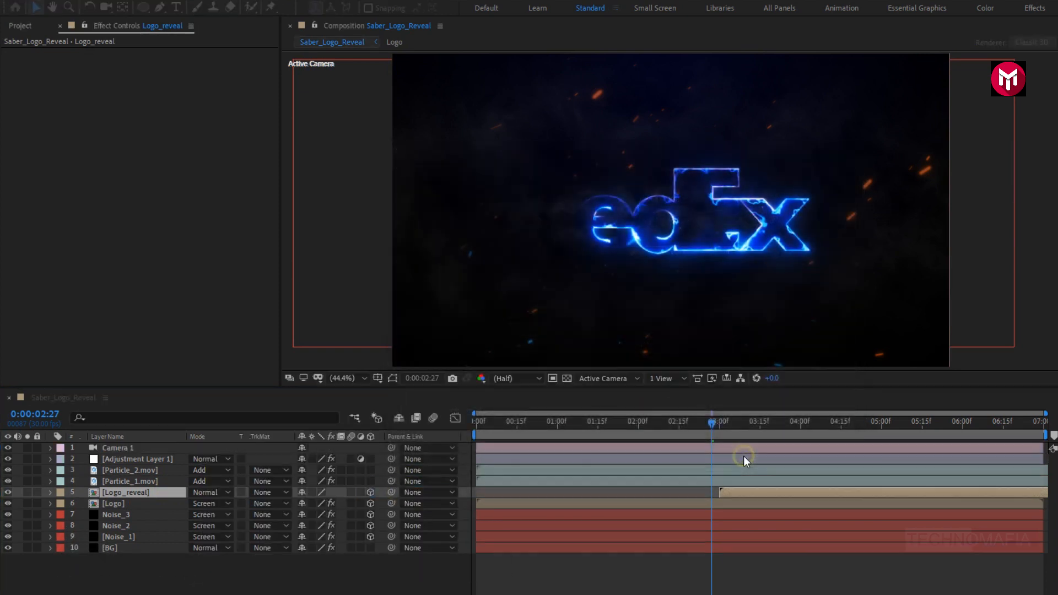
# Create a null object above the camera and parent Camera 1 to it.
pyautogui.rightClick(187, 563)
pyautogui.moveTo(241, 418)
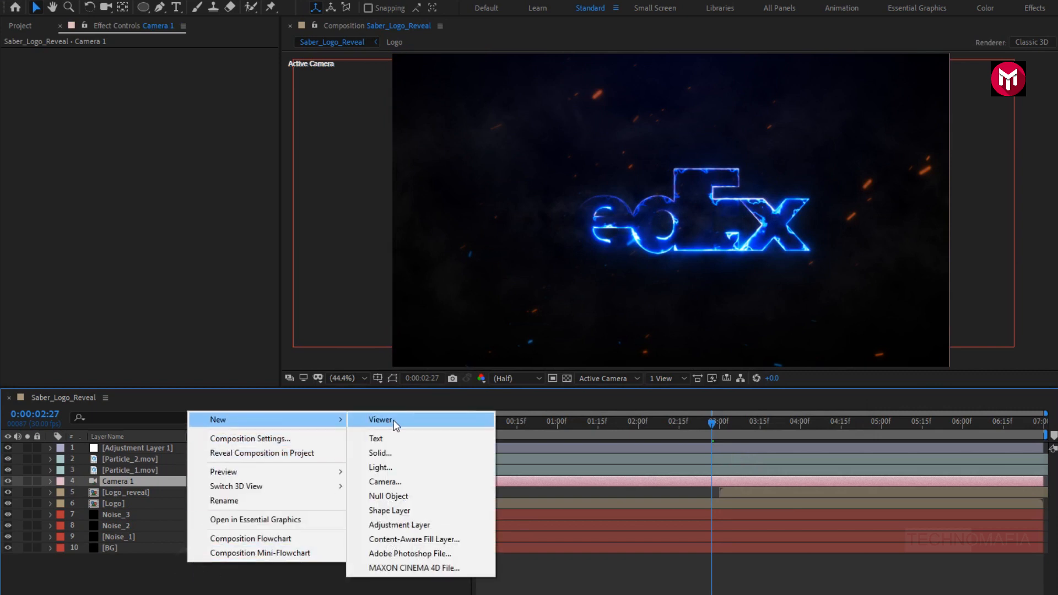
pyautogui.click(387, 496)
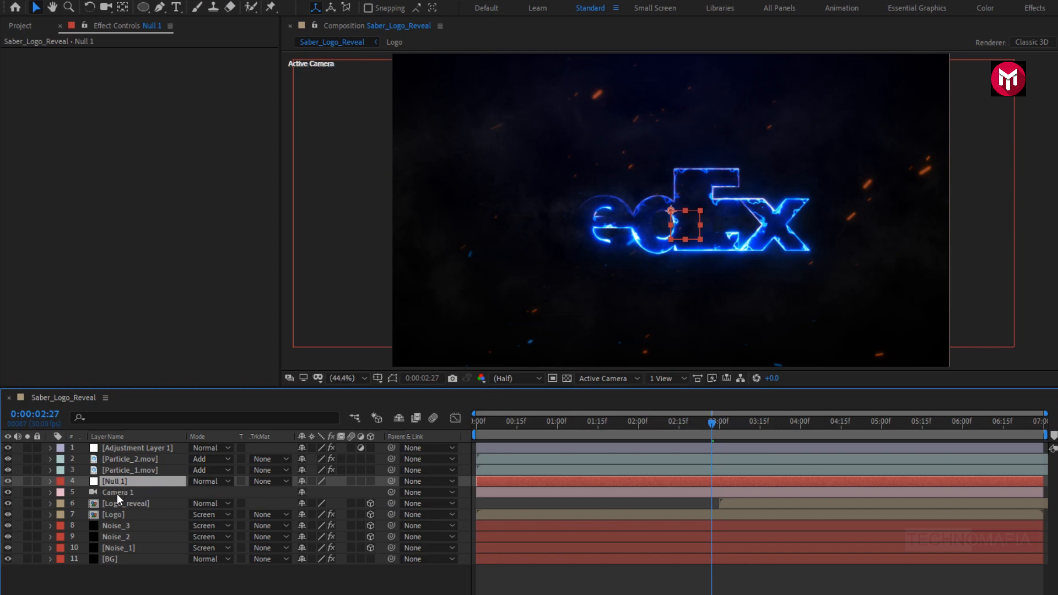
pyautogui.click(116, 492)
pyautogui.click(408, 493)
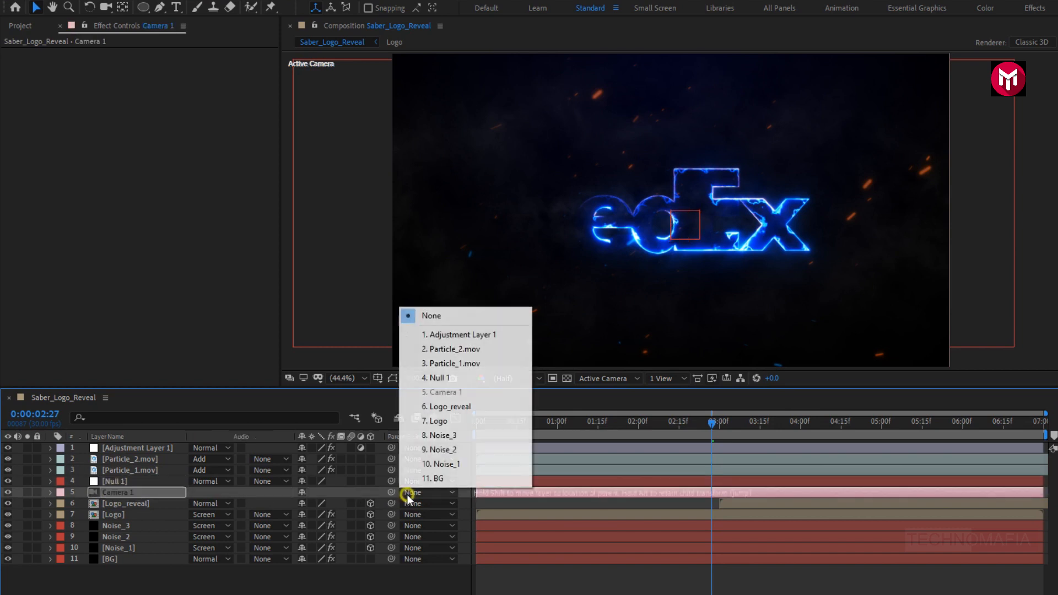
pyautogui.click(423, 377)
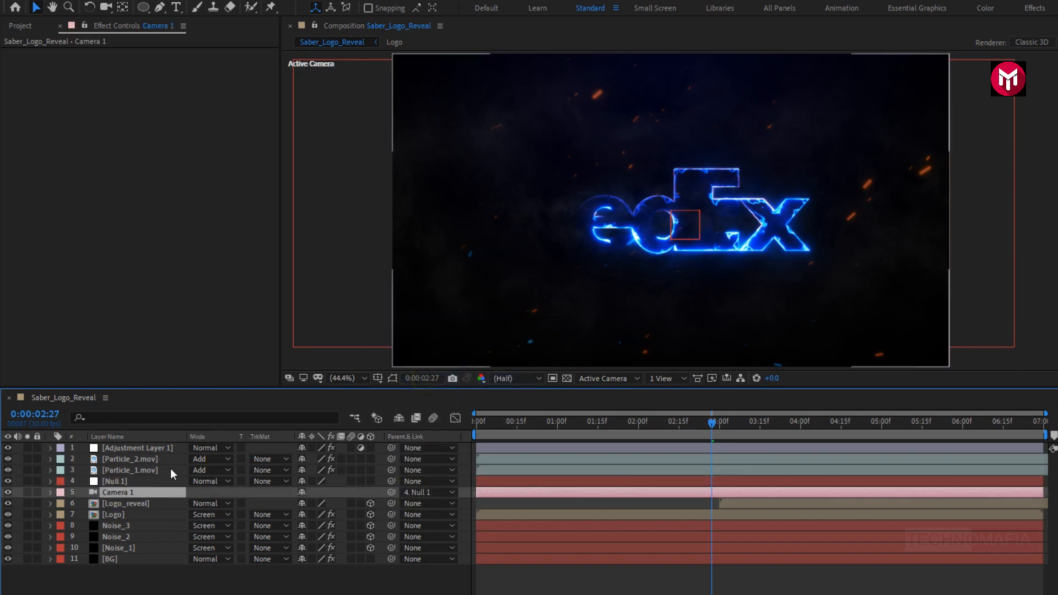
# Make Null 1 a 3D layer and keyframe its Position at 960, 540, 0 at 0:00:06:29.
pyautogui.click(143, 482)
pyautogui.click(369, 481)
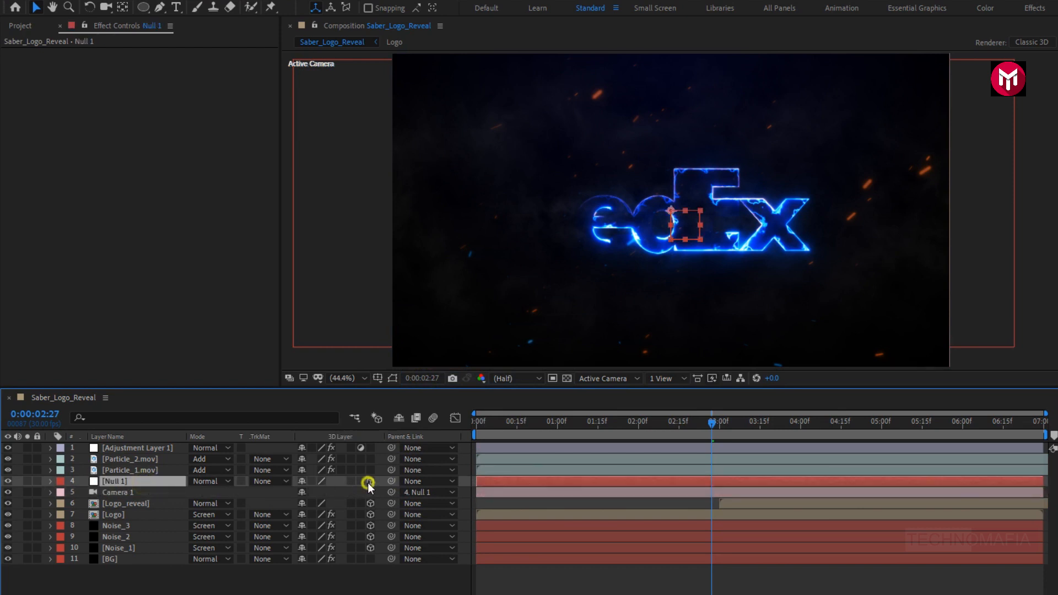
pyautogui.press('p')
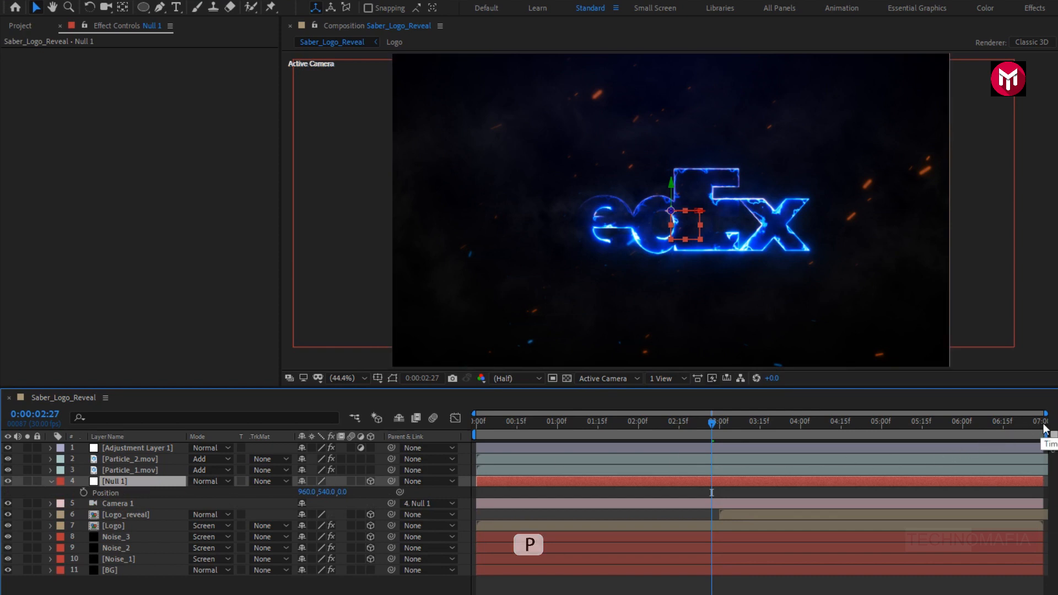
pyautogui.click(1043, 425)
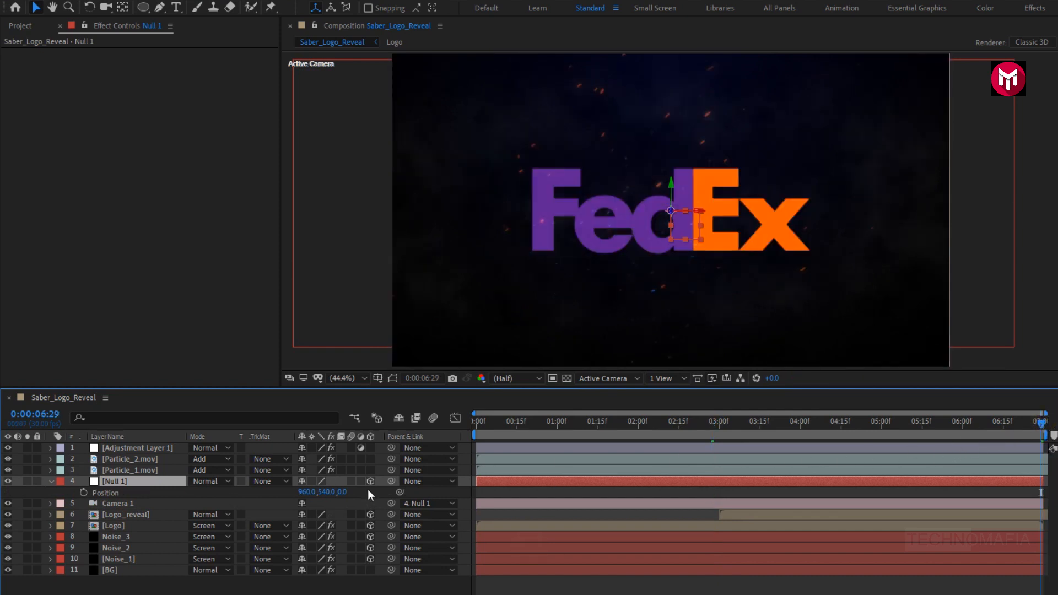
pyautogui.click(85, 492)
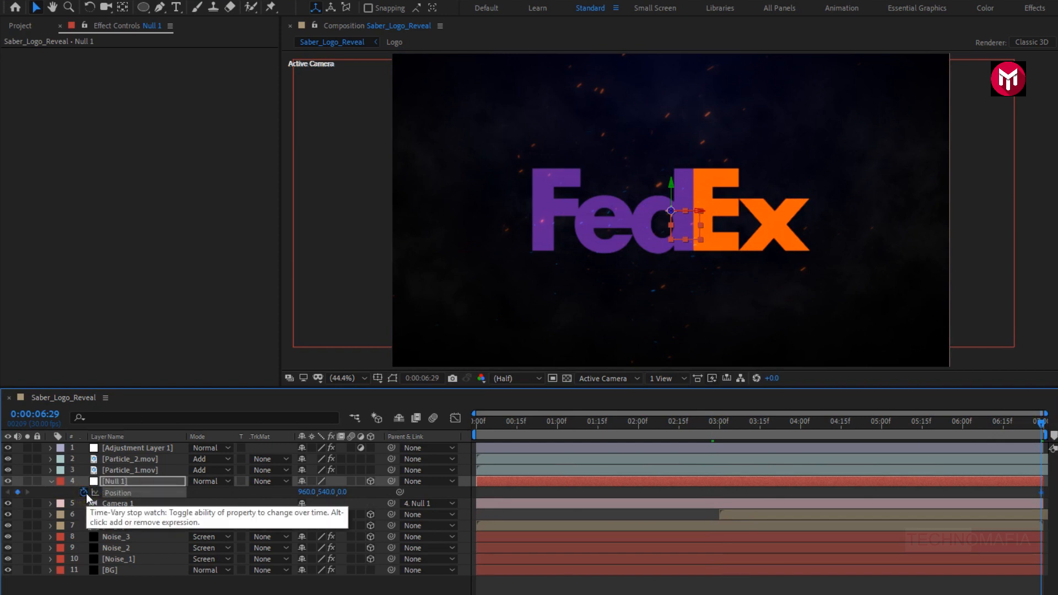
# Keyframe Null 1's Z position at 1219 on the first frame and scrub through the camera move.
pyautogui.click(475, 428)
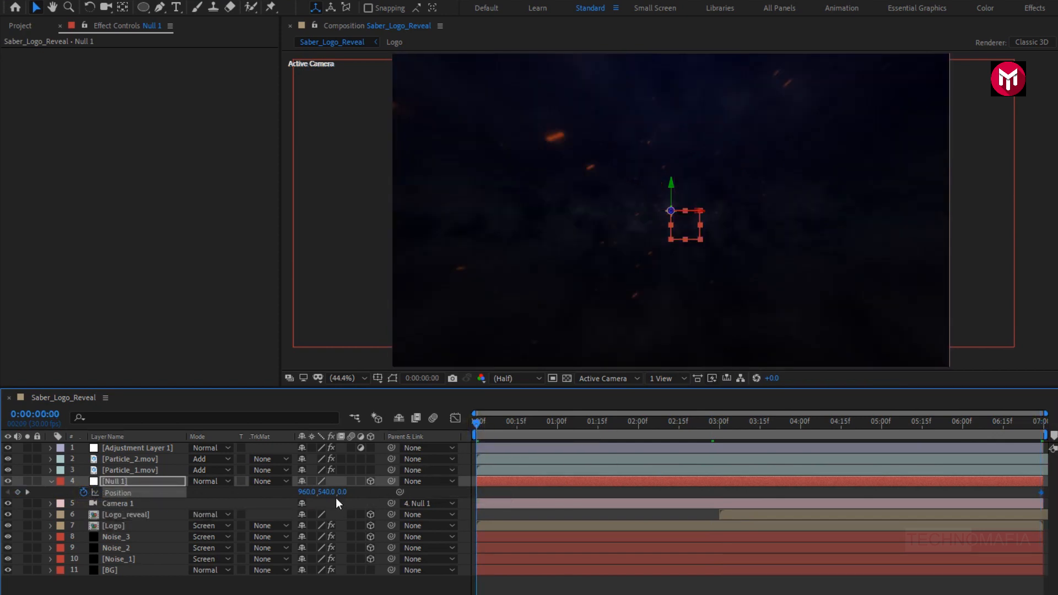
pyautogui.moveTo(353, 493); pyautogui.dragTo(755, 489)
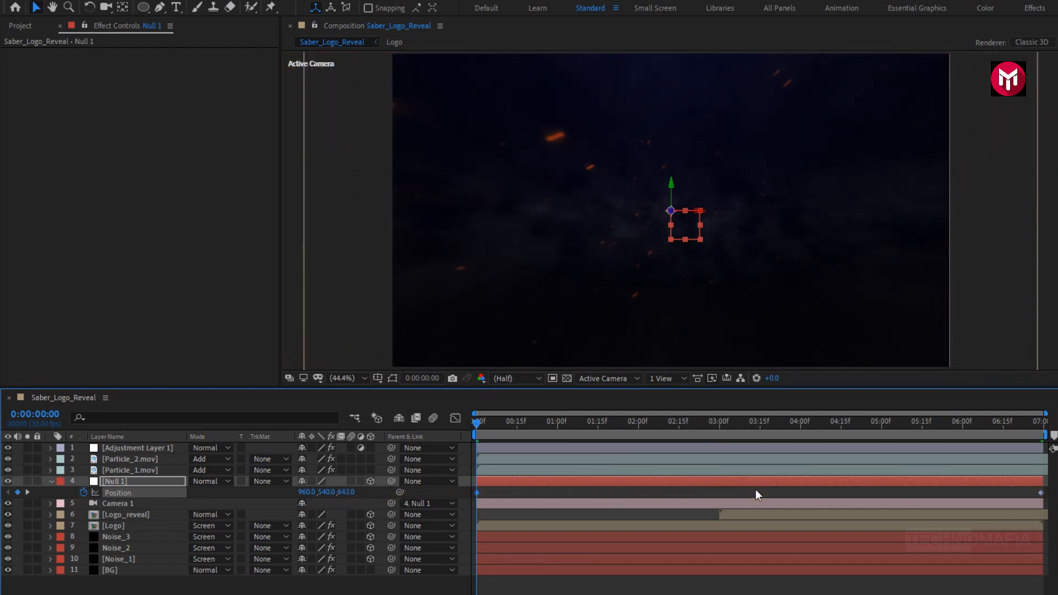
pyautogui.moveTo(487, 492); pyautogui.dragTo(716, 489)
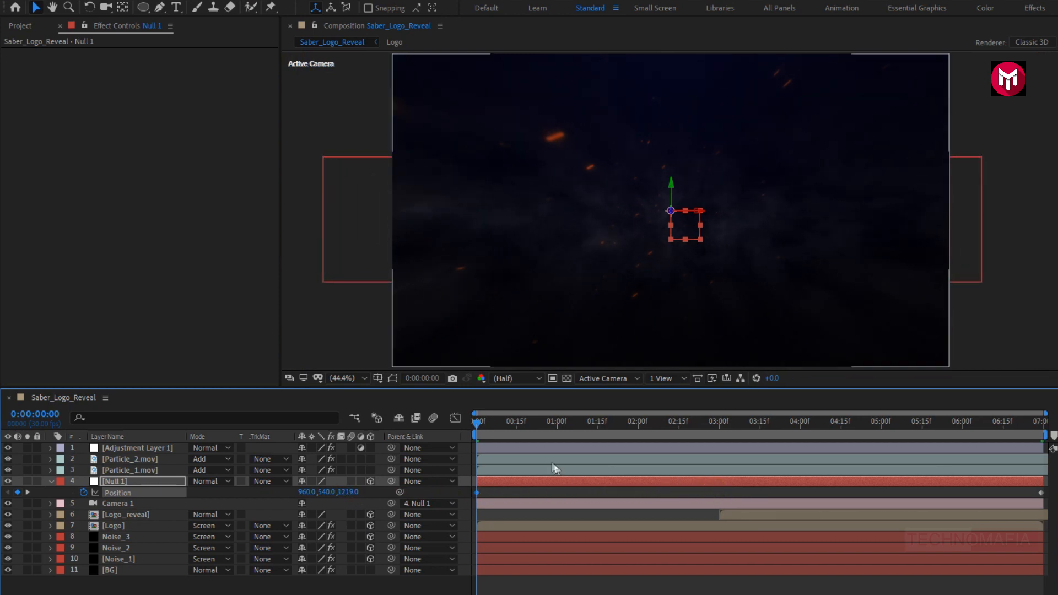
pyautogui.moveTo(477, 422); pyautogui.dragTo(662, 433)
# Keyframe Null 1's Z Rotation at 0° at 0:00:02:00 and 5° on the first frame, and collapse the layer's properties.
pyautogui.press('r')
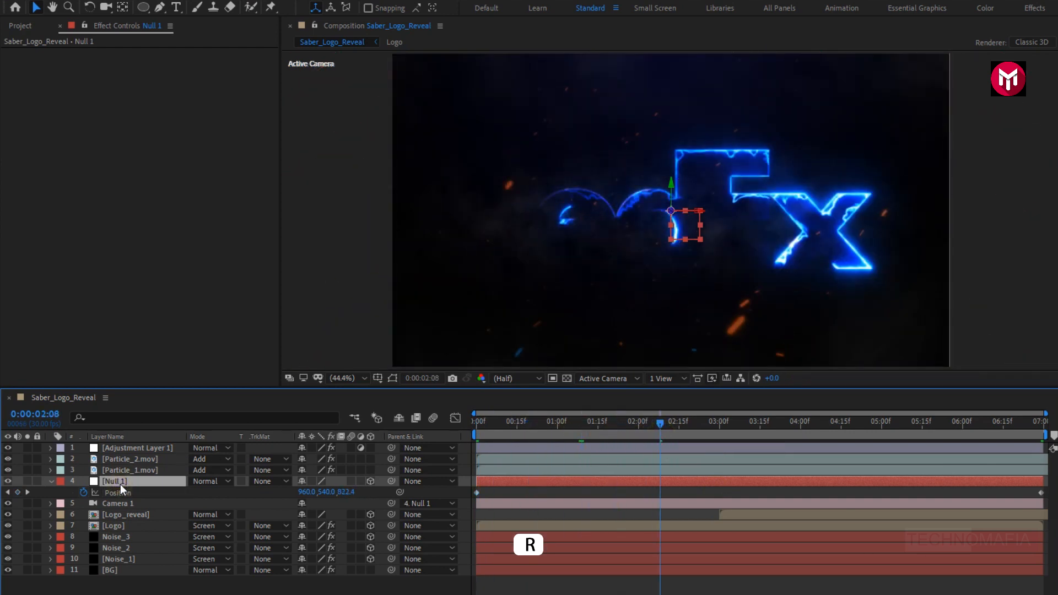
pyautogui.press('r')
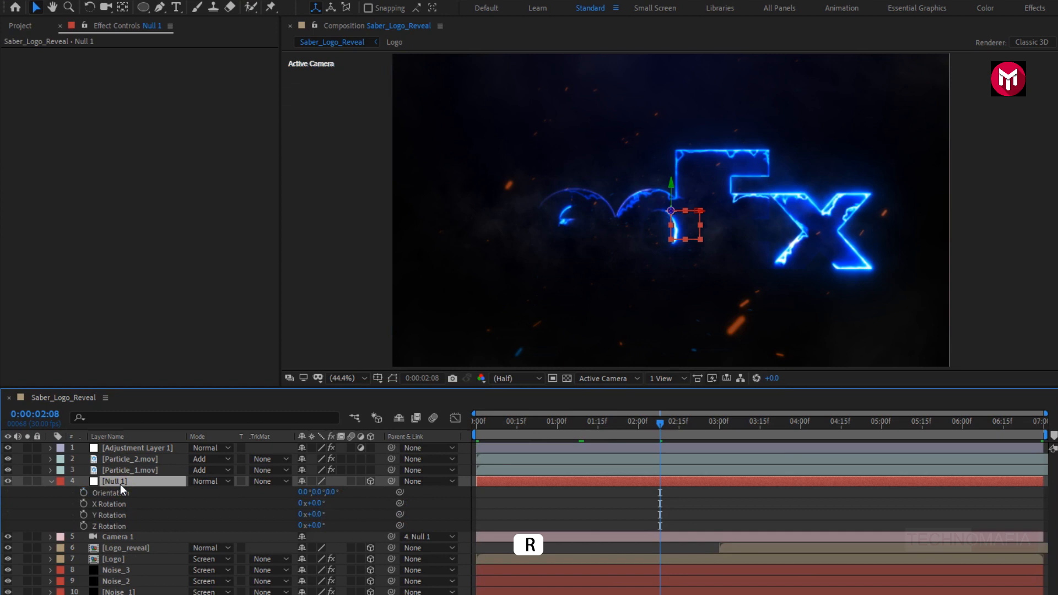
pyautogui.click(639, 427)
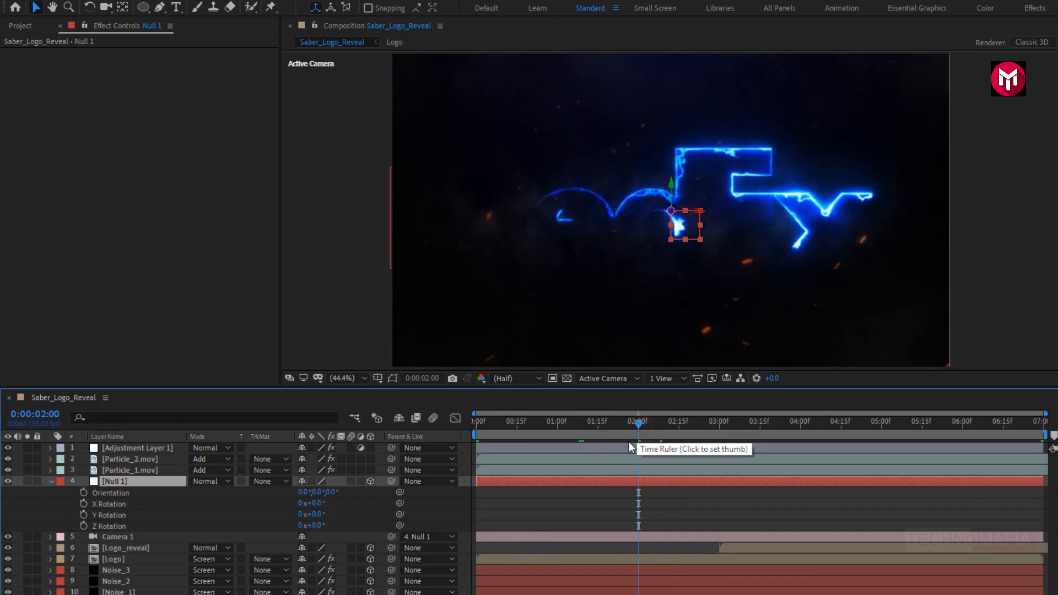
pyautogui.click(84, 526)
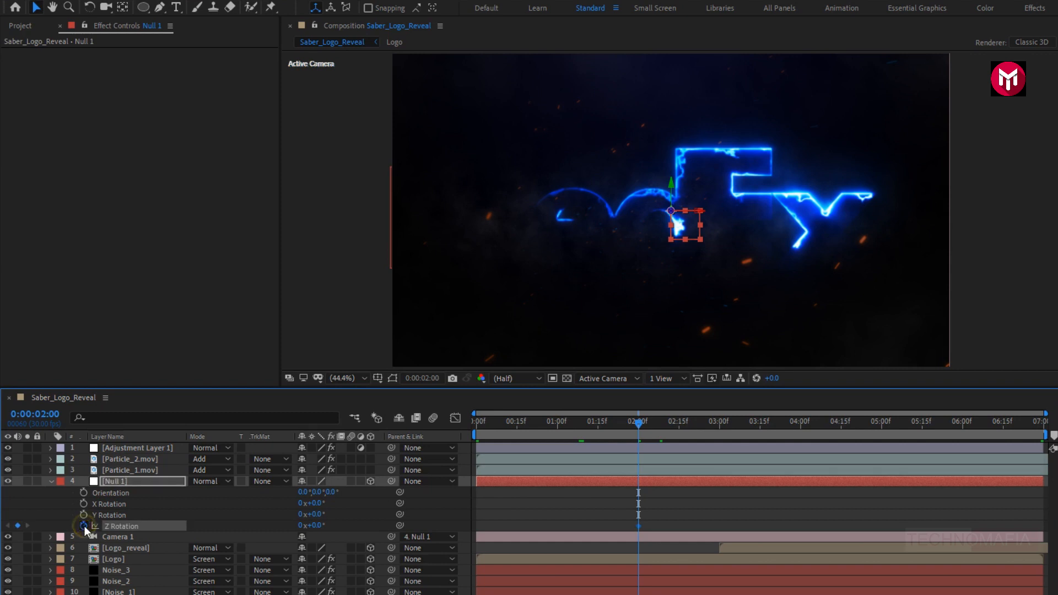
pyautogui.click(478, 422)
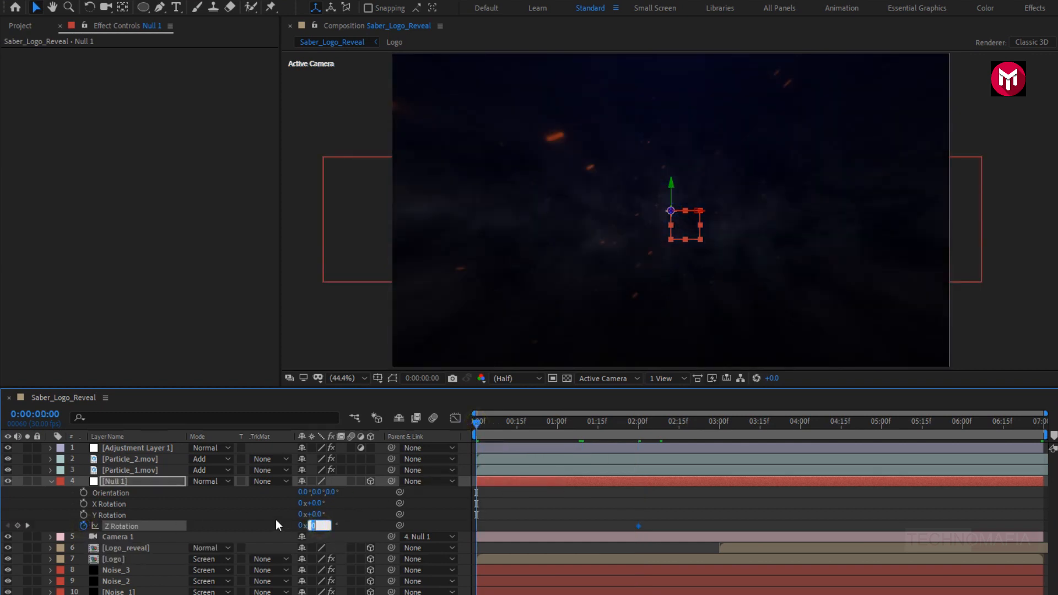
pyautogui.write('5')
pyautogui.press('Return')
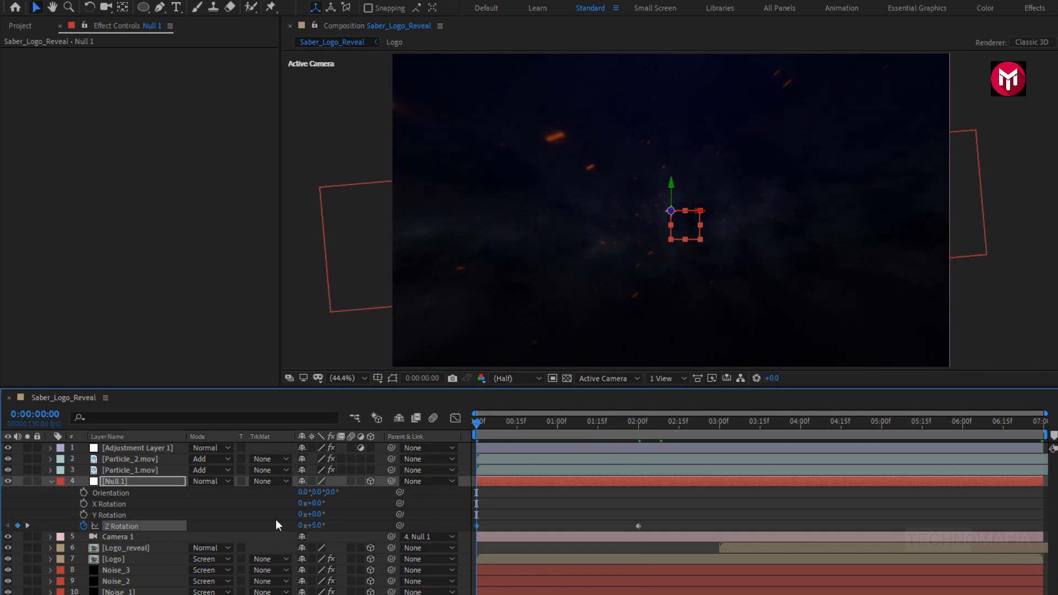
pyautogui.click(50, 481)
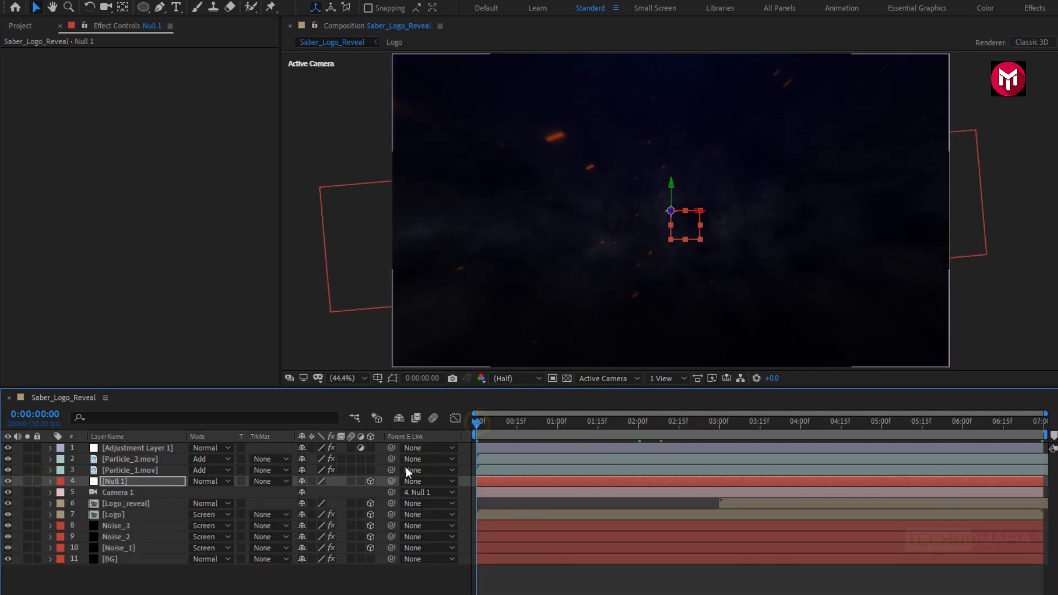
# Create a black 1920 × 1080 px solid named Frame and move it above all other layers.
pyautogui.rightClick(183, 576)
pyautogui.moveTo(215, 438)
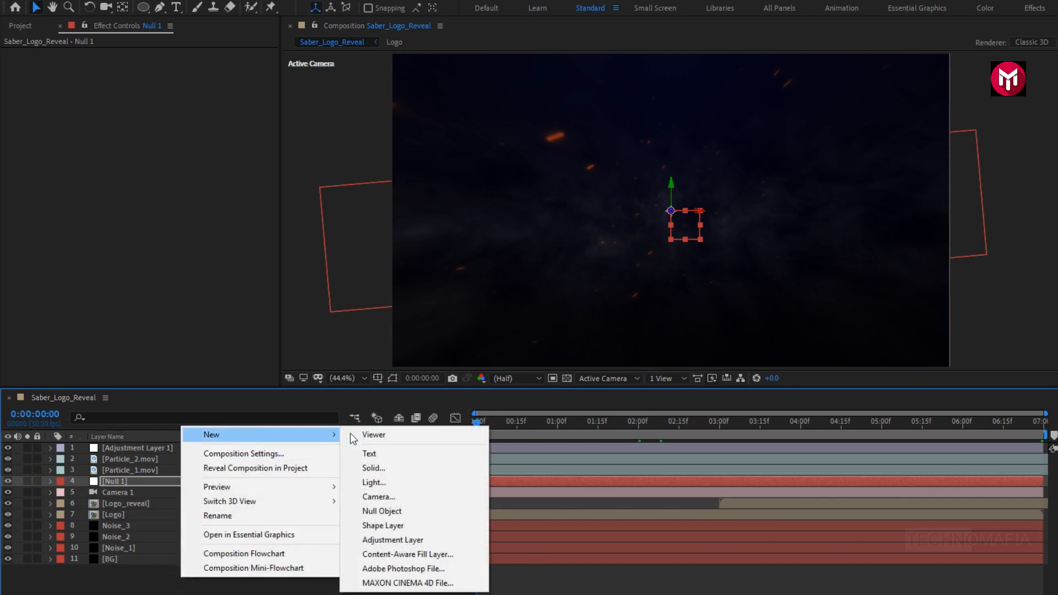
pyautogui.click(398, 467)
pyautogui.write('Frame')
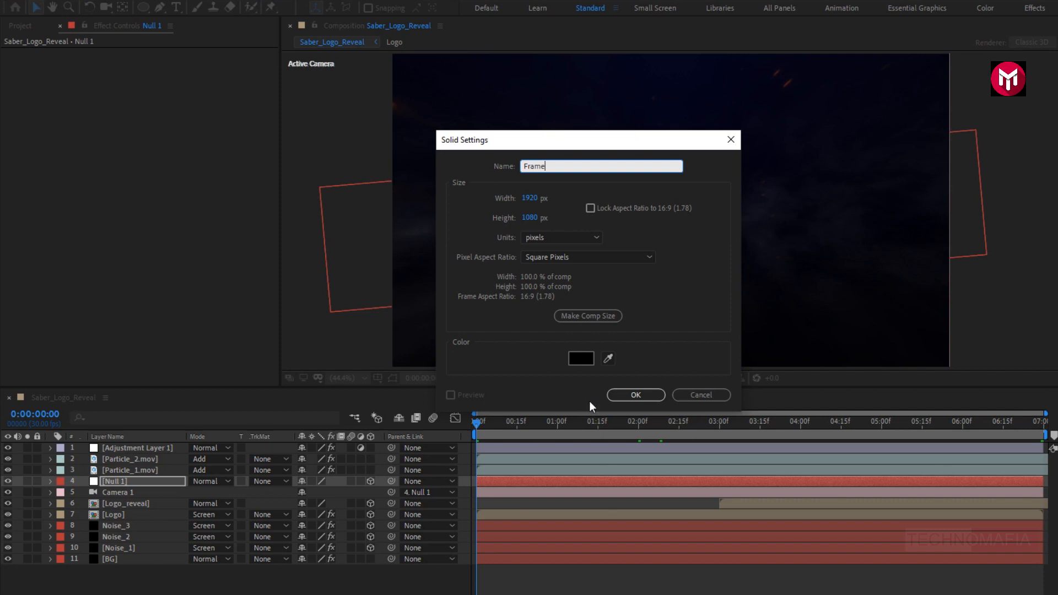
pyautogui.click(633, 394)
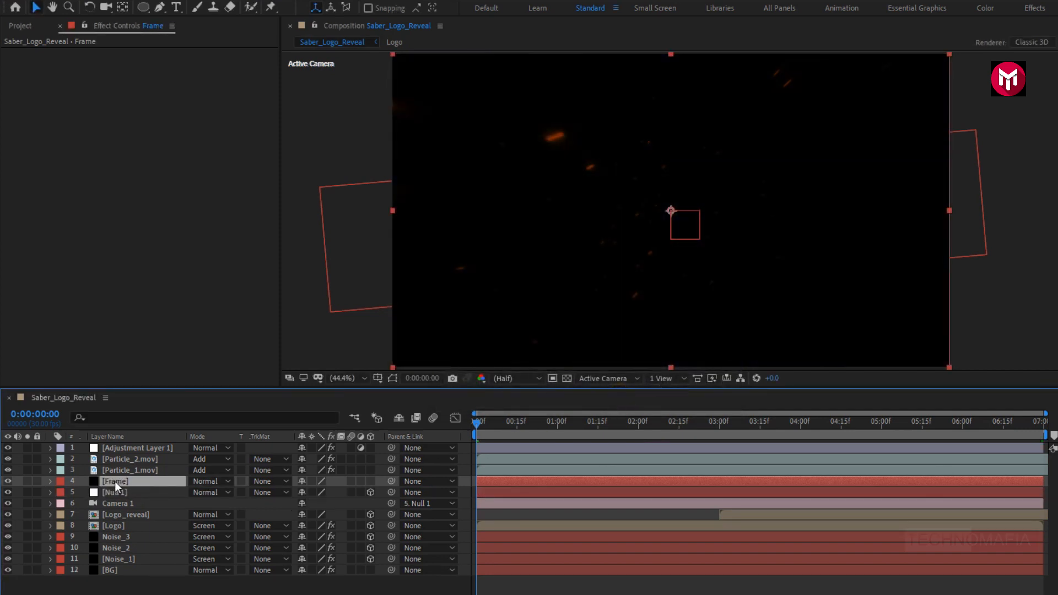
pyautogui.moveTo(114, 480); pyautogui.dragTo(118, 443)
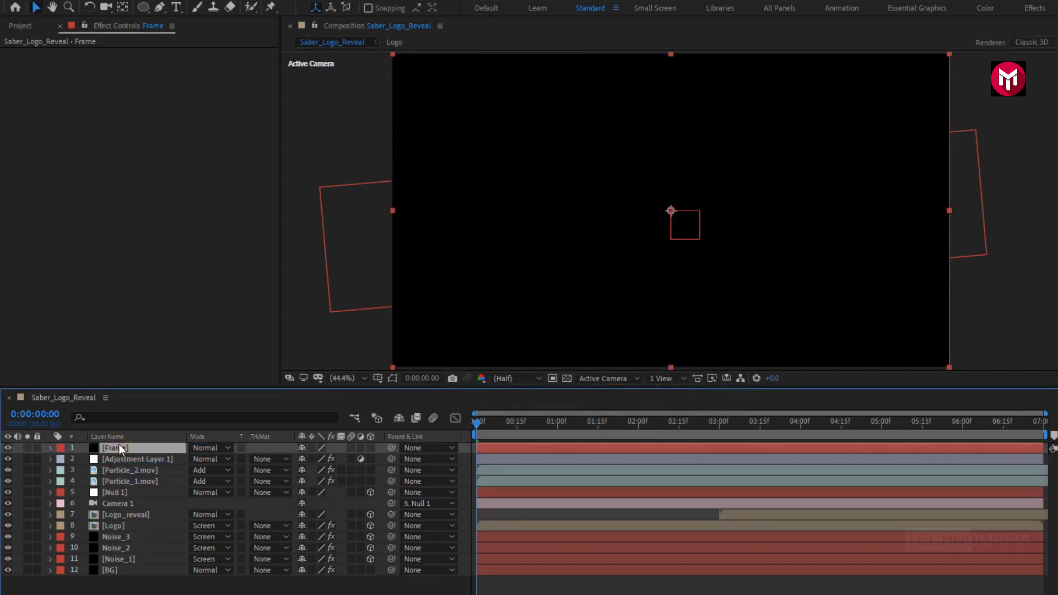
# Using the title/action safe guides, mask Frame with a full-width rectangle between the title-safe upper and lower edges, set to Subtract.
pyautogui.click(375, 380)
pyautogui.click(375, 393)
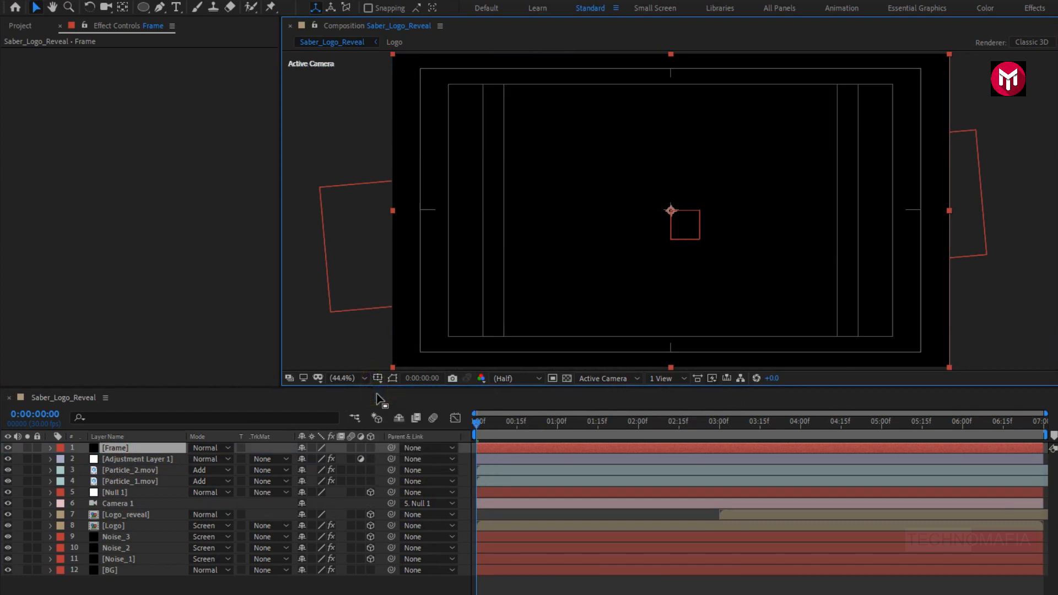
pyautogui.moveTo(145, 12); pyautogui.dragTo(182, 12)
pyautogui.moveTo(362, 81); pyautogui.dragTo(975, 336)
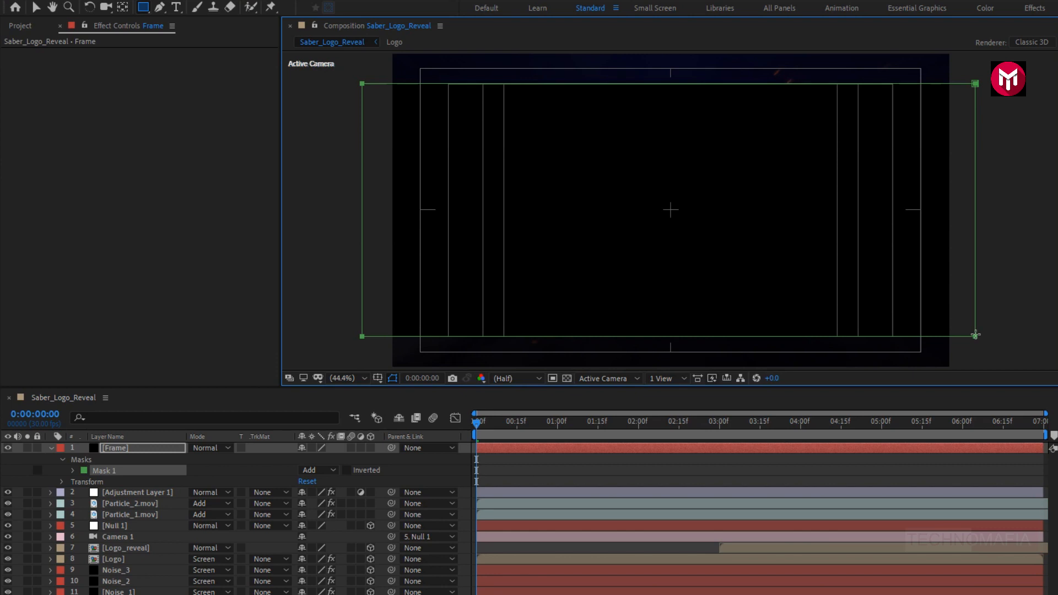
pyautogui.click(309, 469)
pyautogui.click(324, 513)
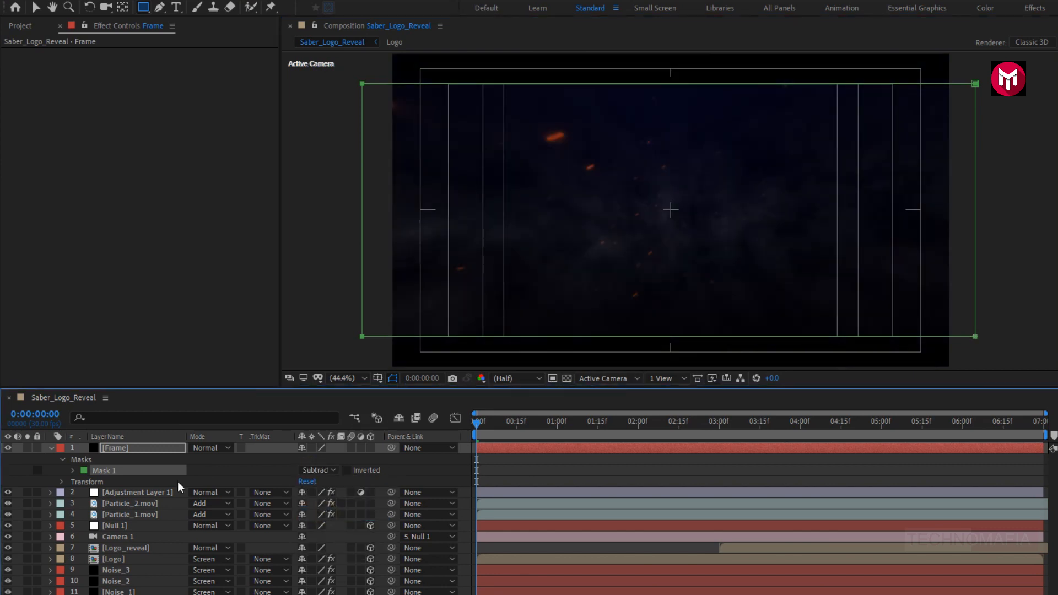
pyautogui.click(51, 448)
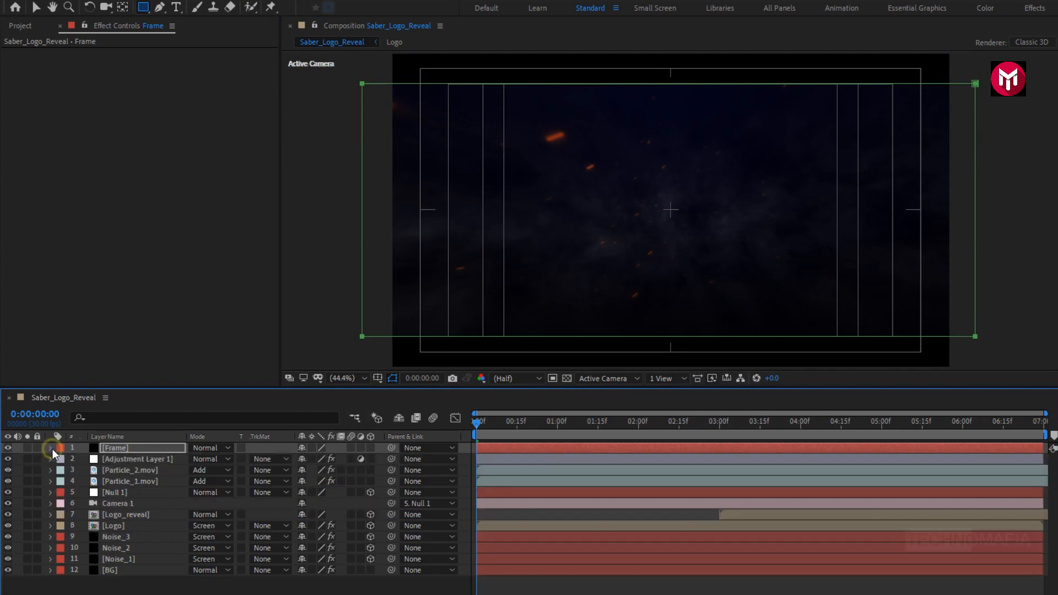
# Hide the title/action safe guides and preview the logo reveal from the first frame.
pyautogui.click(377, 379)
pyautogui.click(384, 392)
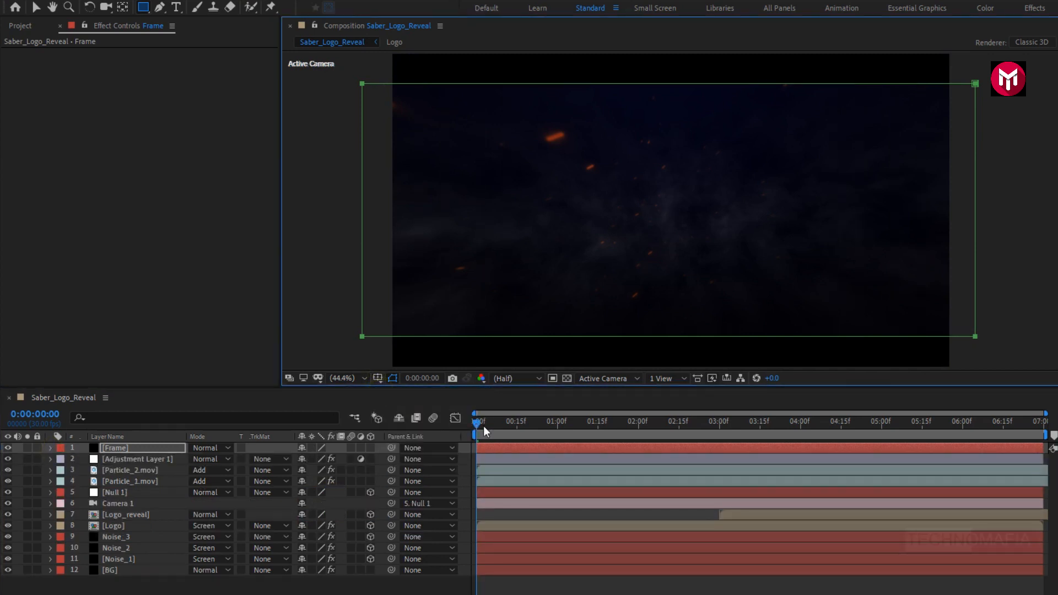
pyautogui.press('space')
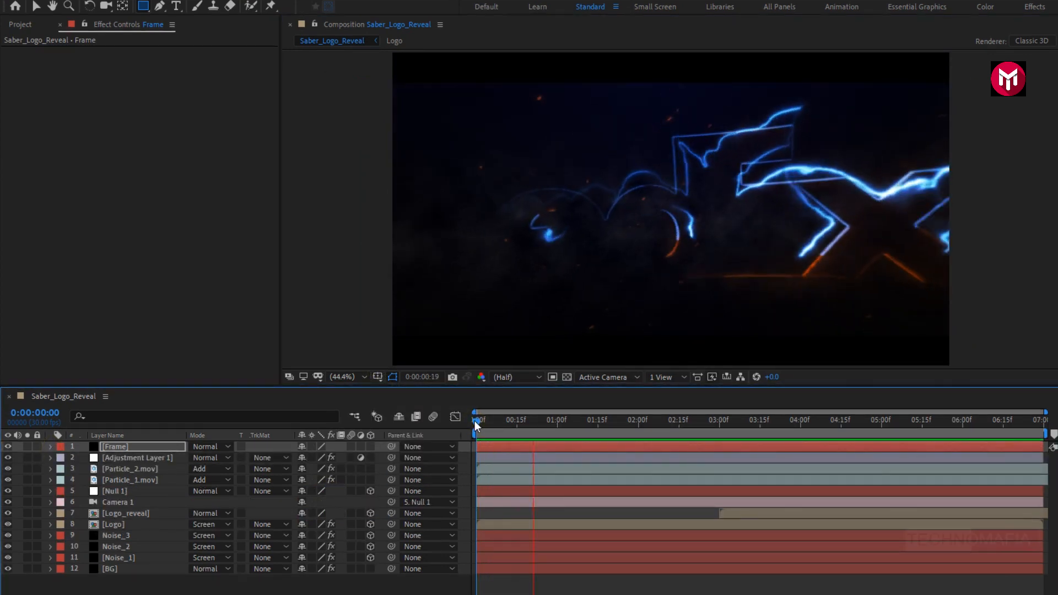